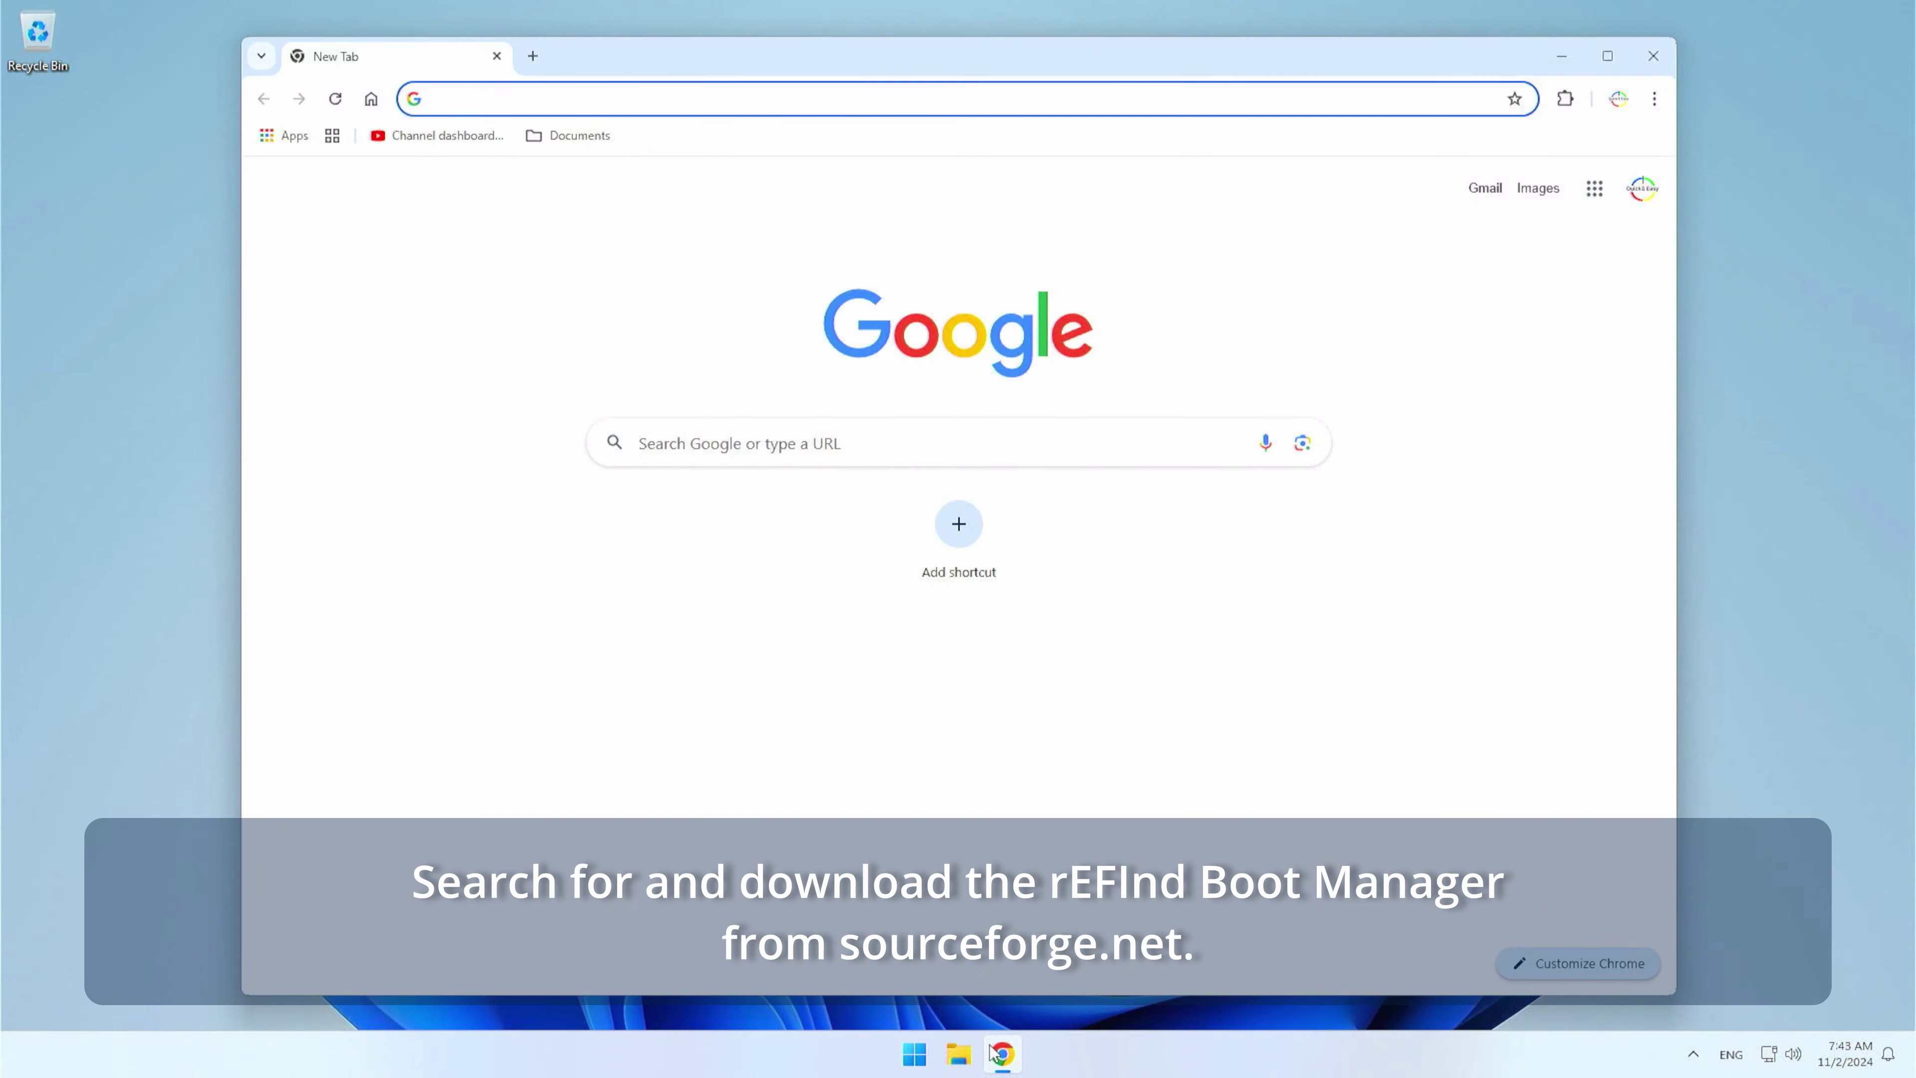
Step: Search Google for "refind" and open the rEFInd download page on SourceForge
click(899, 457)
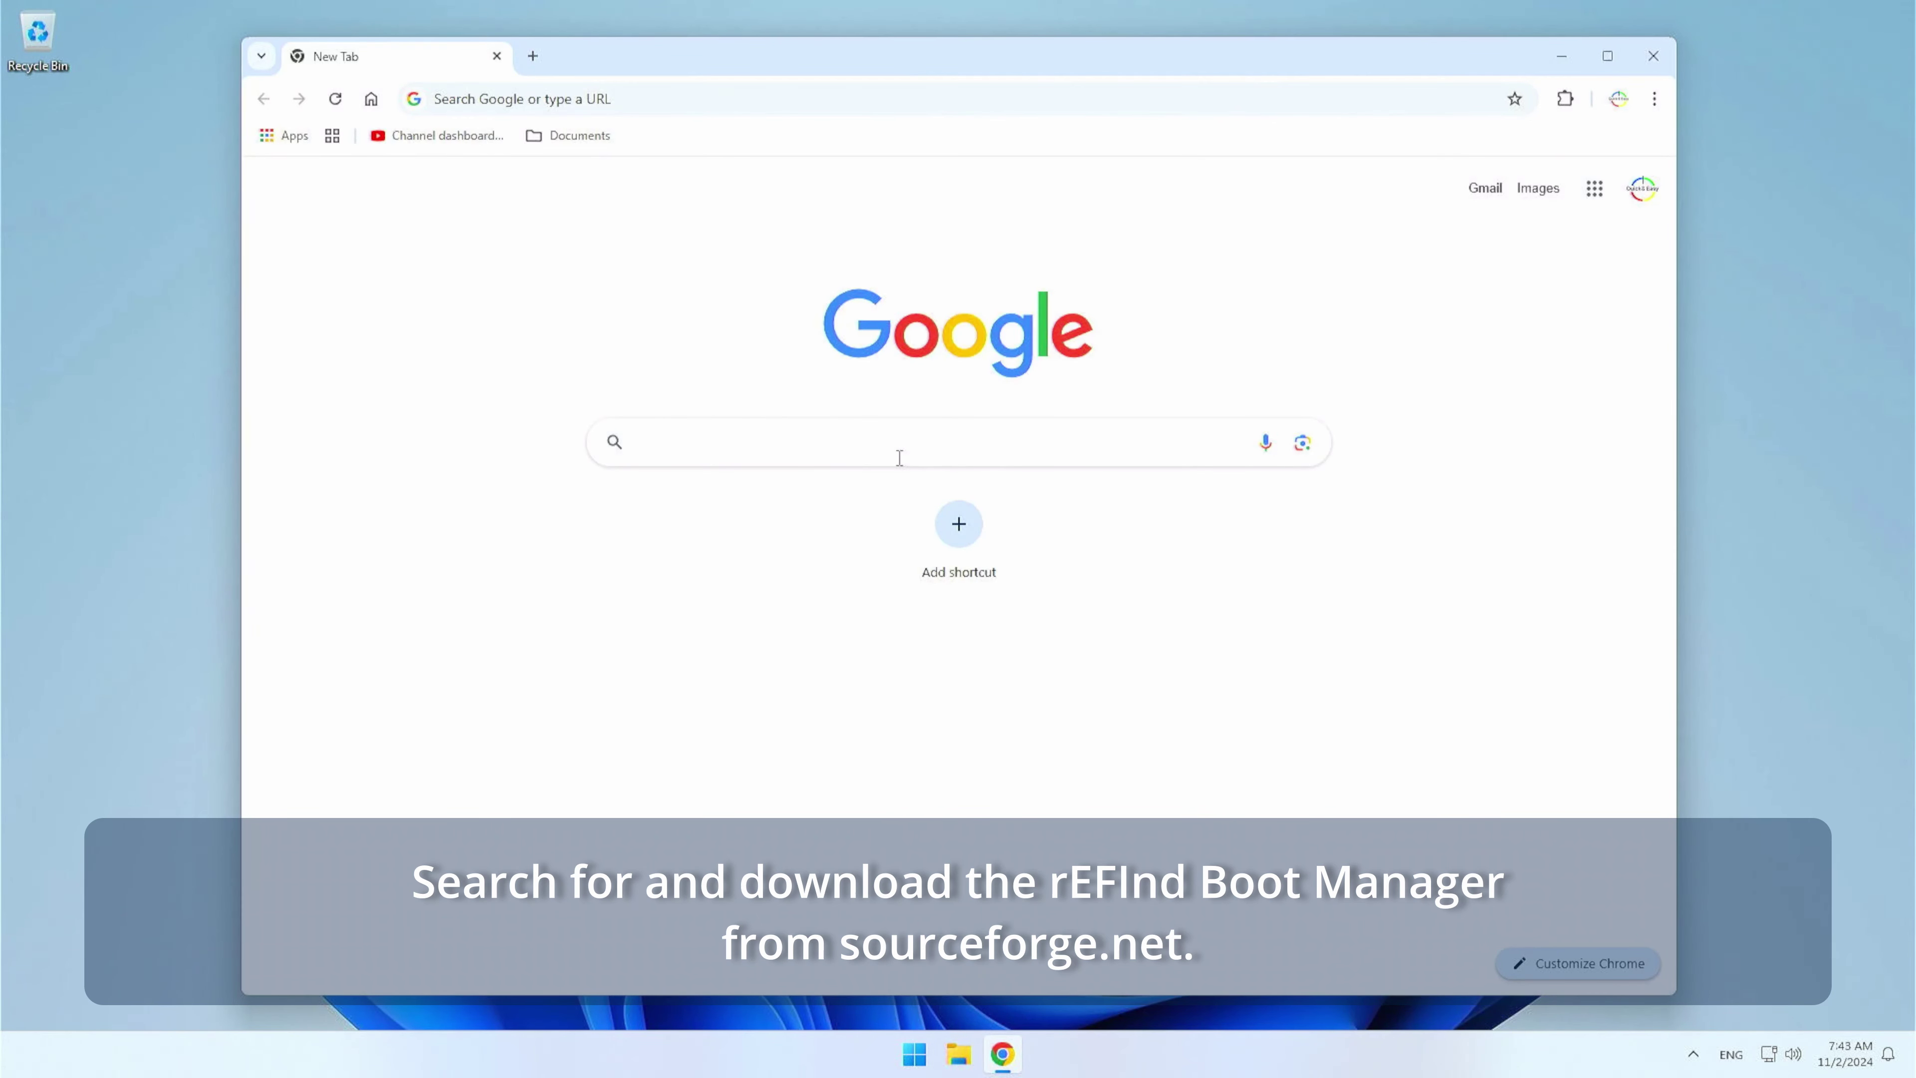
text(refind)
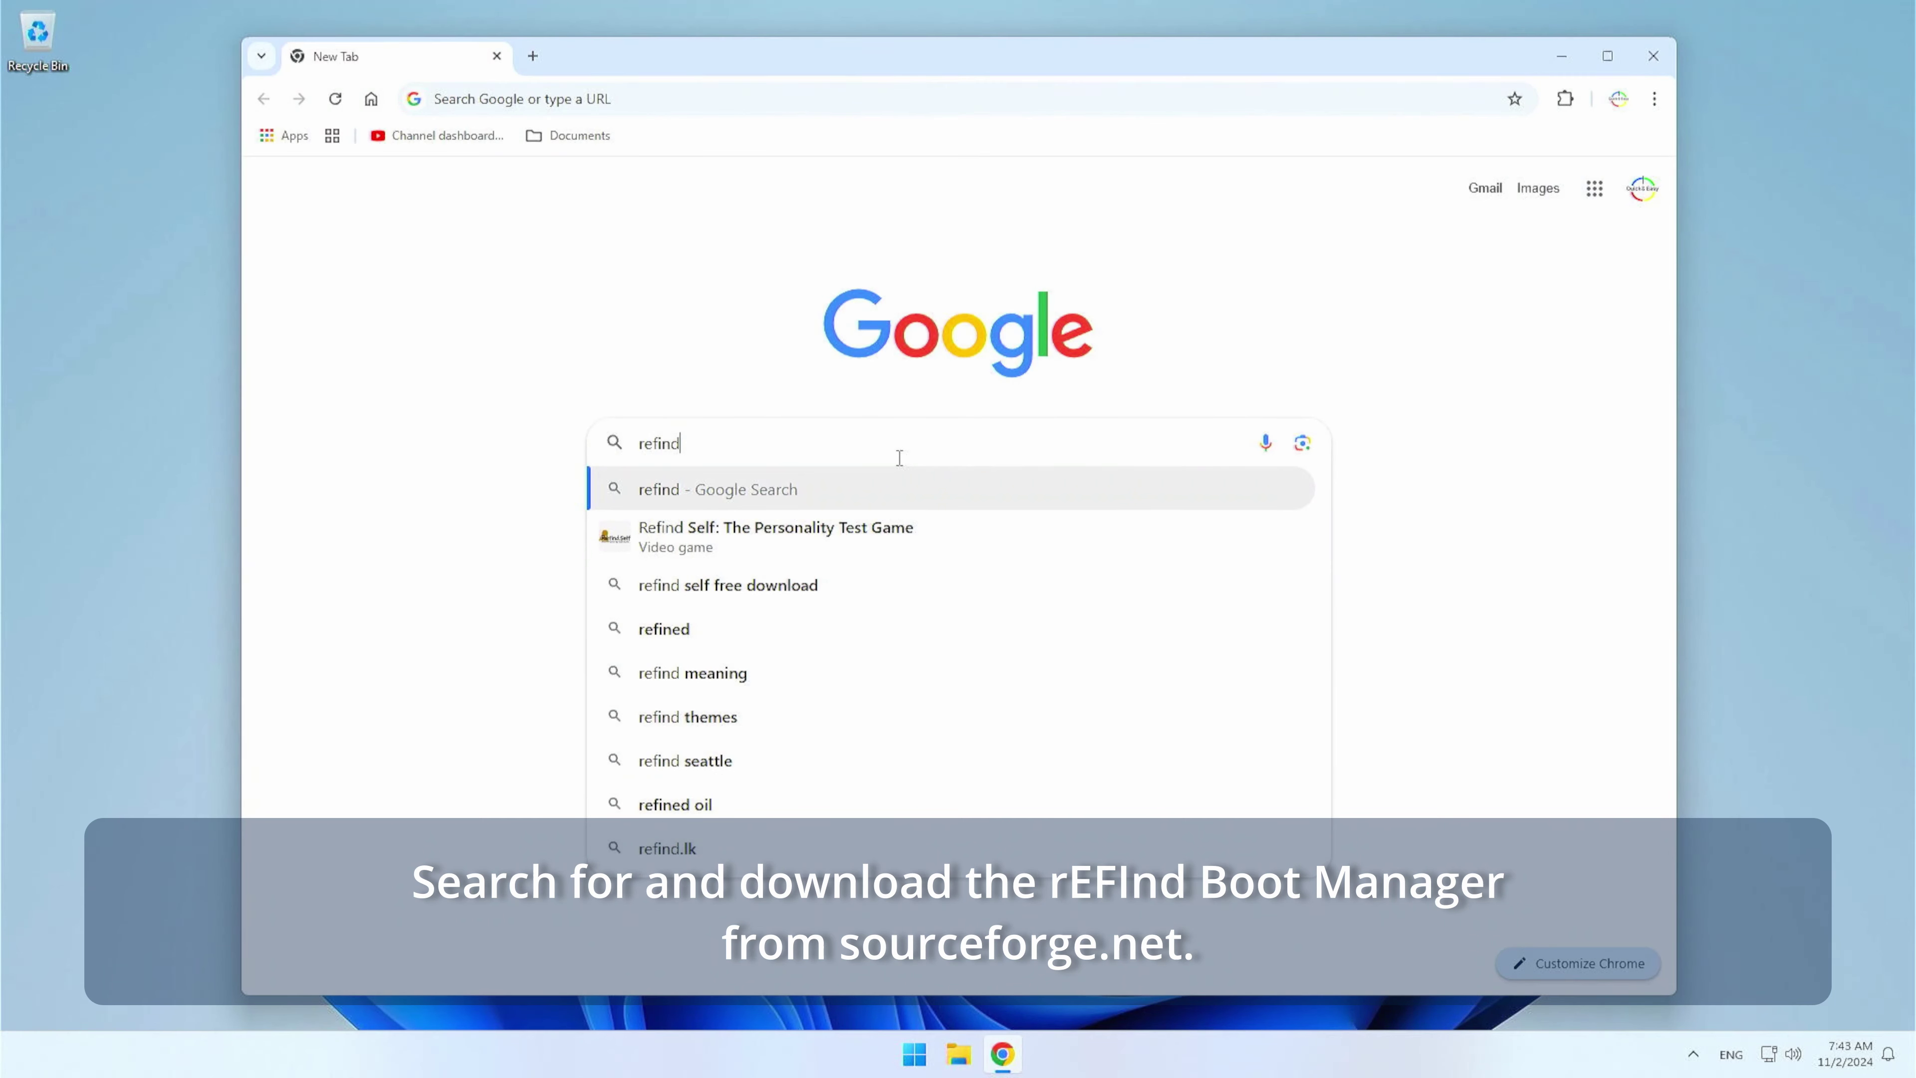
key(Return)
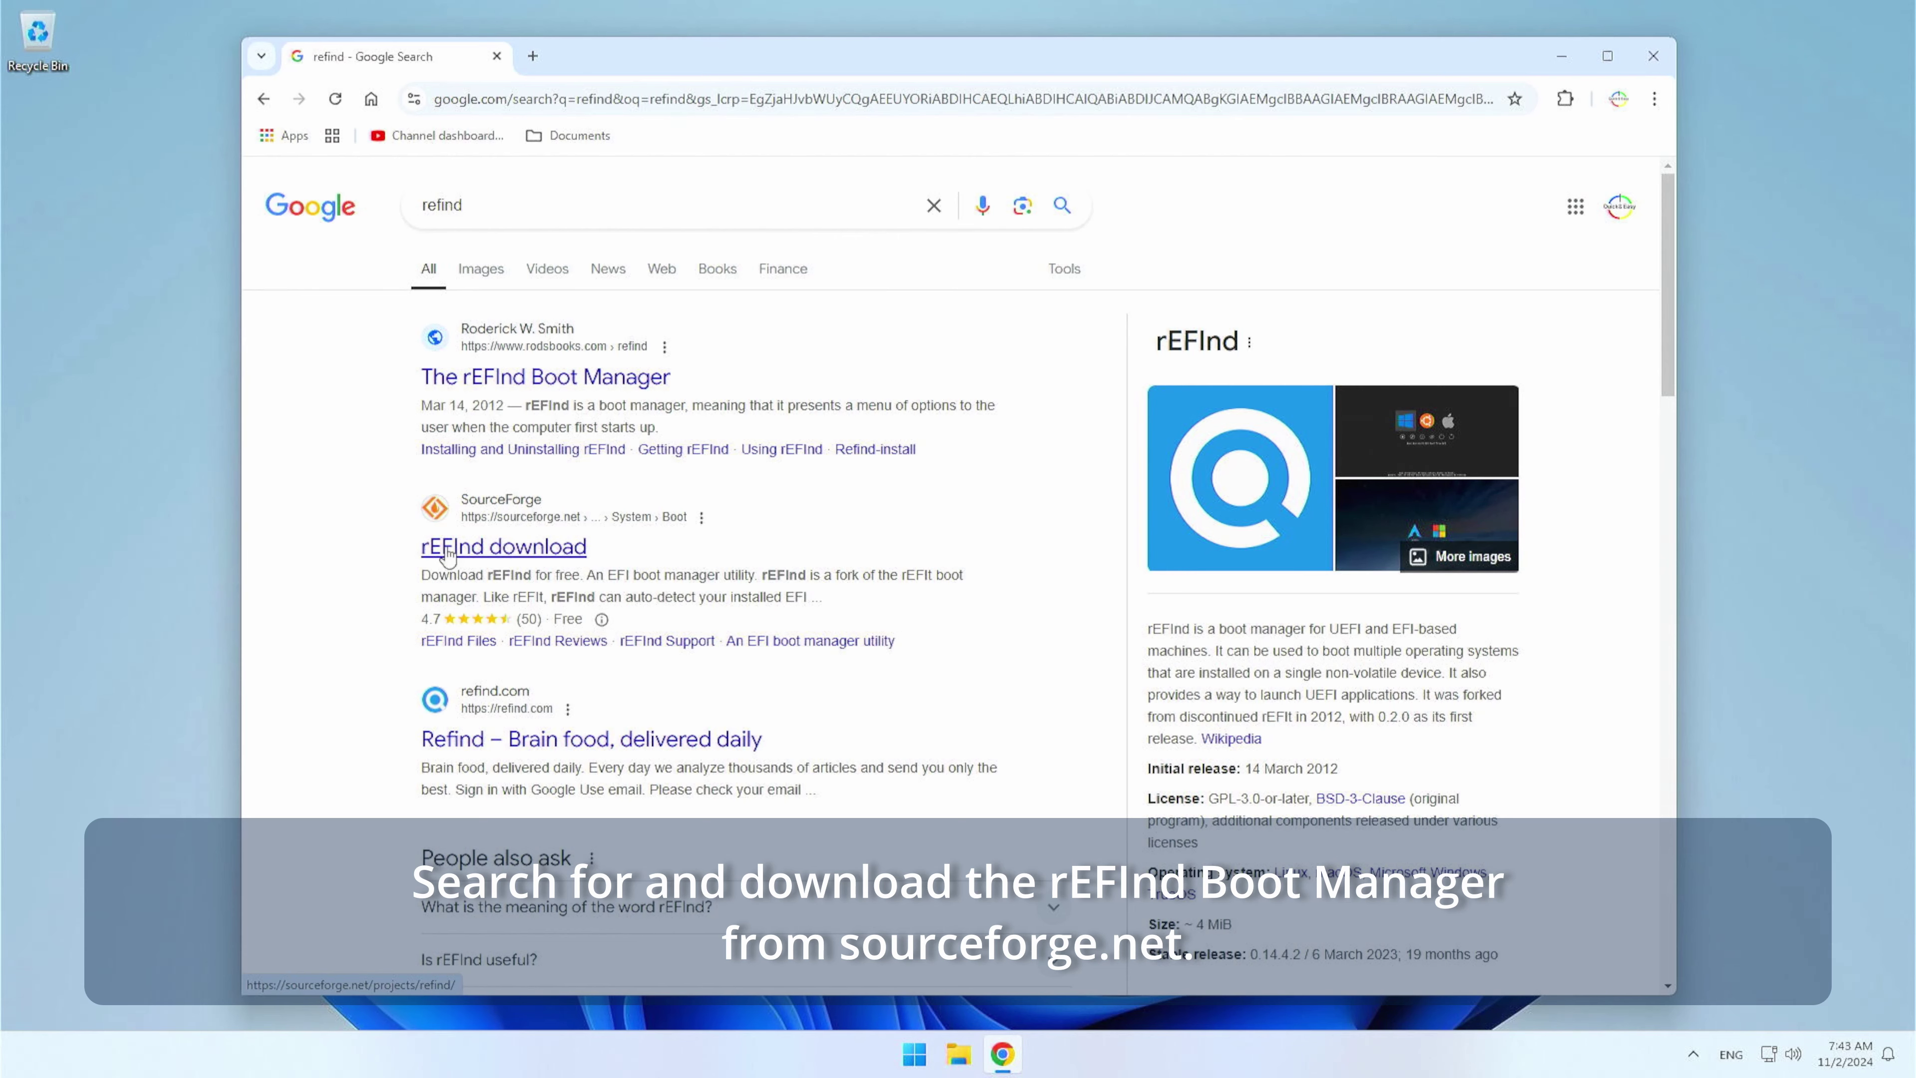
click(510, 549)
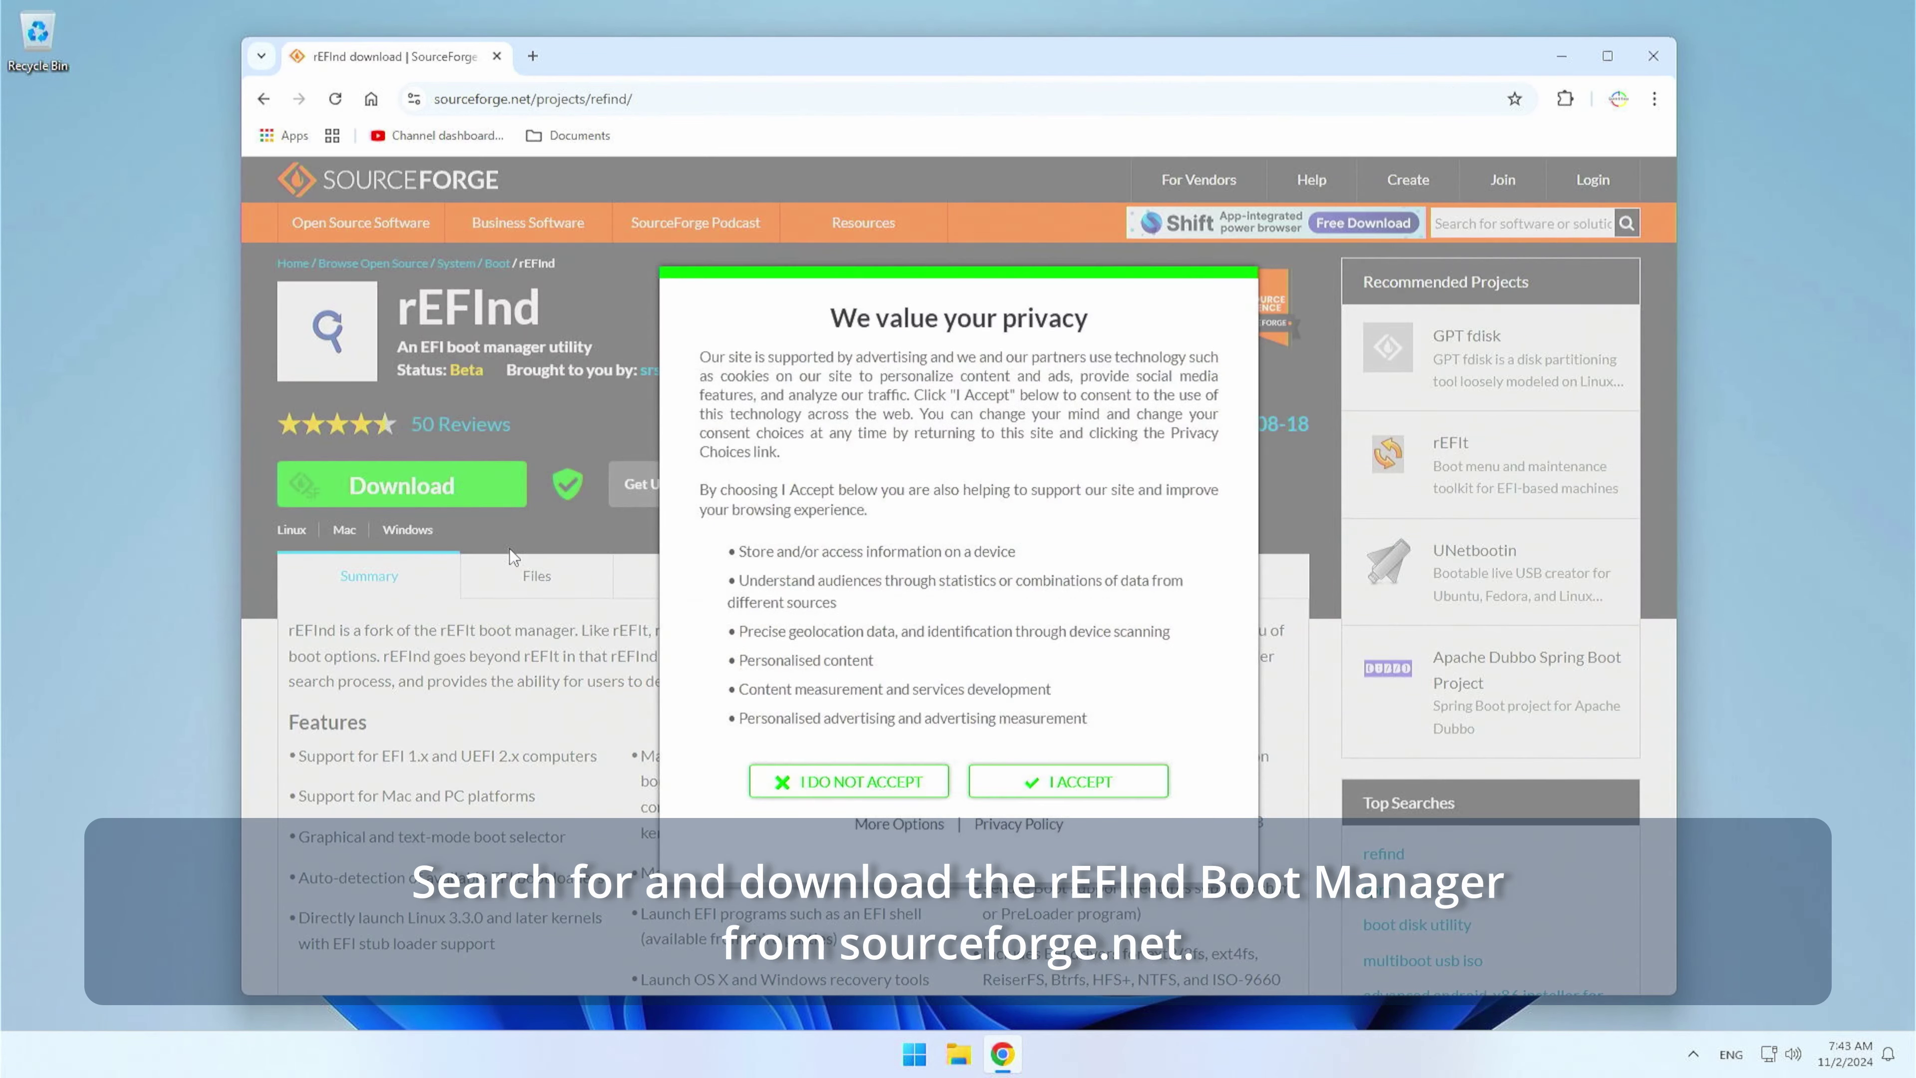
Step: Accept the SourceForge privacy notice and download the latest rEFInd release, refind-bin-0.14.2.zip
click(1007, 778)
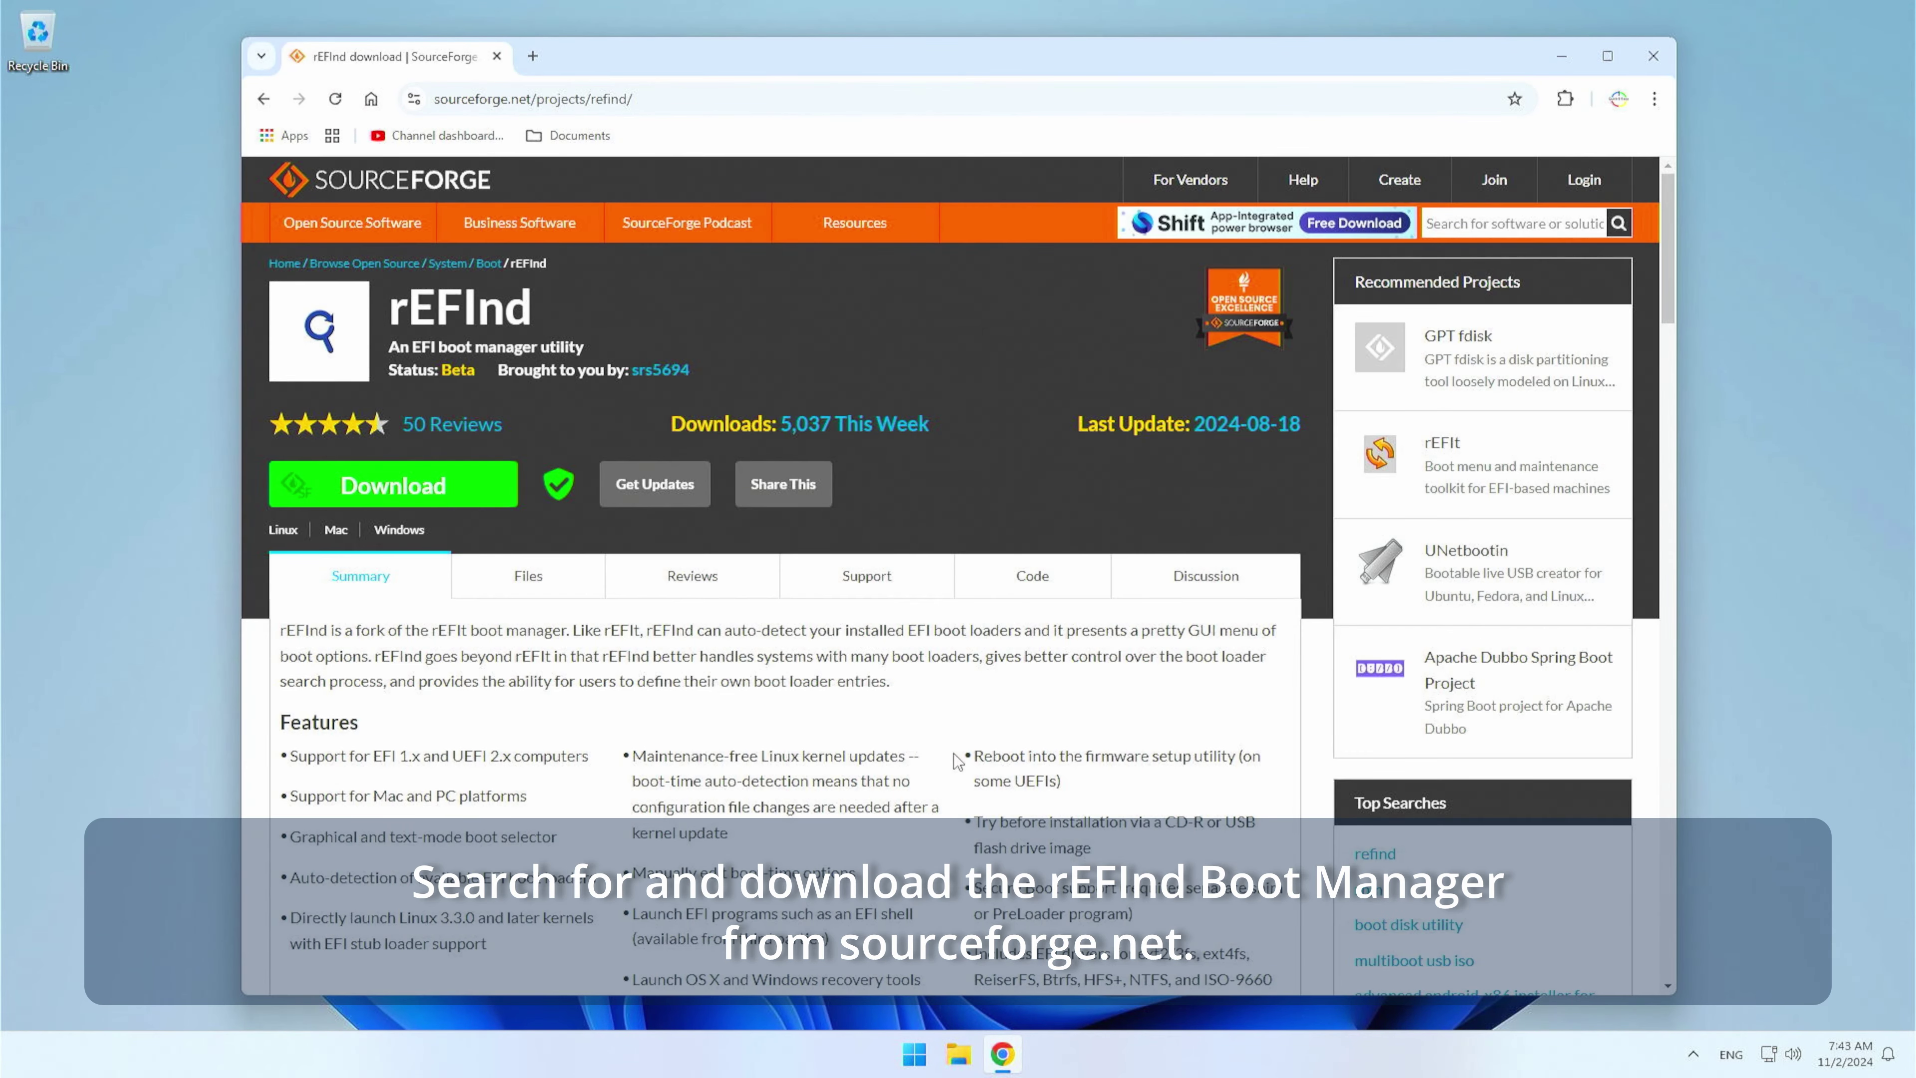
scroll(964, 761, down, 5)
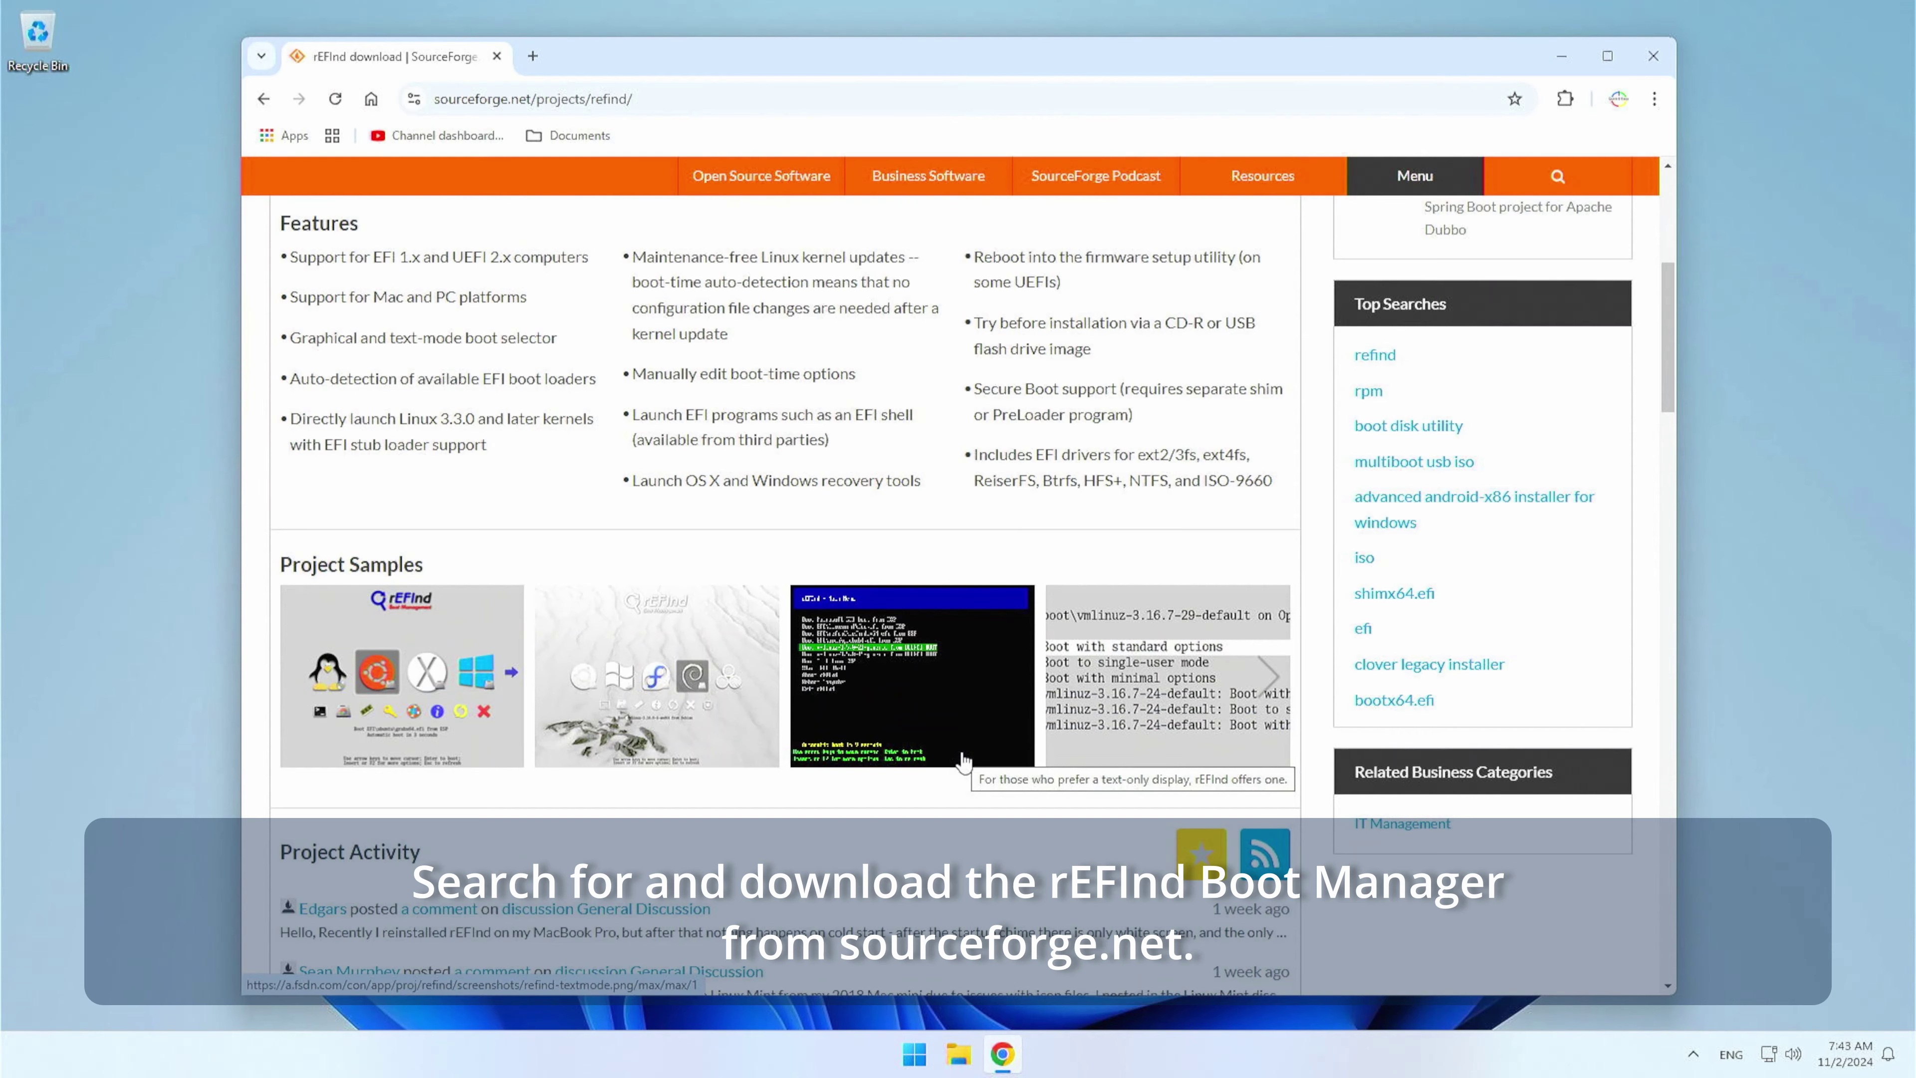
scroll(964, 761, up, 5)
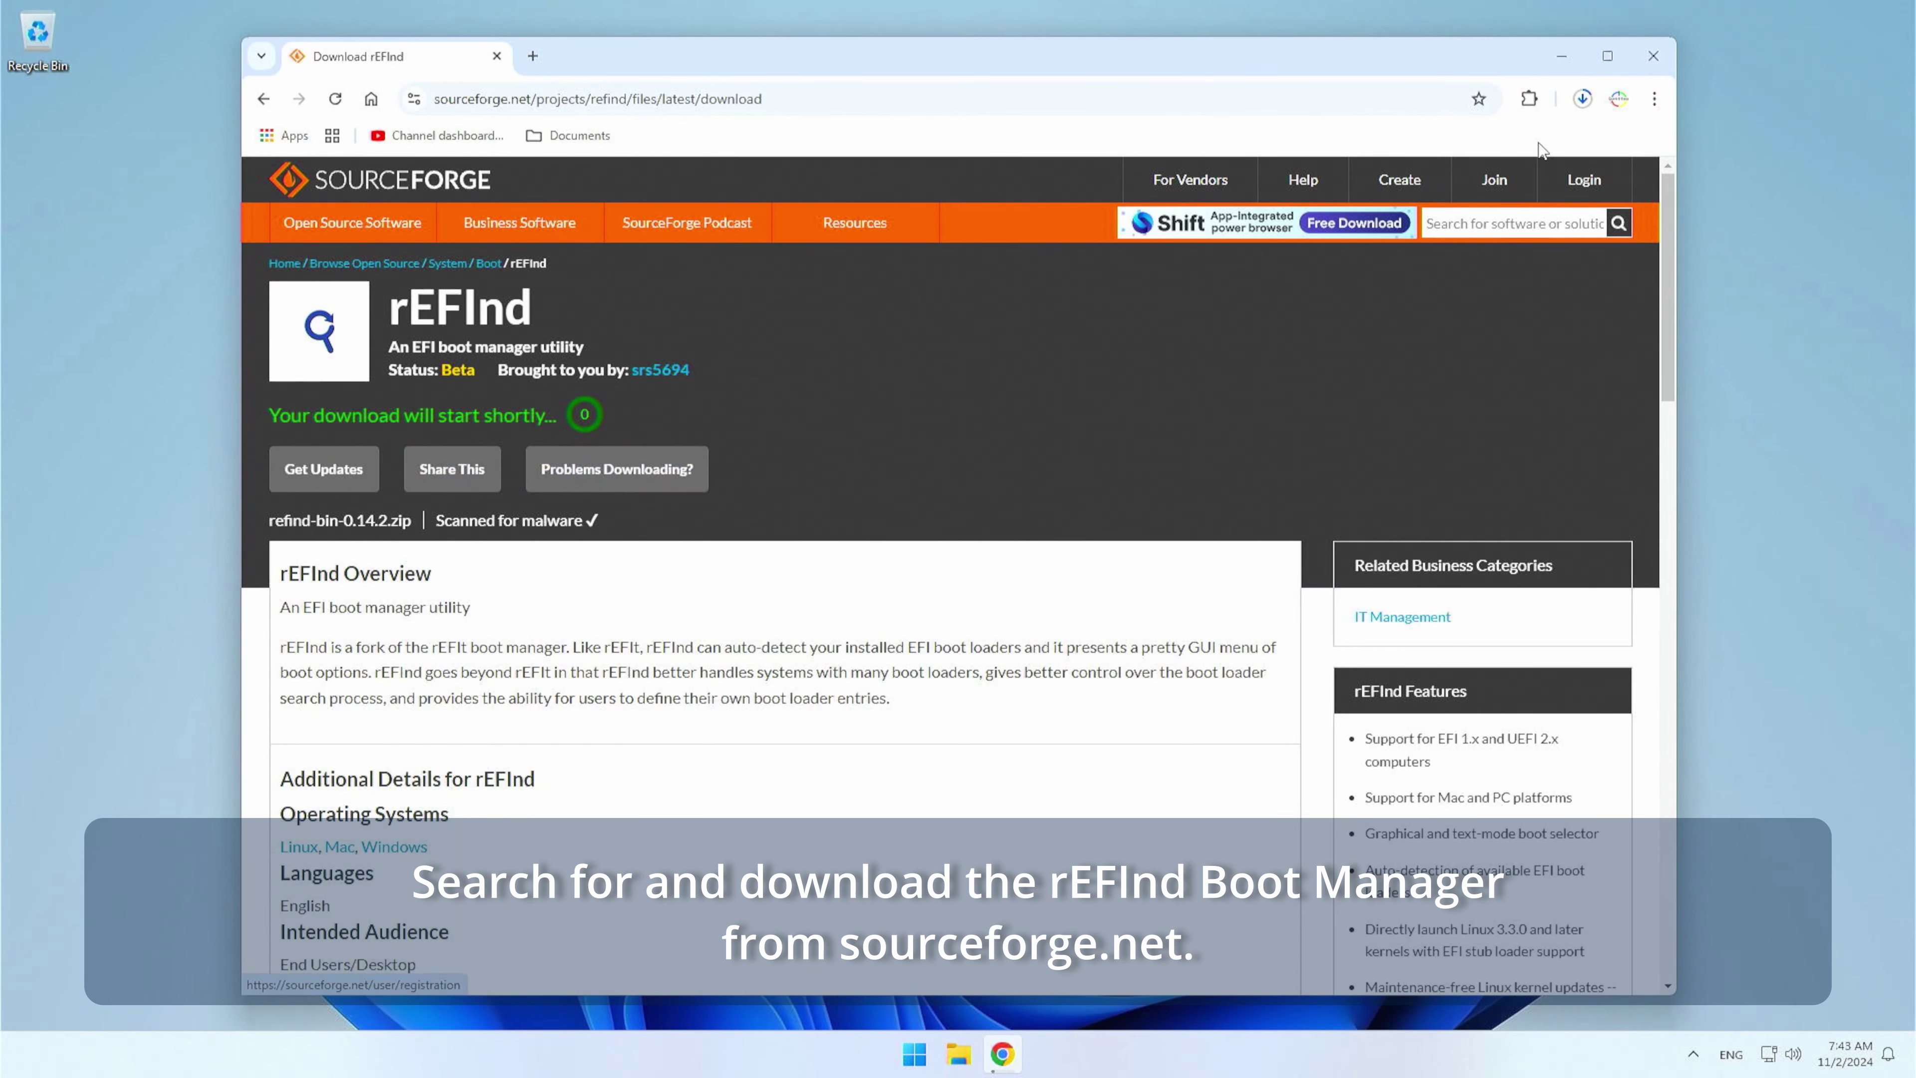
Step: Show the downloaded refind-bin-0.14.2.zip in its folder from the full download history and close the browser
click(1581, 99)
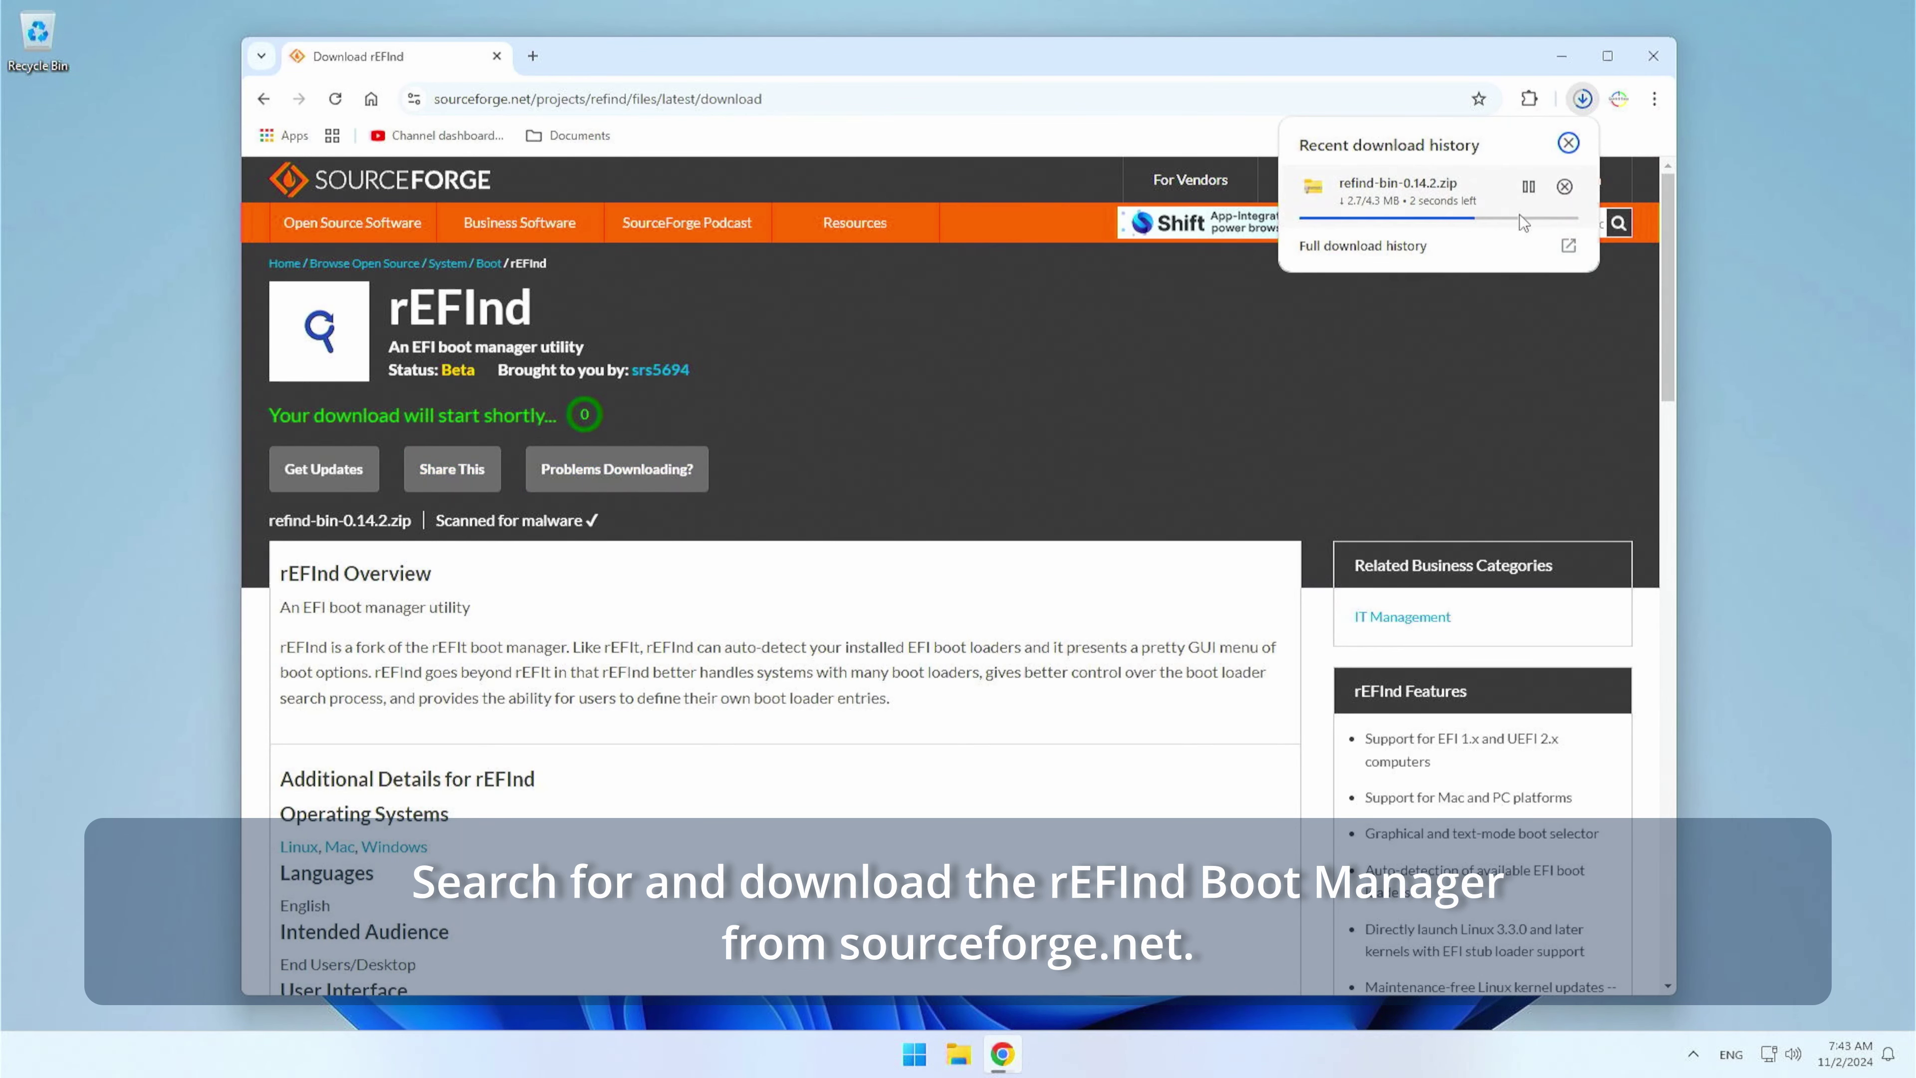
click(1507, 246)
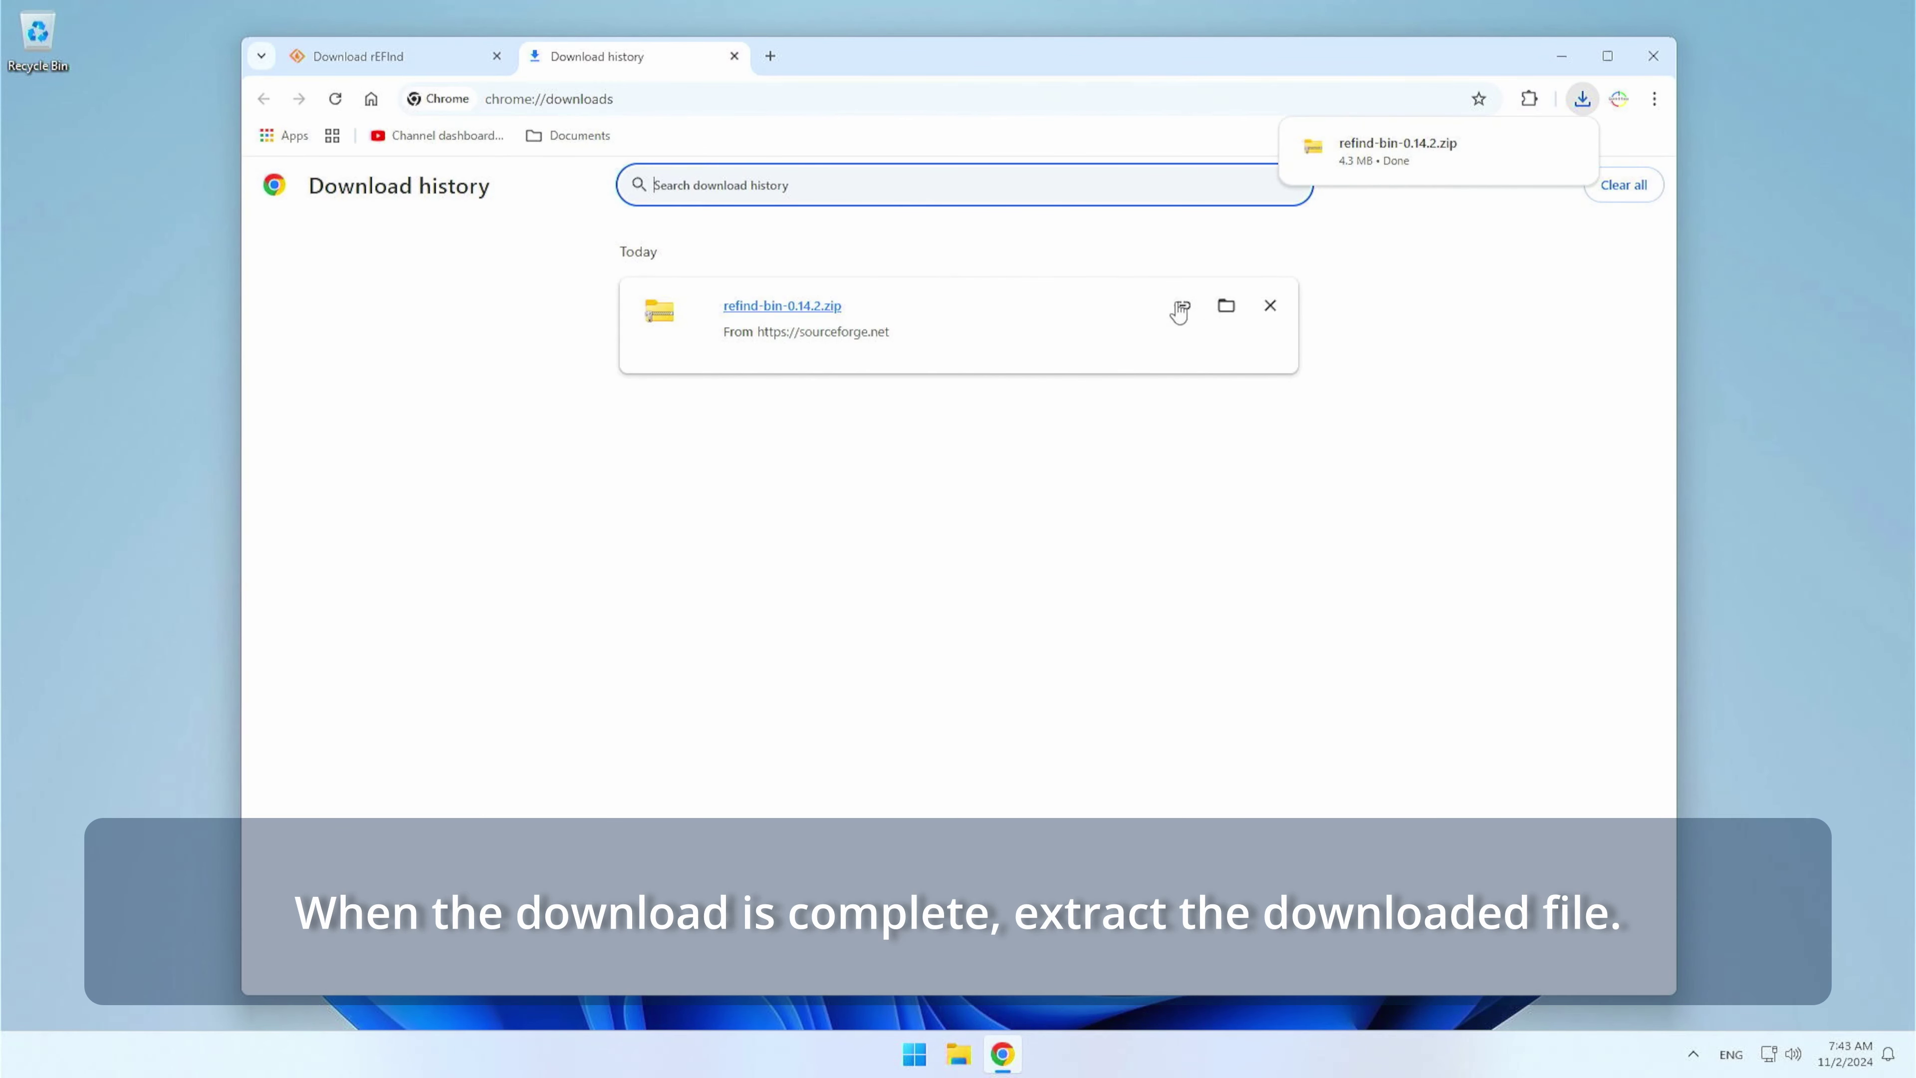
click(1226, 305)
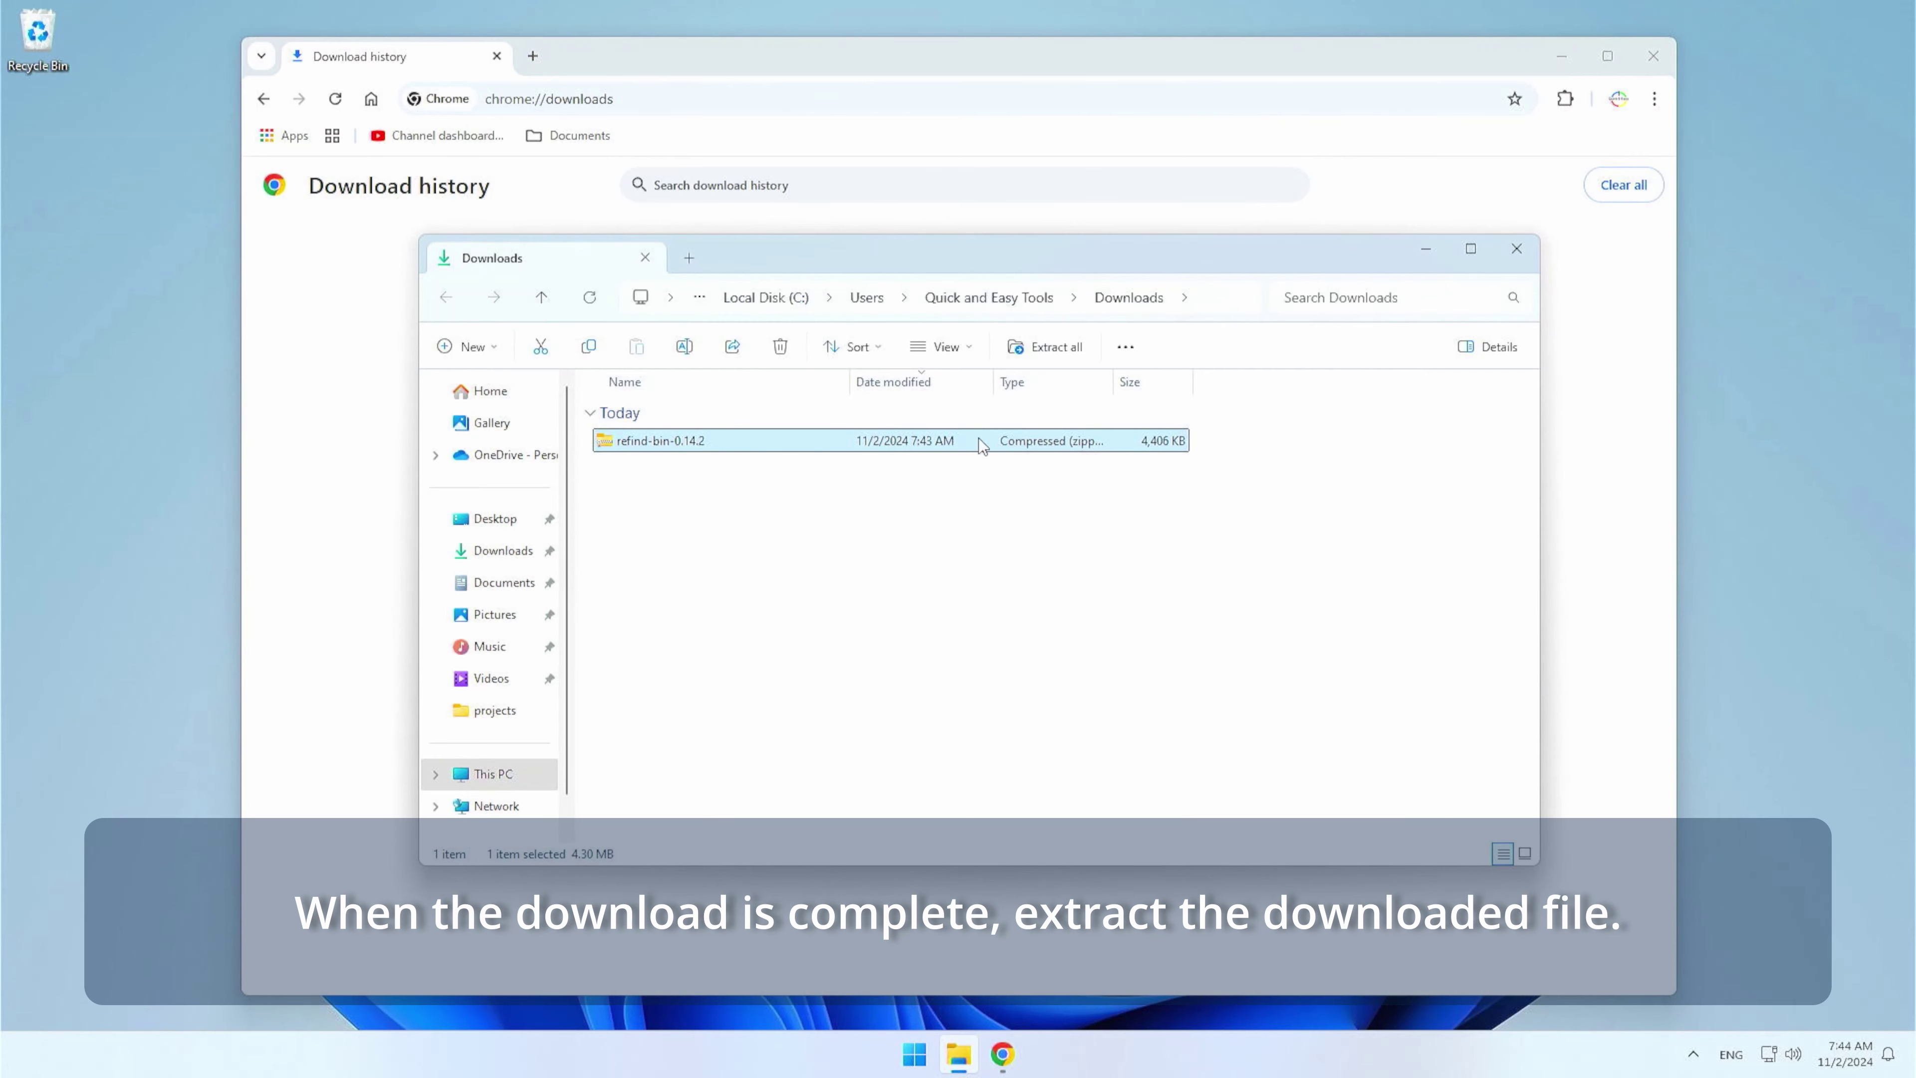
click(1652, 56)
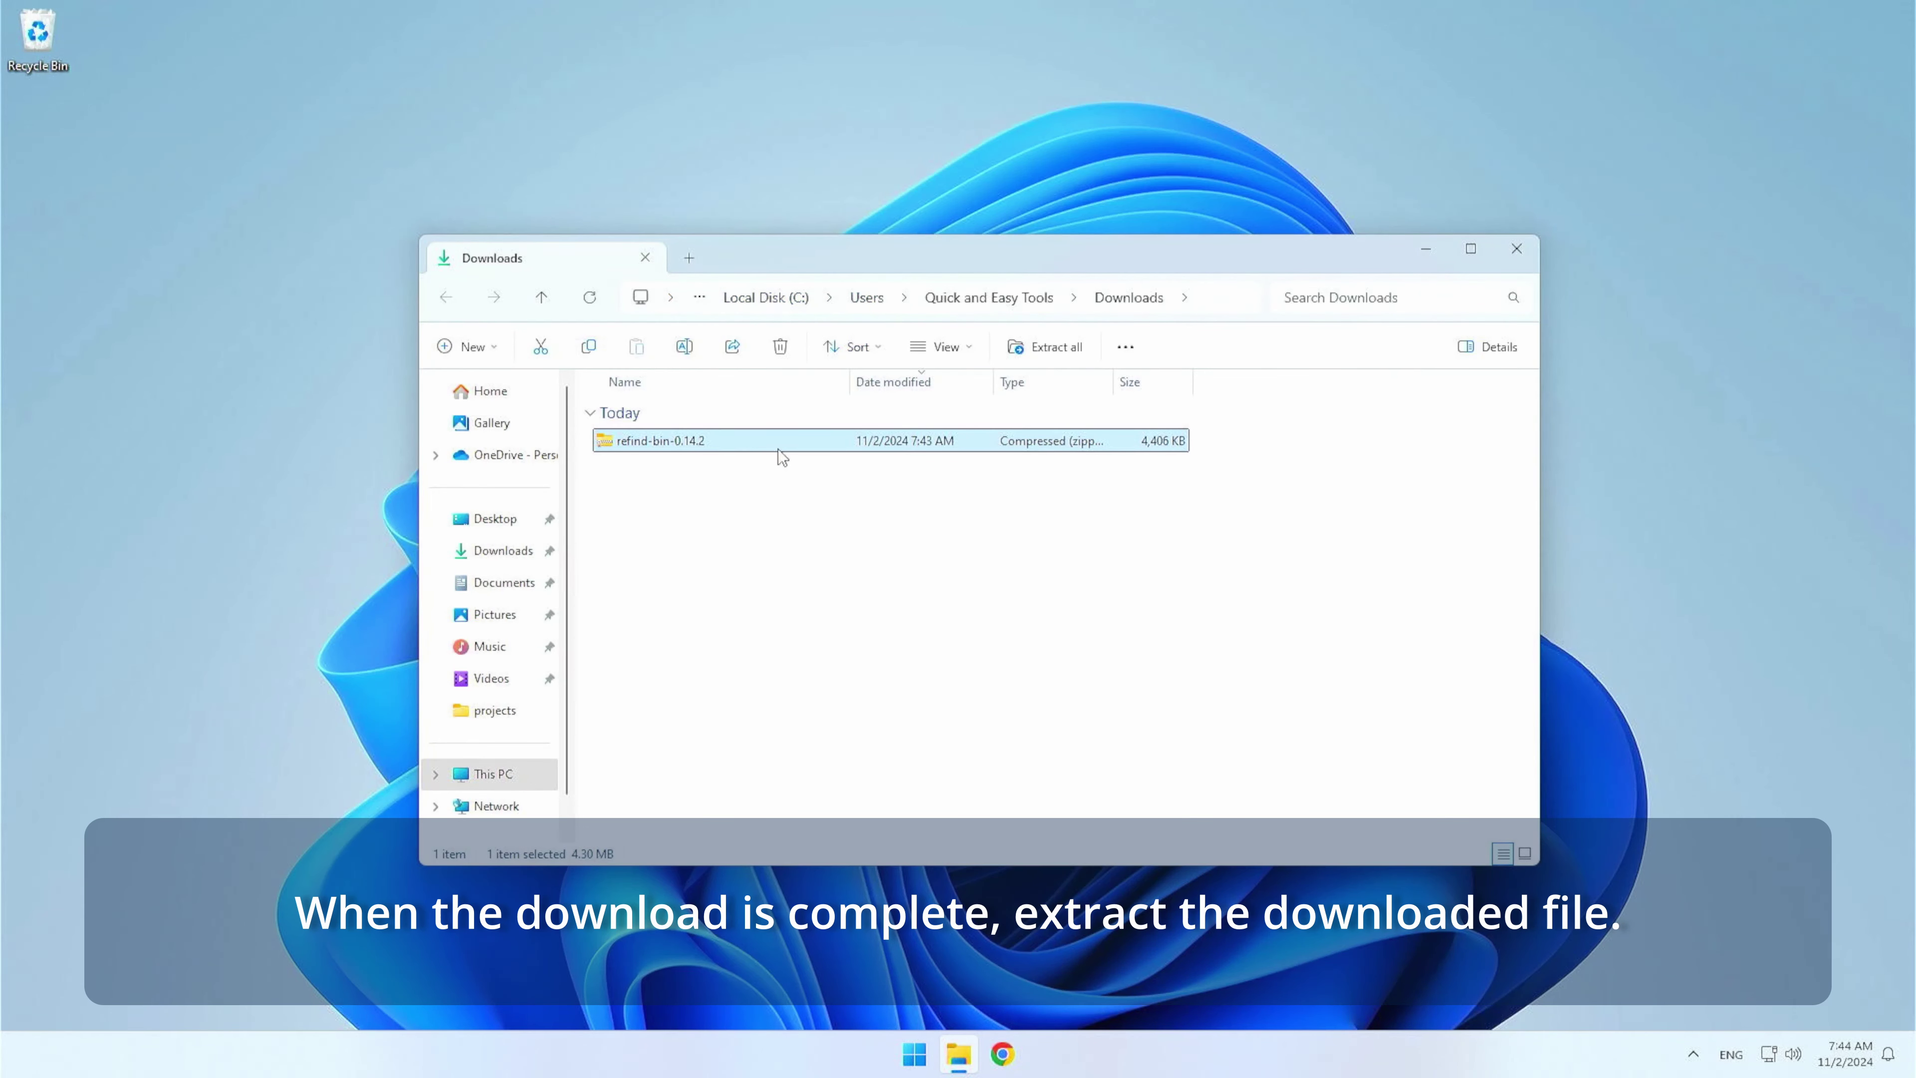
Step: Extract the refind-bin-0.14.2 archive into the suggested Downloads subfolder with showing the extracted files when complete turned off
right_click(661, 450)
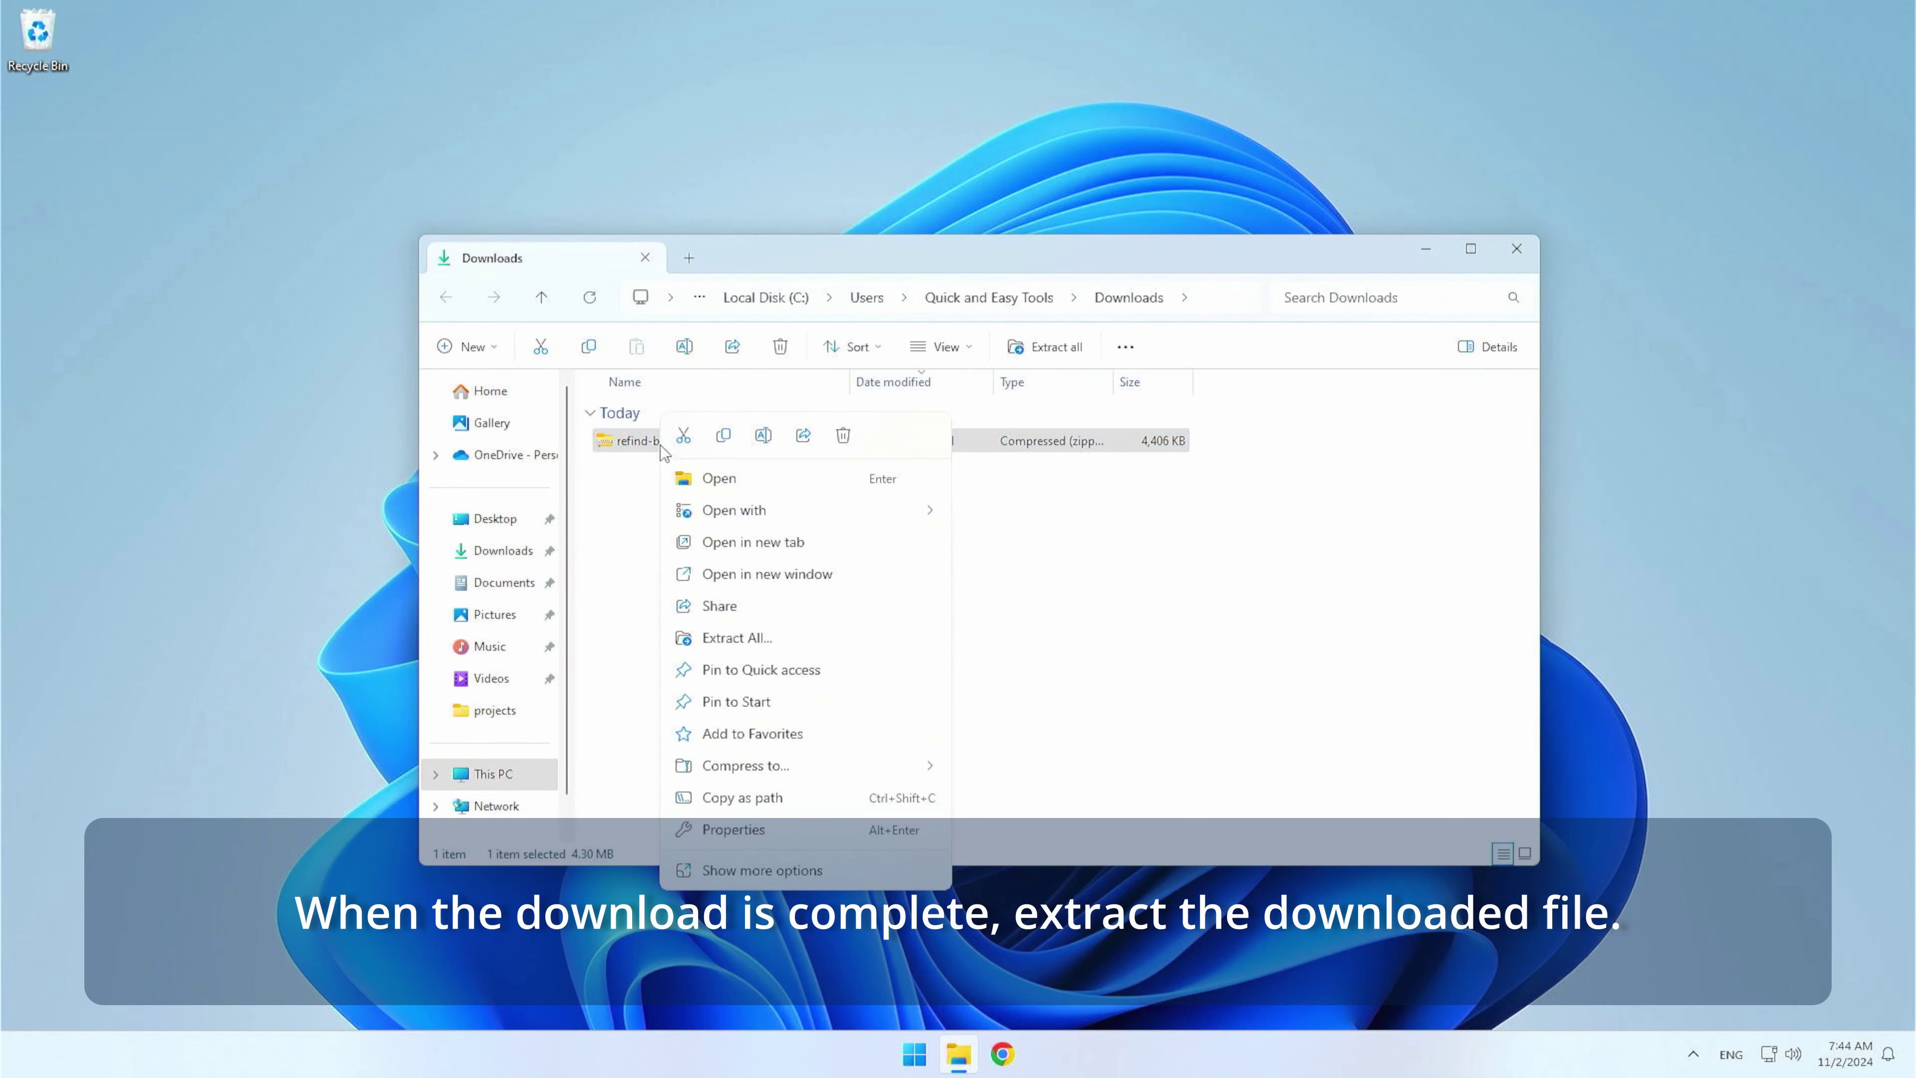
click(749, 636)
click(696, 484)
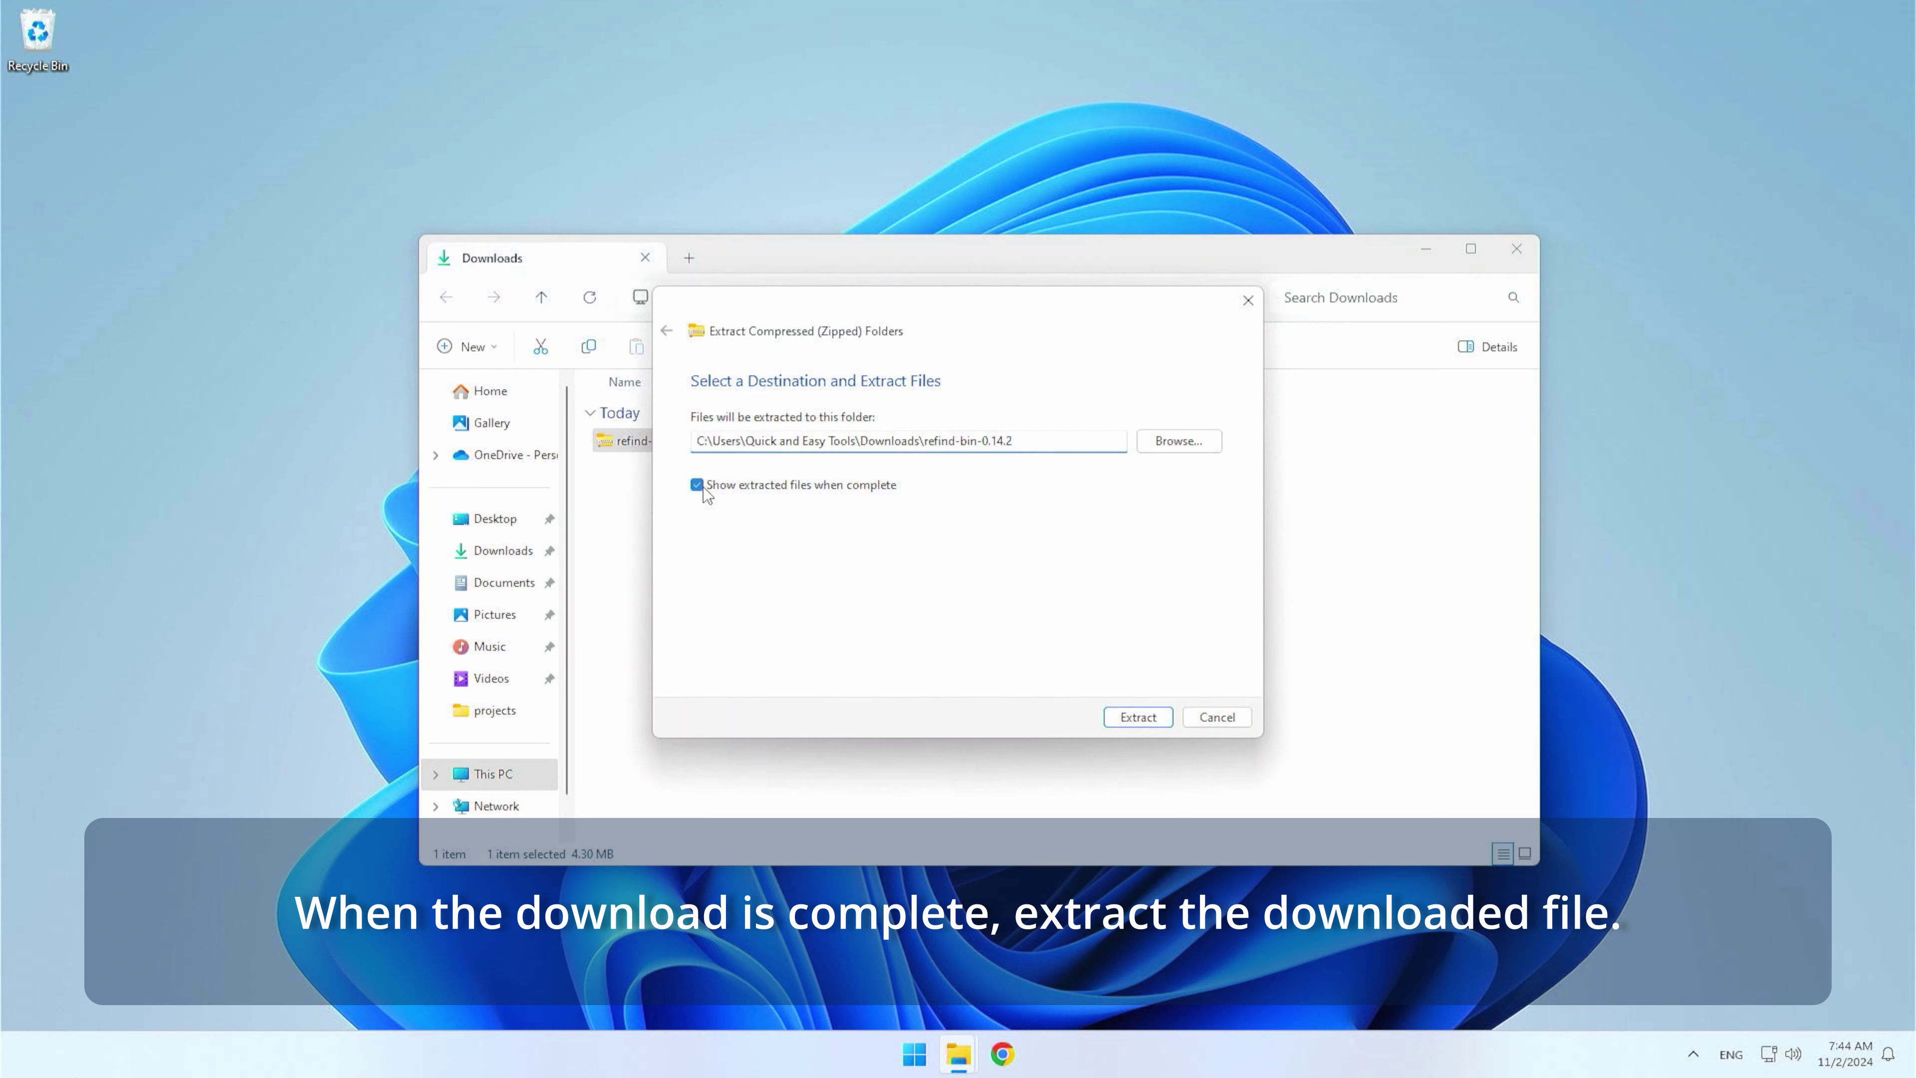
click(1113, 717)
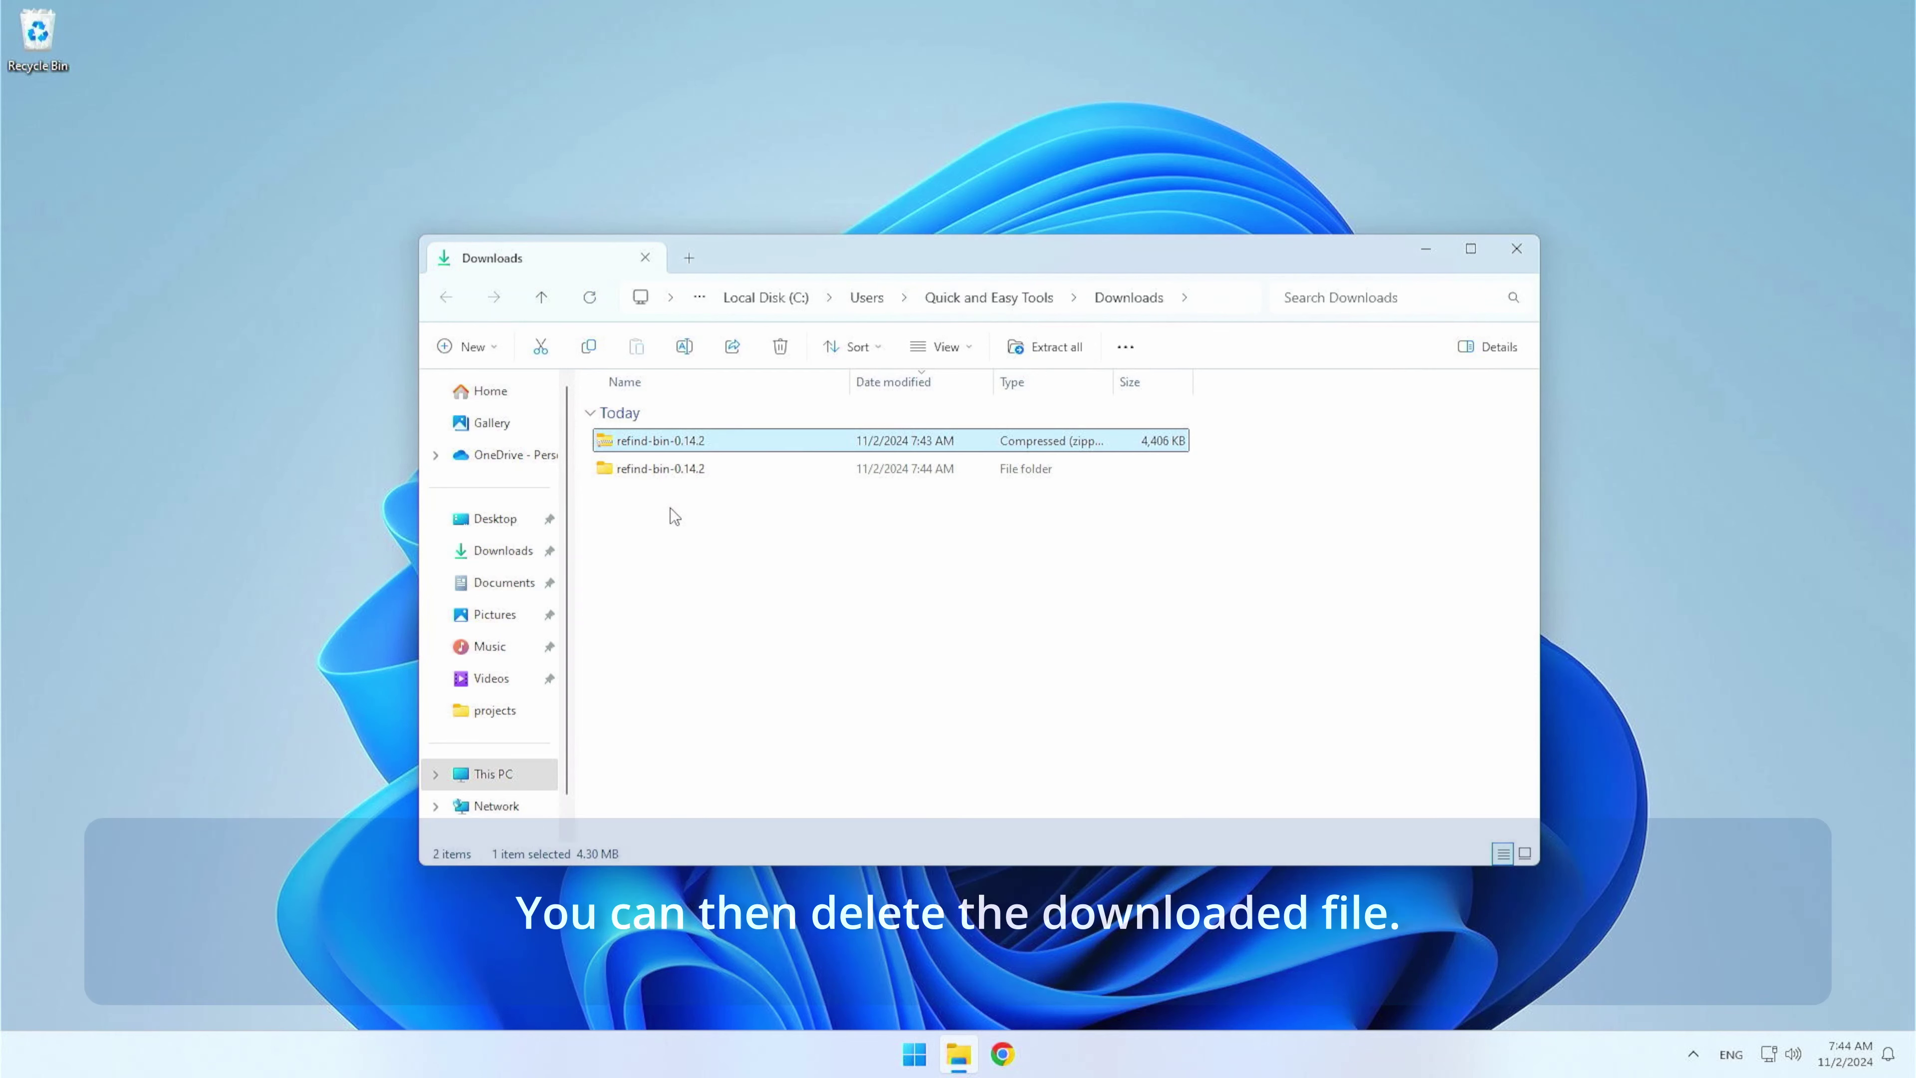
Step: Delete the compressed refind-bin-0.14.2 file from Downloads and look inside the extracted folder of the same name
right_click(632, 444)
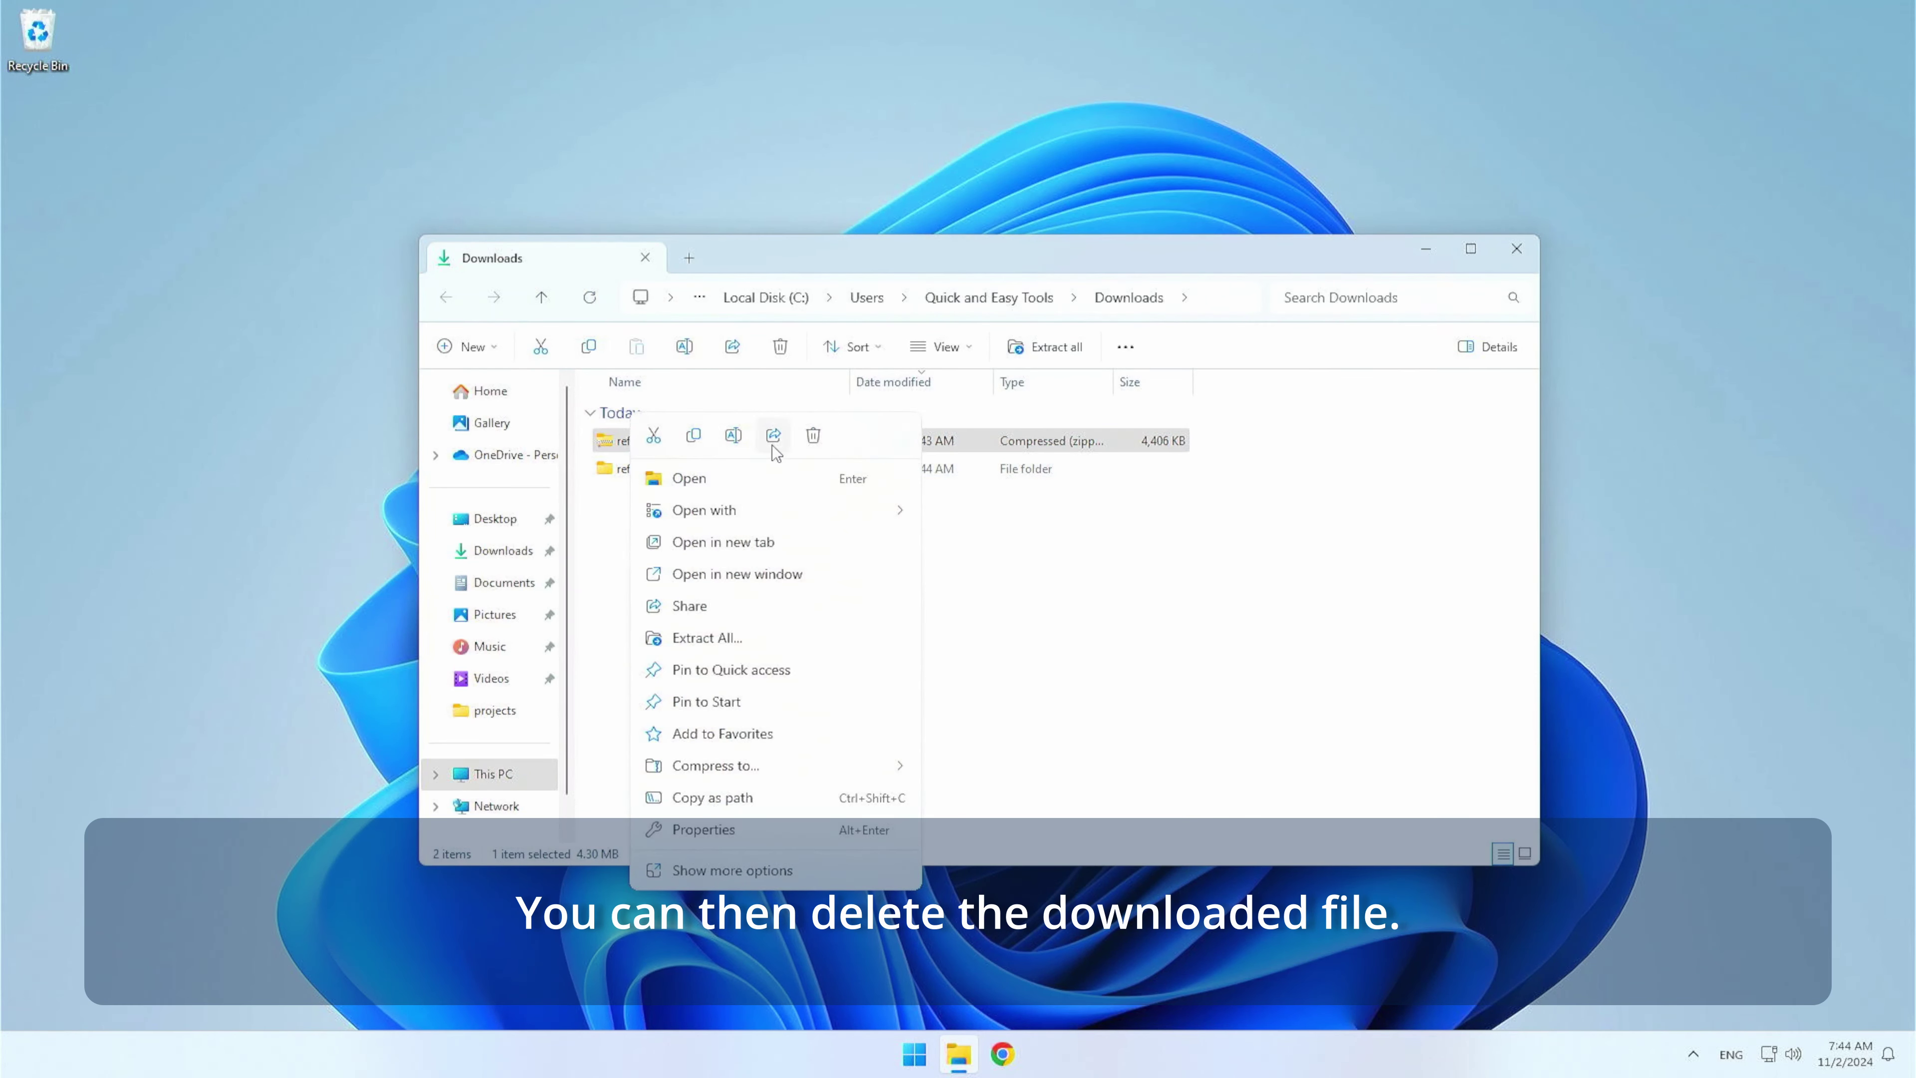
click(812, 444)
double_click(635, 445)
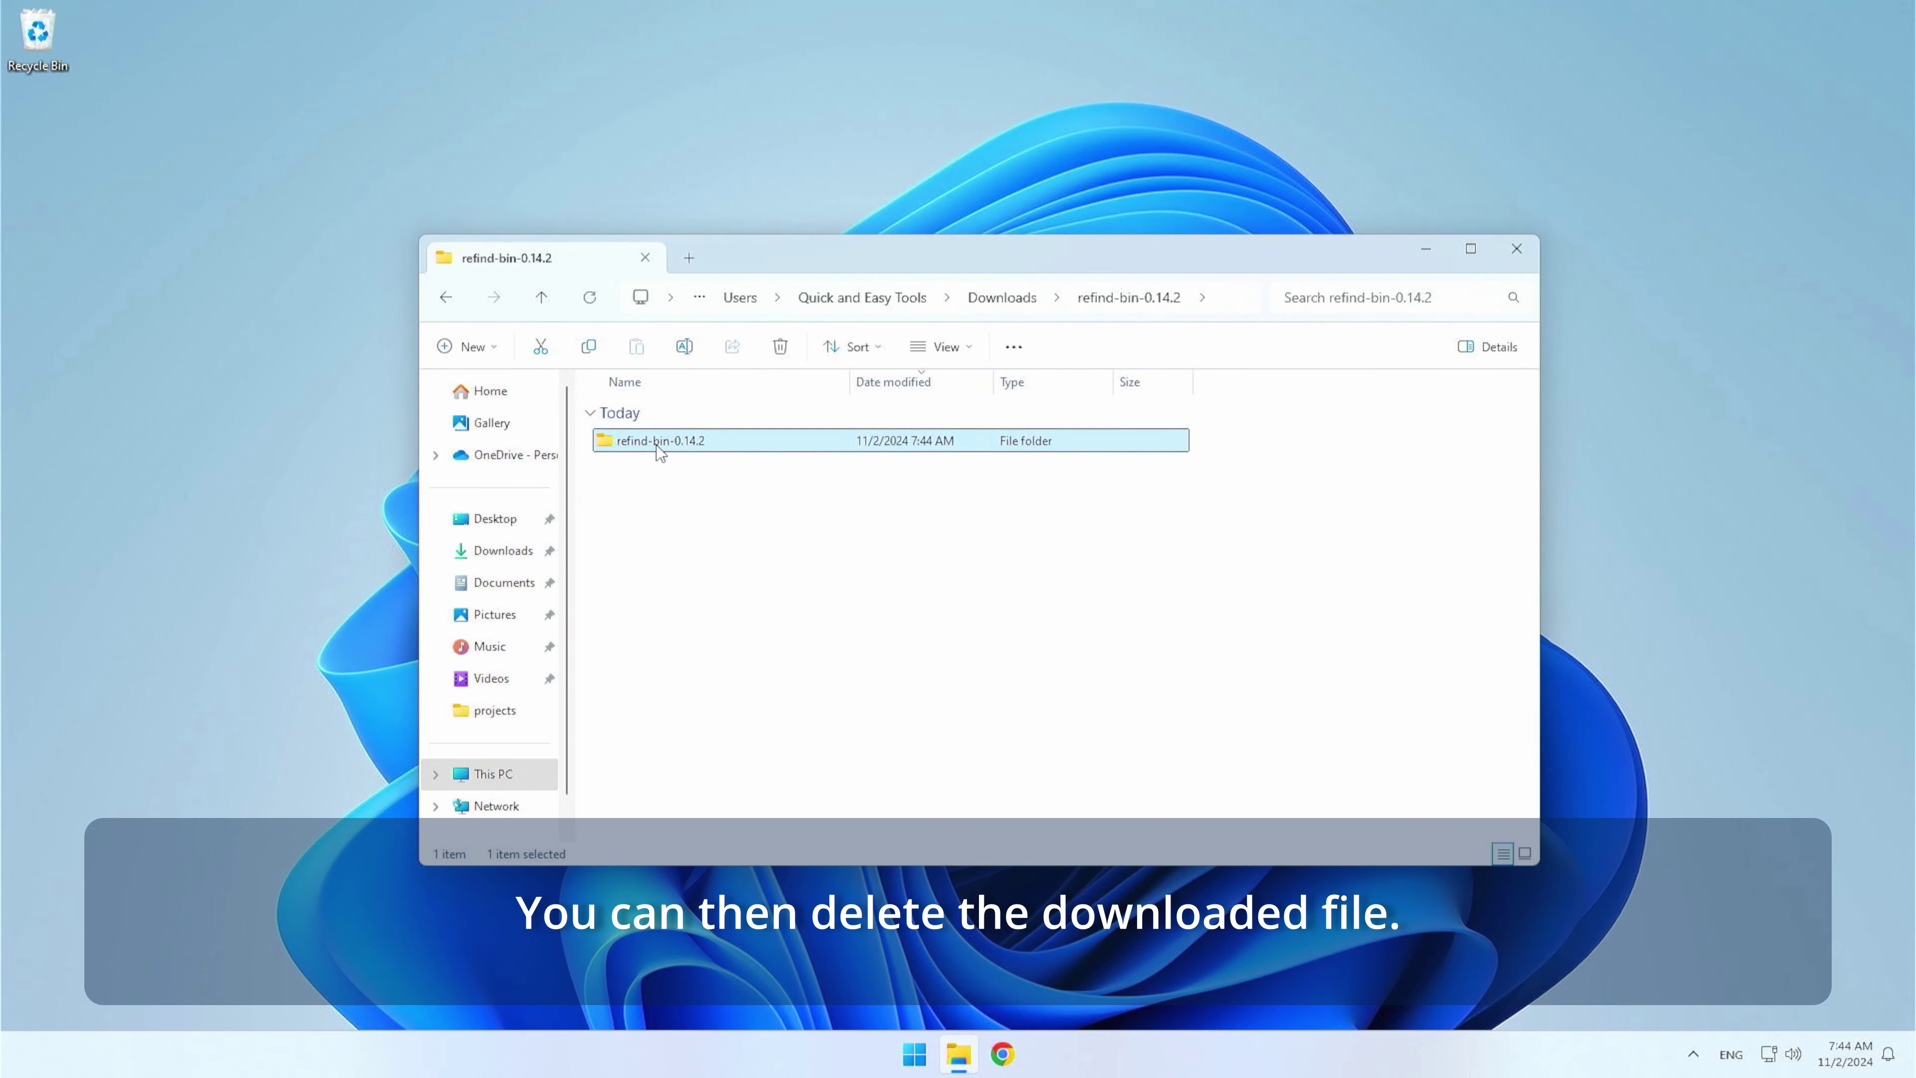
click(1135, 500)
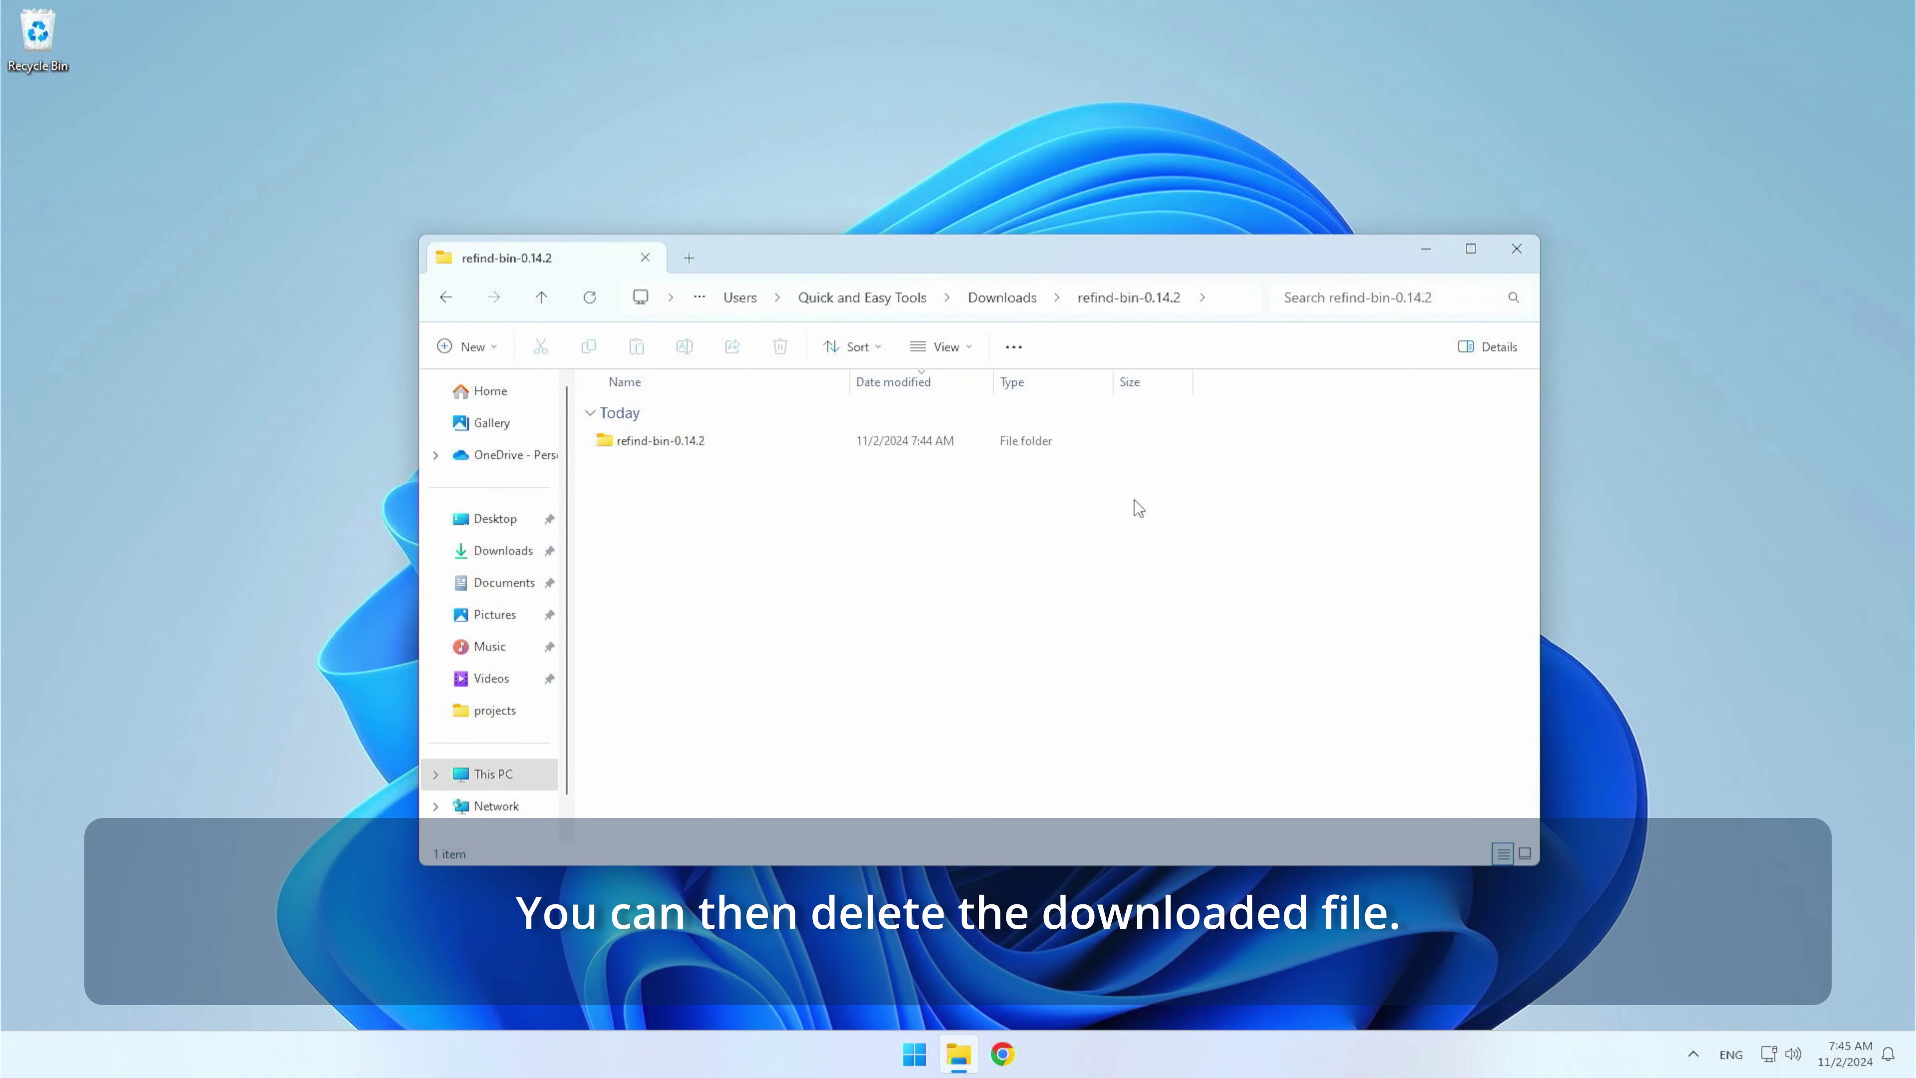
click(1516, 249)
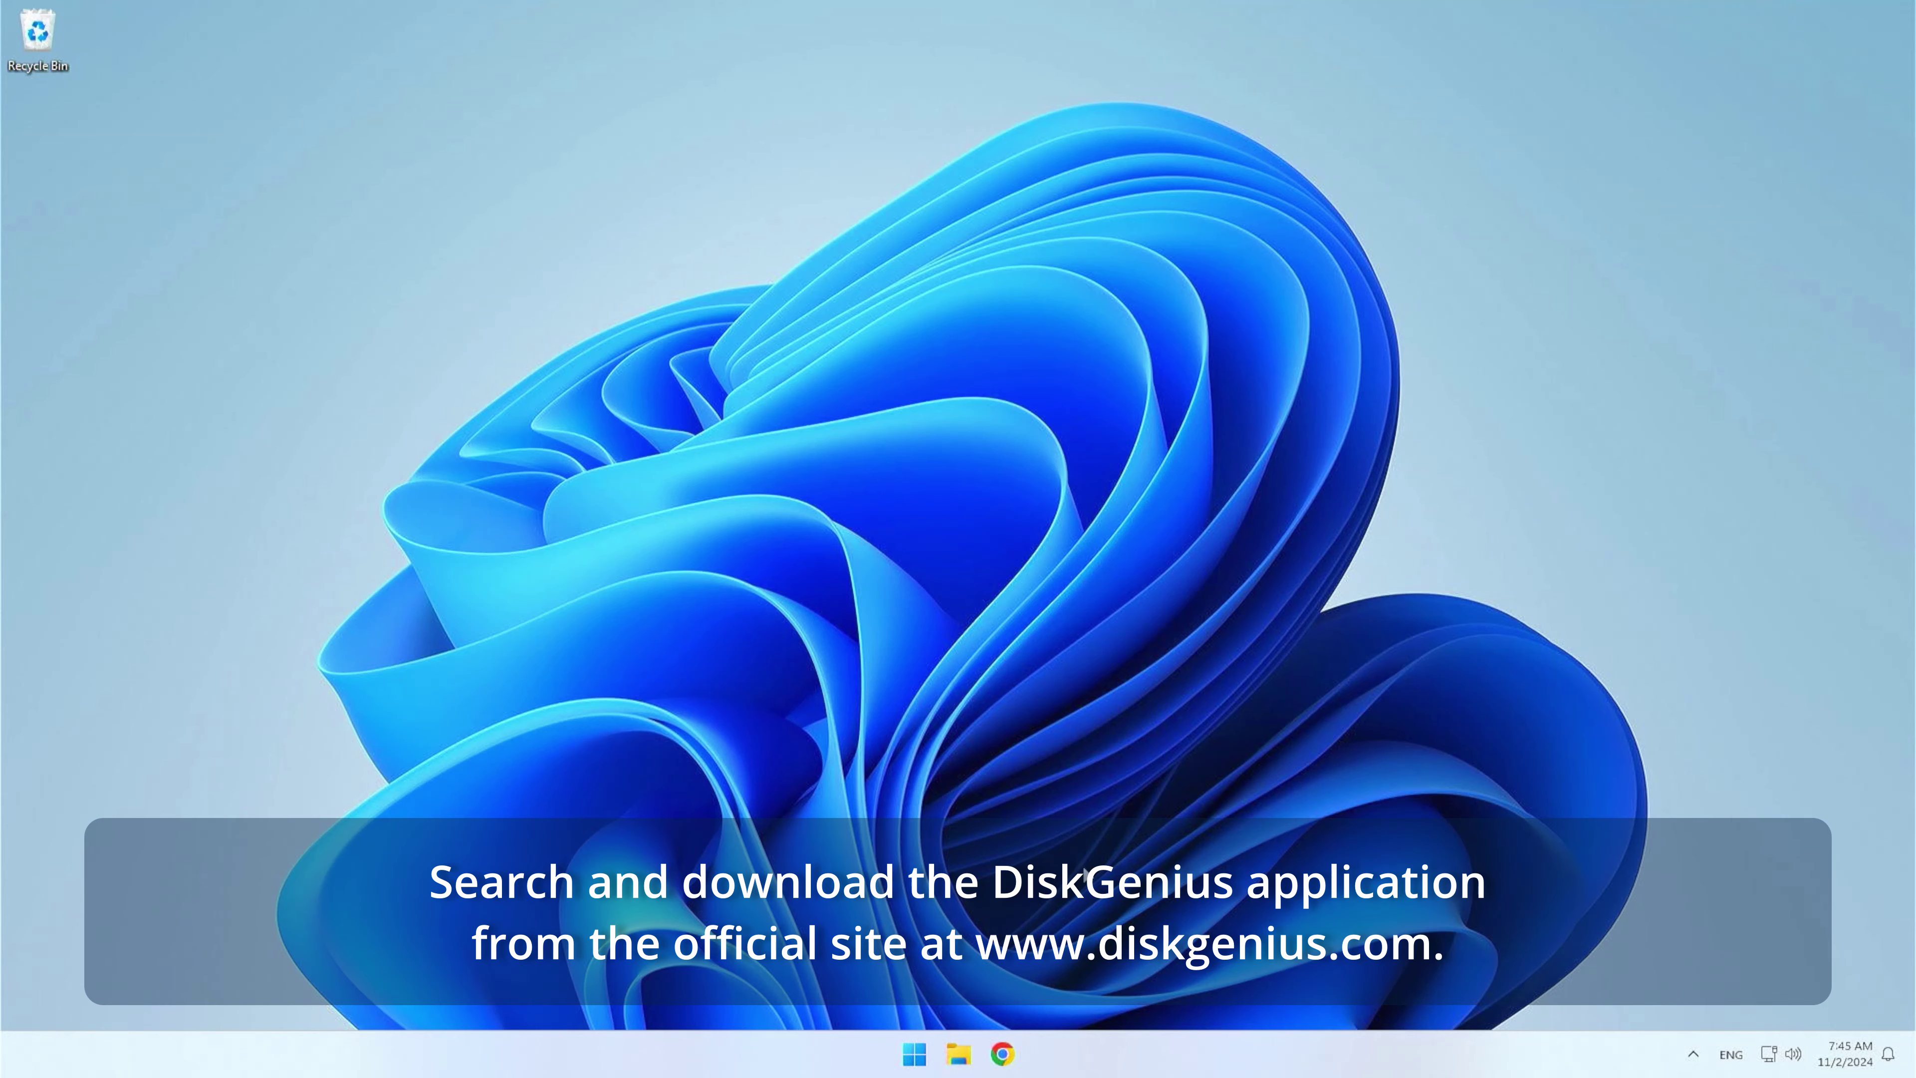
Step: Switch to Chrome, search Google for "diskgenius" and open the official site diskgenius.com
click(1002, 1053)
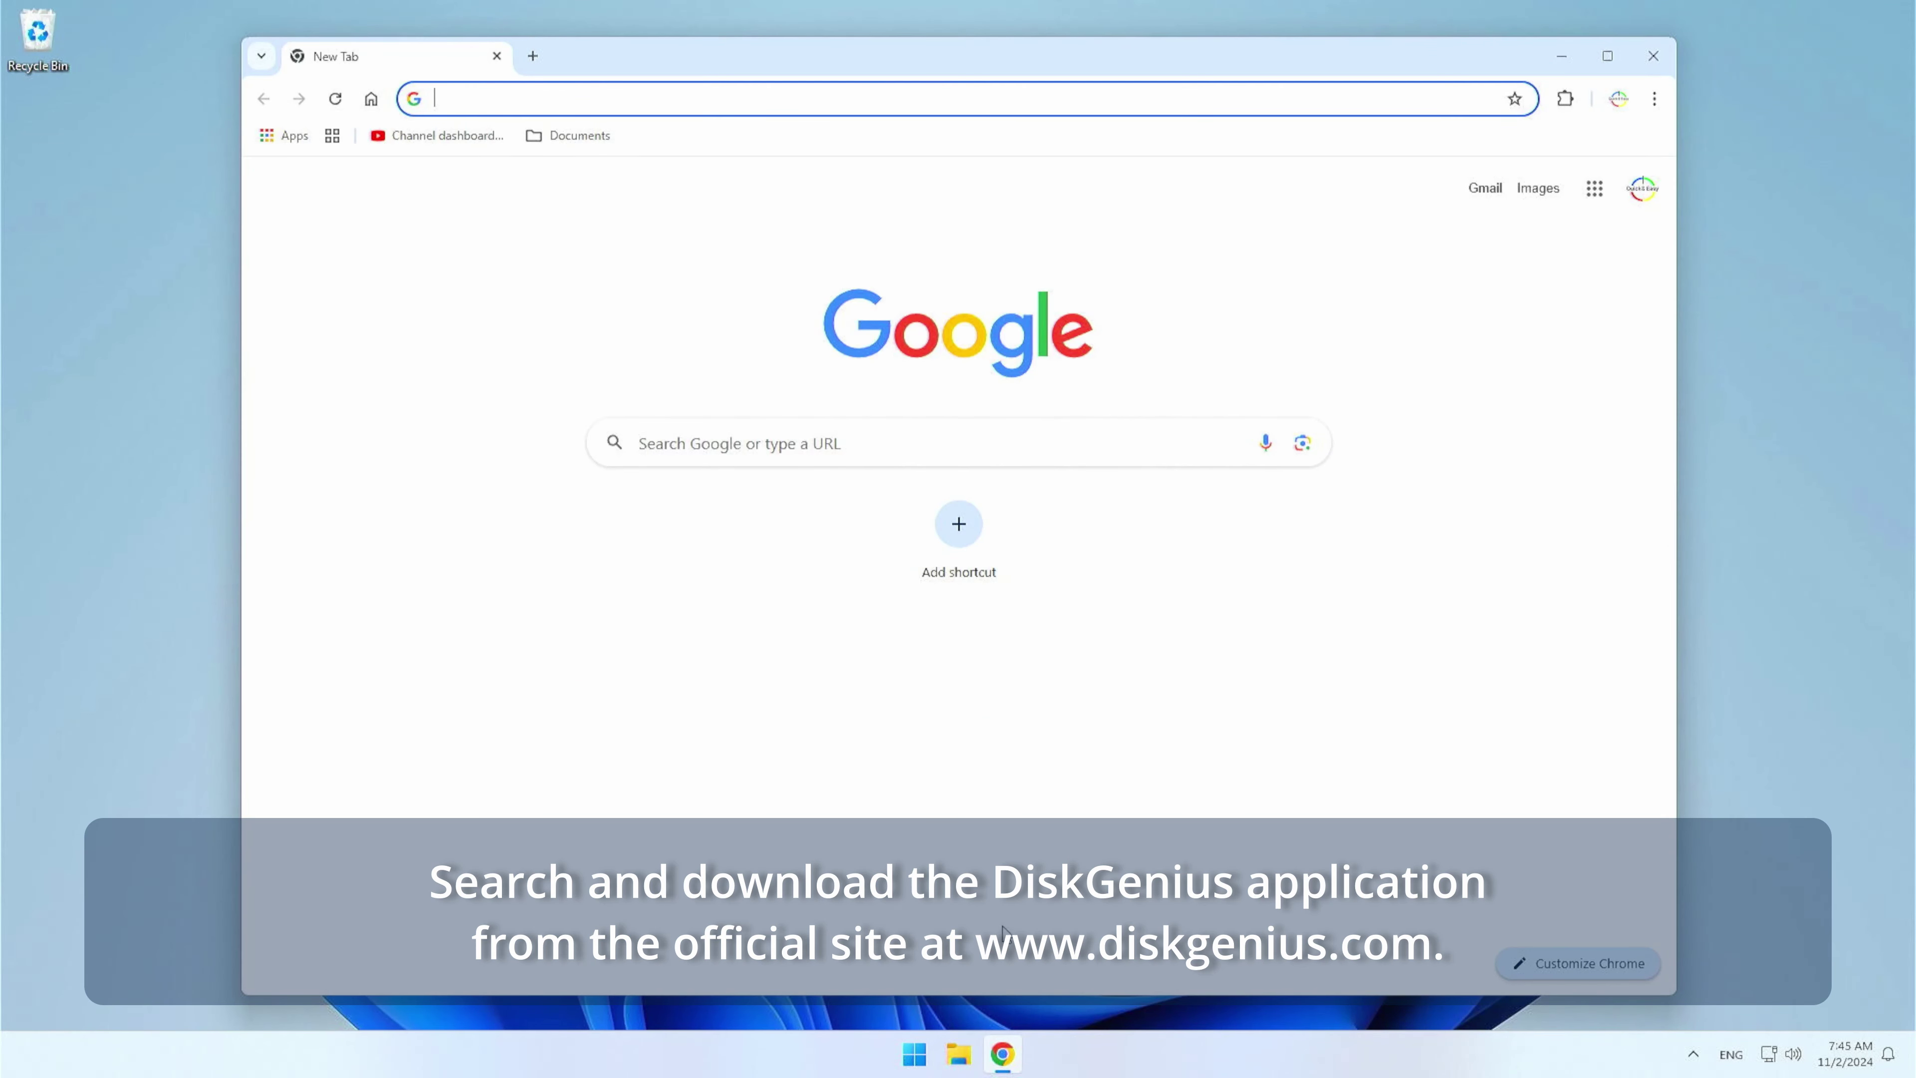
click(911, 453)
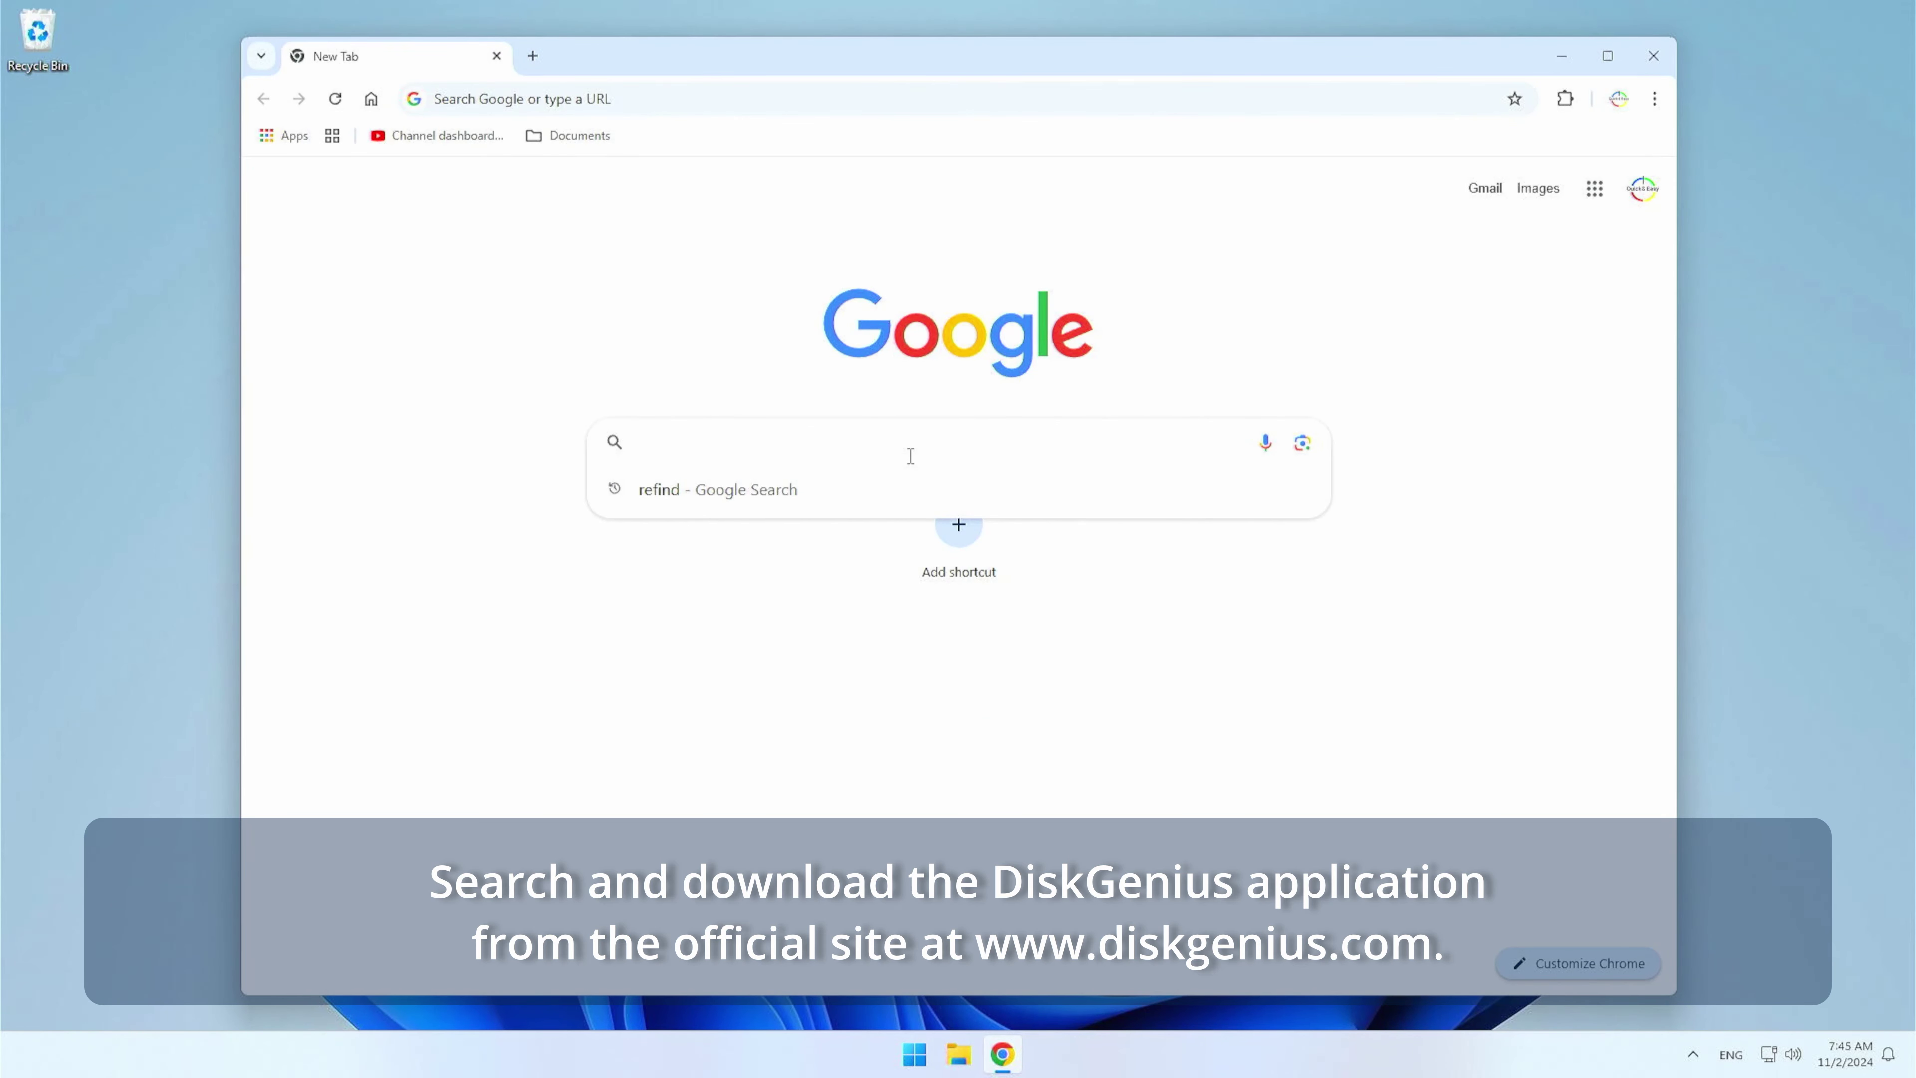
text(dis)
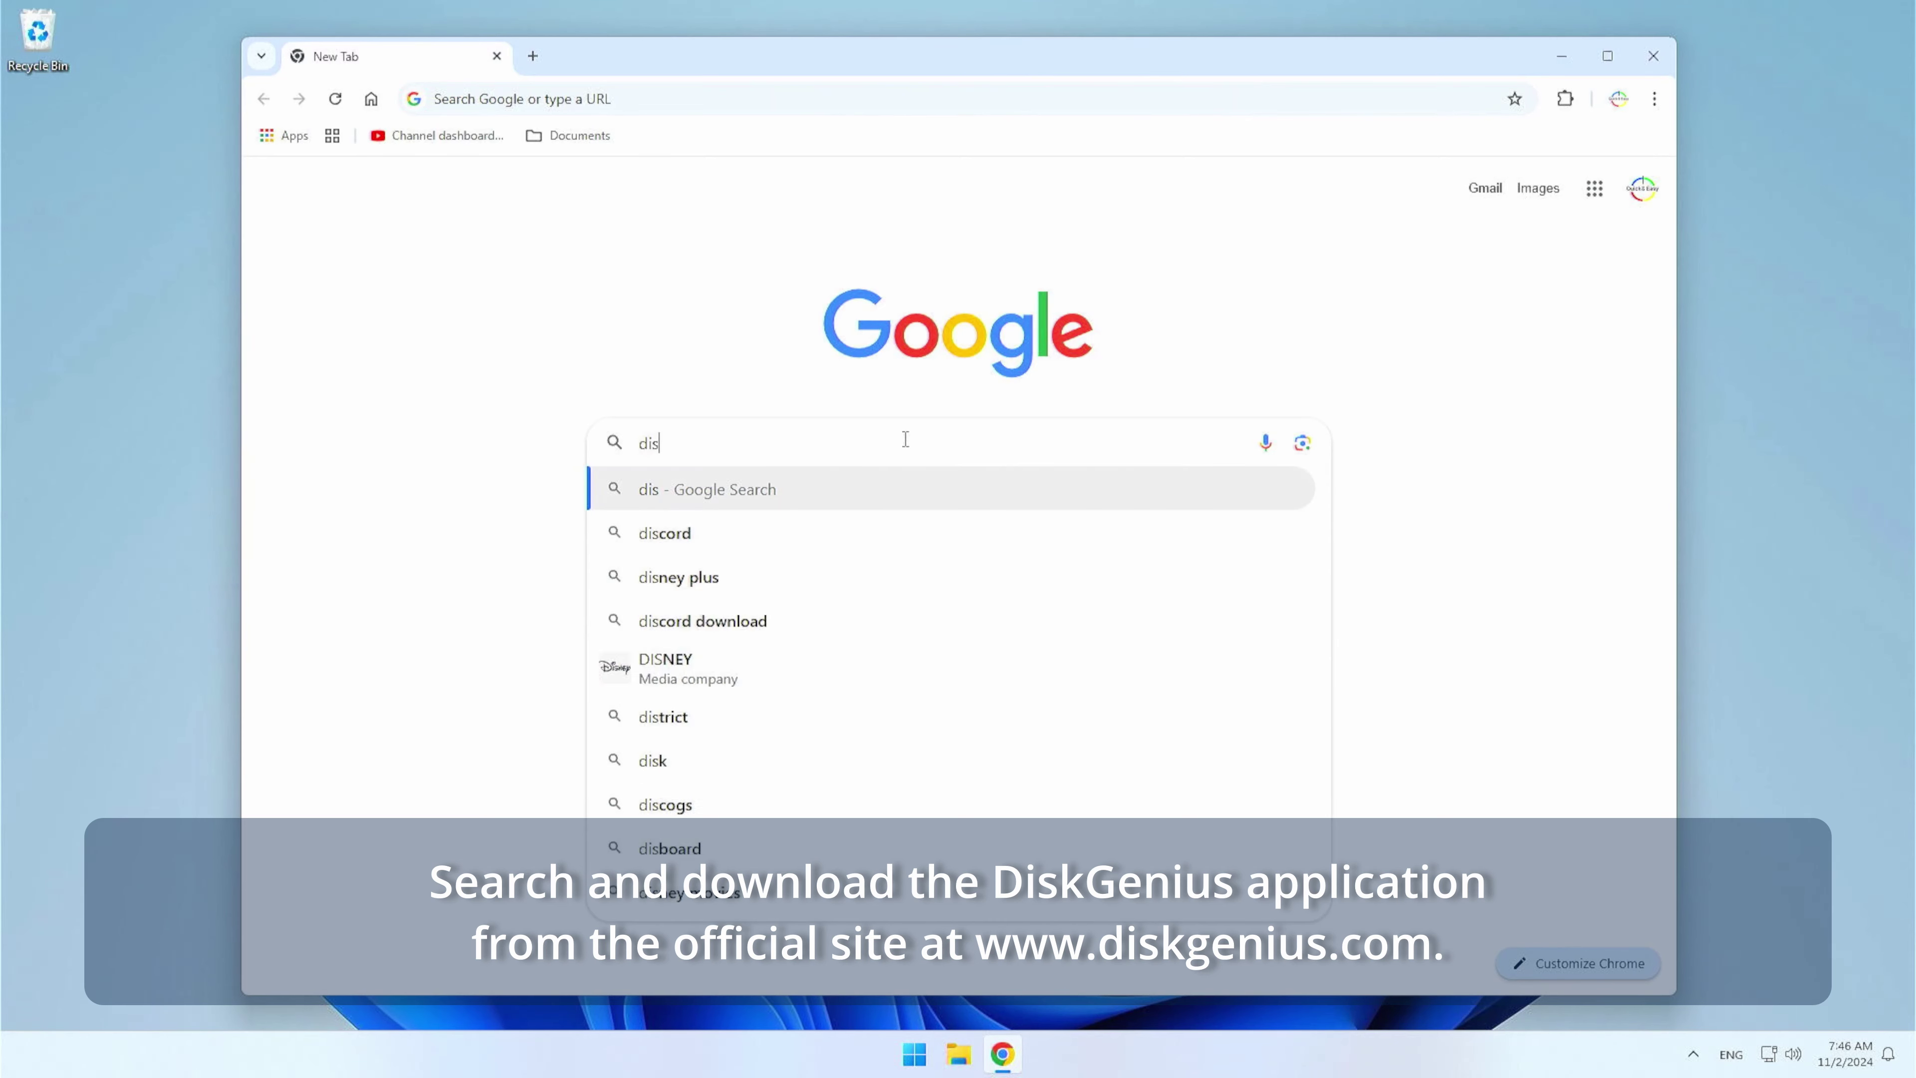
text(kgenius)
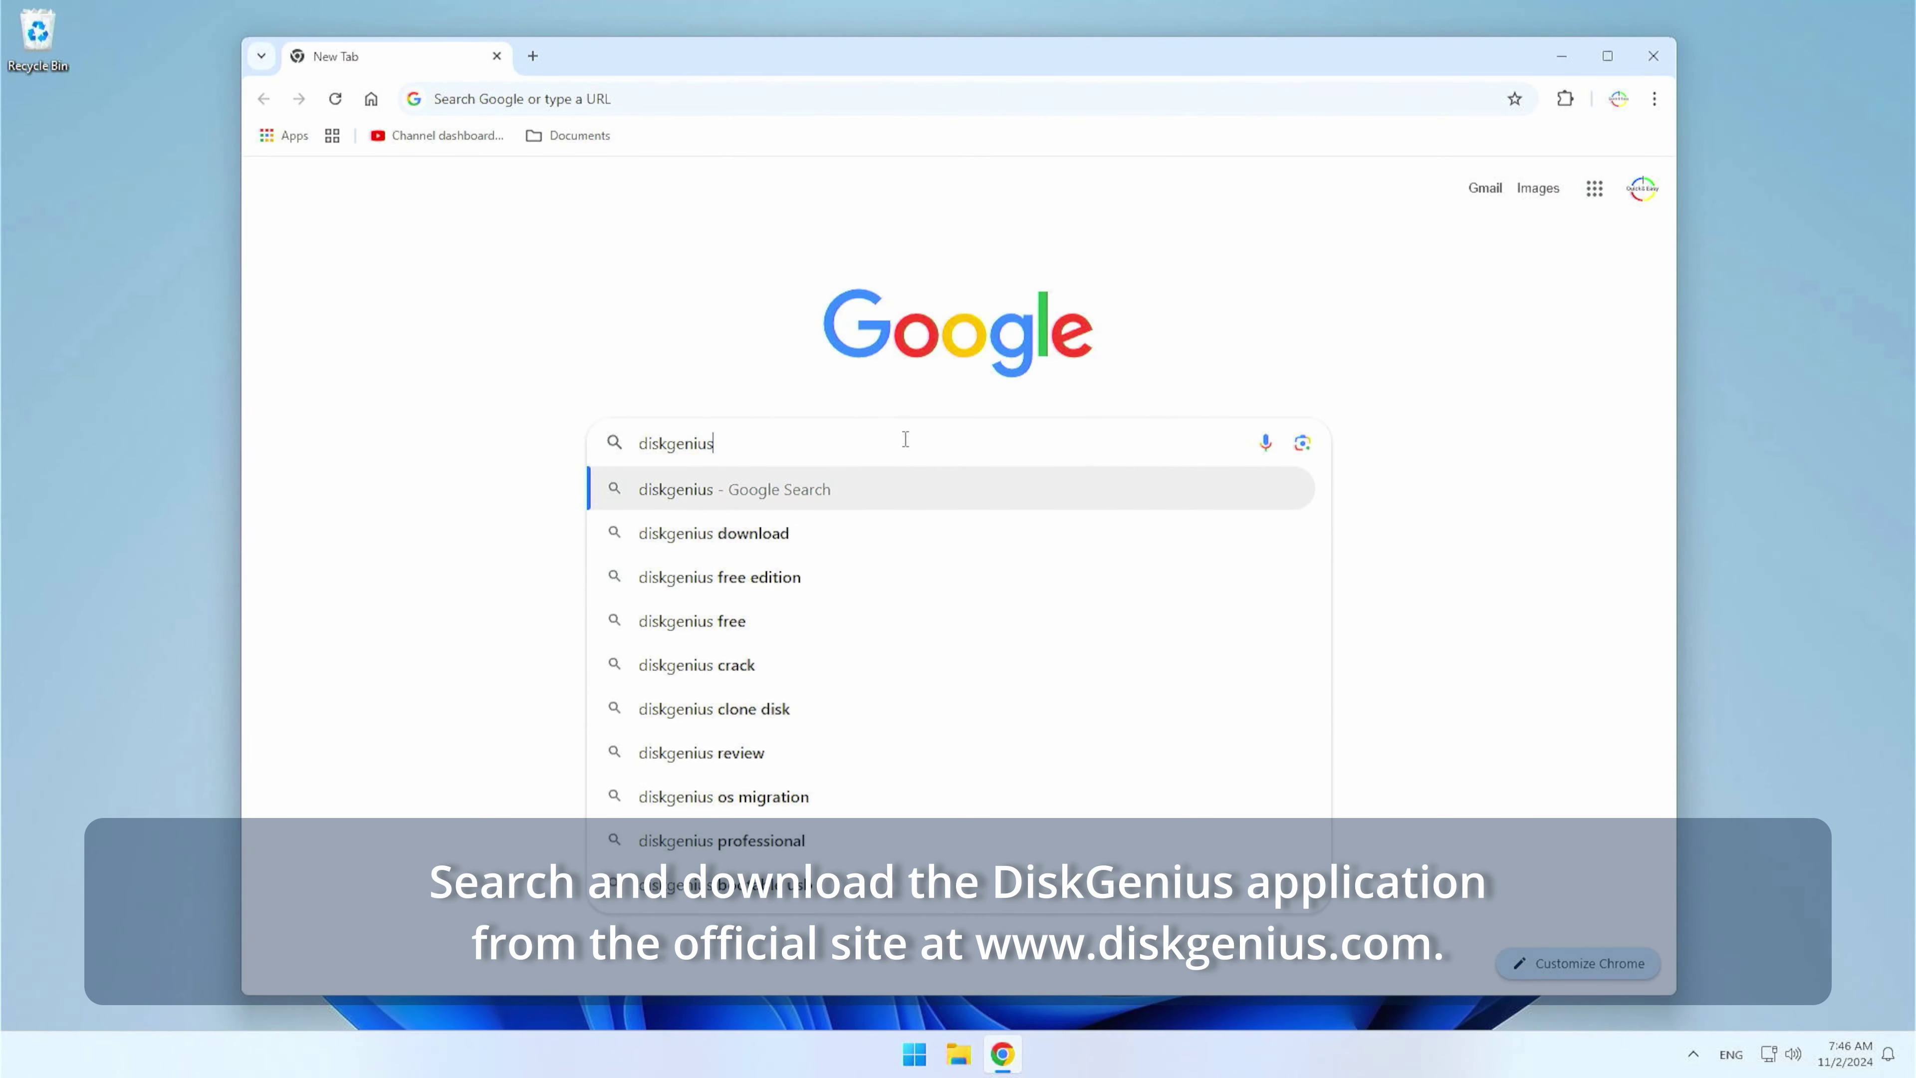
key(Return)
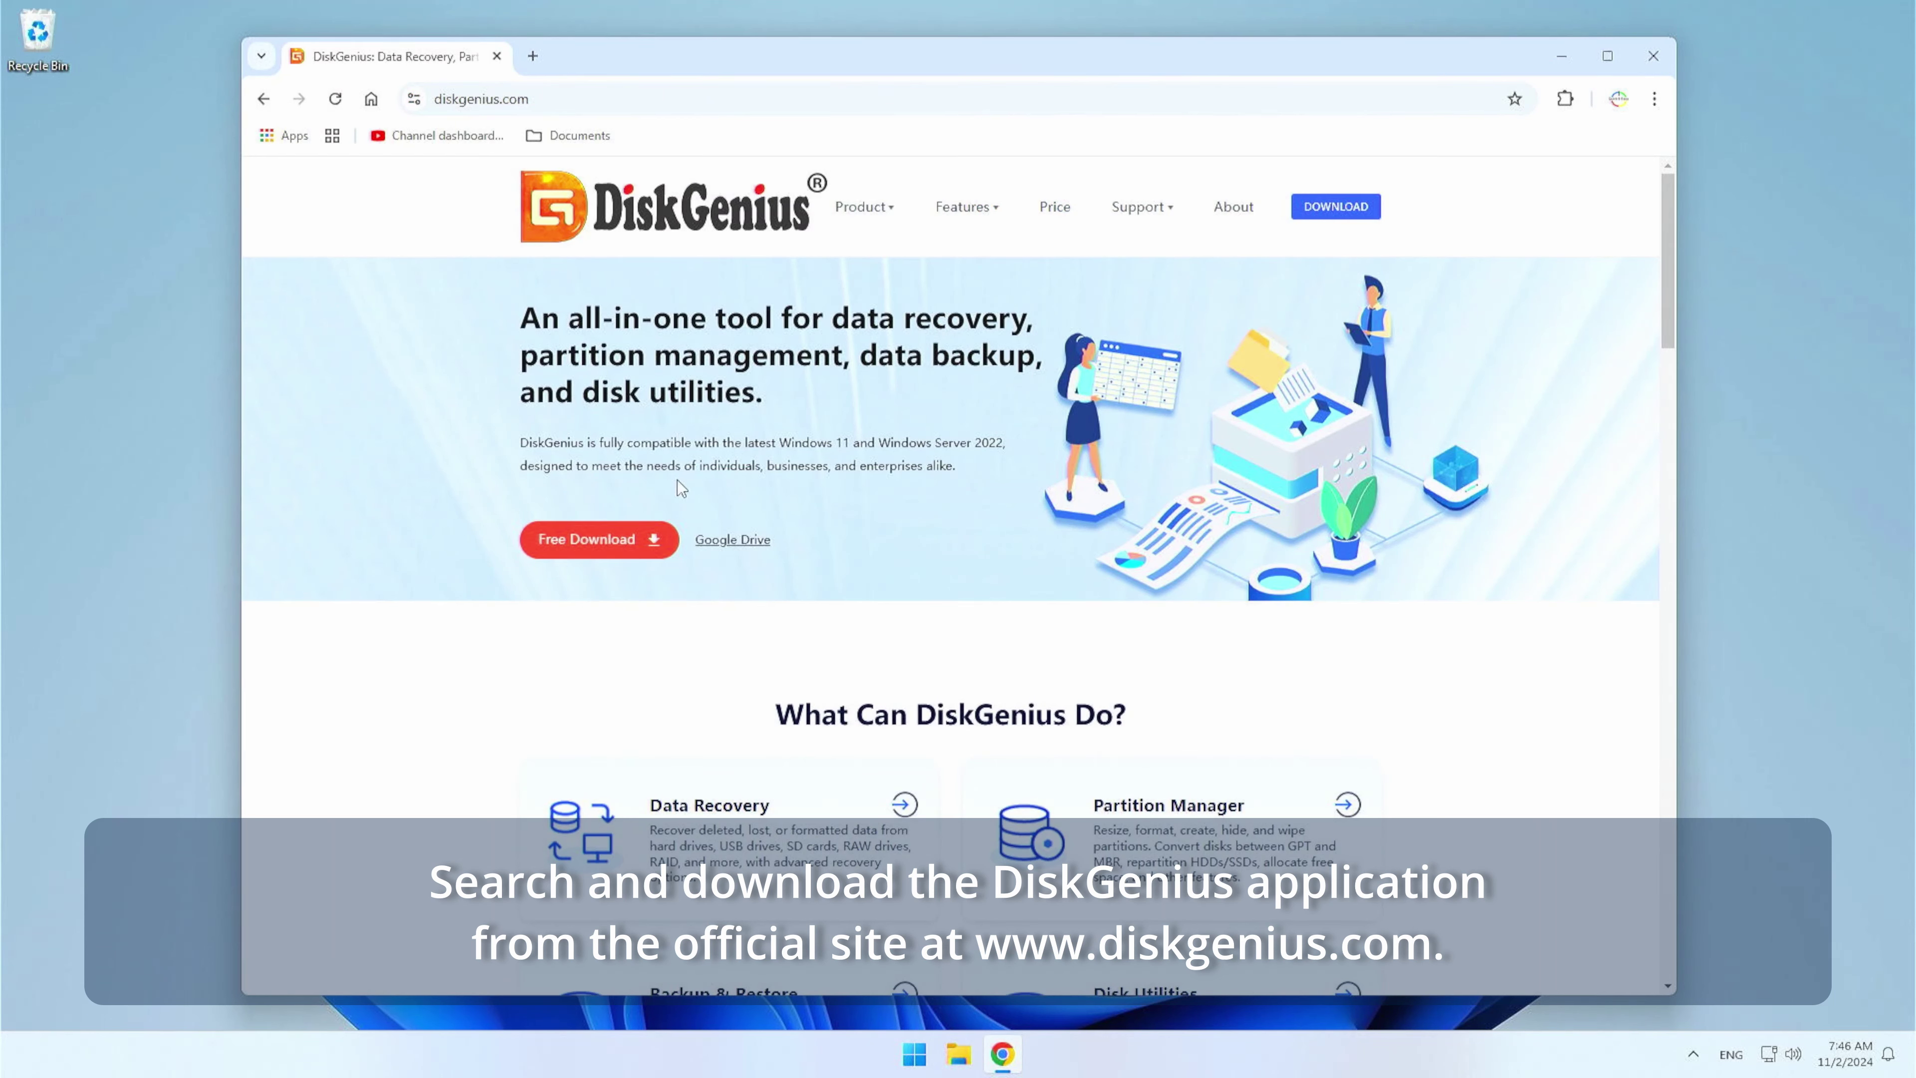
Step: Download the free DiskGenius installer DGEngSetup5611580.exe and show it in its folder, closing the browser
click(591, 537)
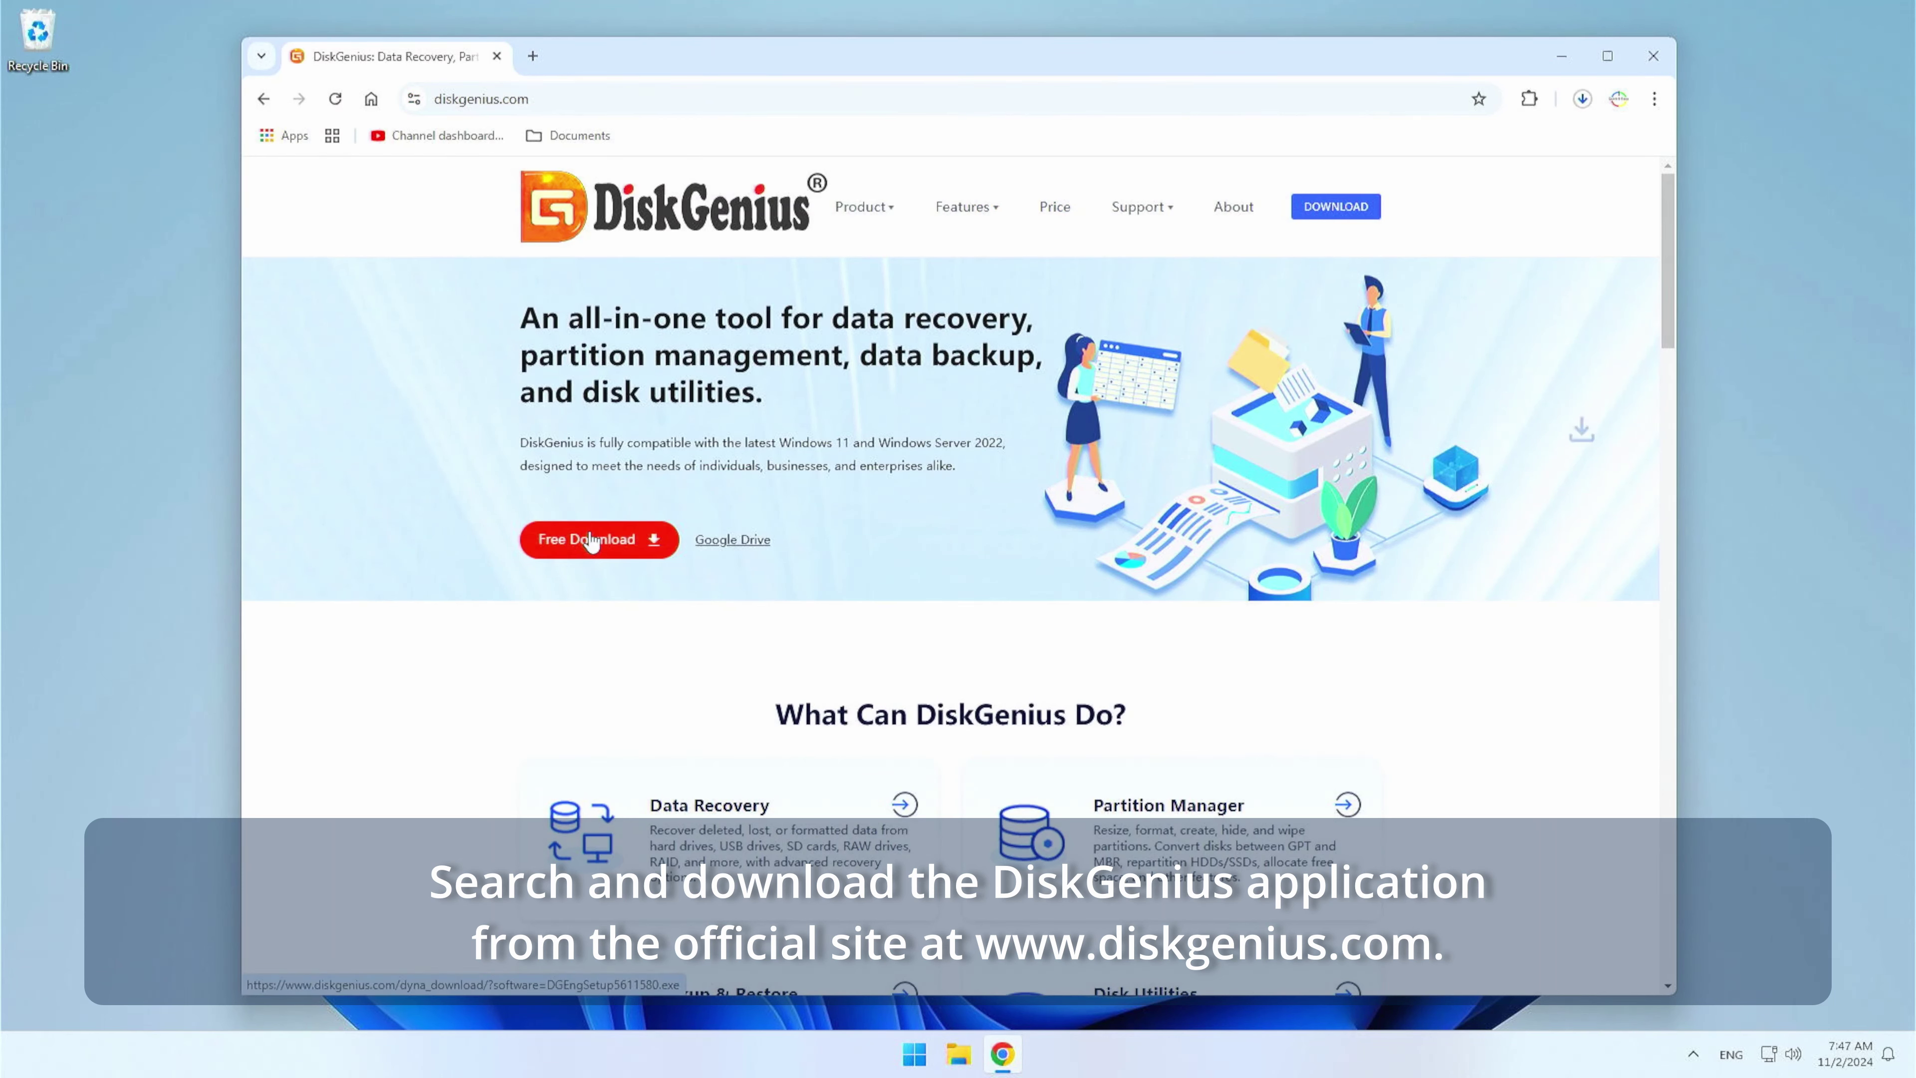
click(1581, 99)
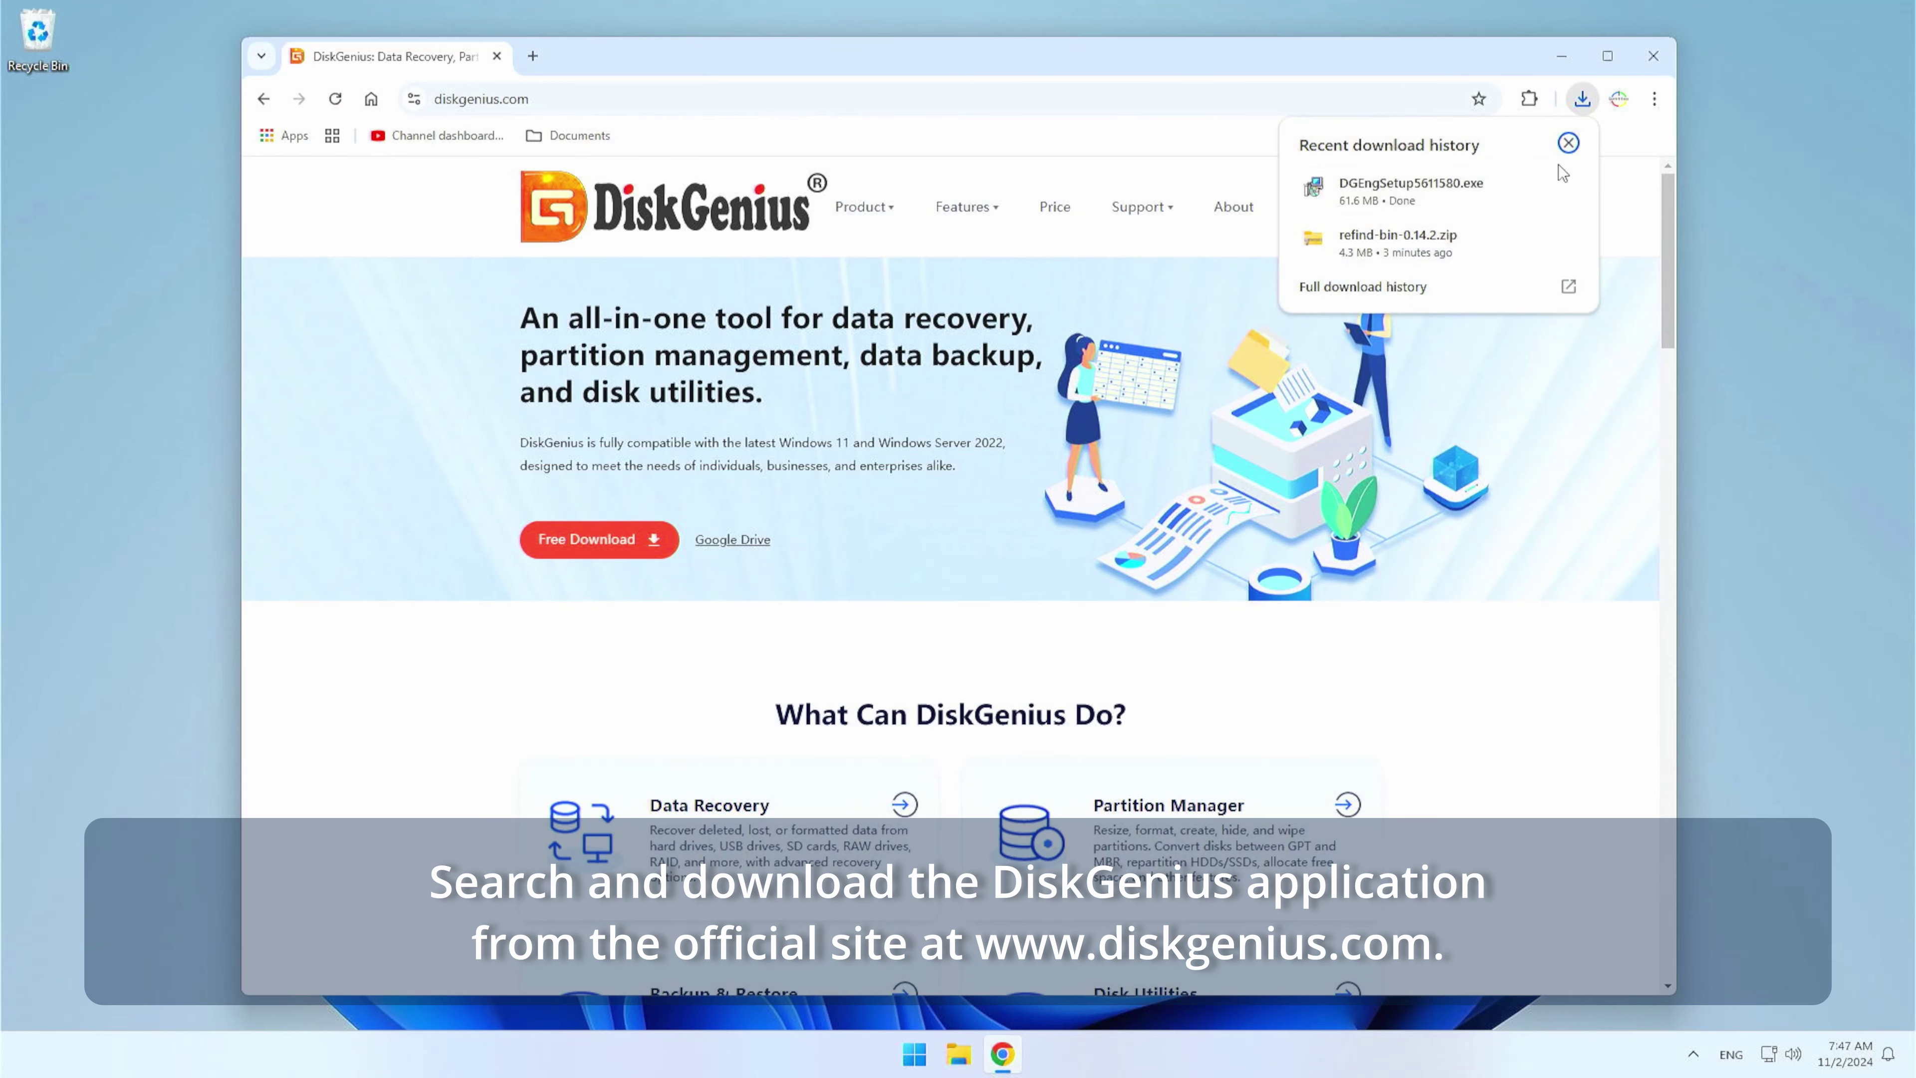
click(1531, 190)
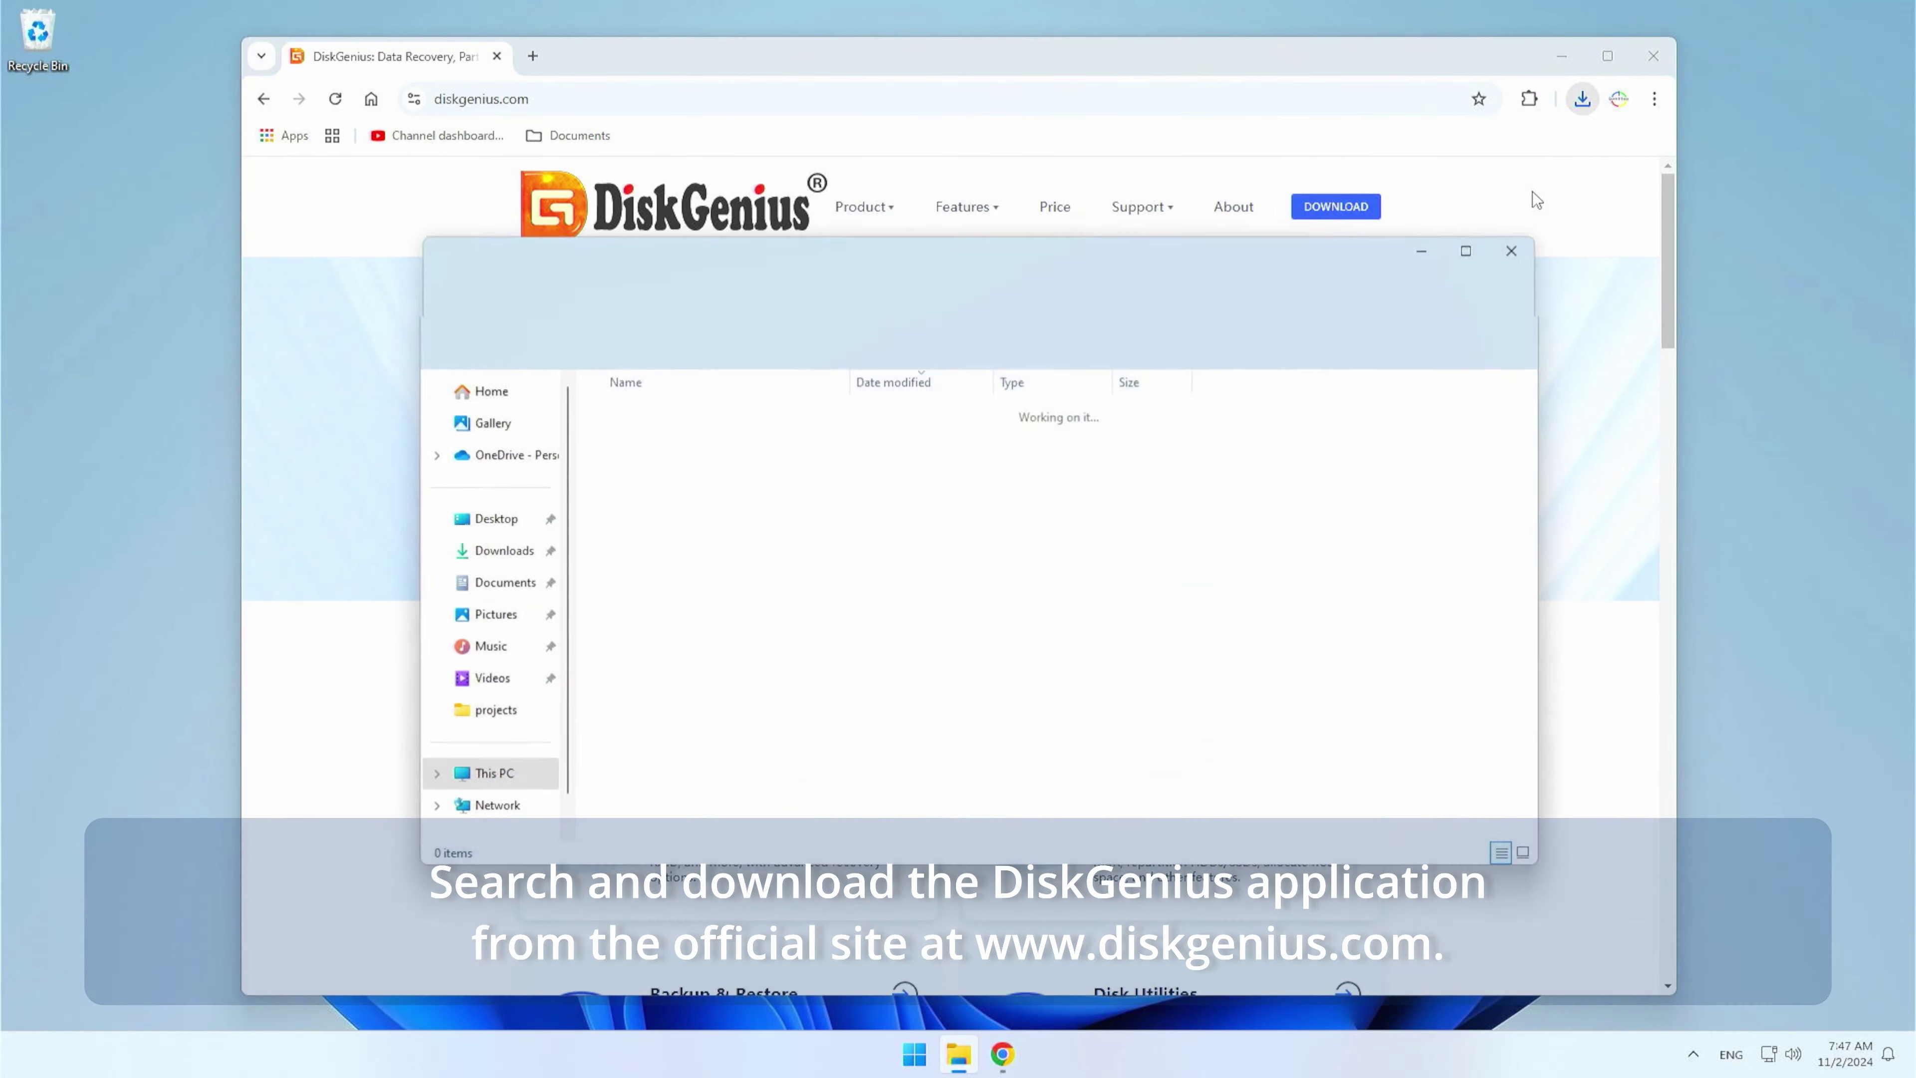
click(1662, 52)
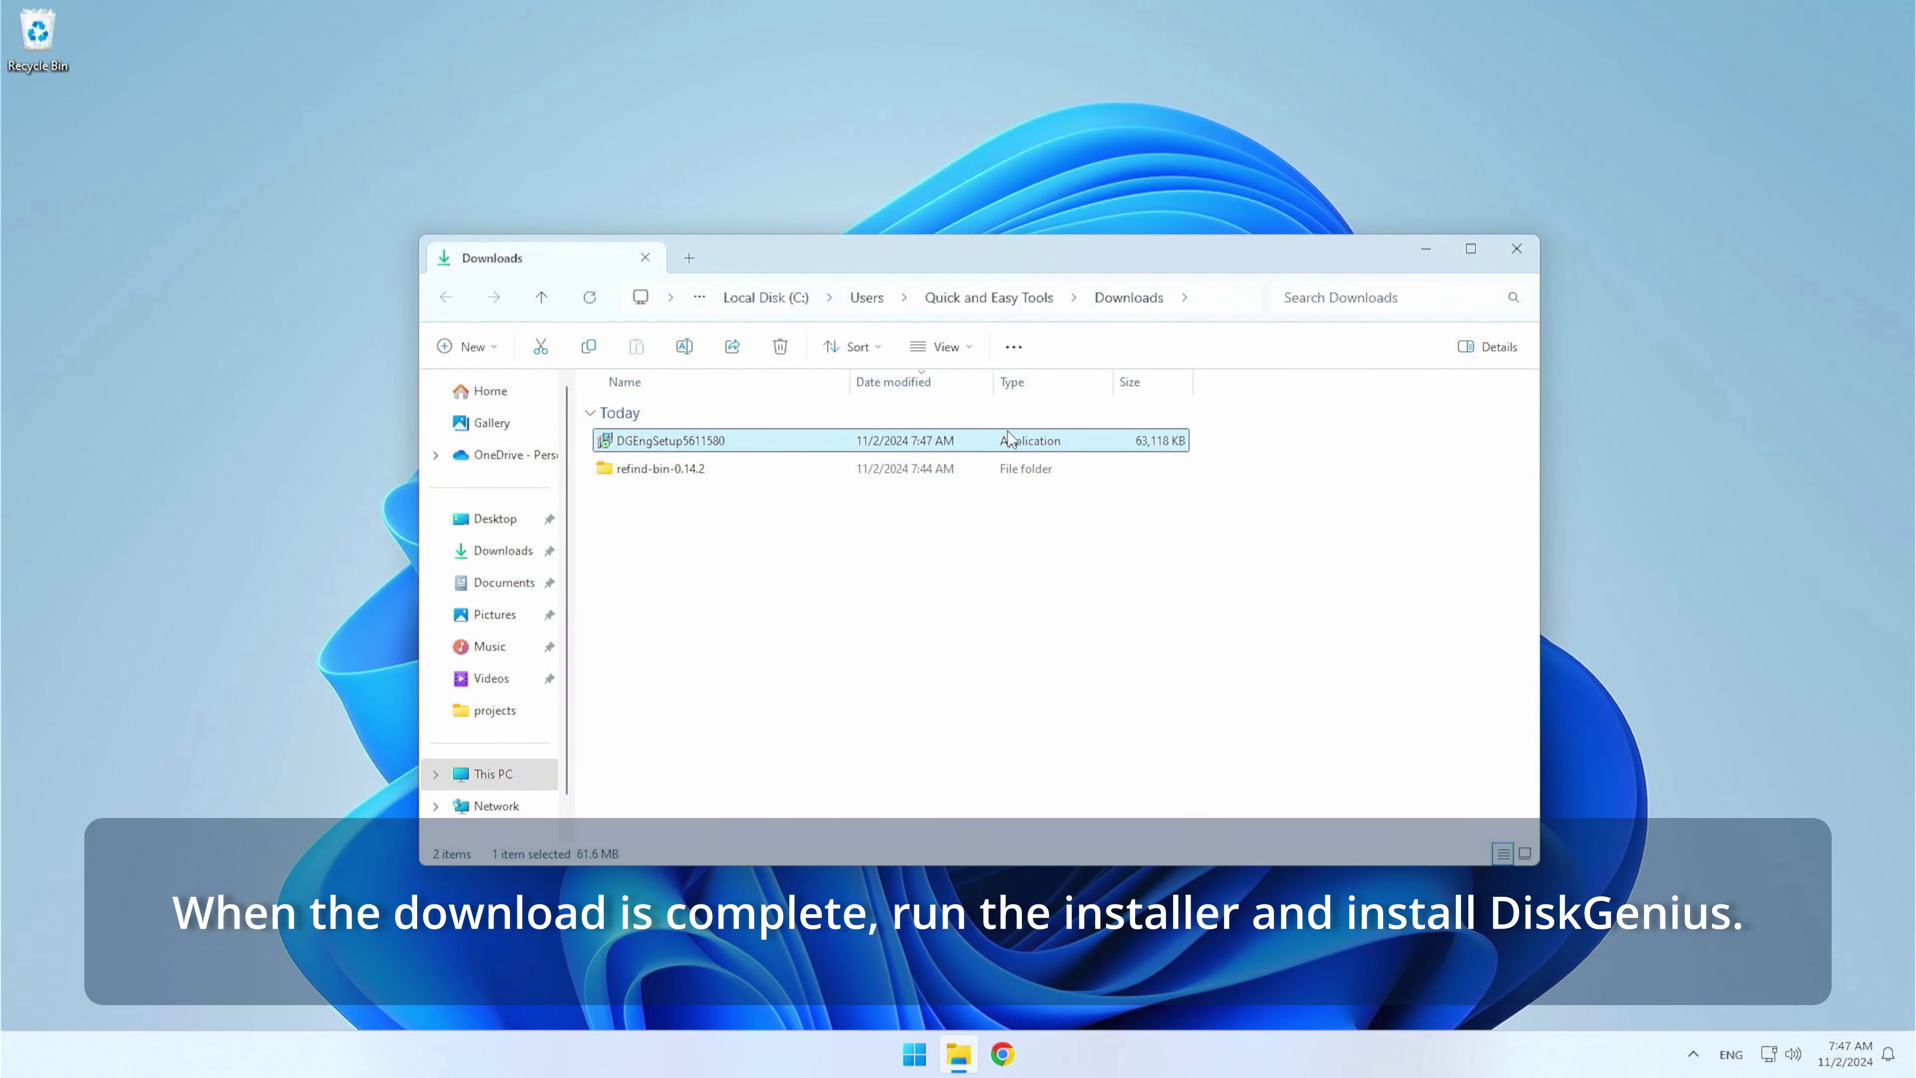
Step: Run the DGEngSetup5611580 installer with permission to make changes and install DiskGenius in English to C:\Program Files\DiskGenius
double_click(668, 442)
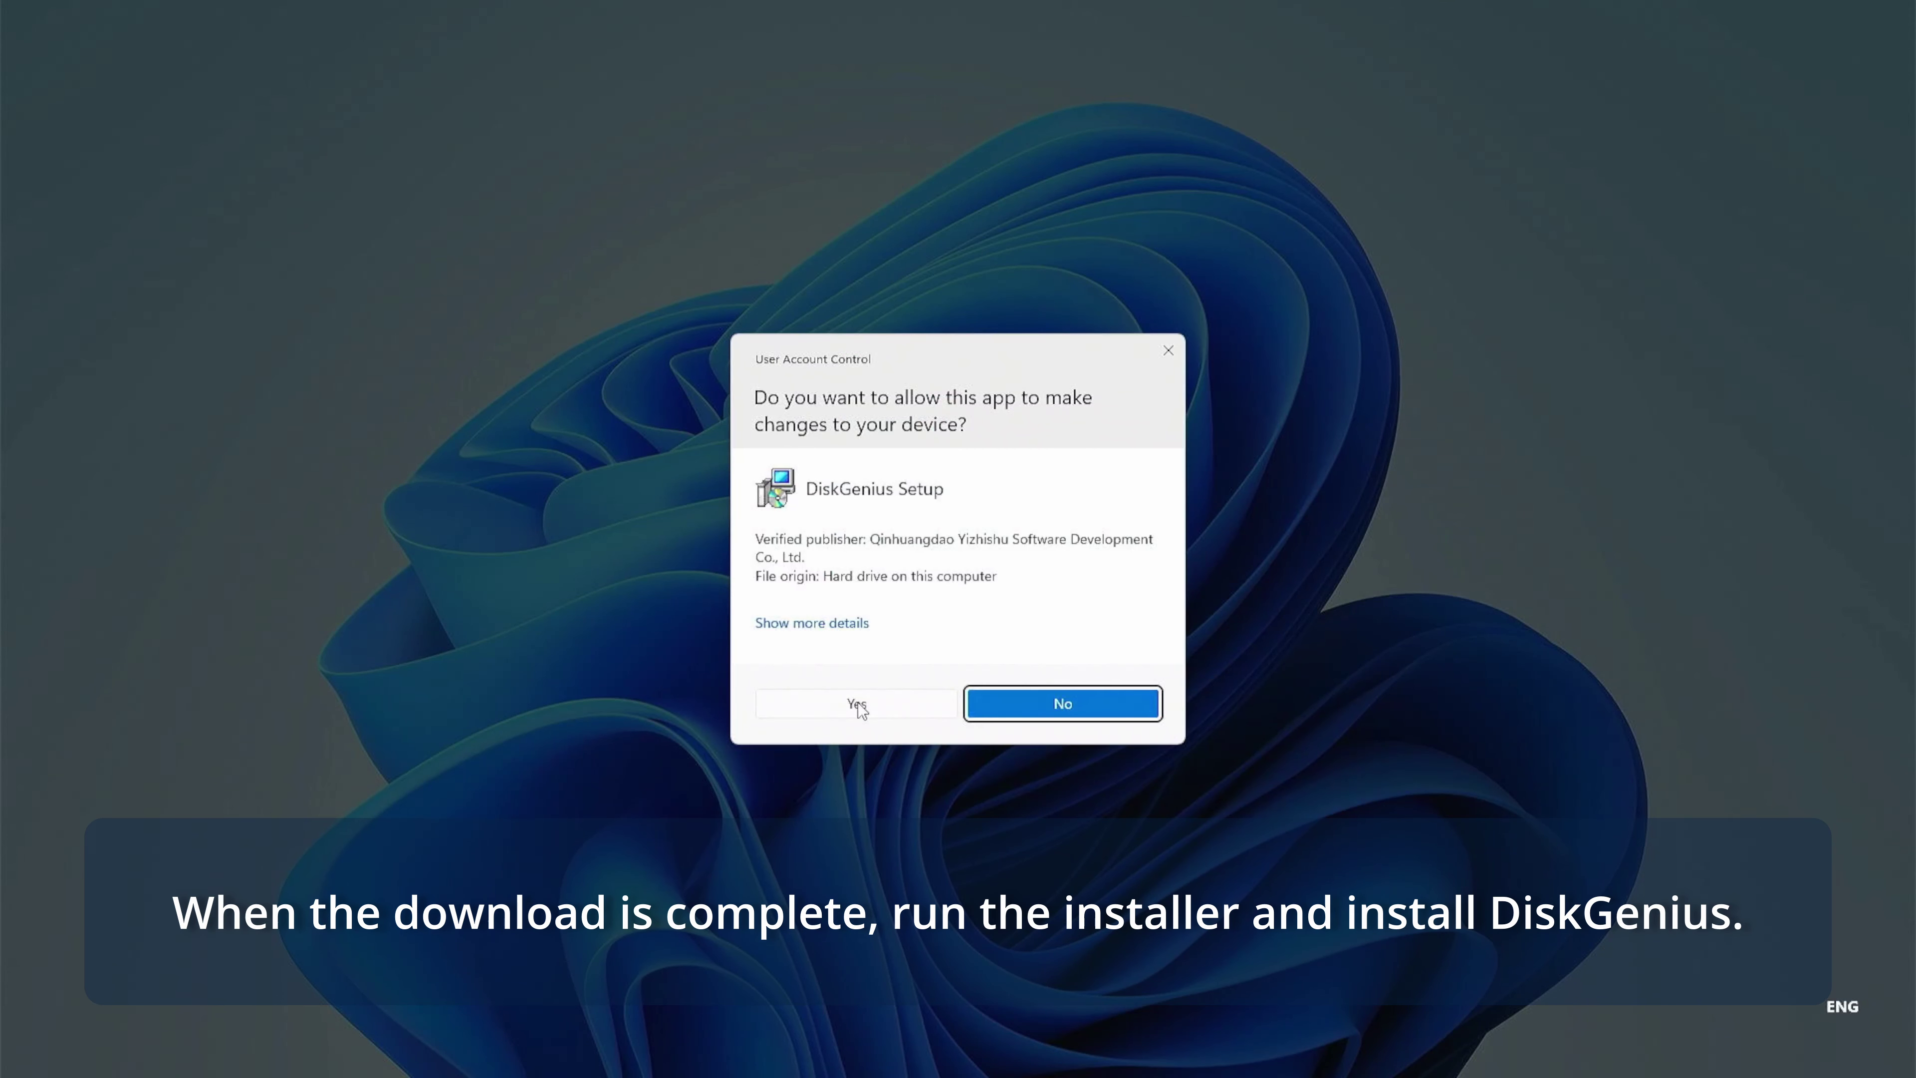
click(858, 702)
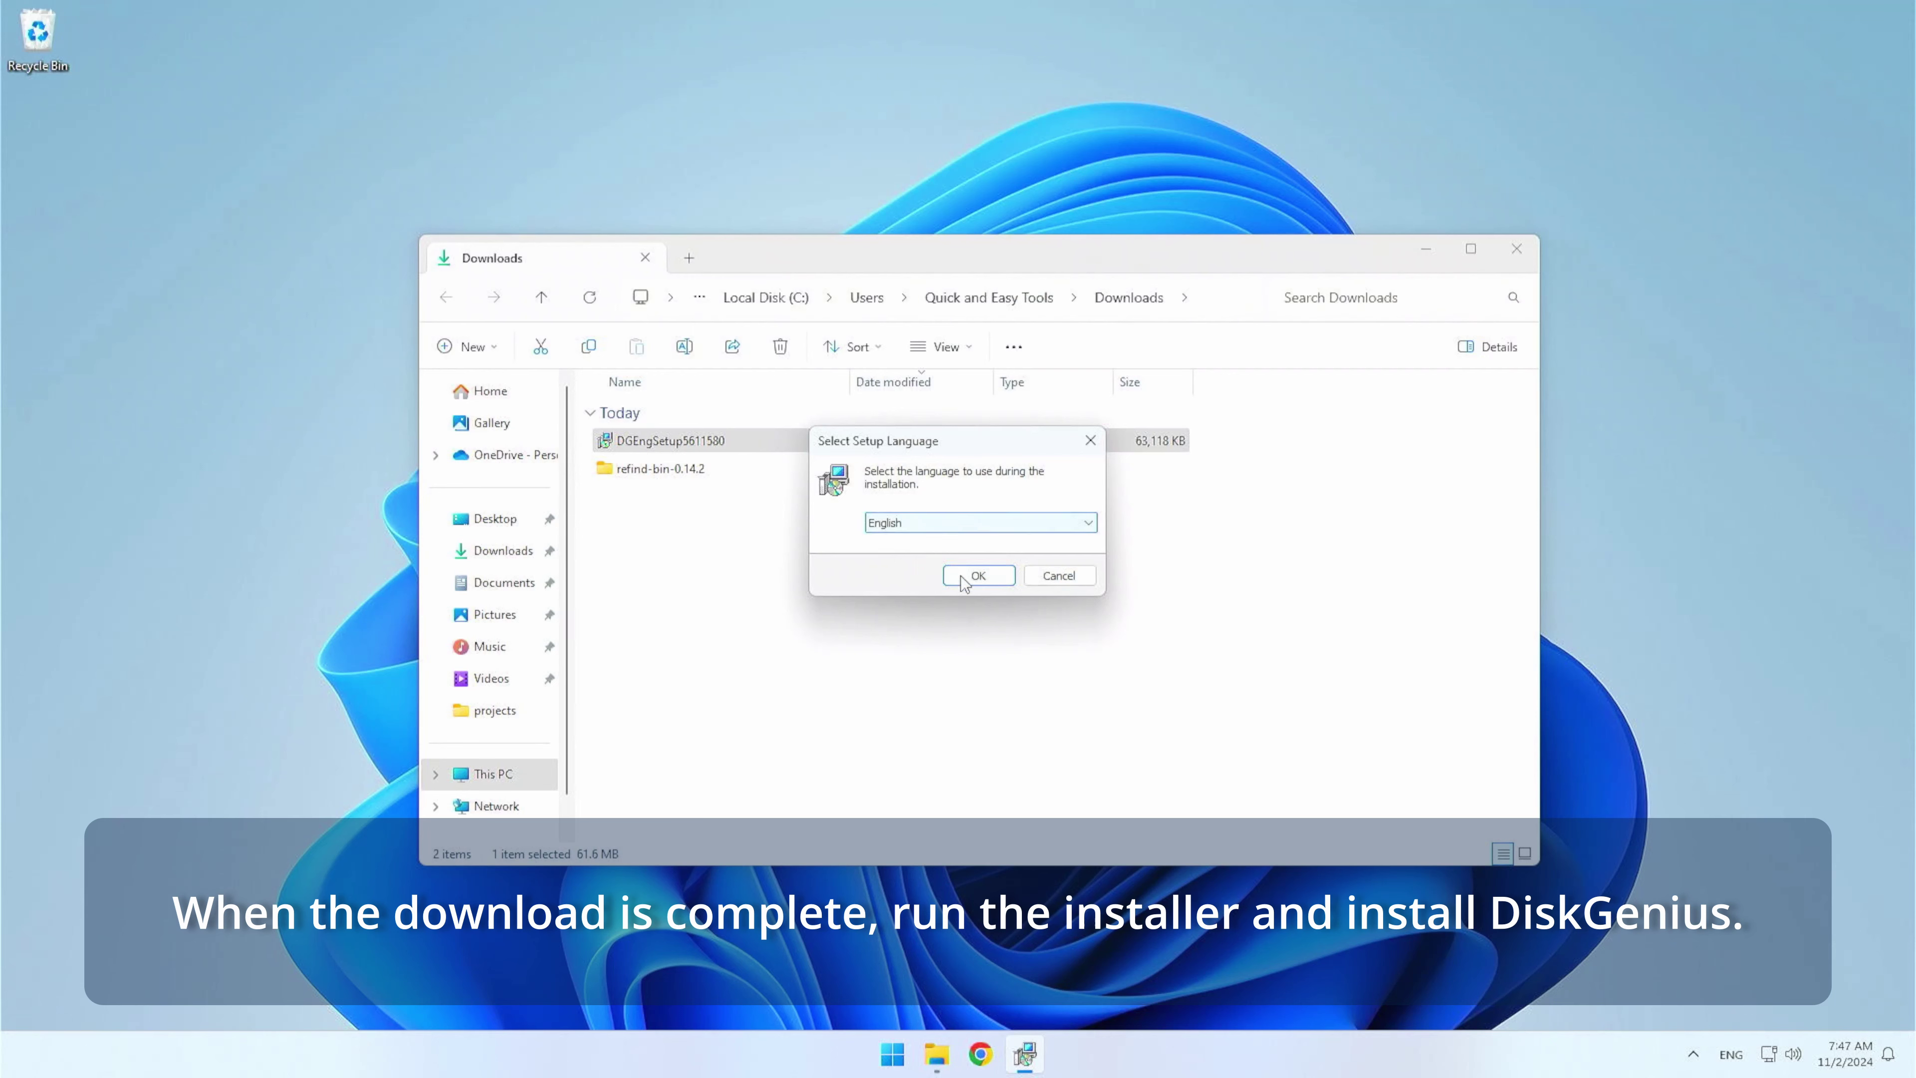
click(971, 578)
click(1069, 682)
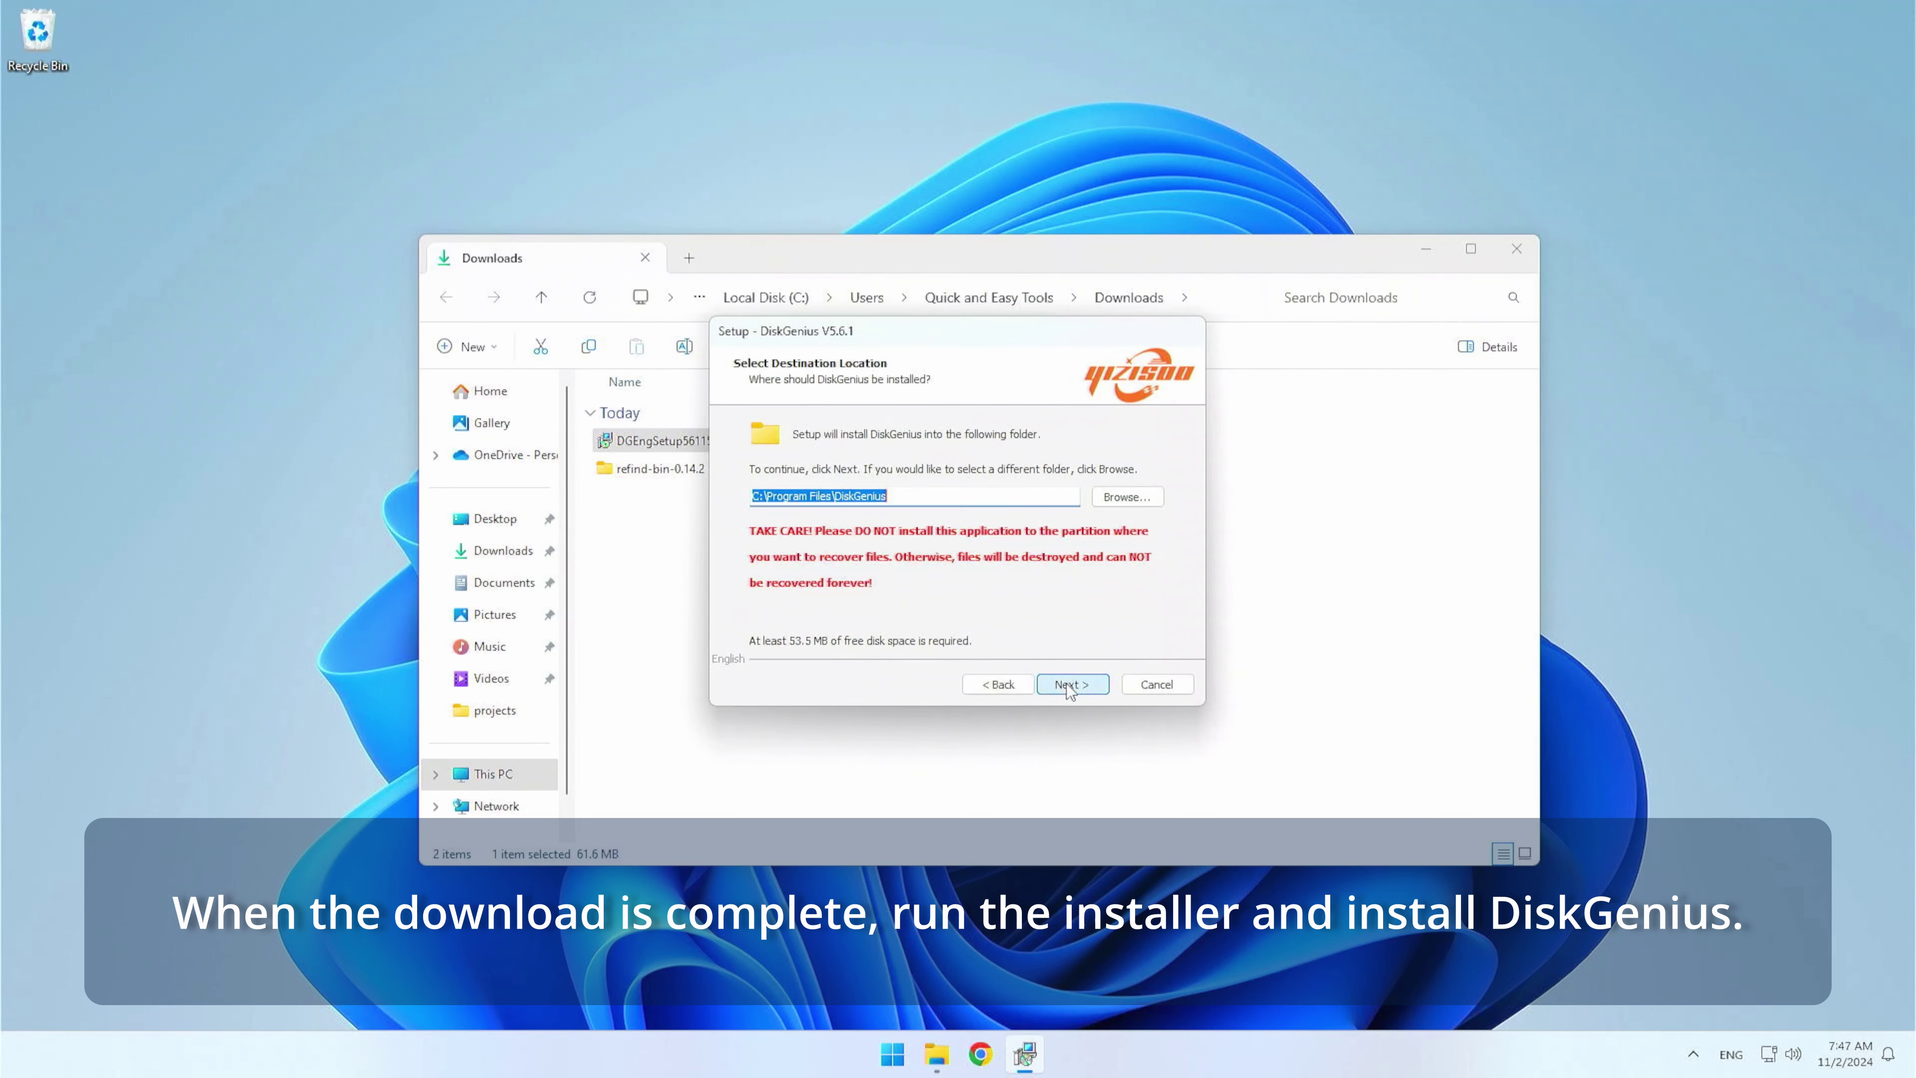
click(1068, 684)
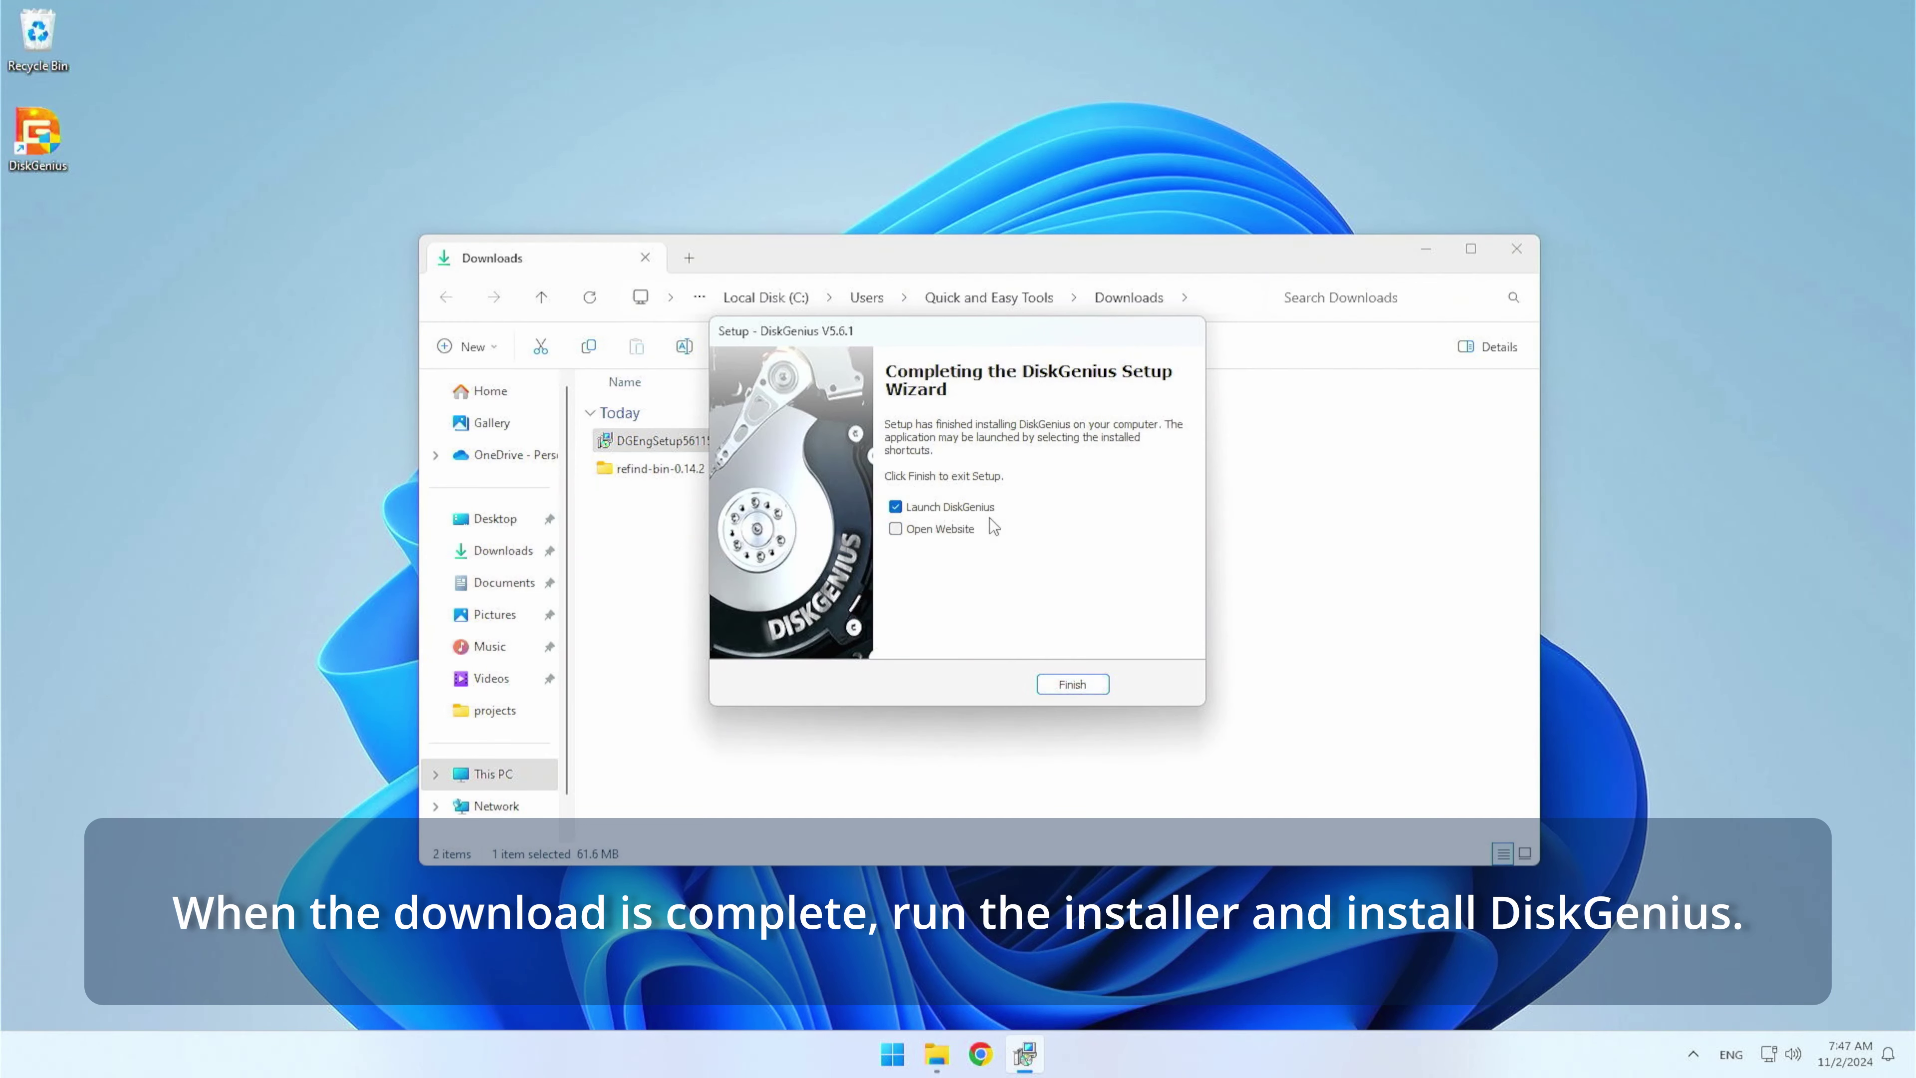
Step: Finish the DiskGenius setup with the launch option turned off and close the Downloads window
click(968, 509)
click(1072, 683)
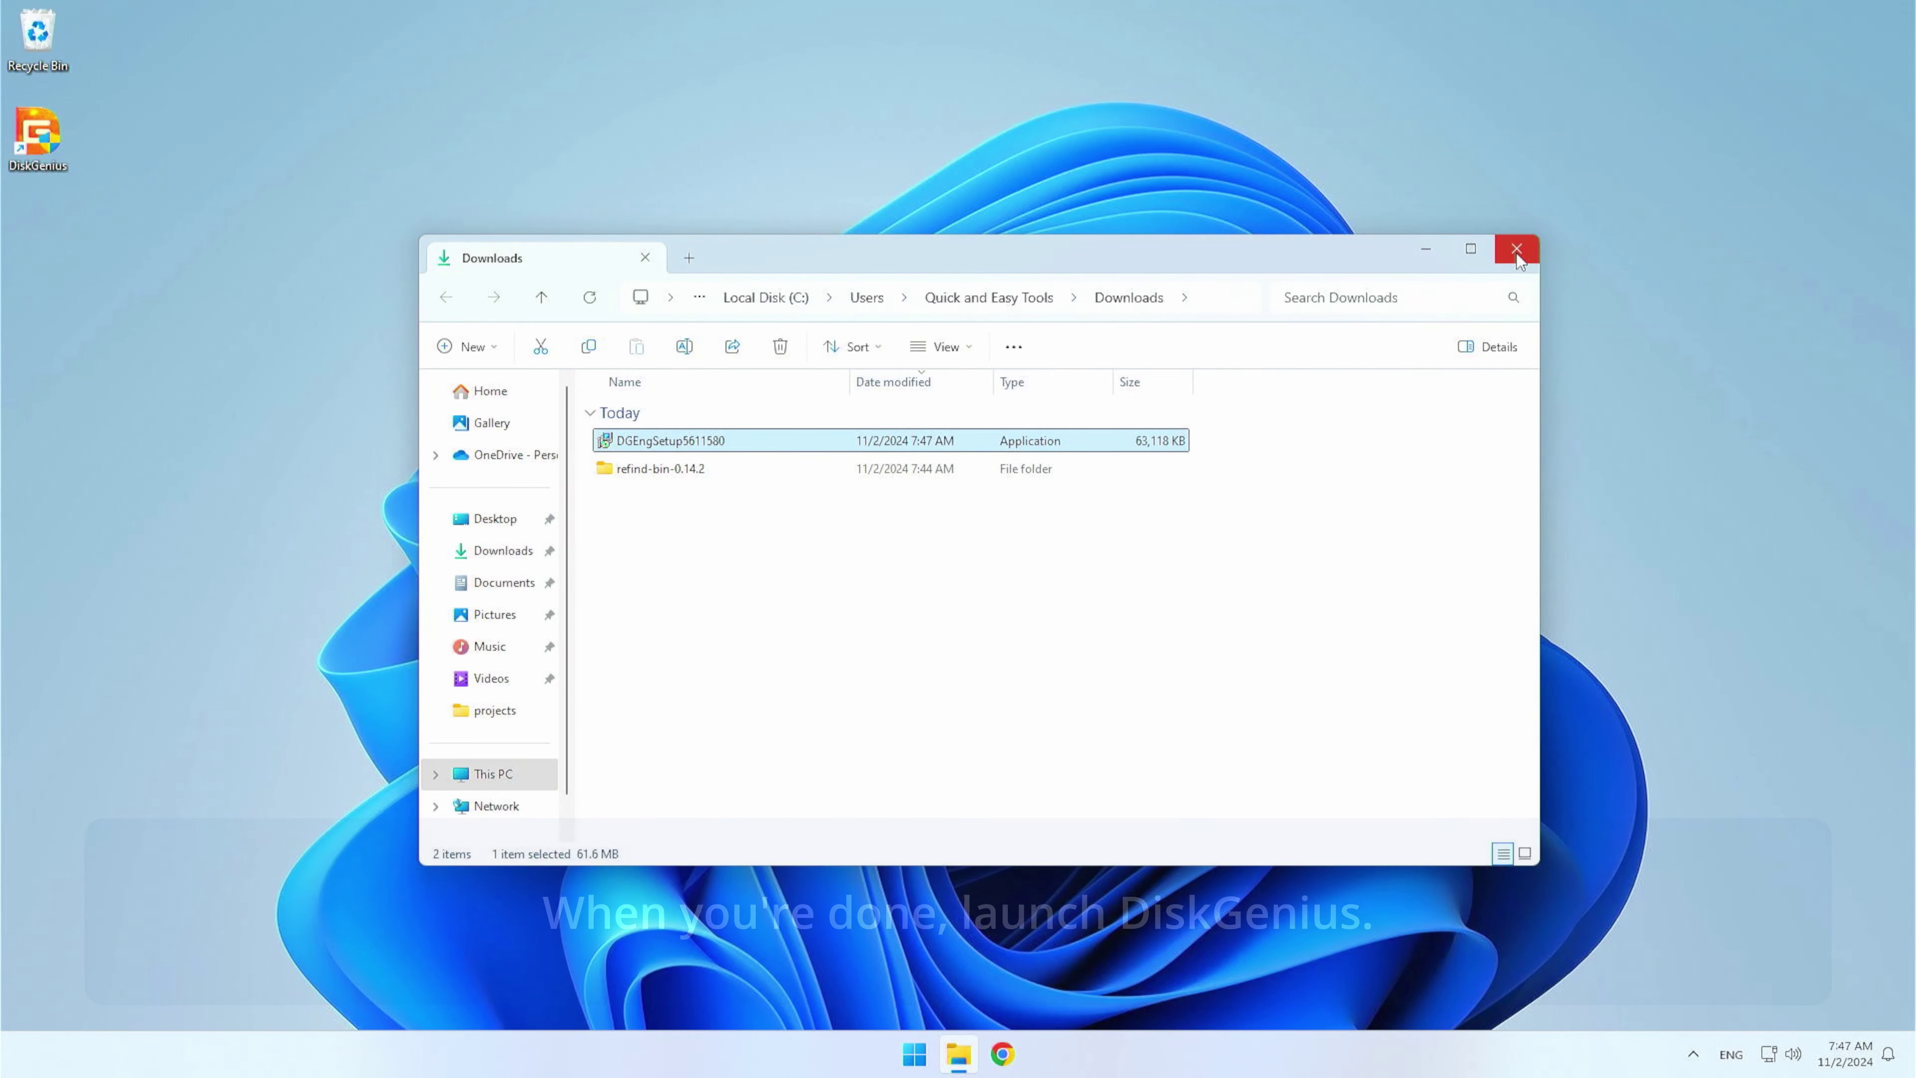
click(1517, 250)
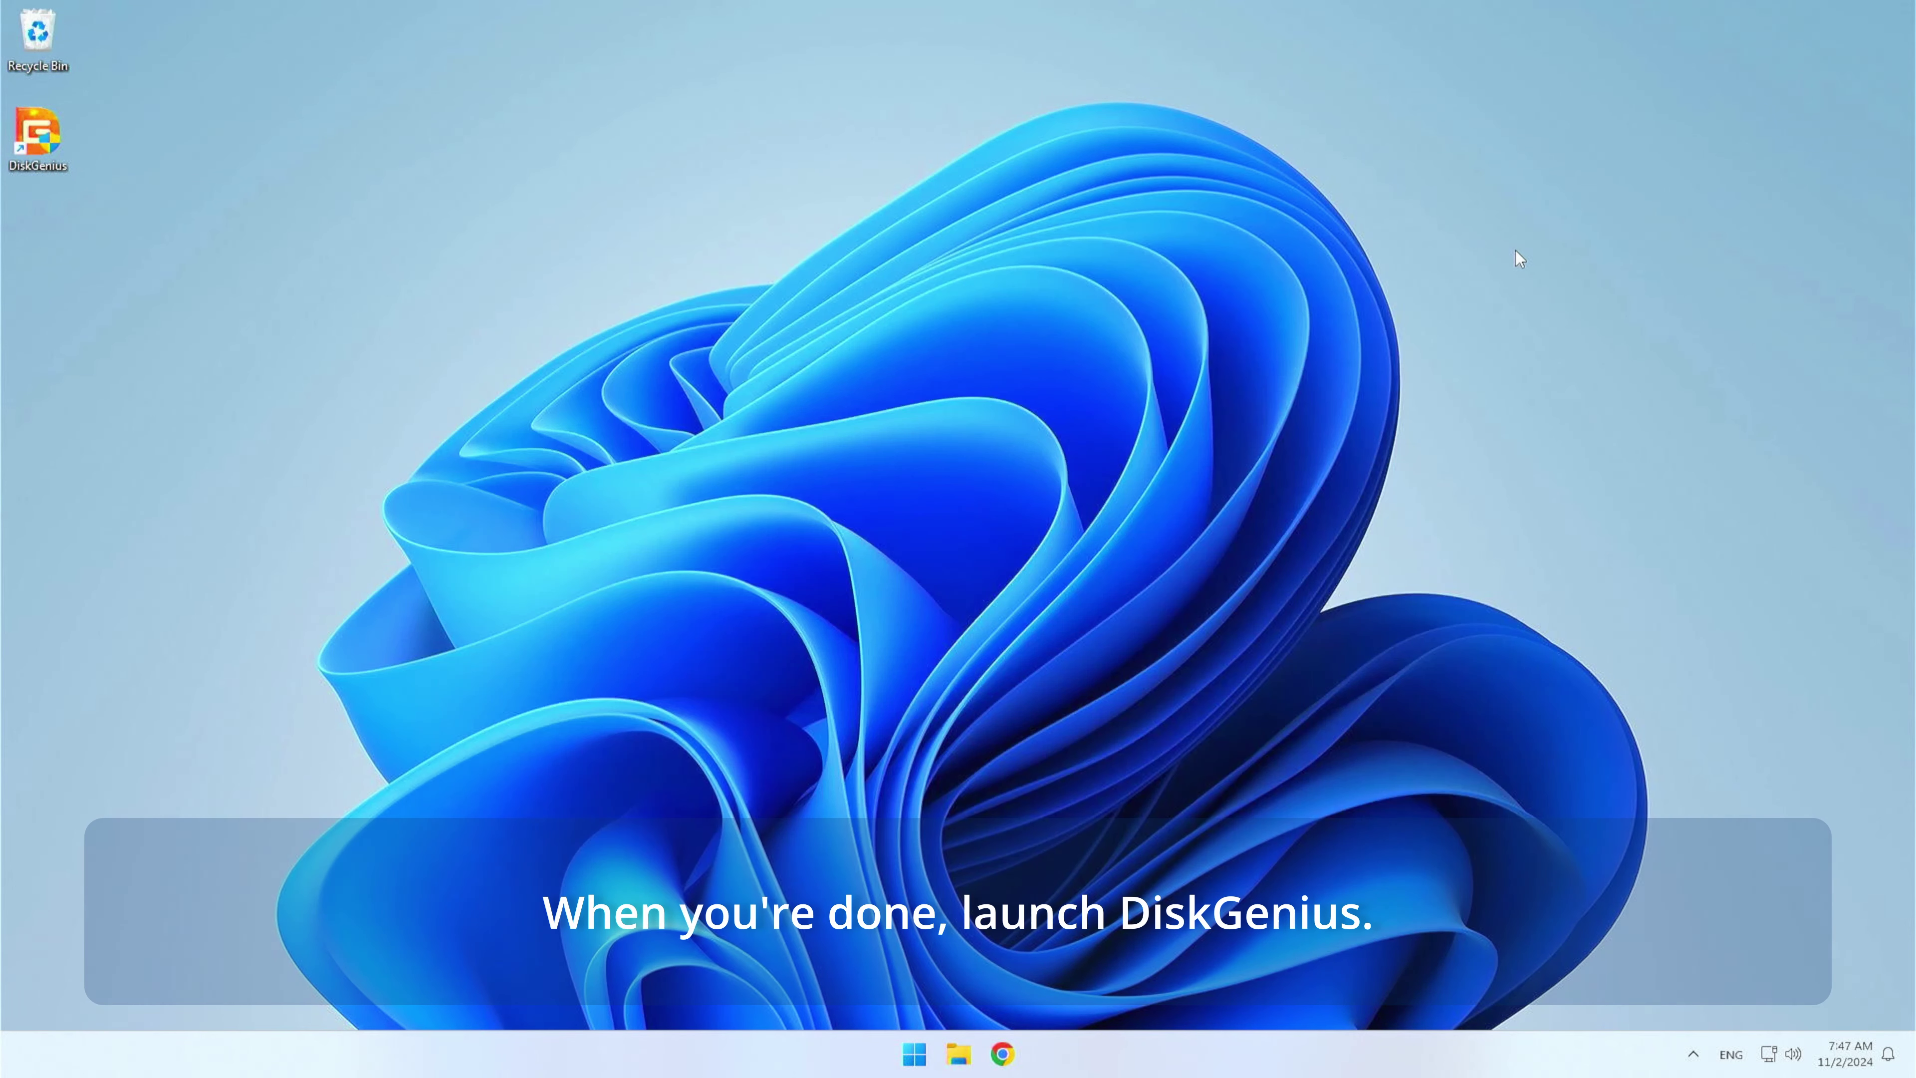
Step: Launch DiskGenius from its desktop shortcut and allow it to run
double_click(38, 135)
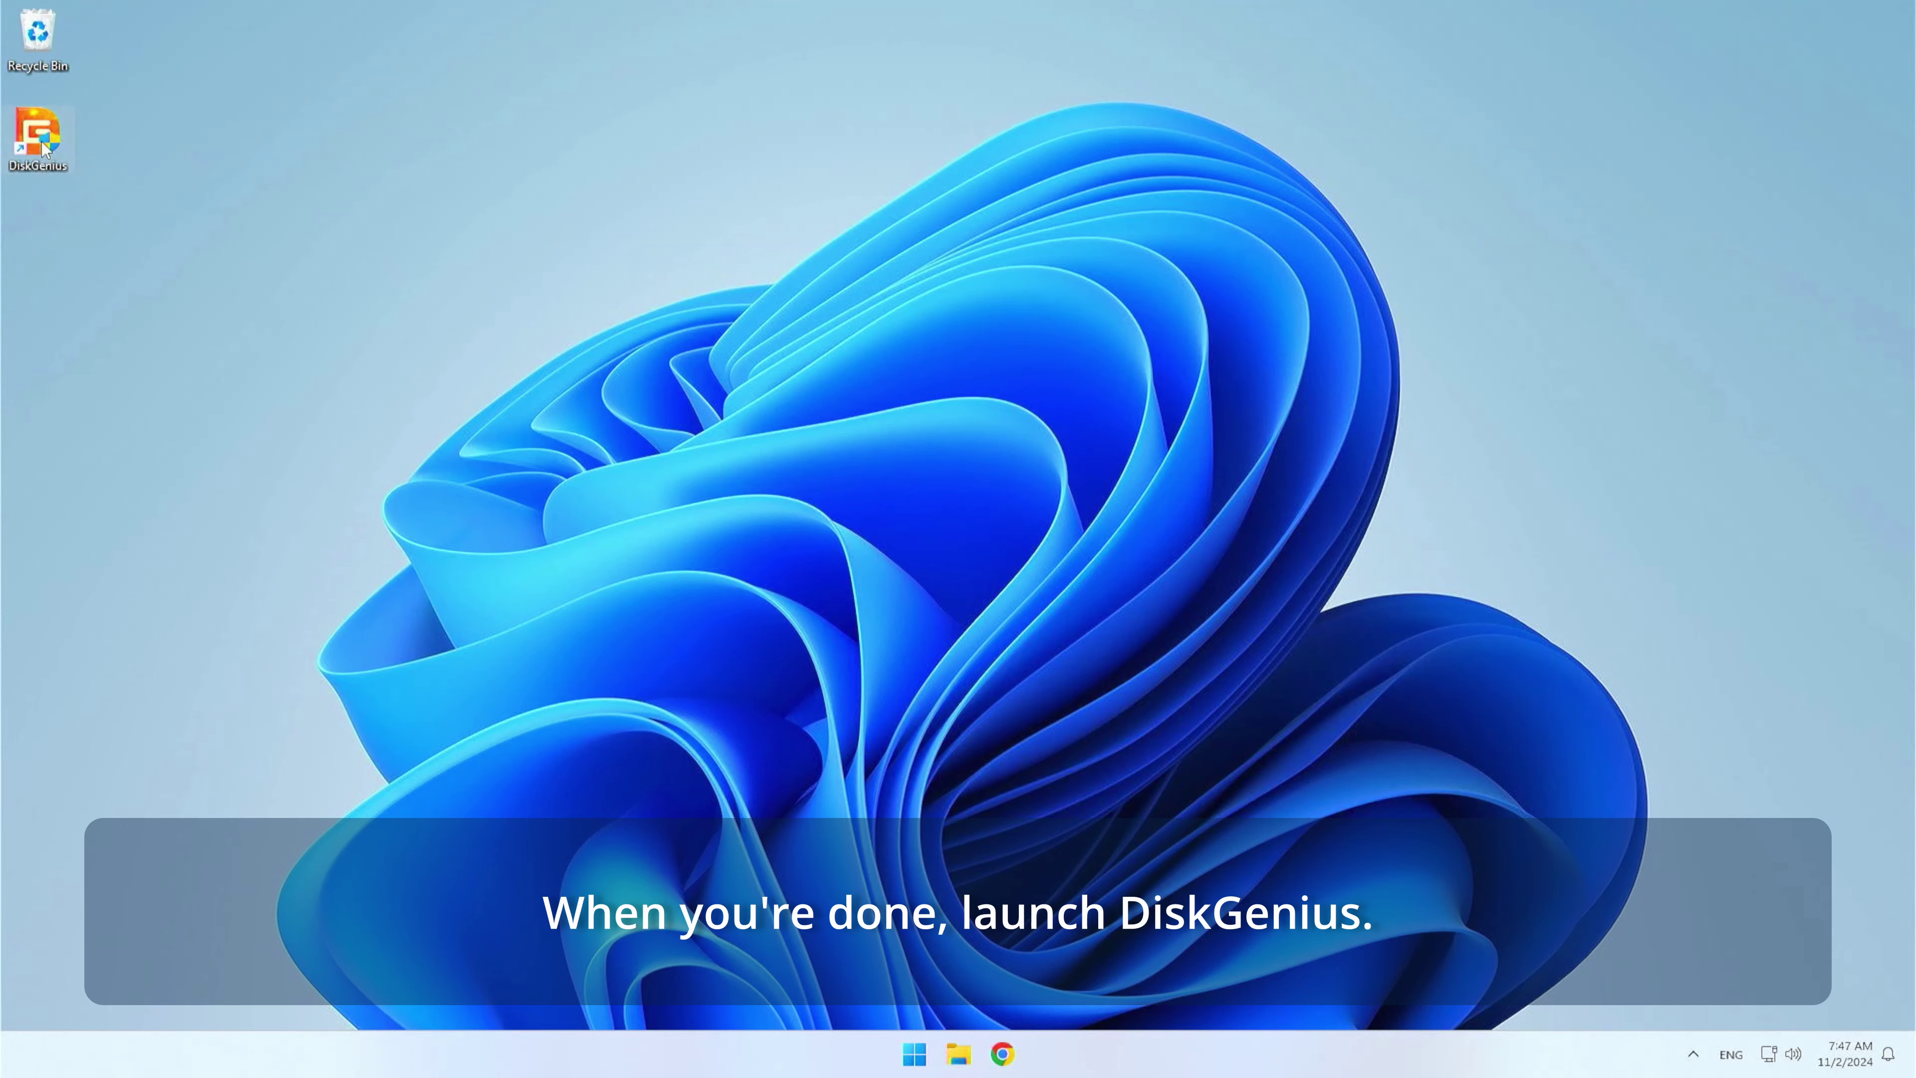
click(808, 710)
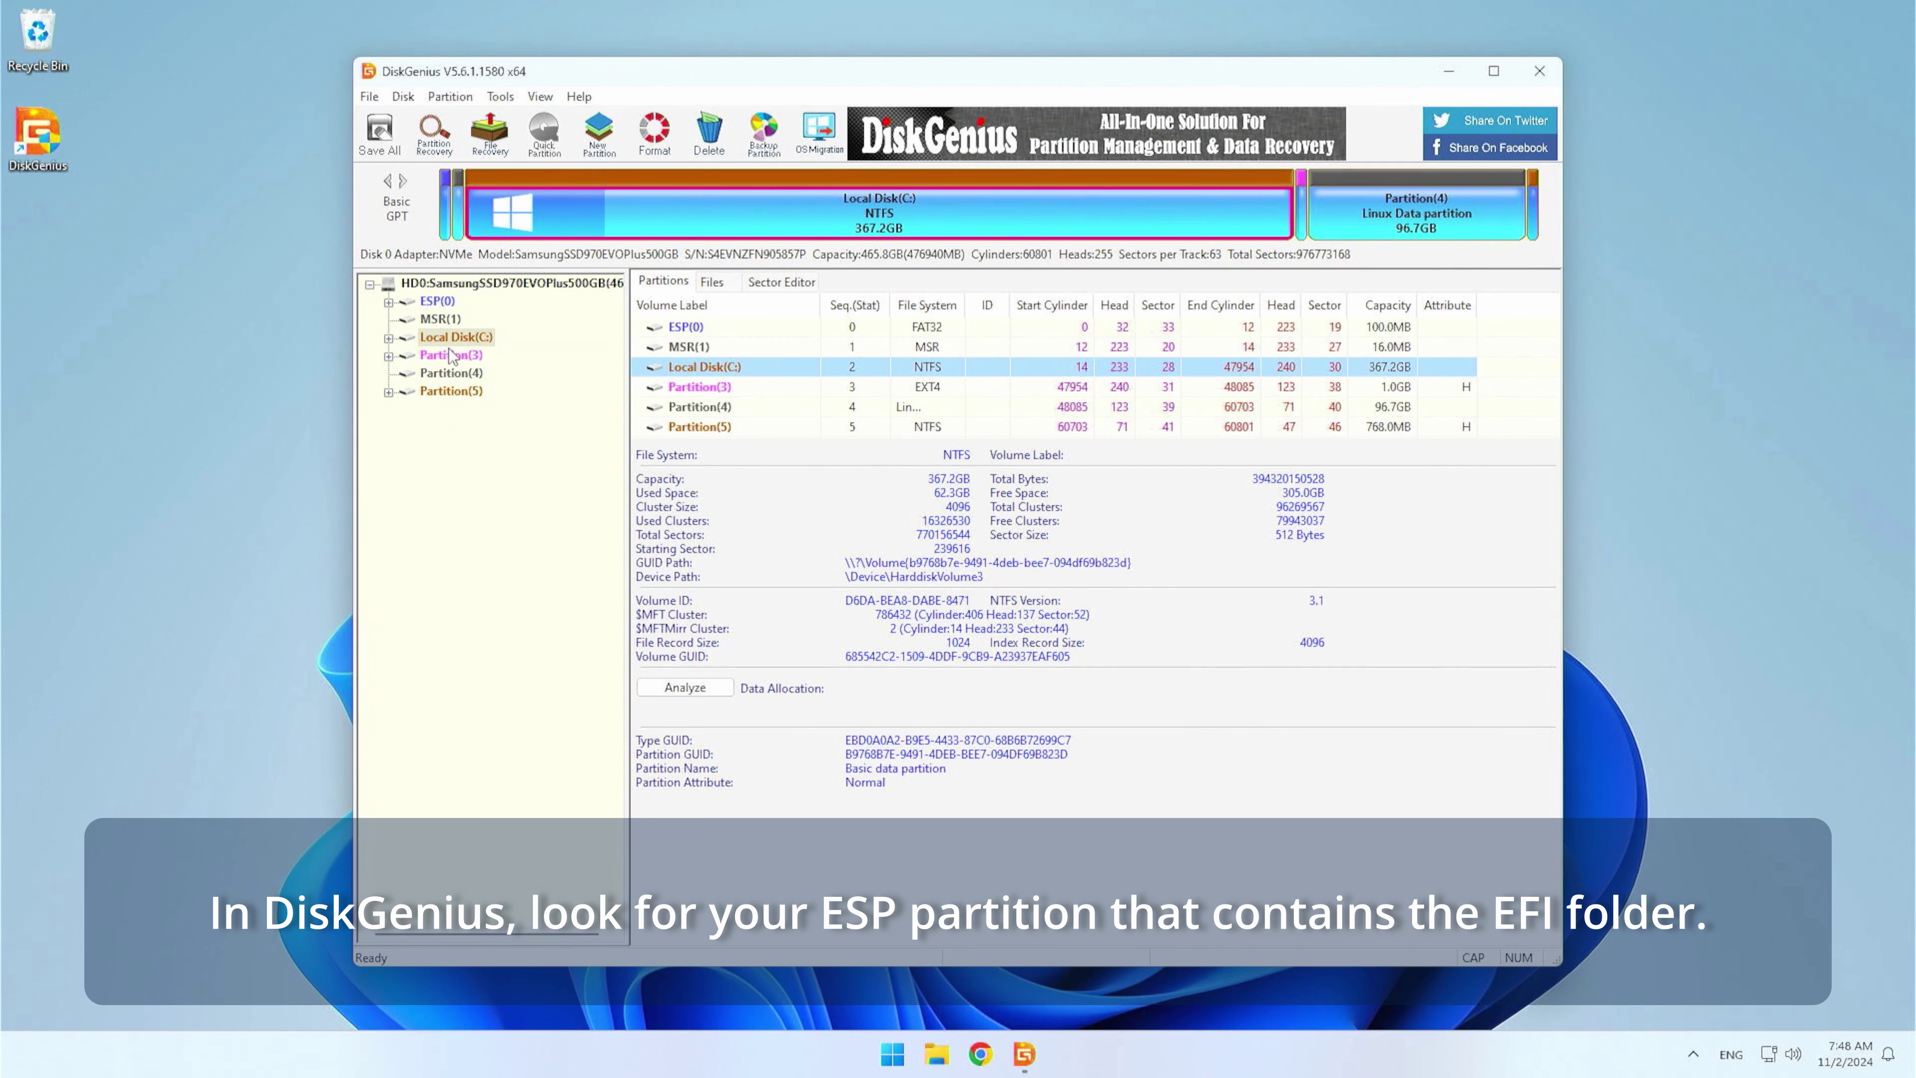
Step: Find the ESP(0) partition holding the EFI folder, toggle its hidden state, and write the change to disk
click(438, 300)
click(389, 302)
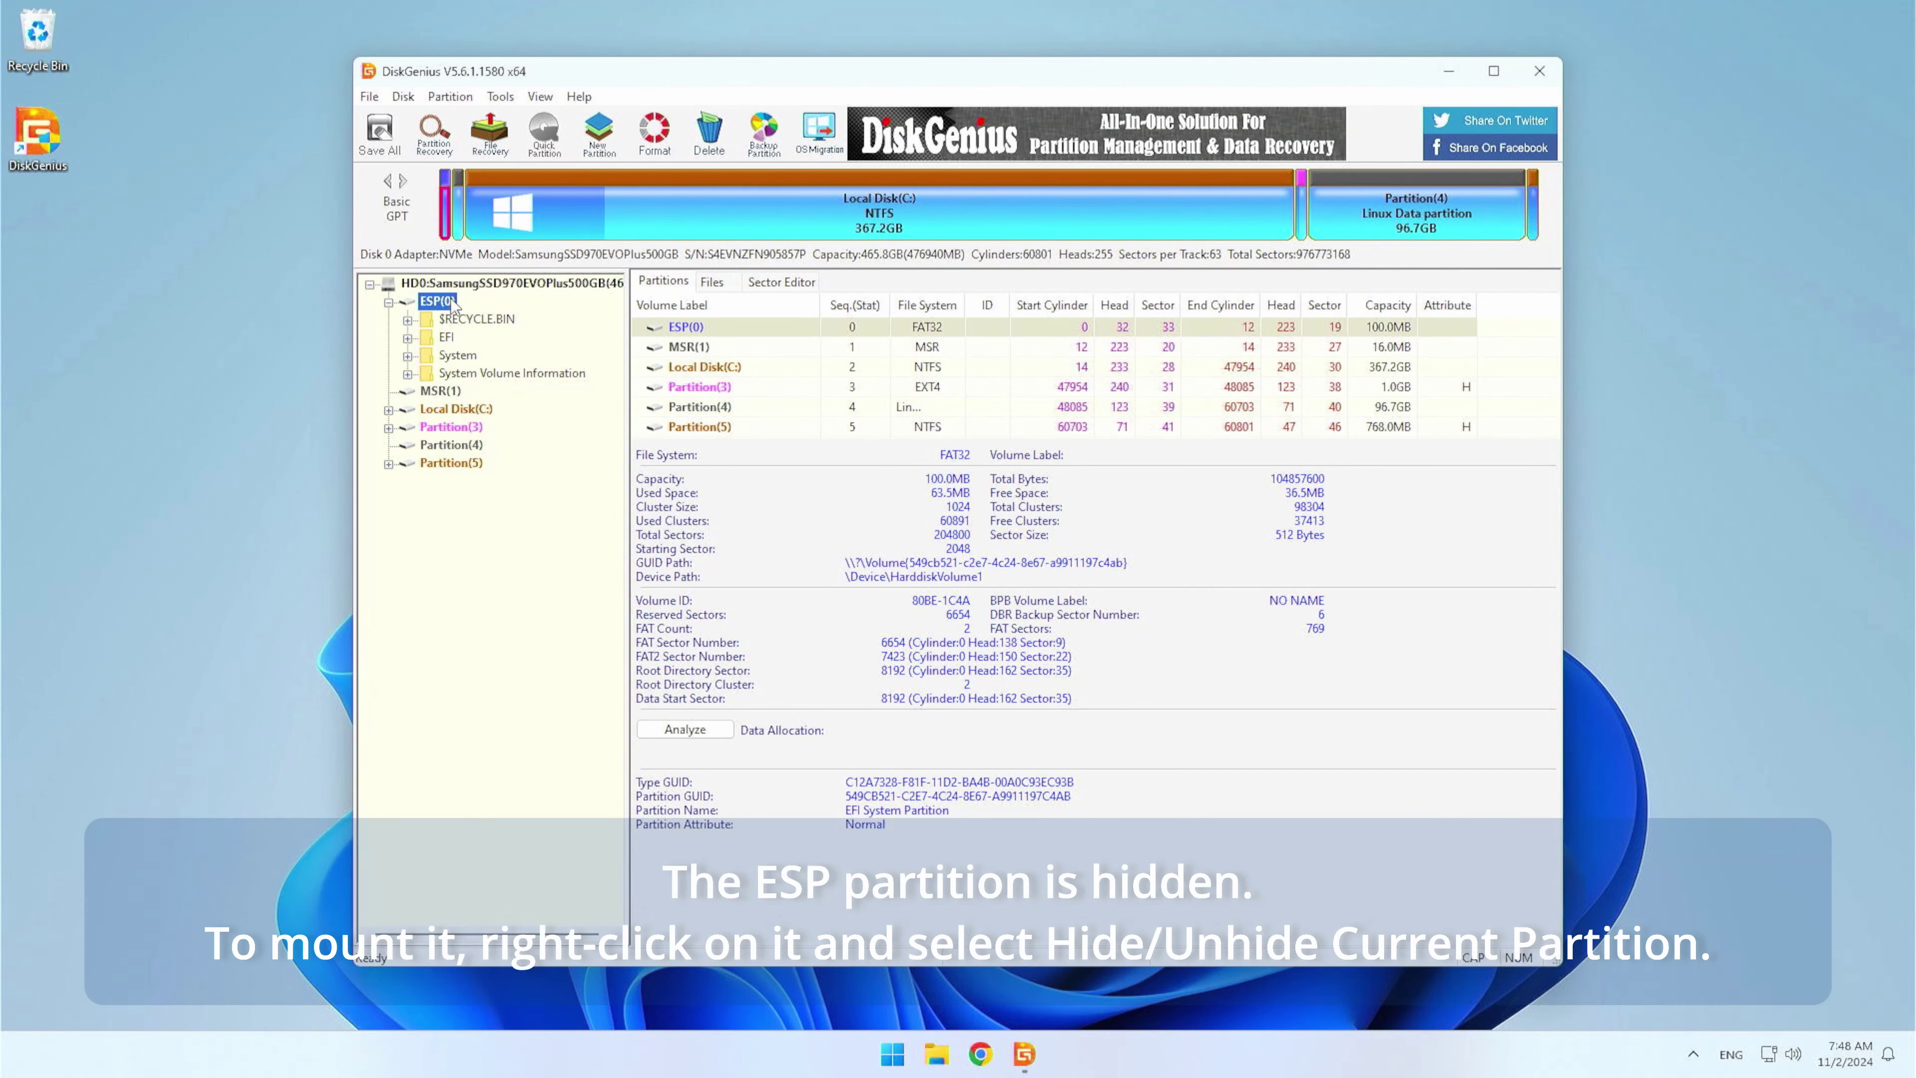
click(389, 303)
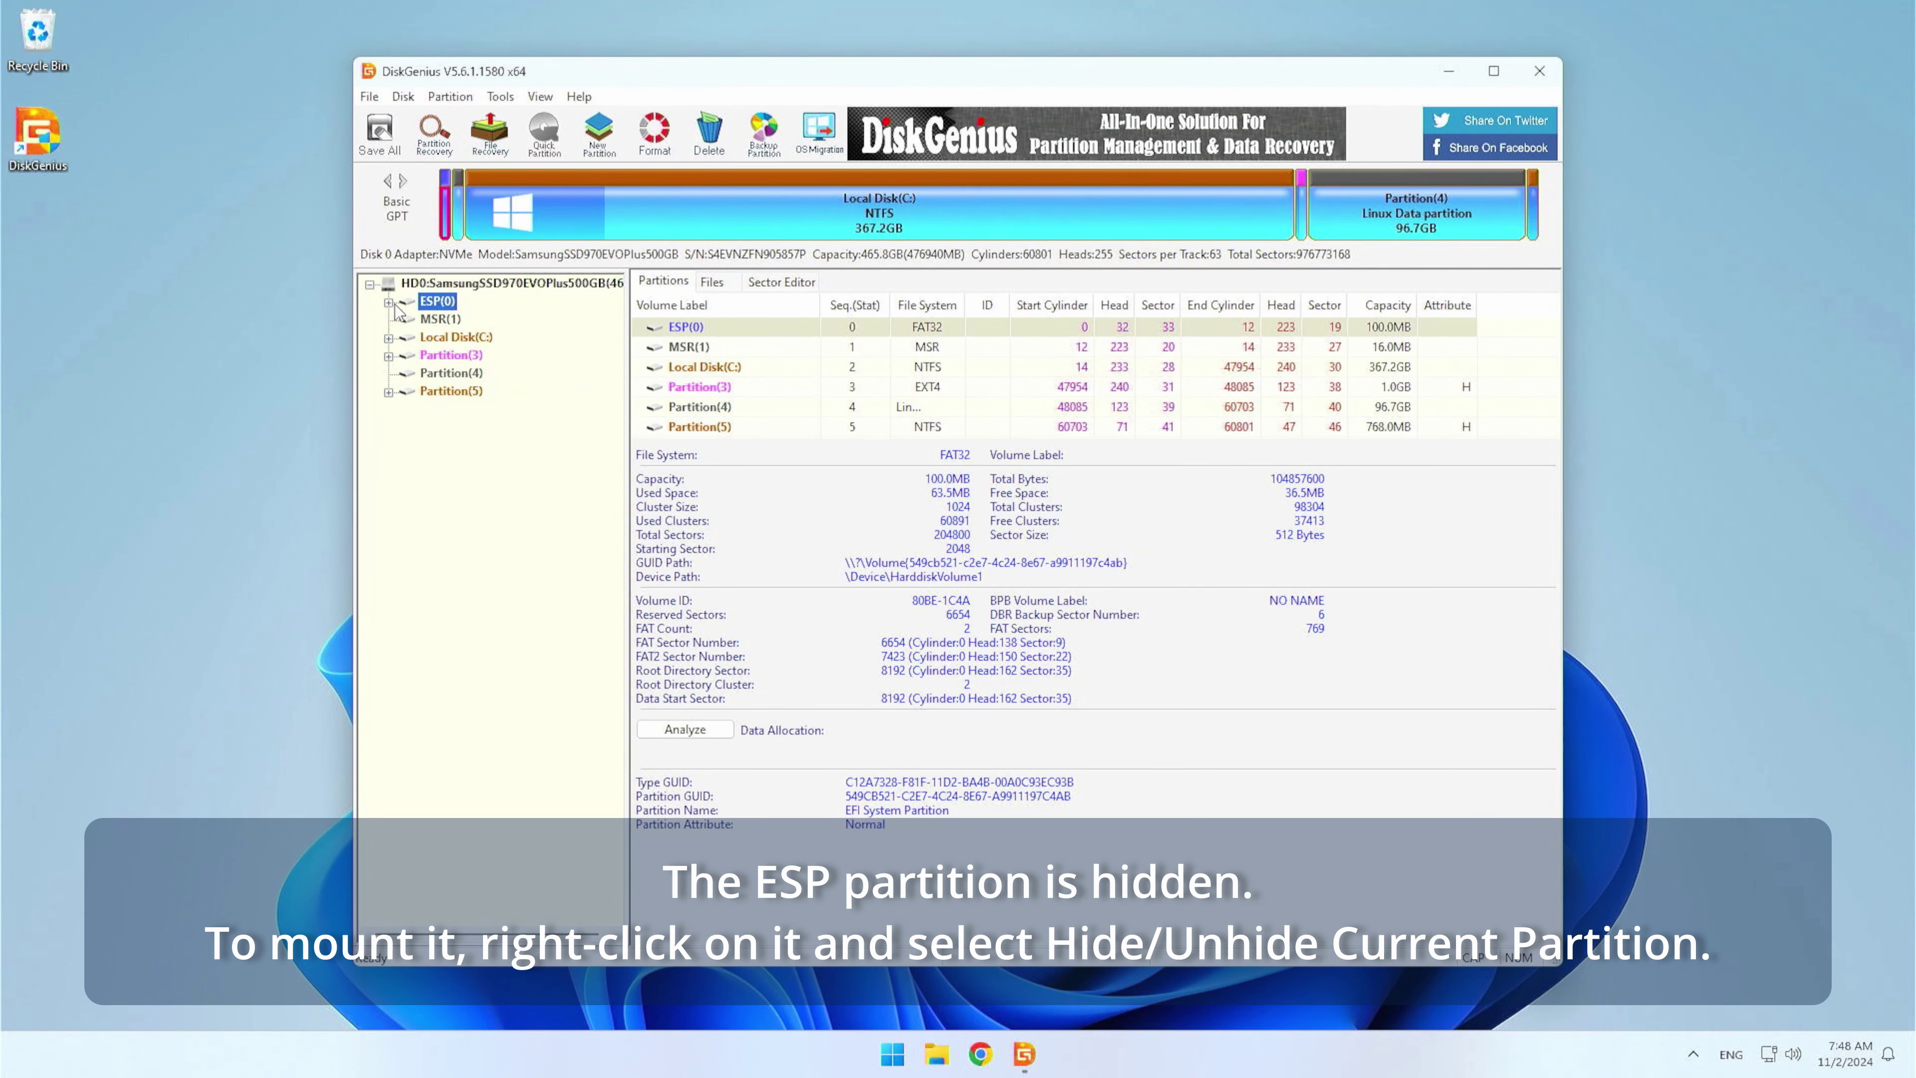
right_click(444, 309)
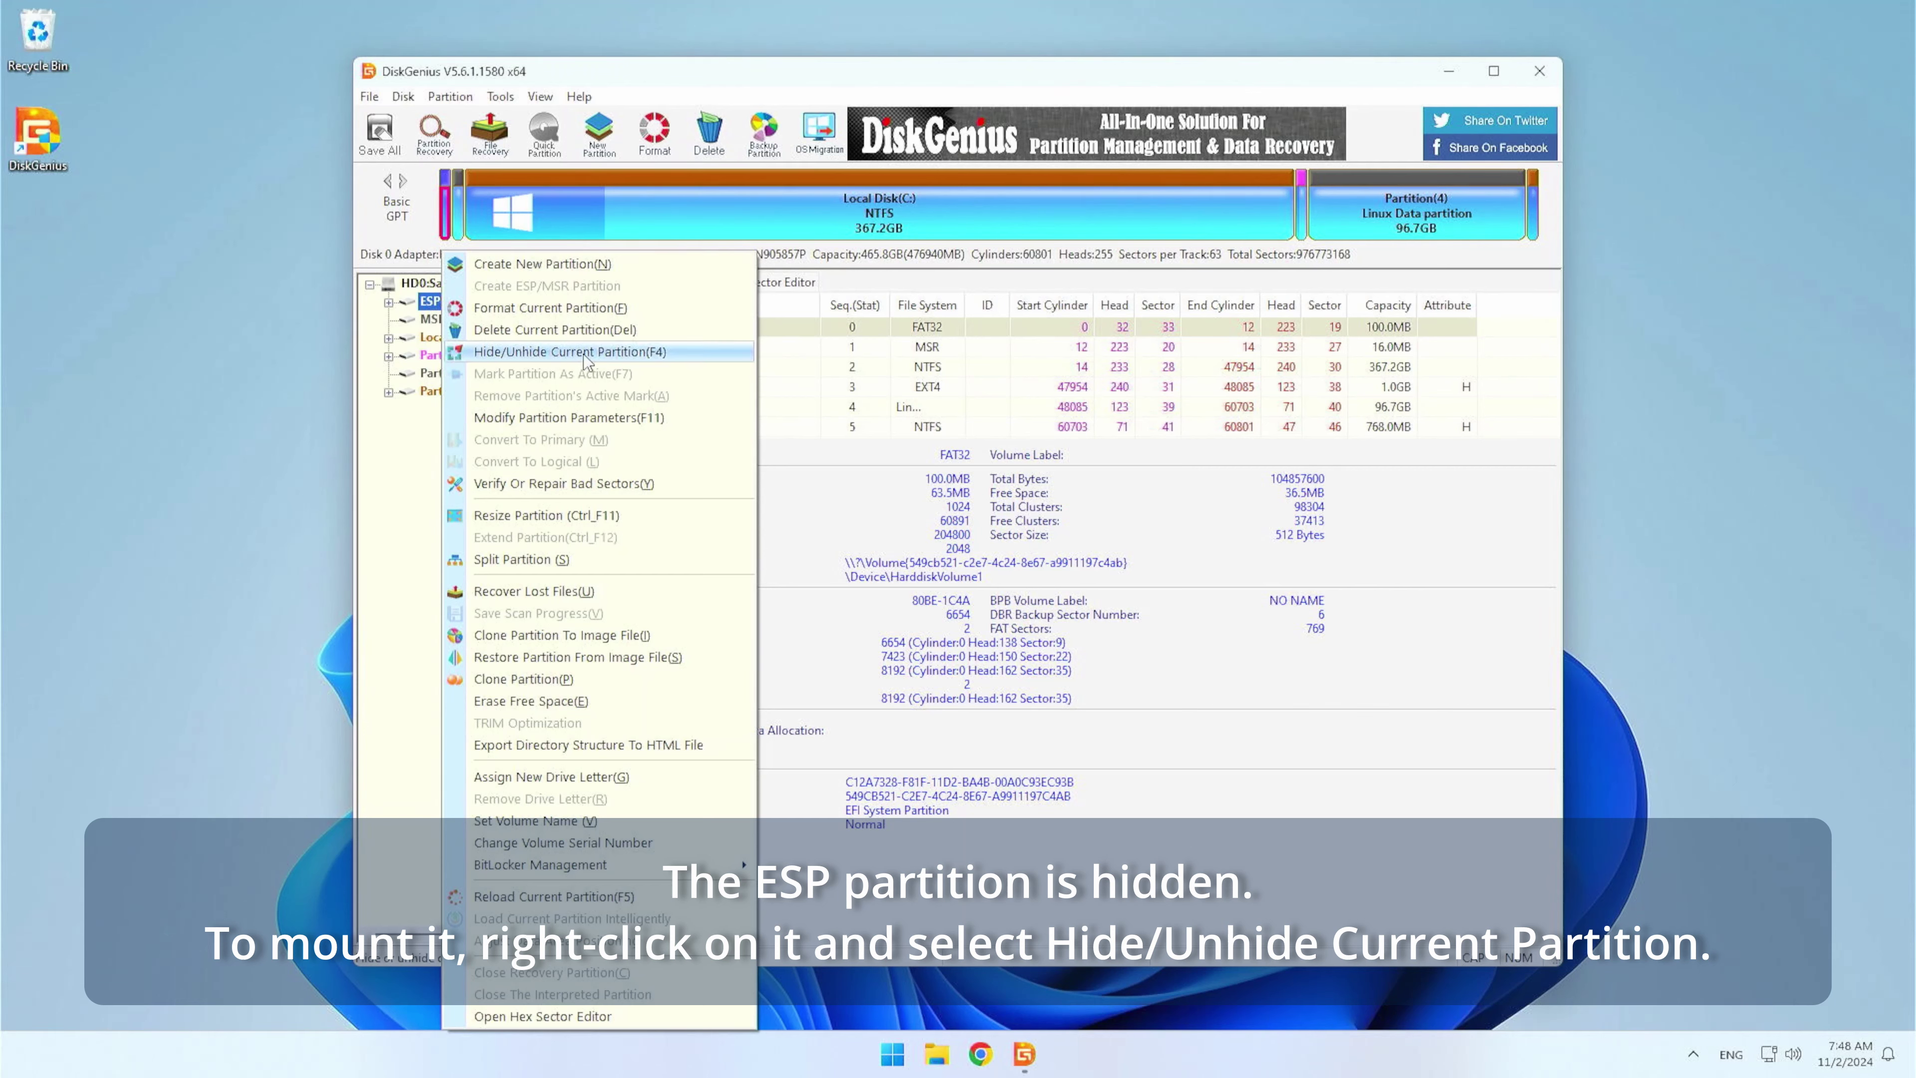
click(608, 355)
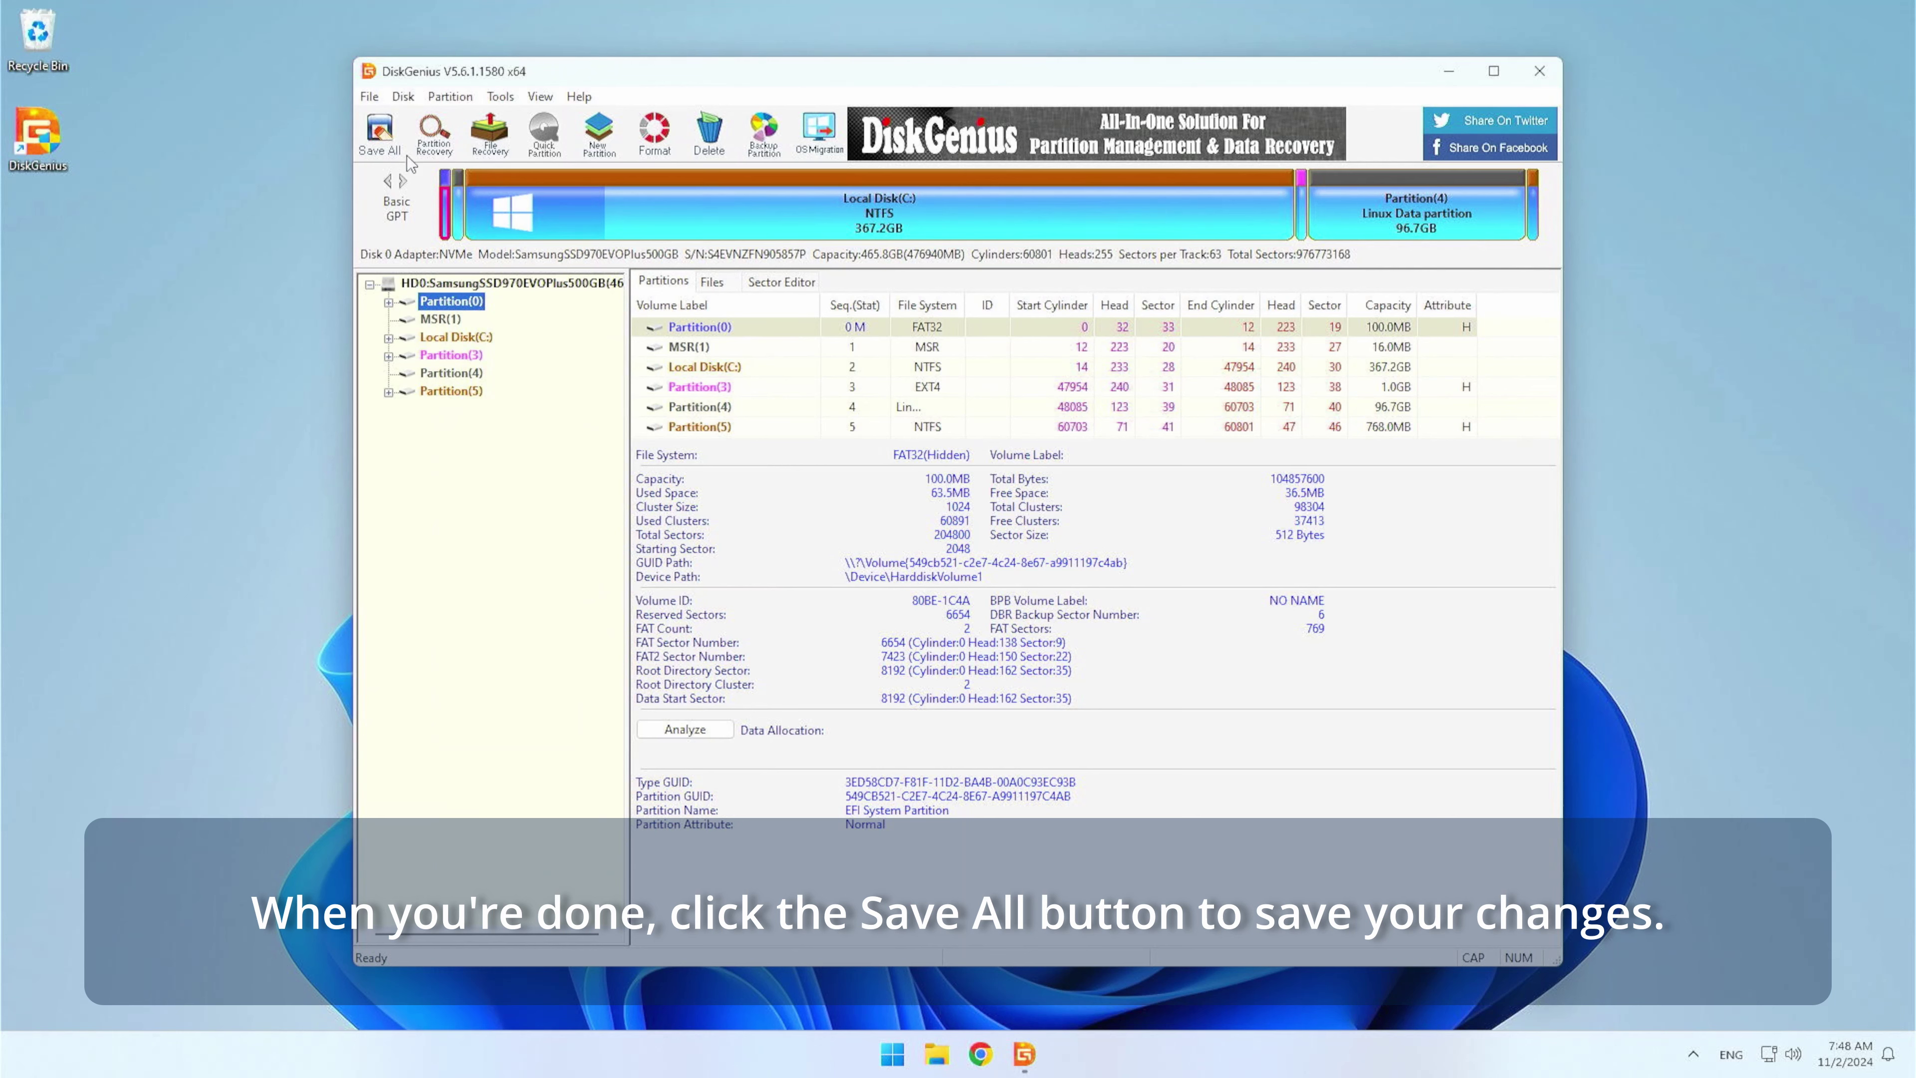
click(392, 135)
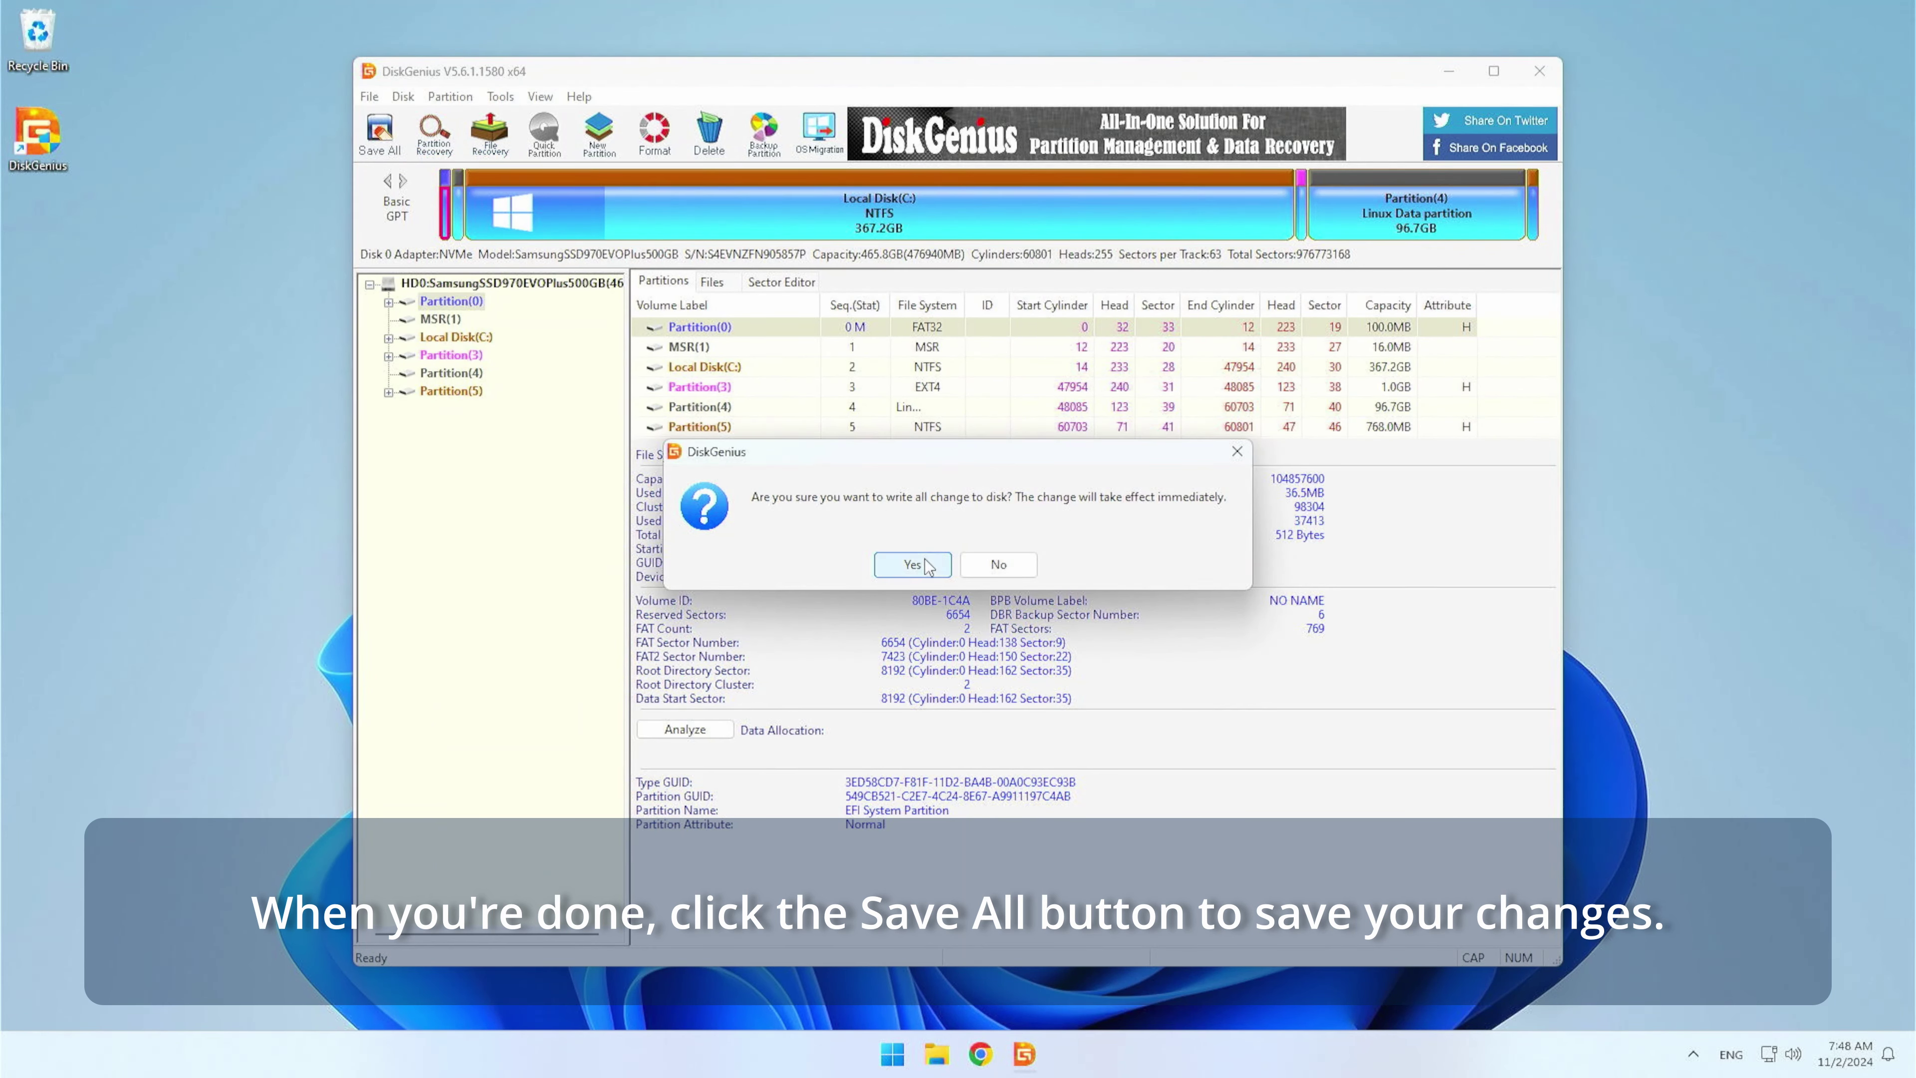
click(905, 564)
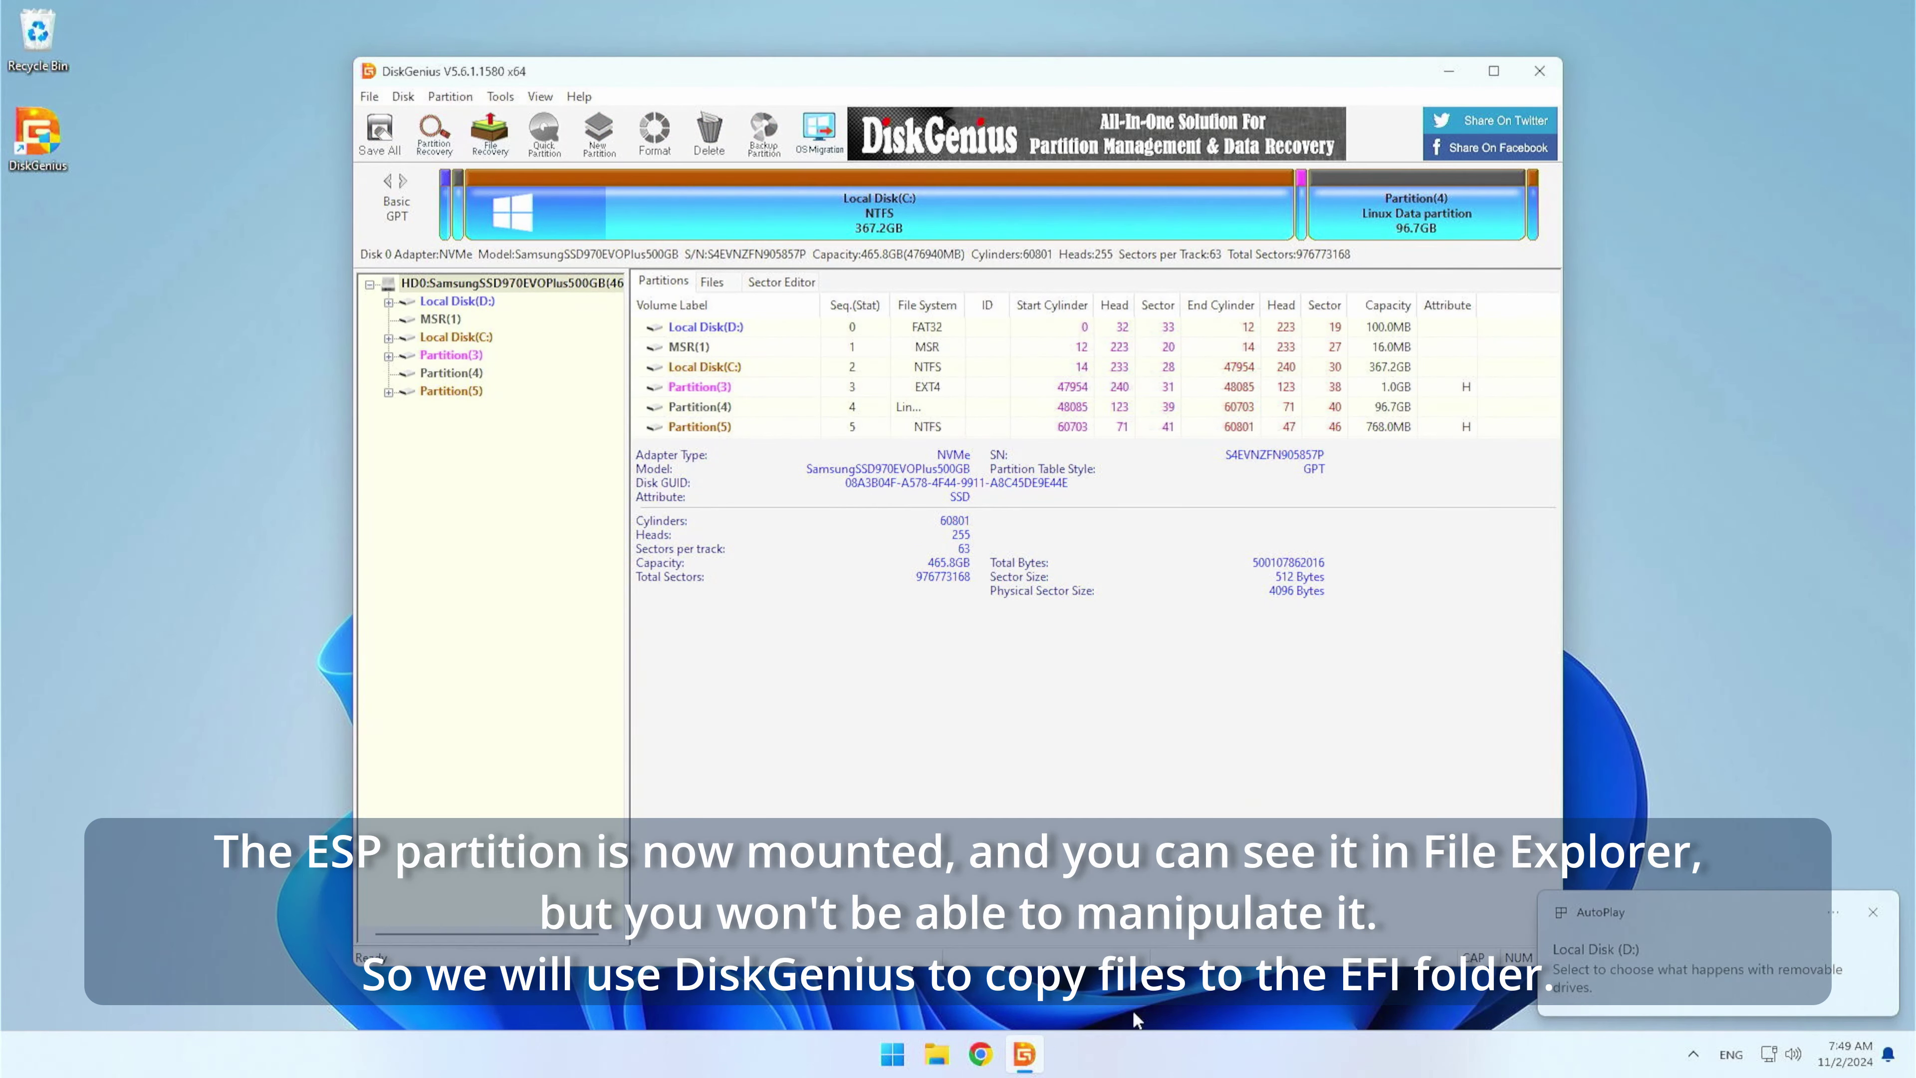
Step: Try opening Local Disk (D:) in File Explorer, decline permanent folder access, and close the window
click(928, 1064)
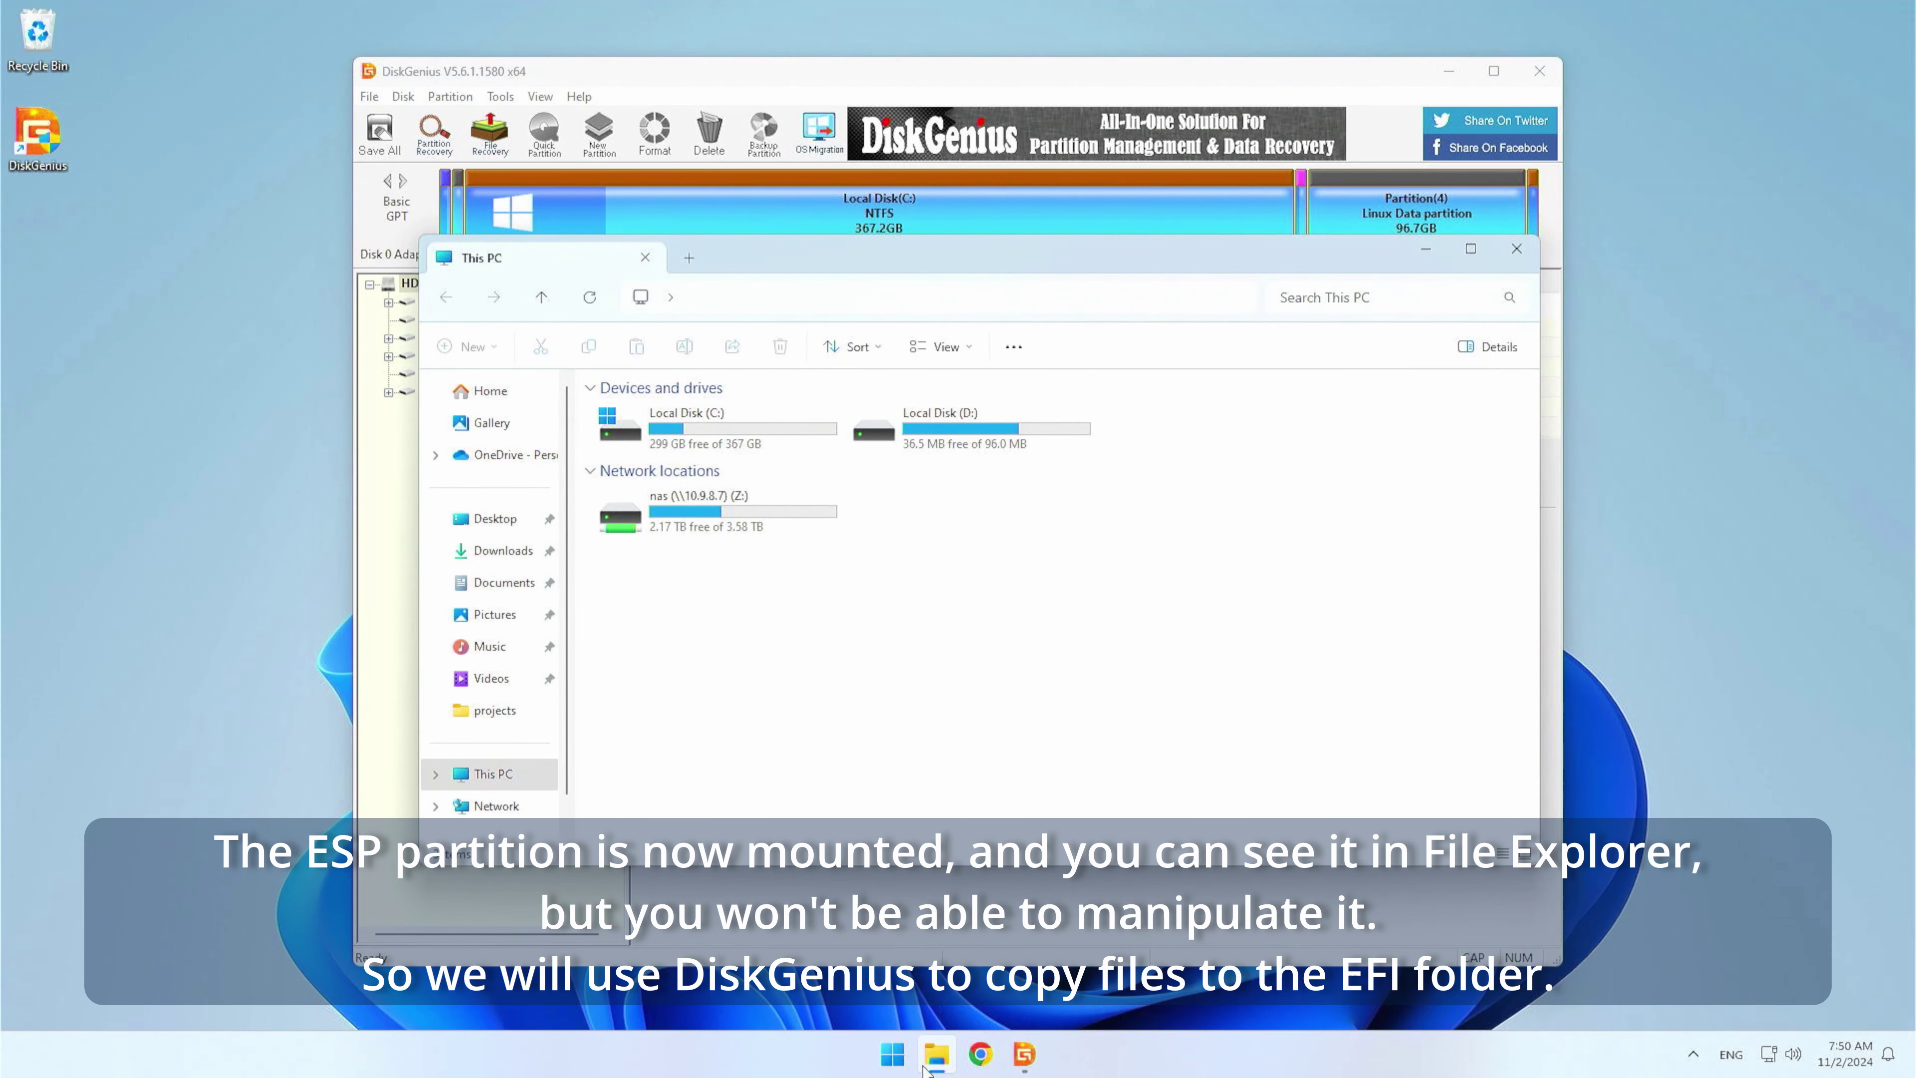
double_click(954, 427)
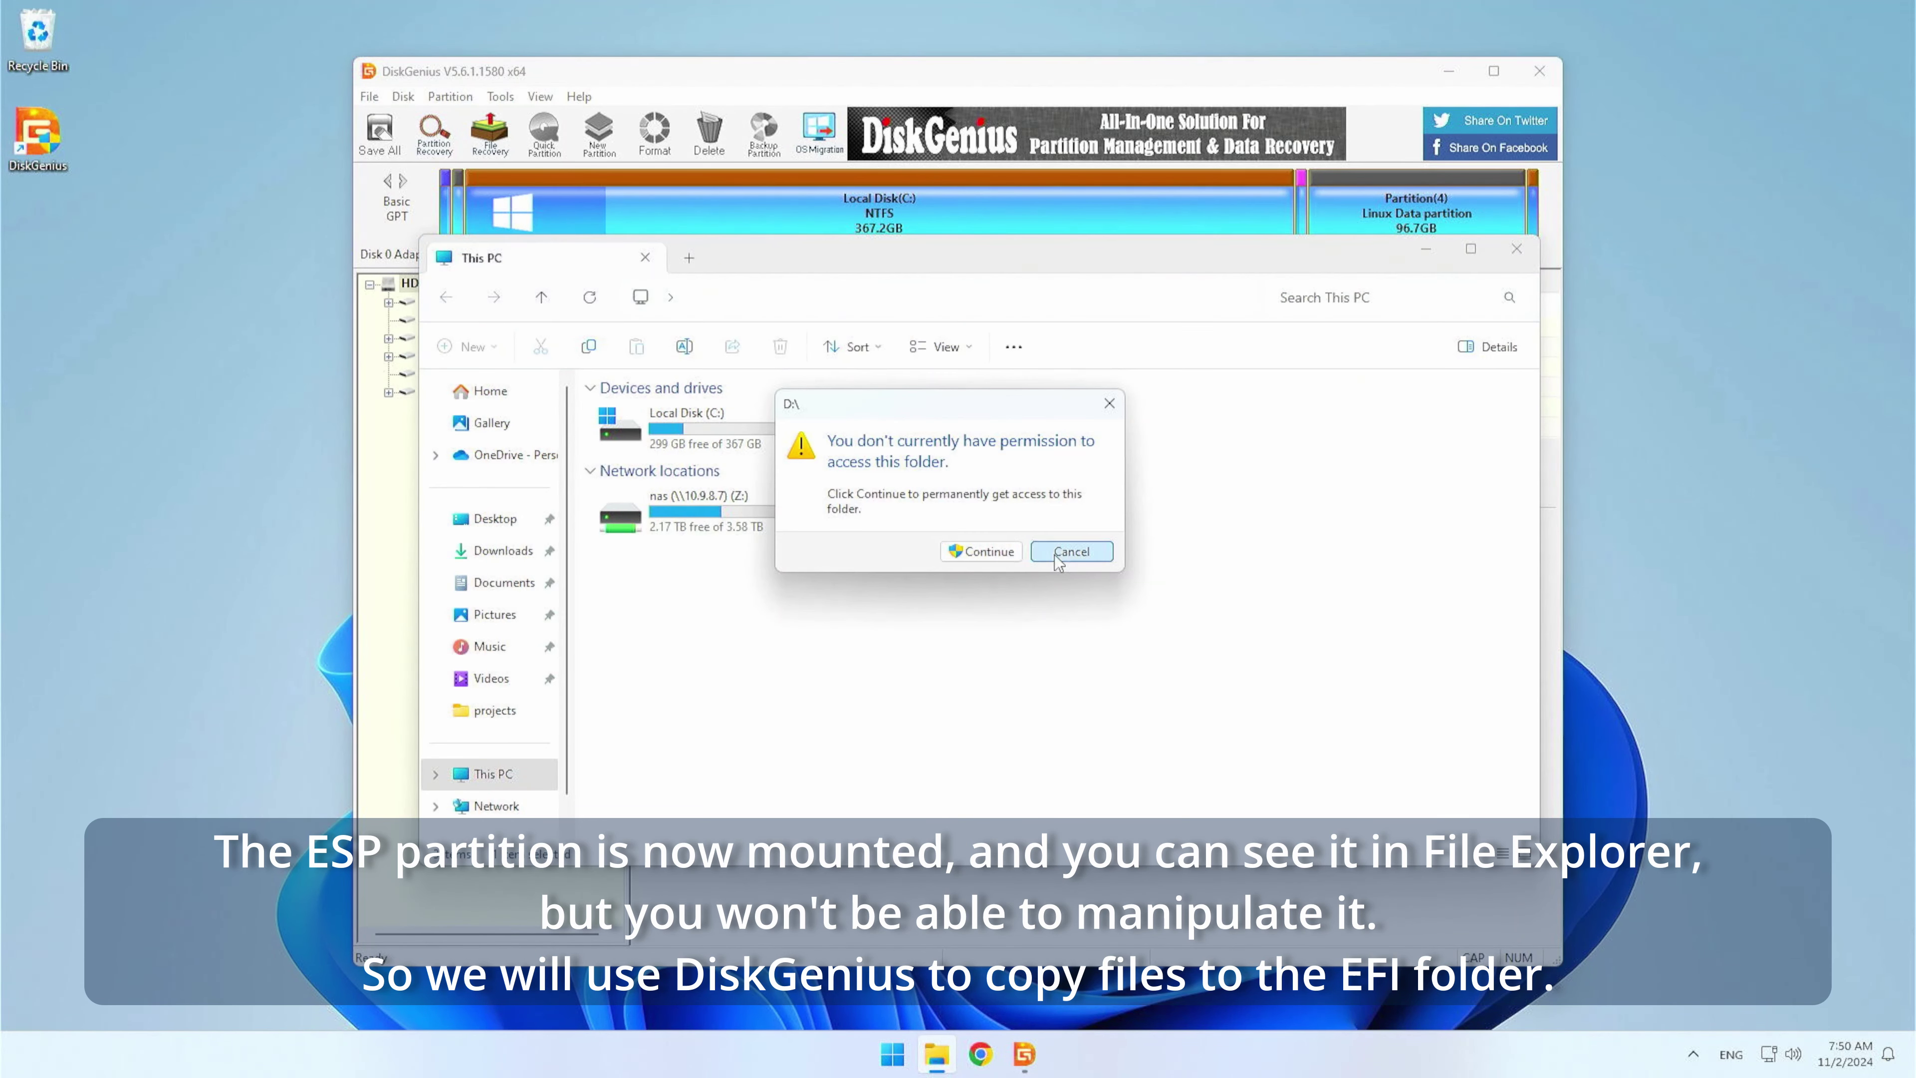
click(1071, 551)
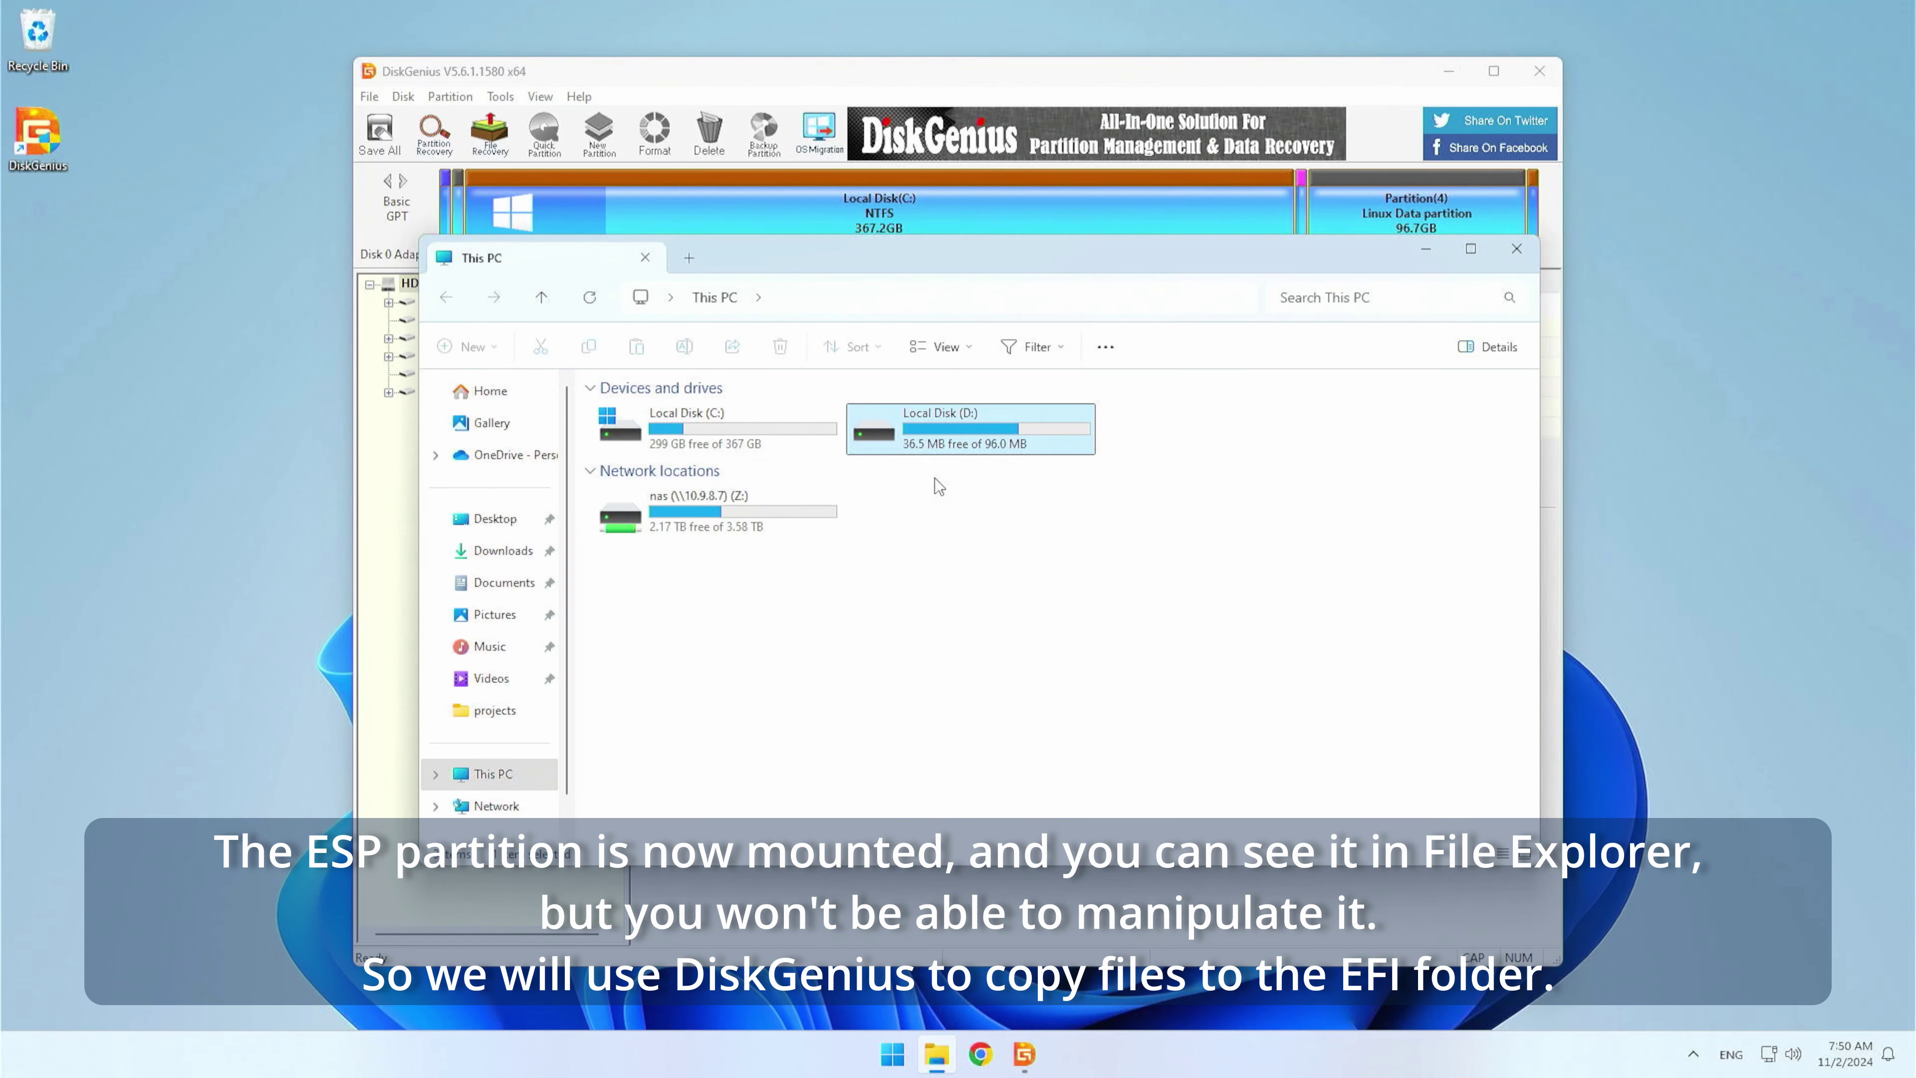
click(1505, 257)
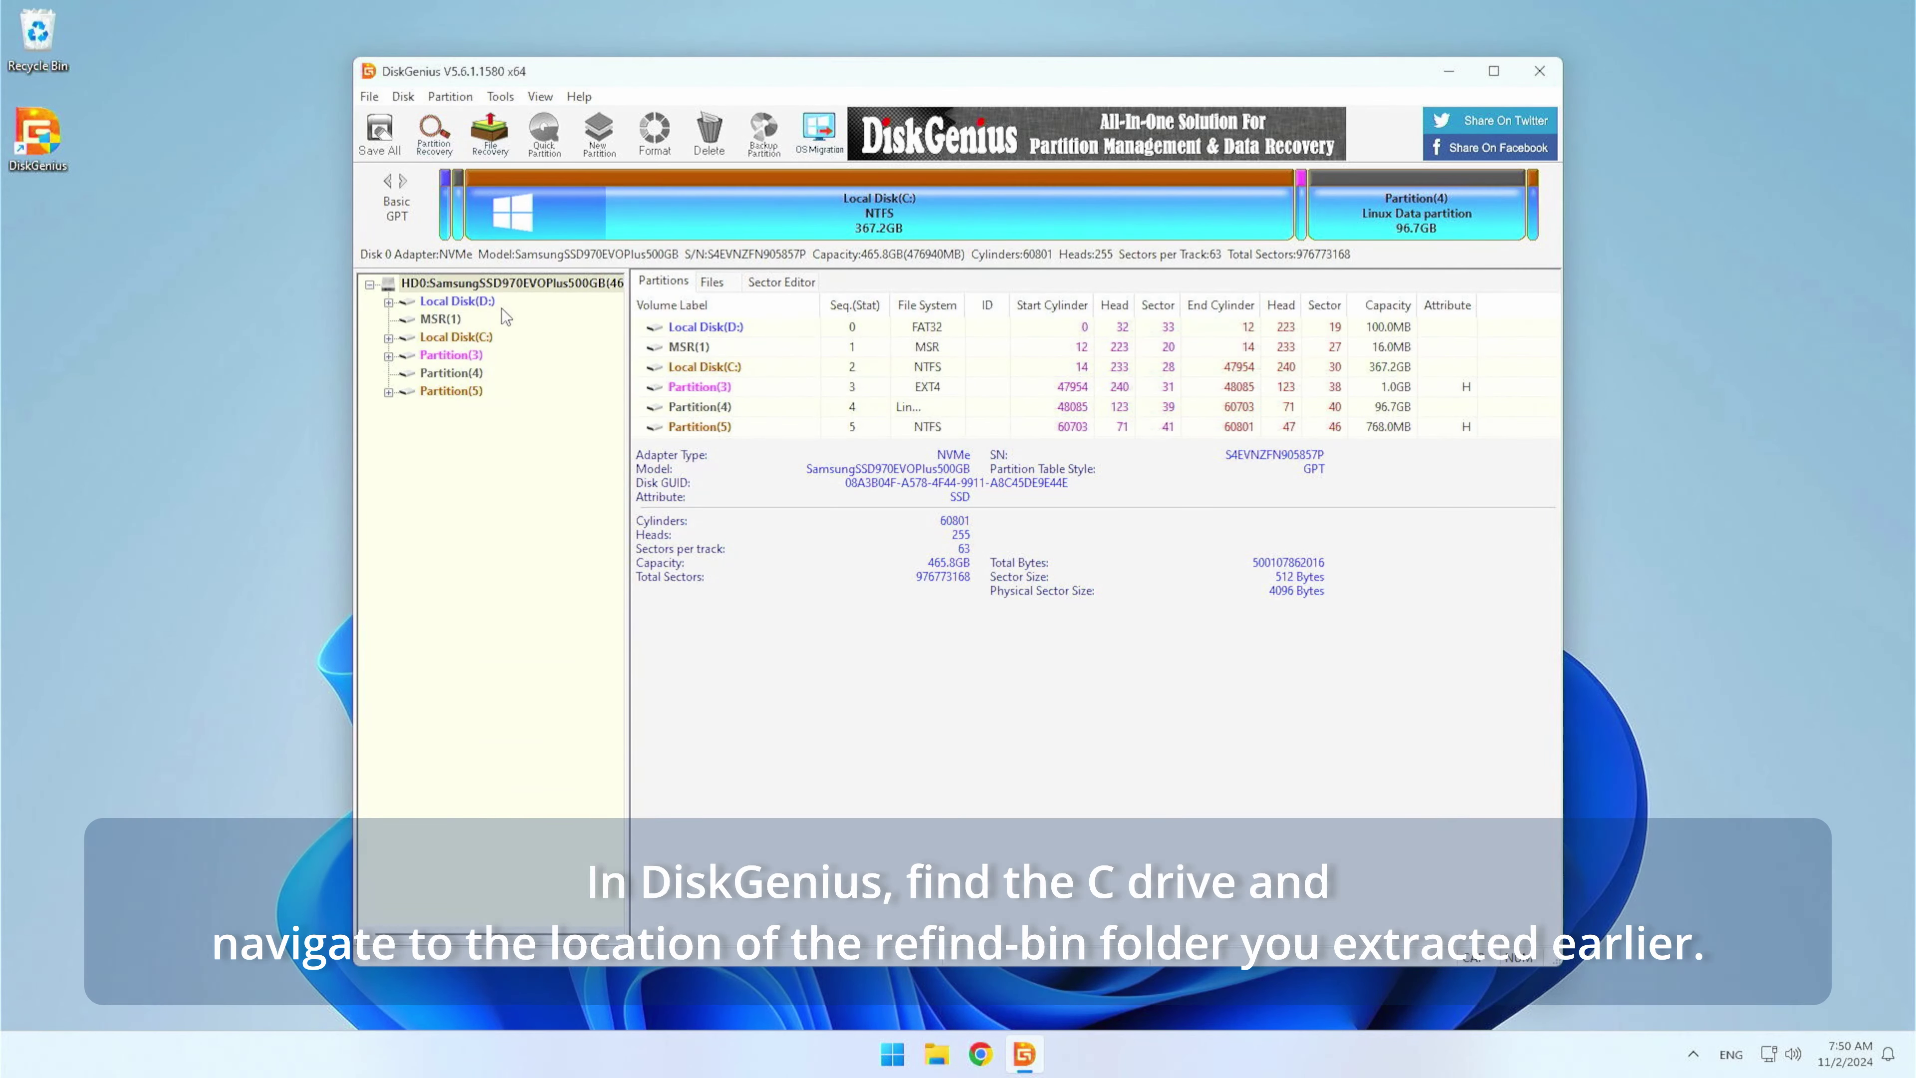
Step: Browse the C: drive to the inner refind-bin-0.14.2 folder inside the user profile's Downloads folder
click(388, 338)
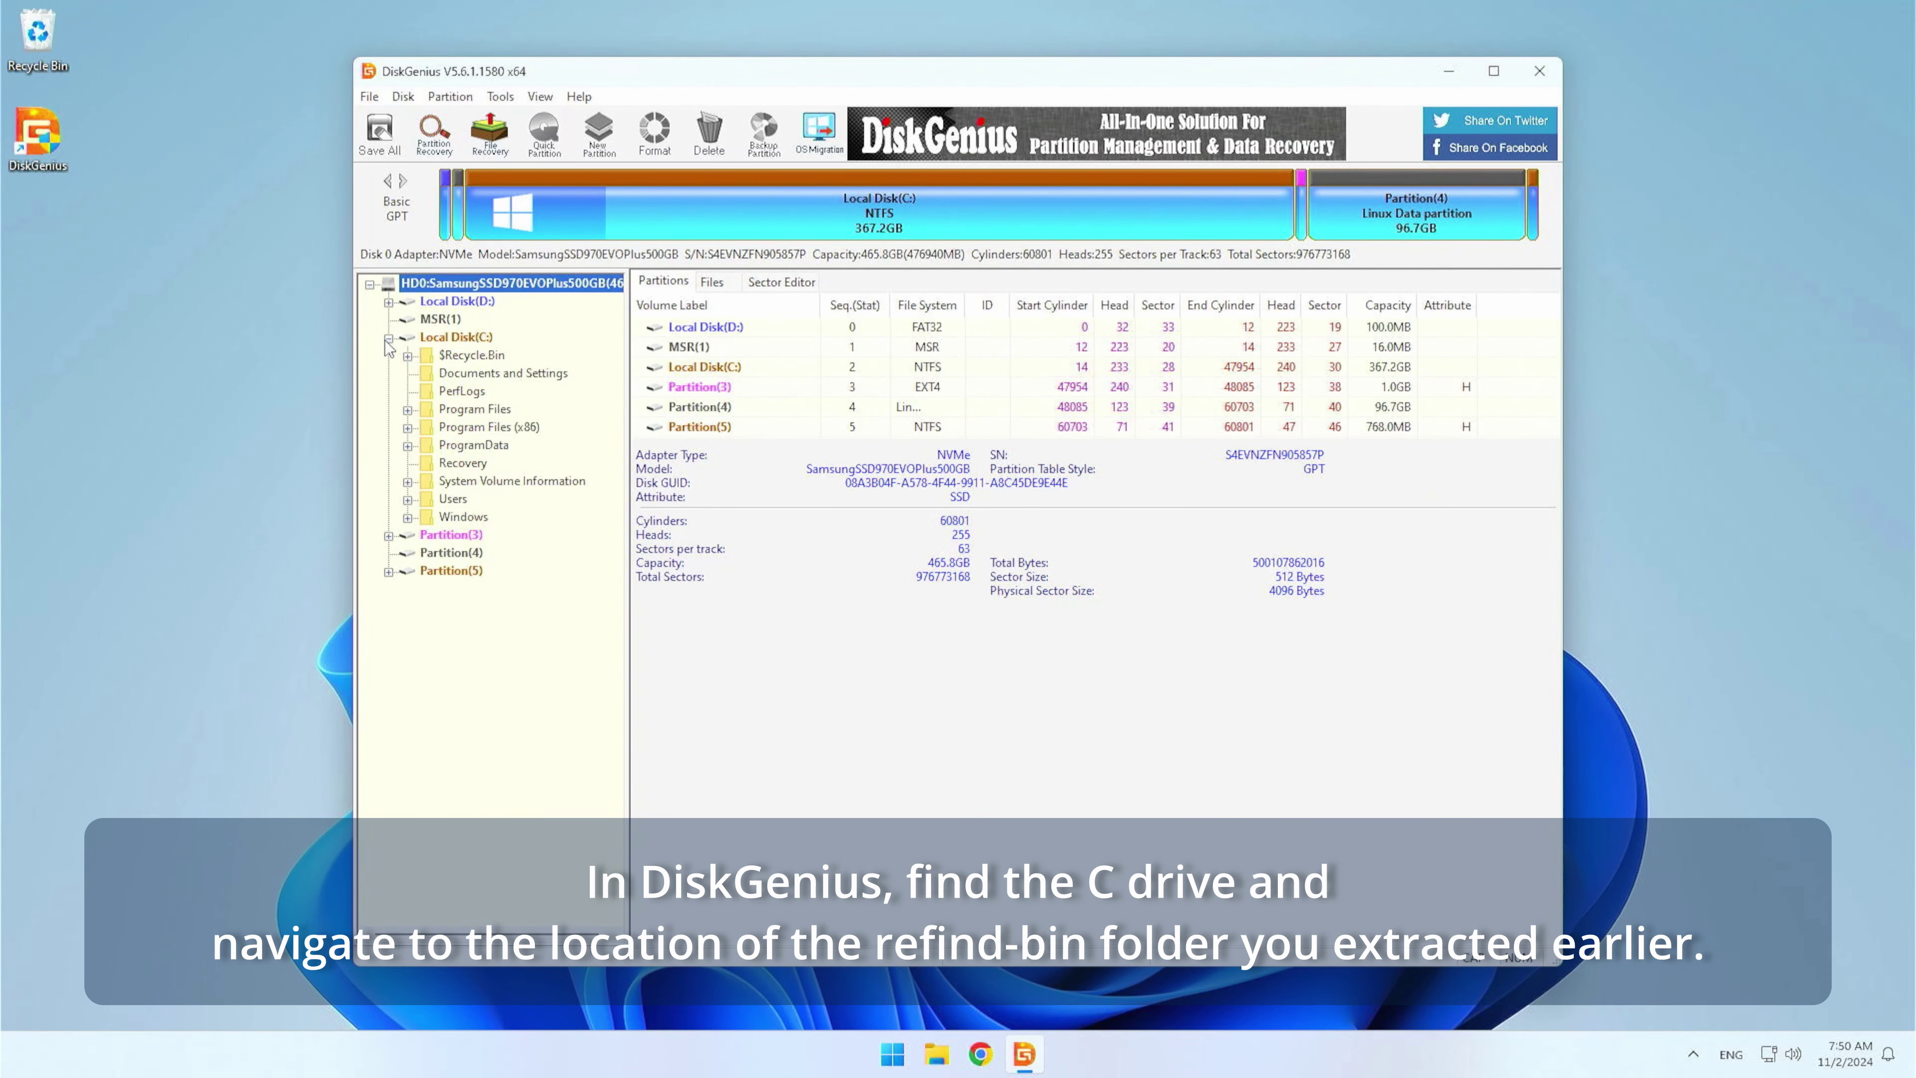
click(480, 340)
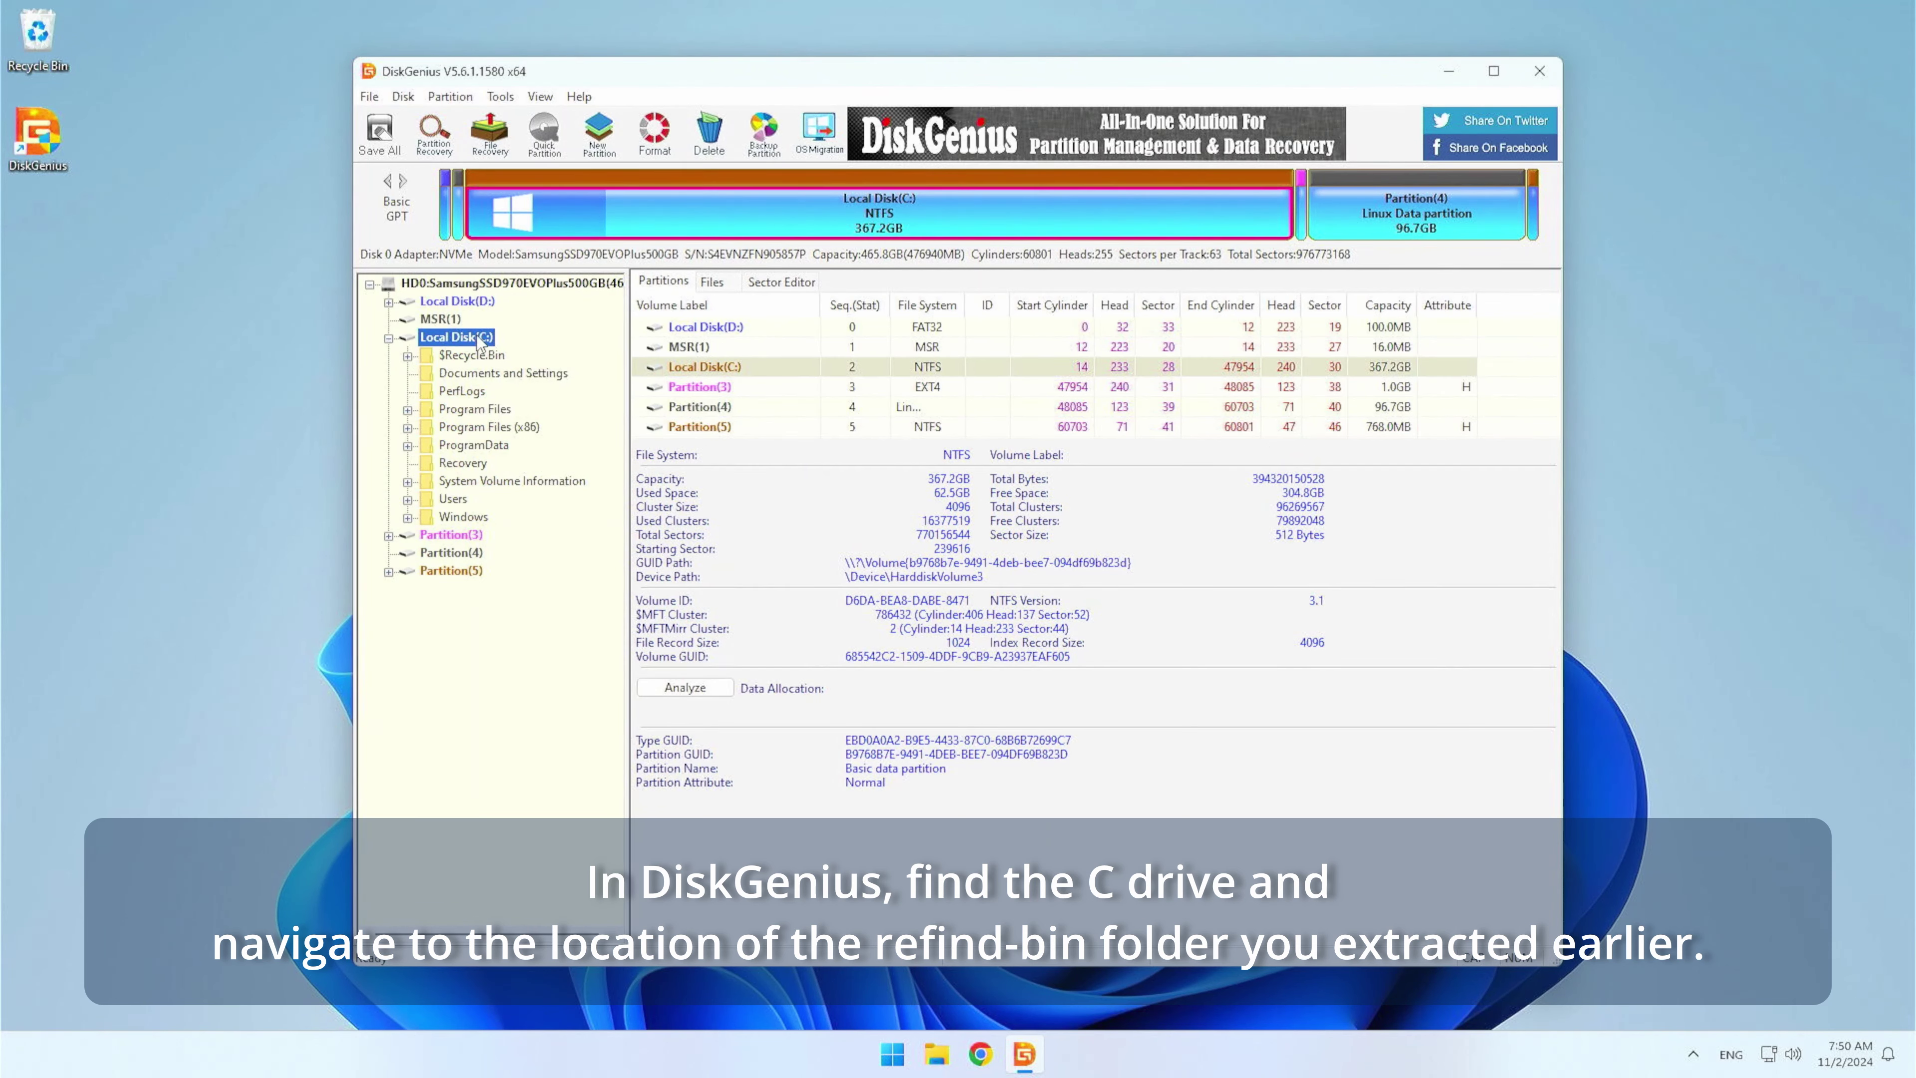
double_click(480, 339)
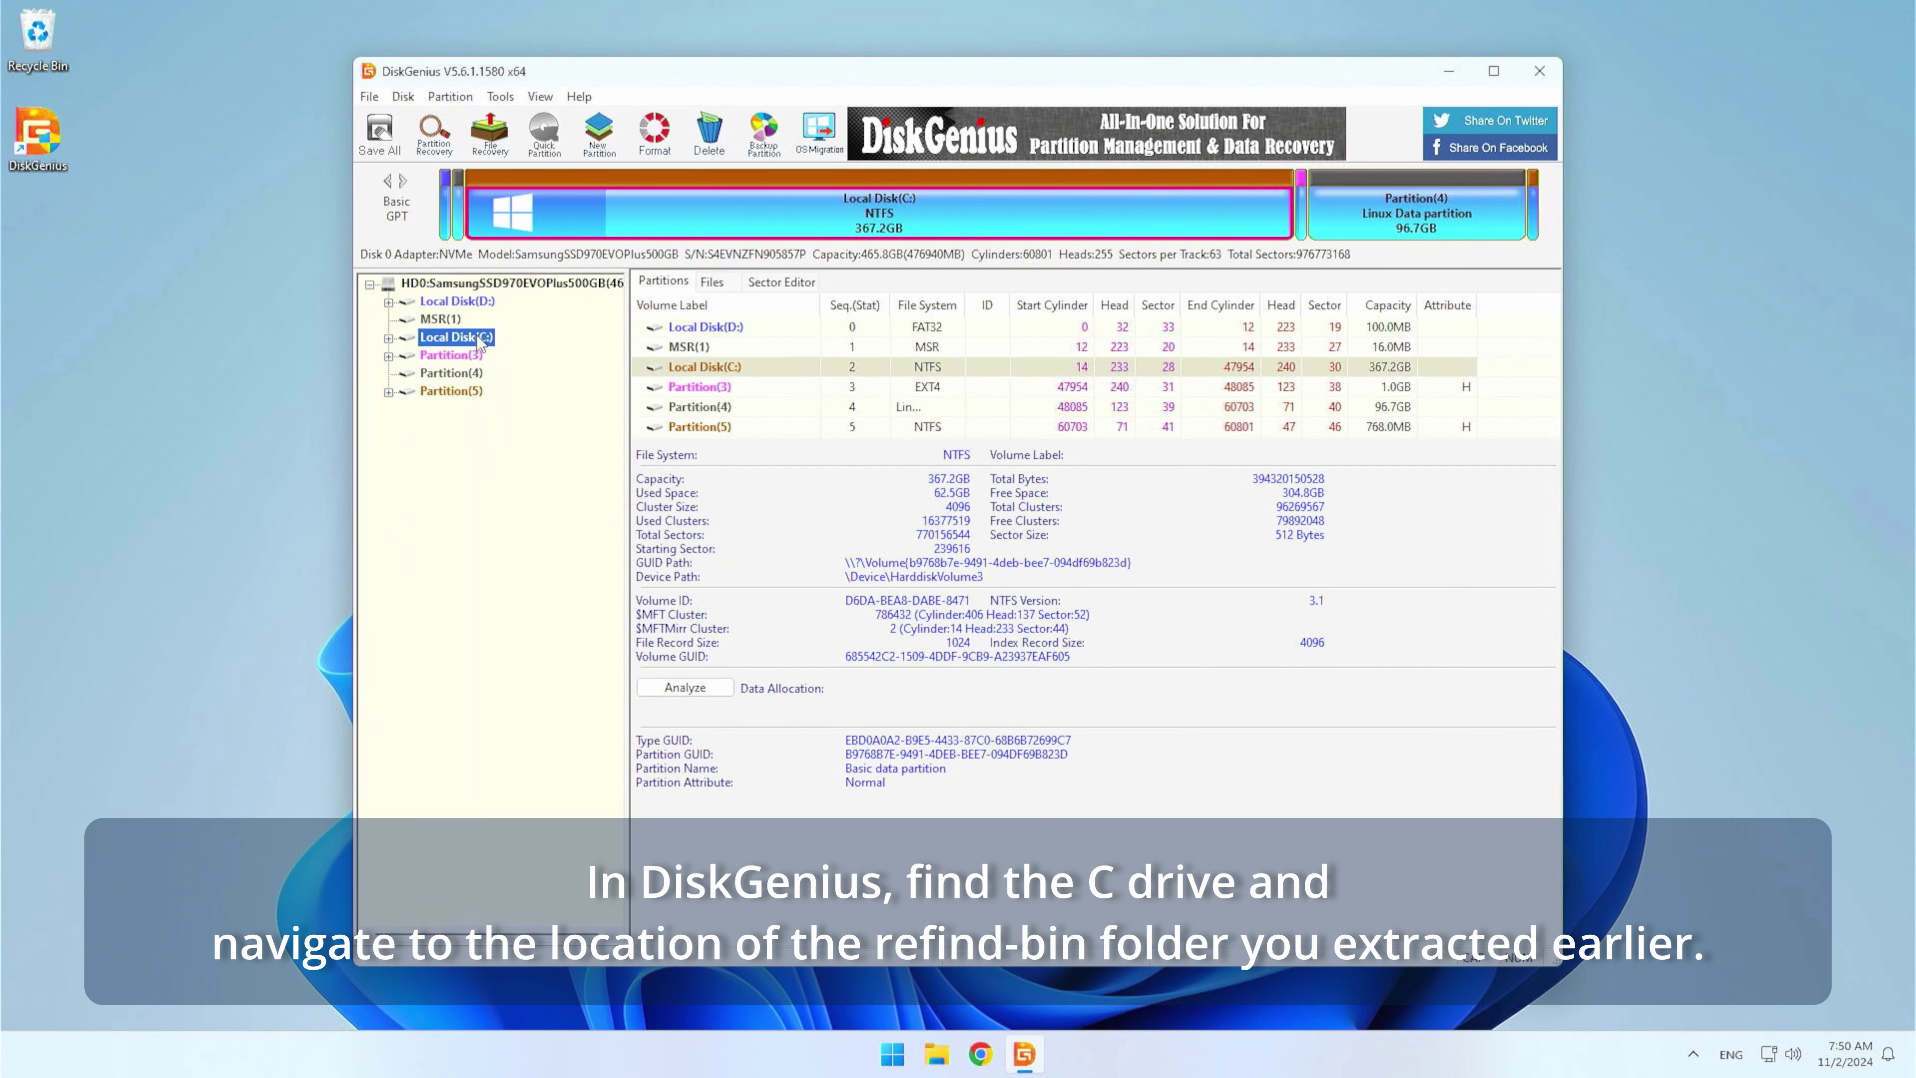
double_click(480, 340)
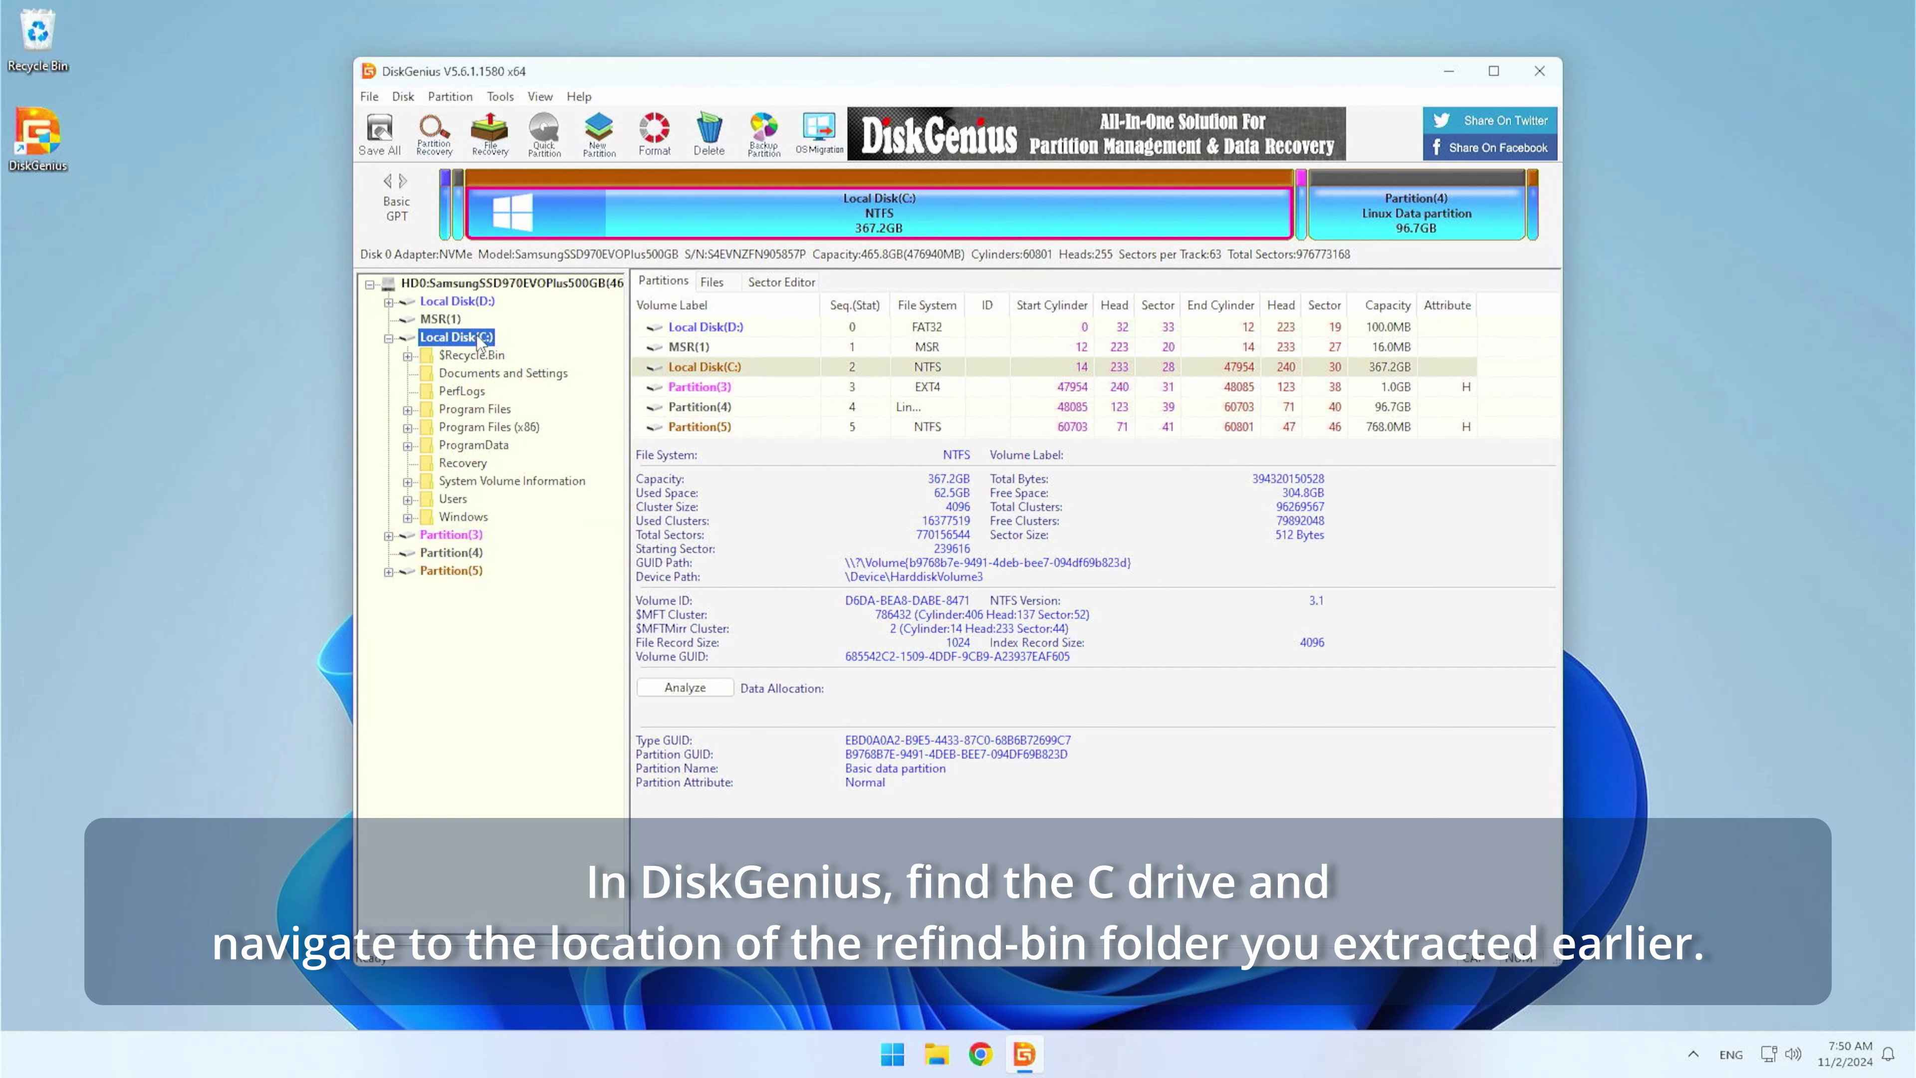
click(455, 501)
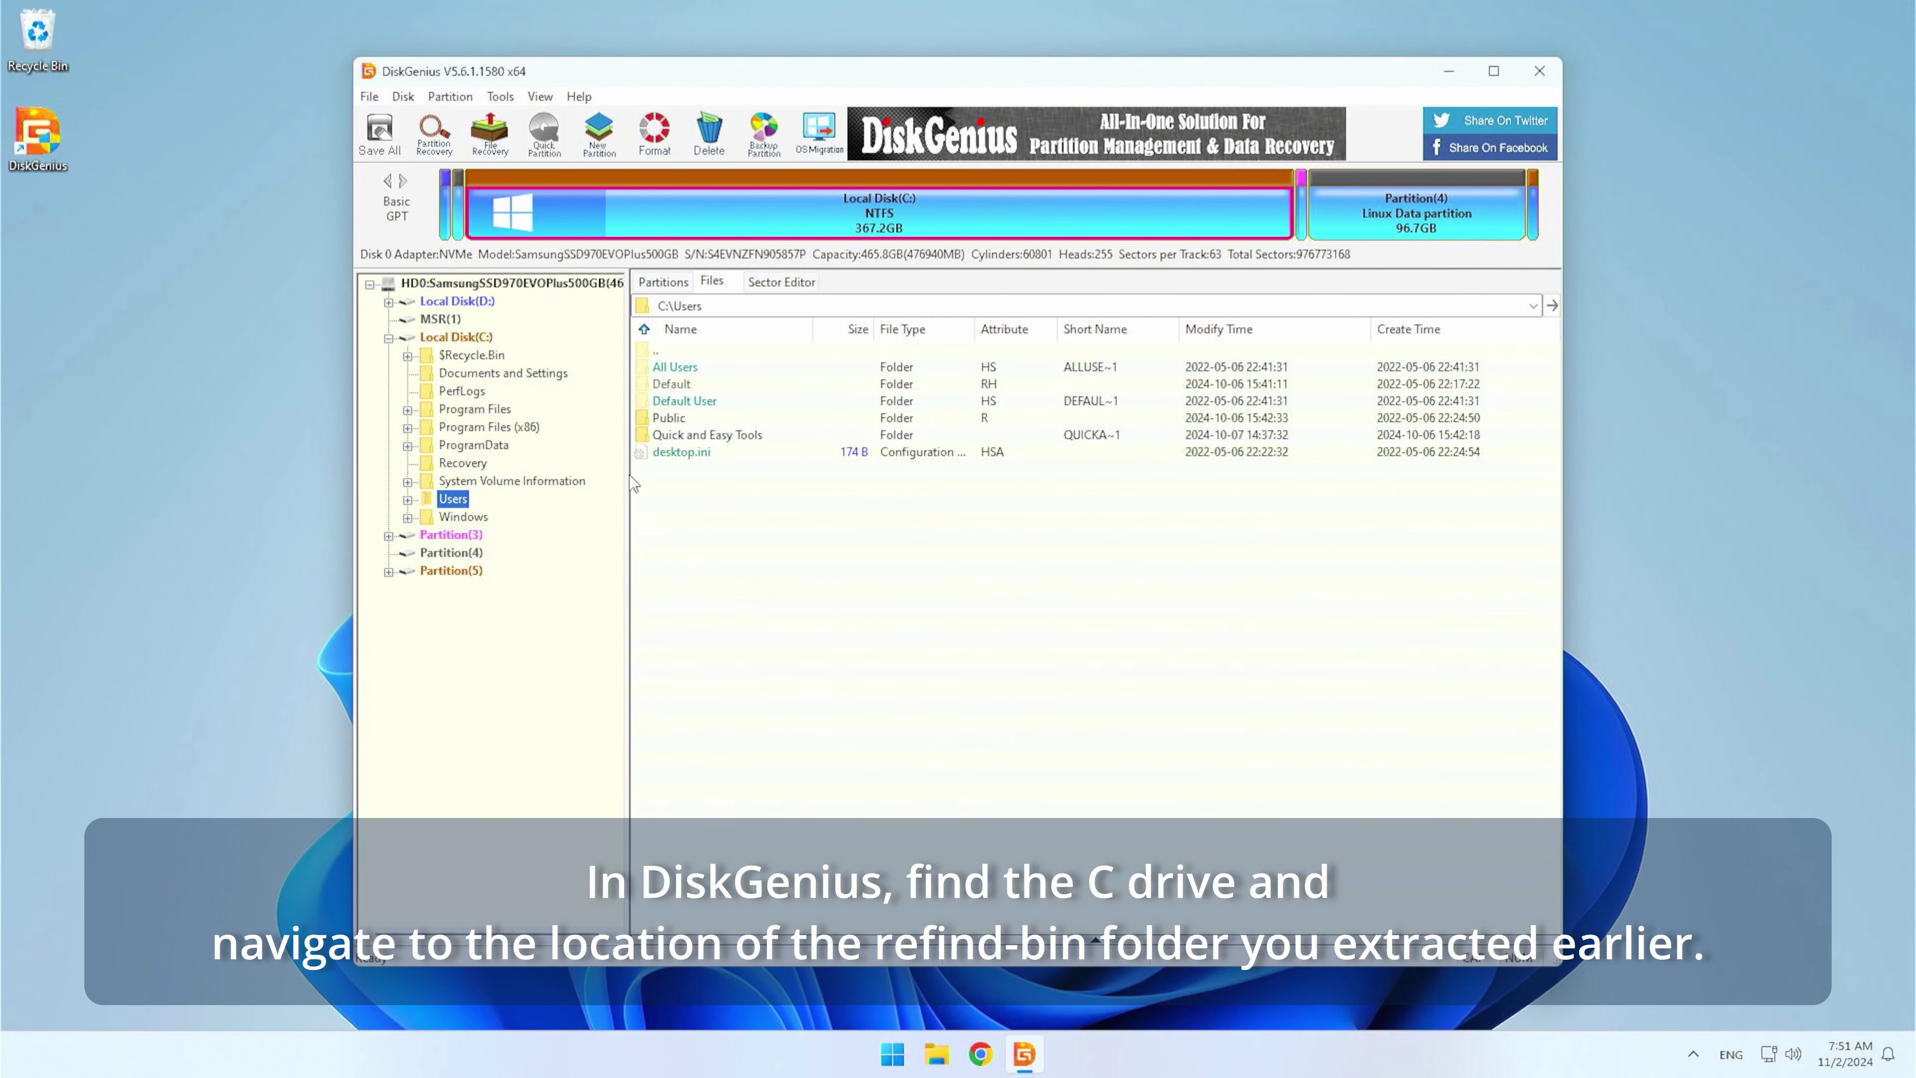
click(694, 438)
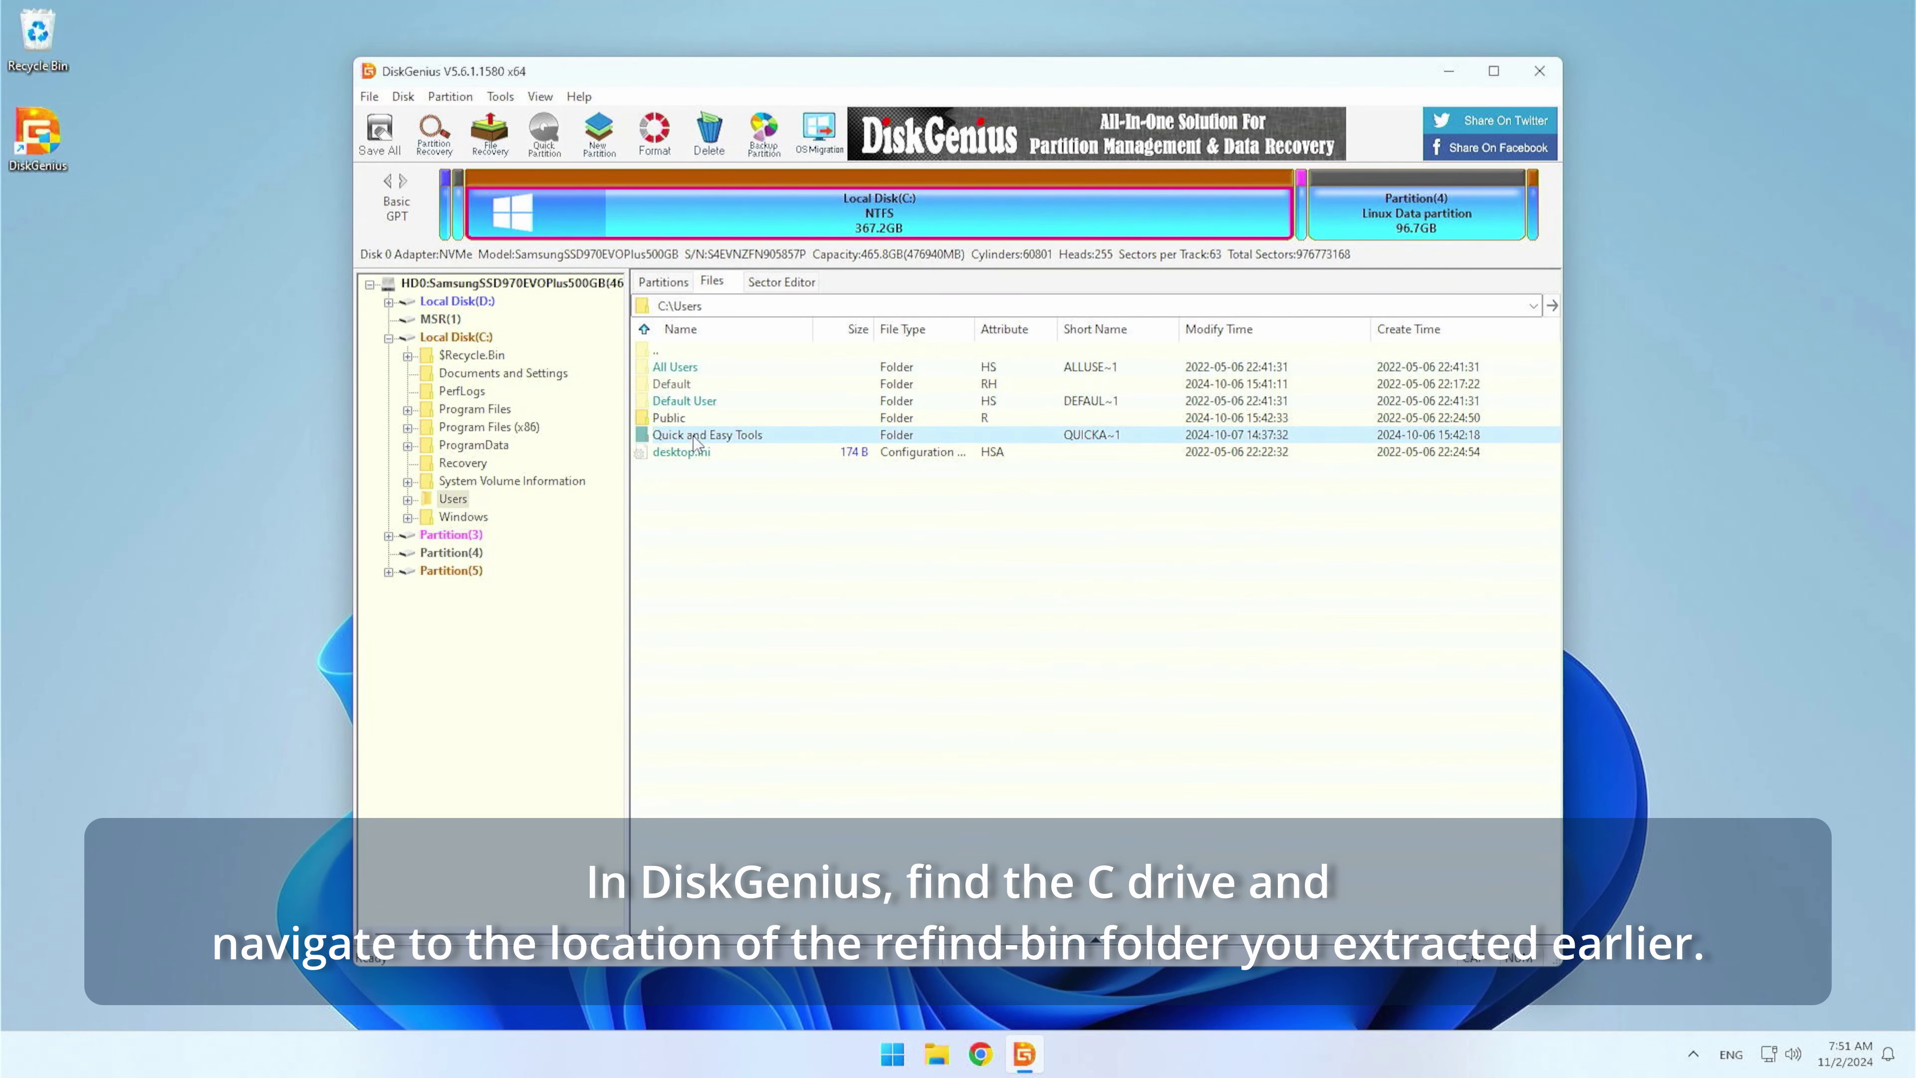
double_click(739, 438)
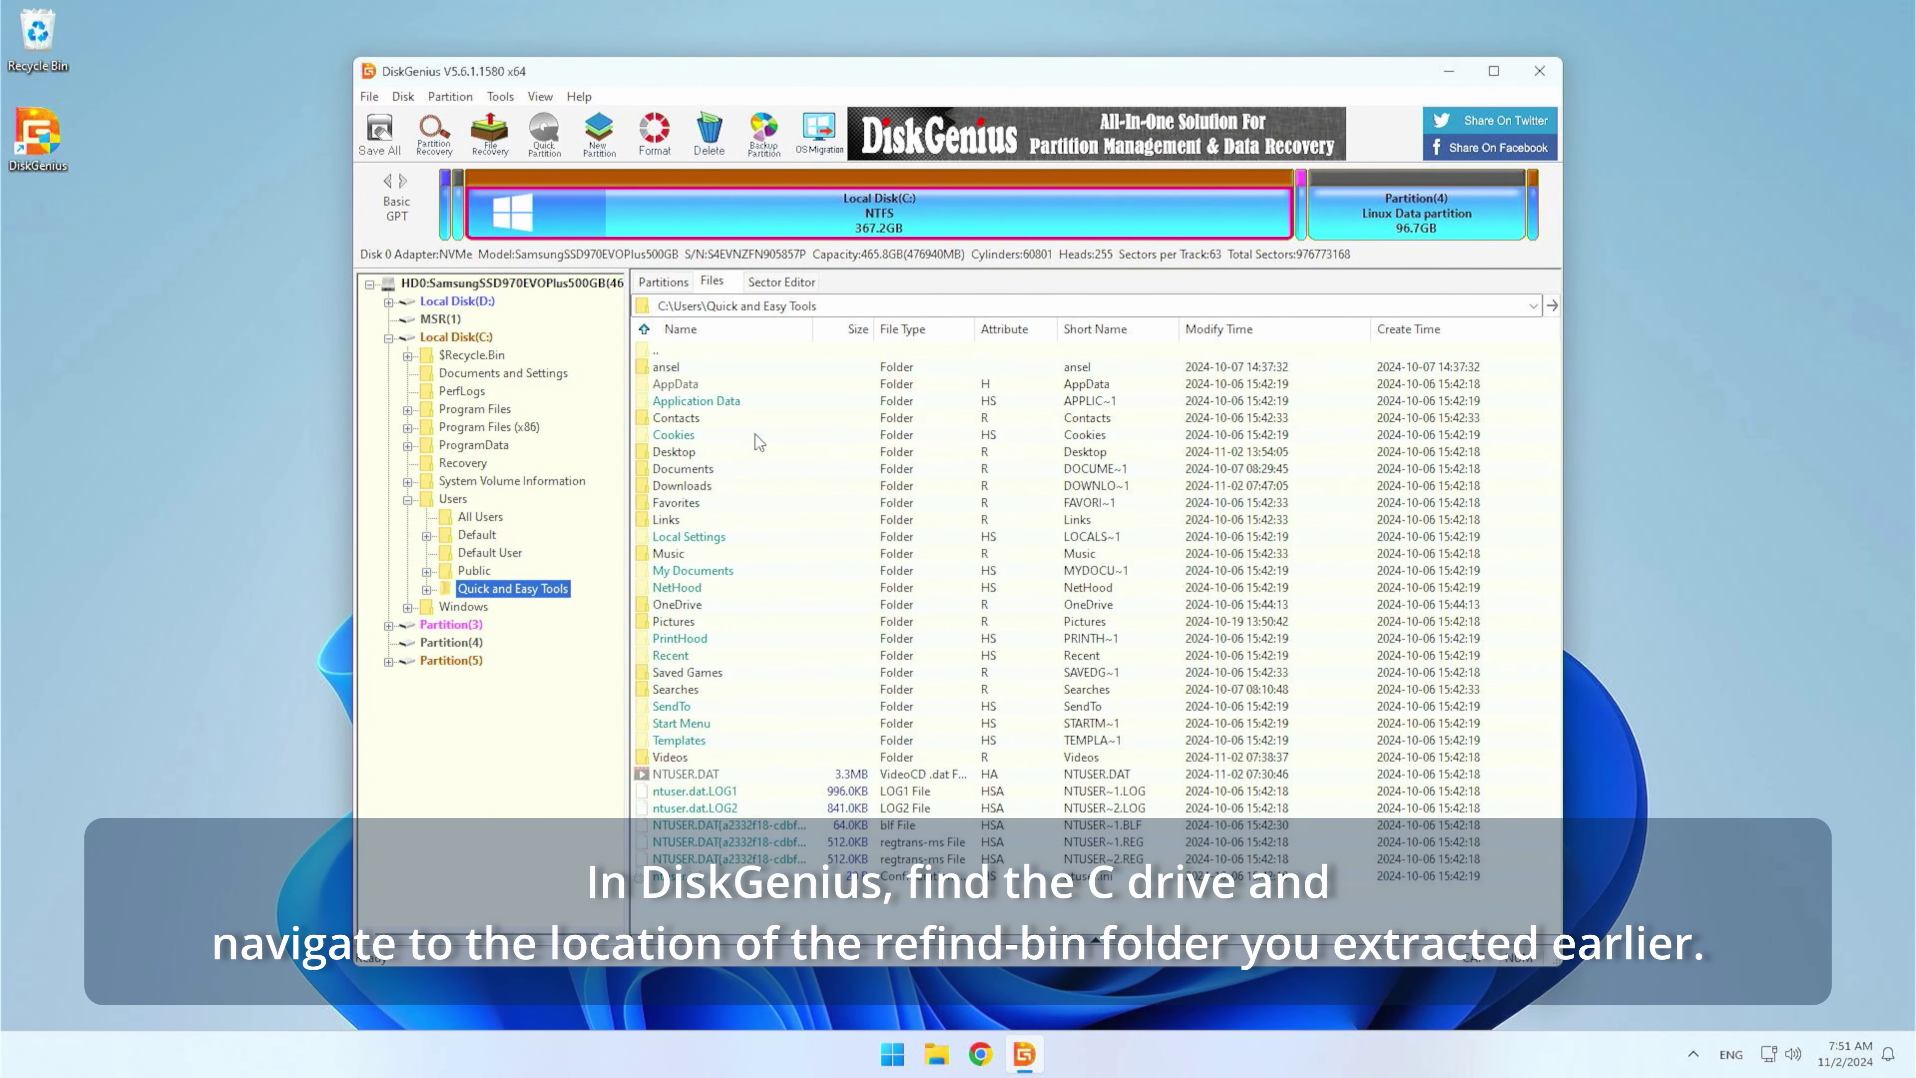
click(702, 486)
double_click(701, 486)
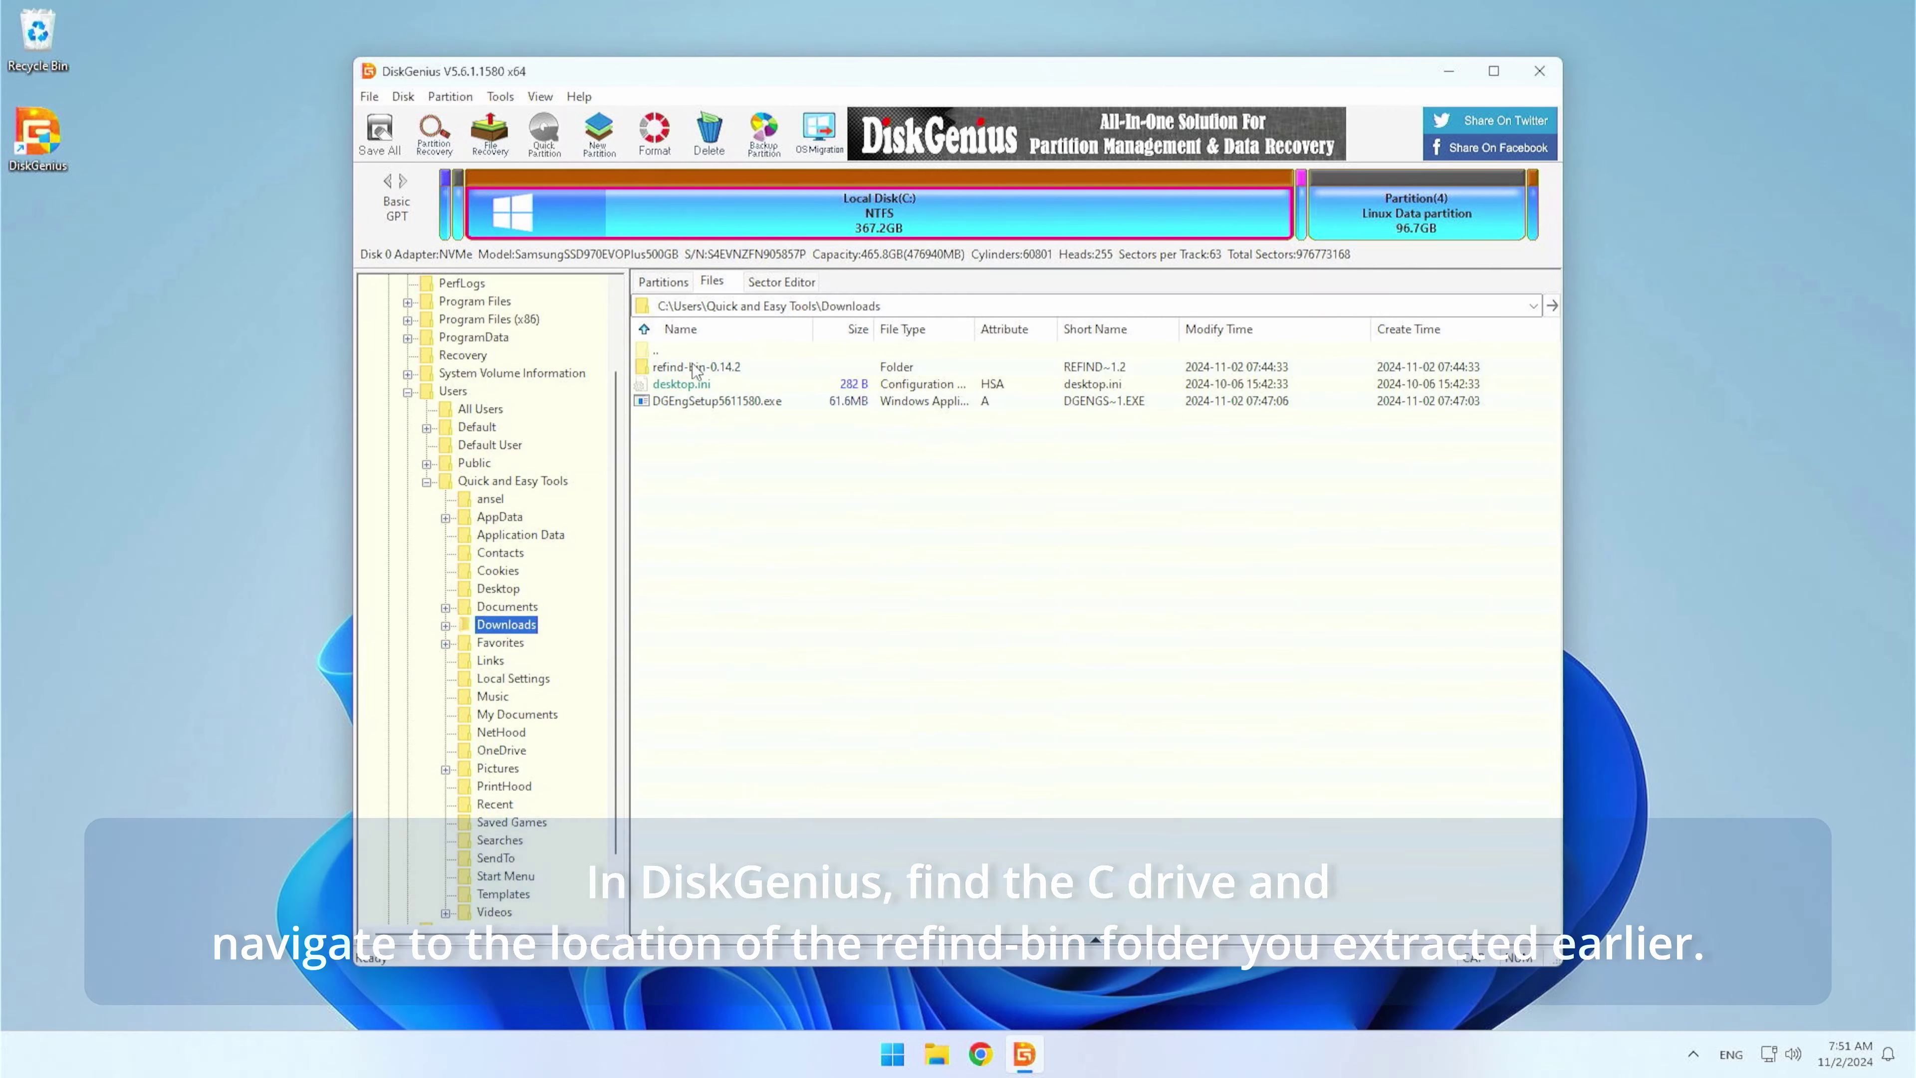
double_click(696, 367)
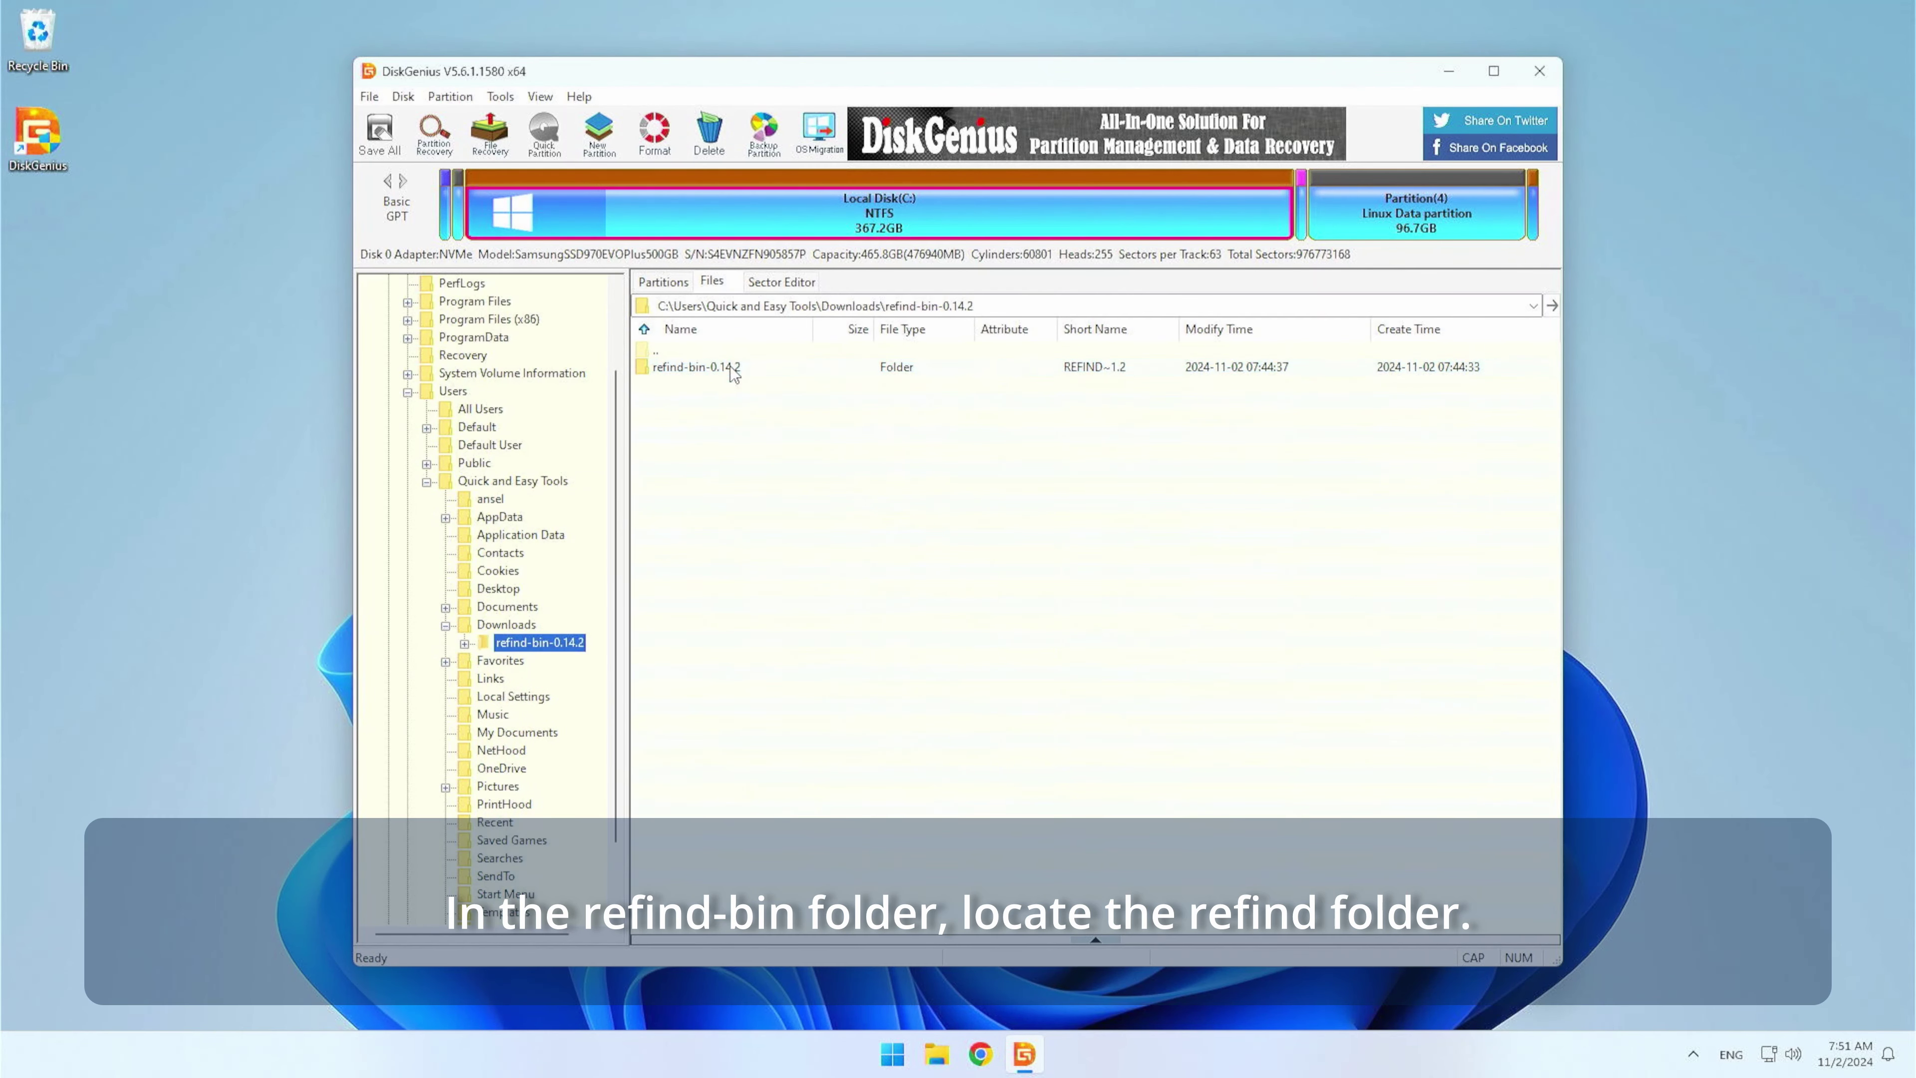
double_click(733, 370)
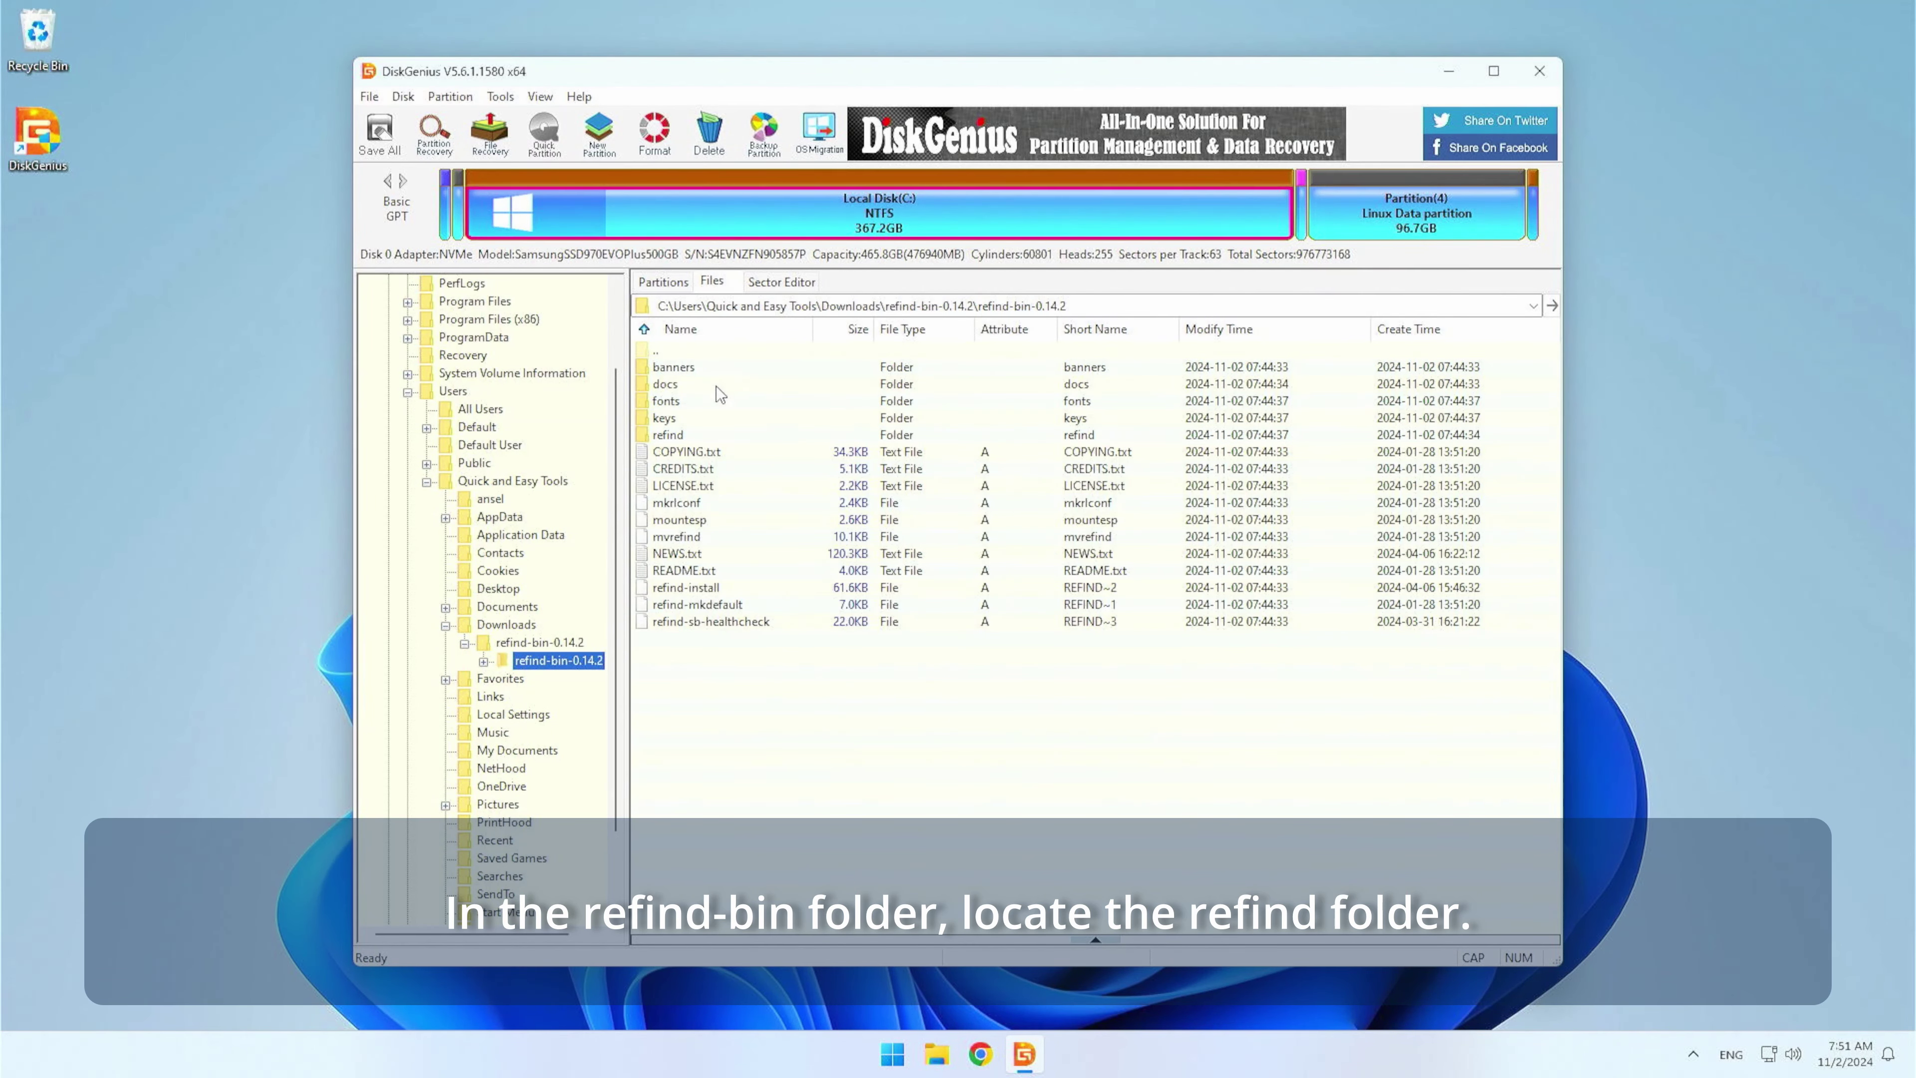
Step: Copy the refind folder to D:\EFI with the default file copy options and close the finished copy dialog
click(665, 438)
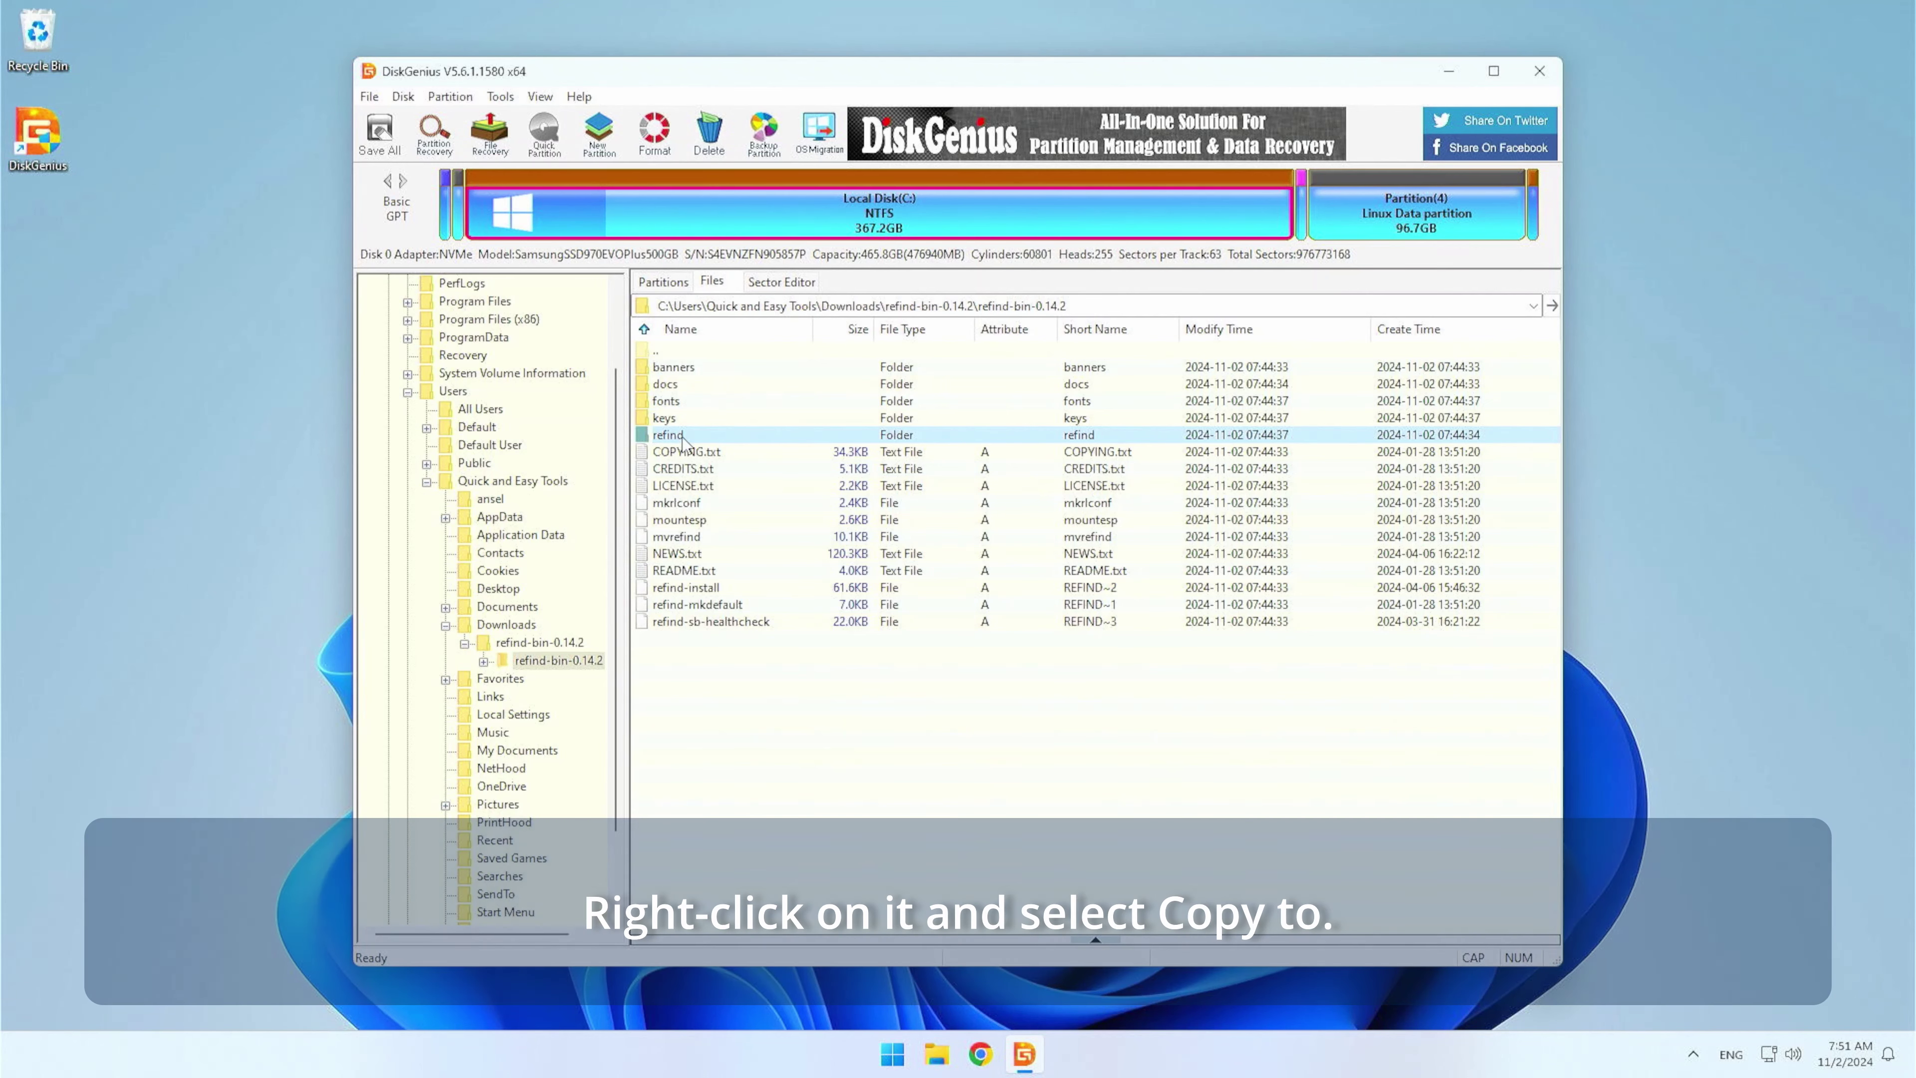
right_click(668, 442)
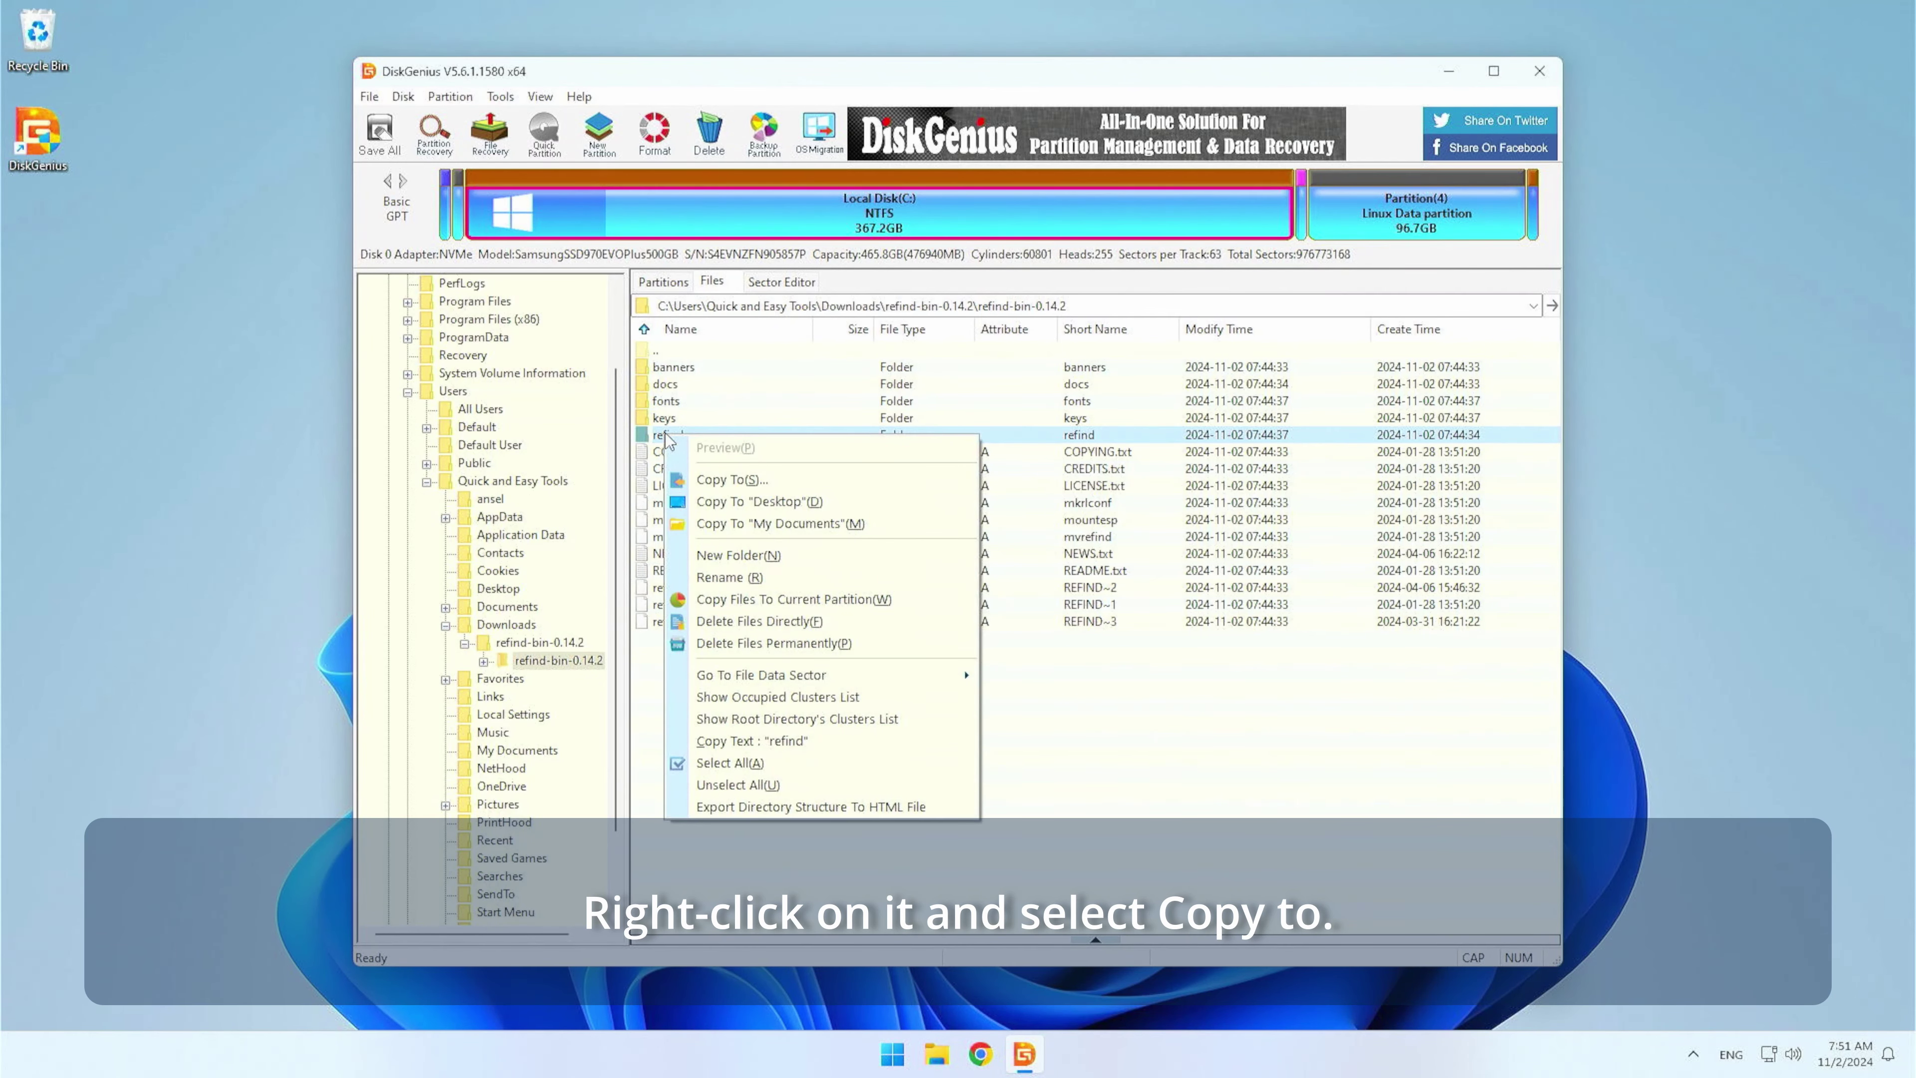
click(720, 483)
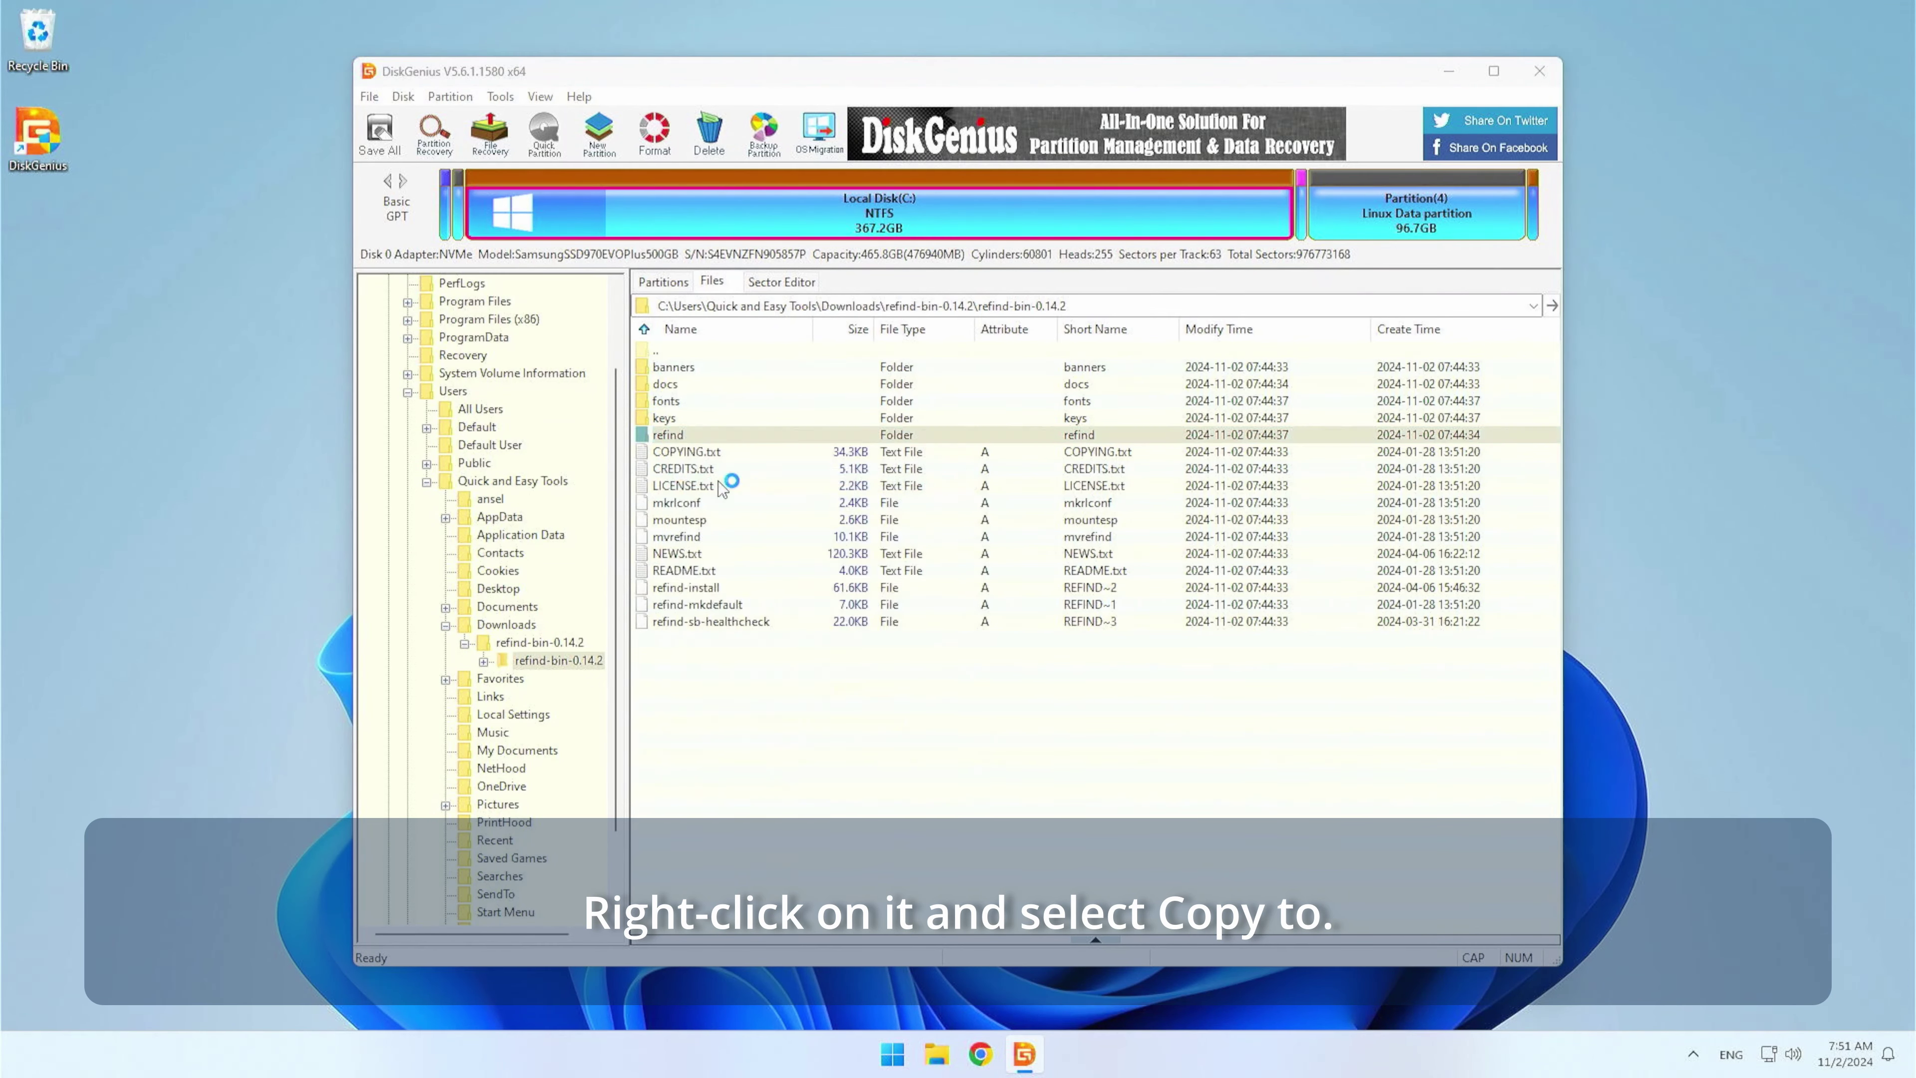
scroll(717, 521, down, 2)
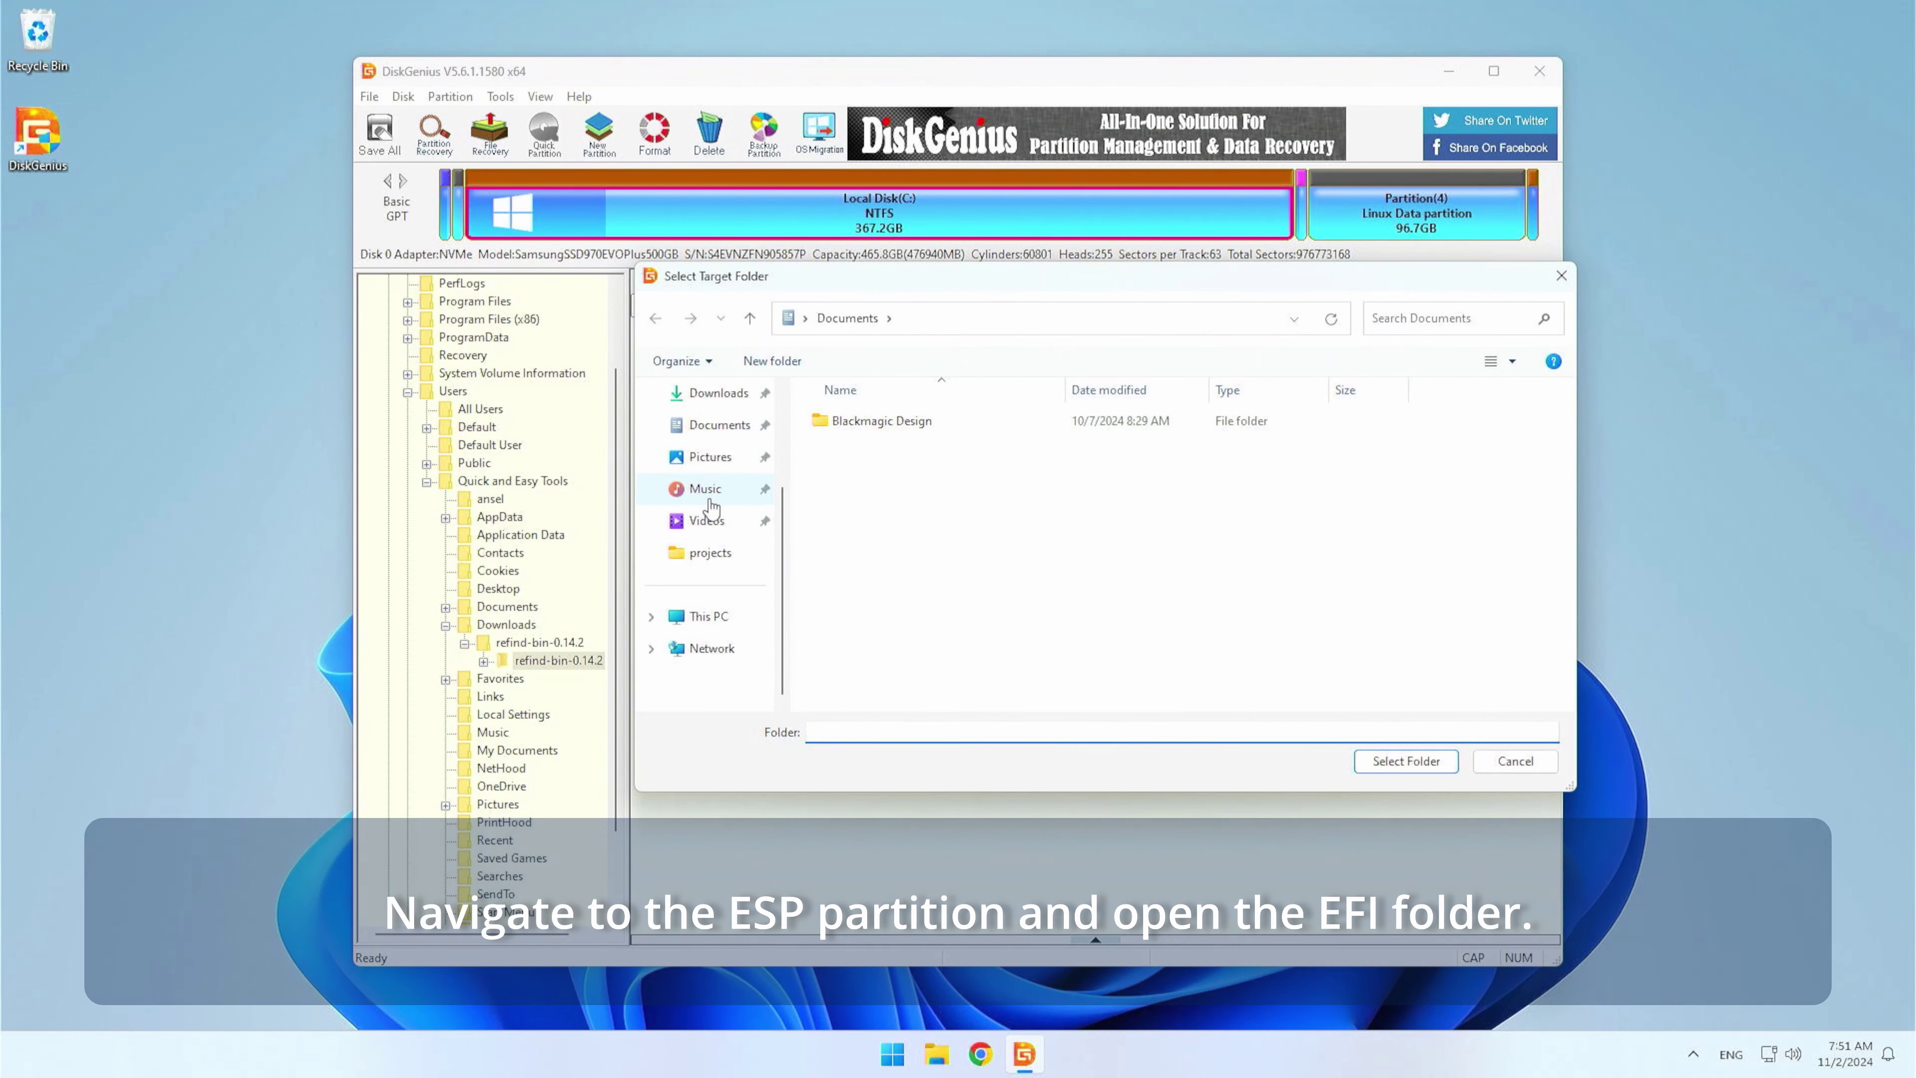
click(707, 615)
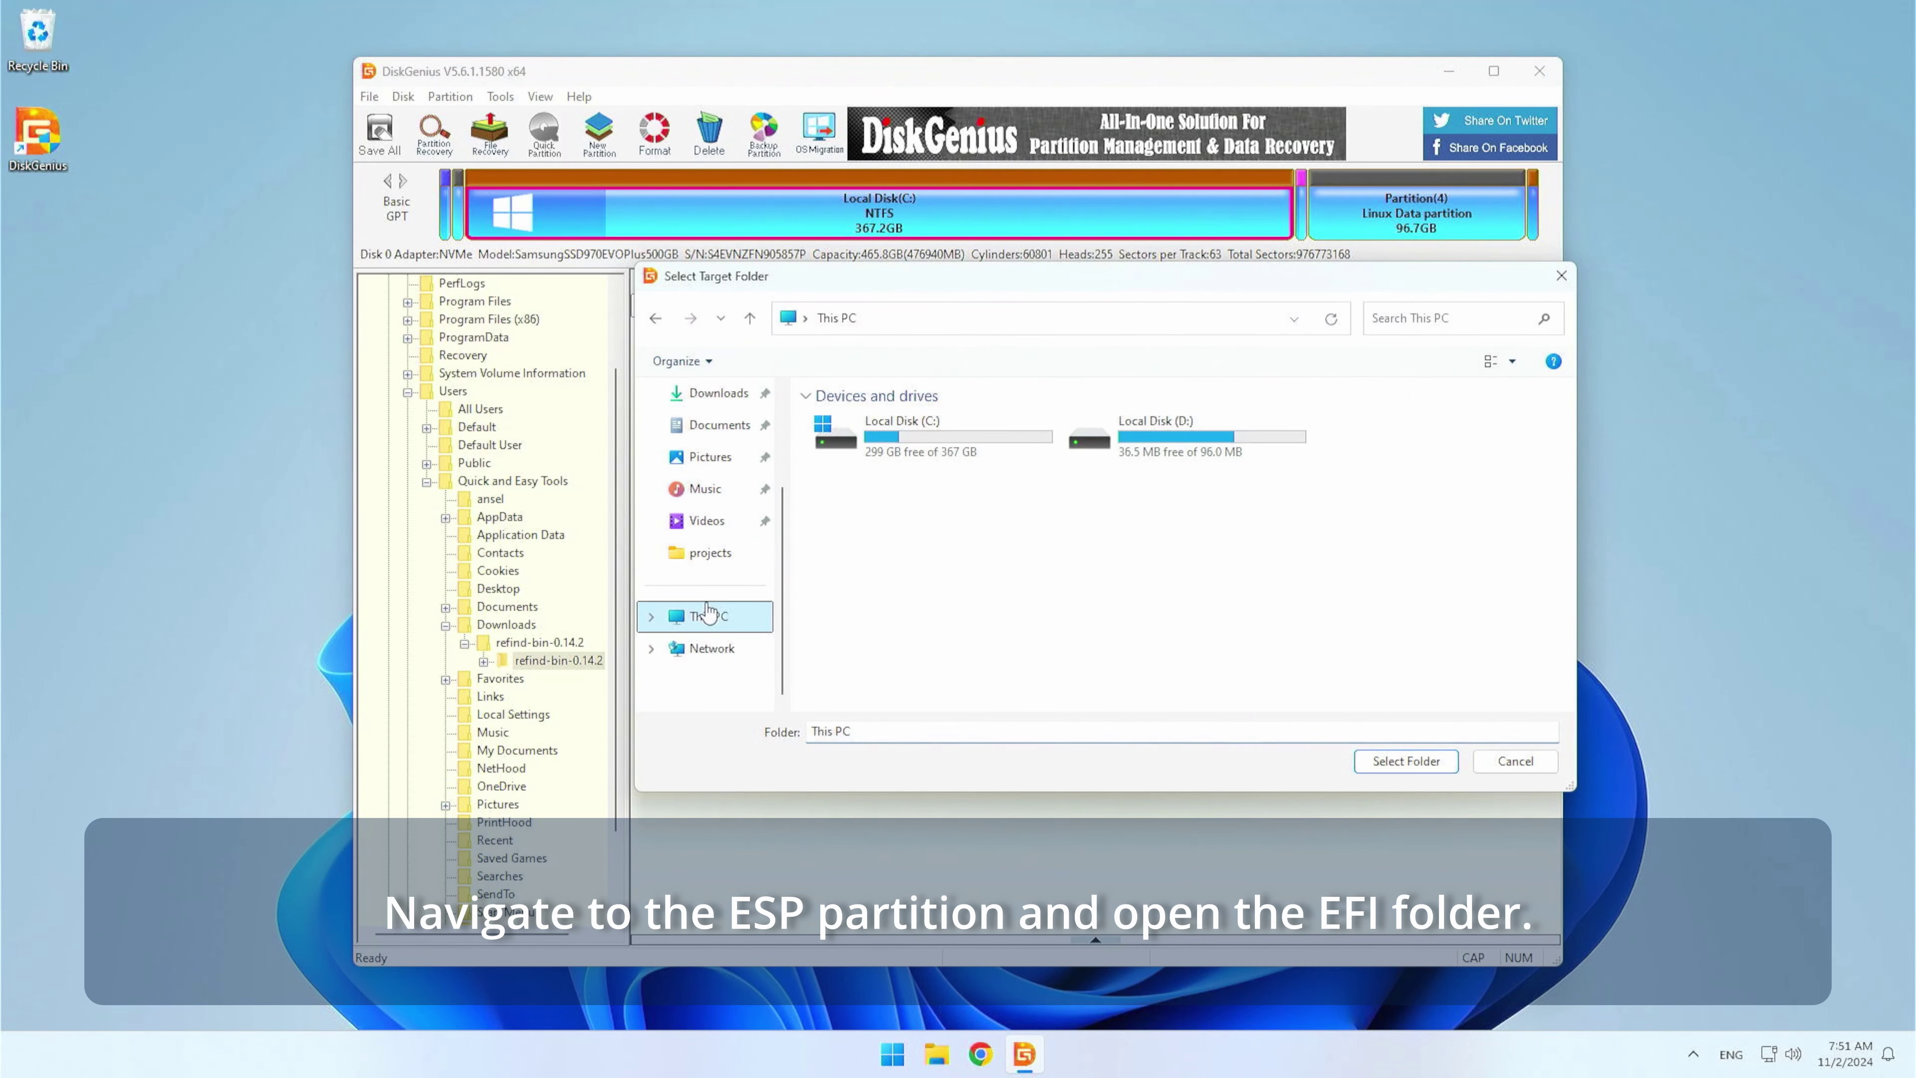
double_click(1159, 449)
click(859, 422)
double_click(857, 422)
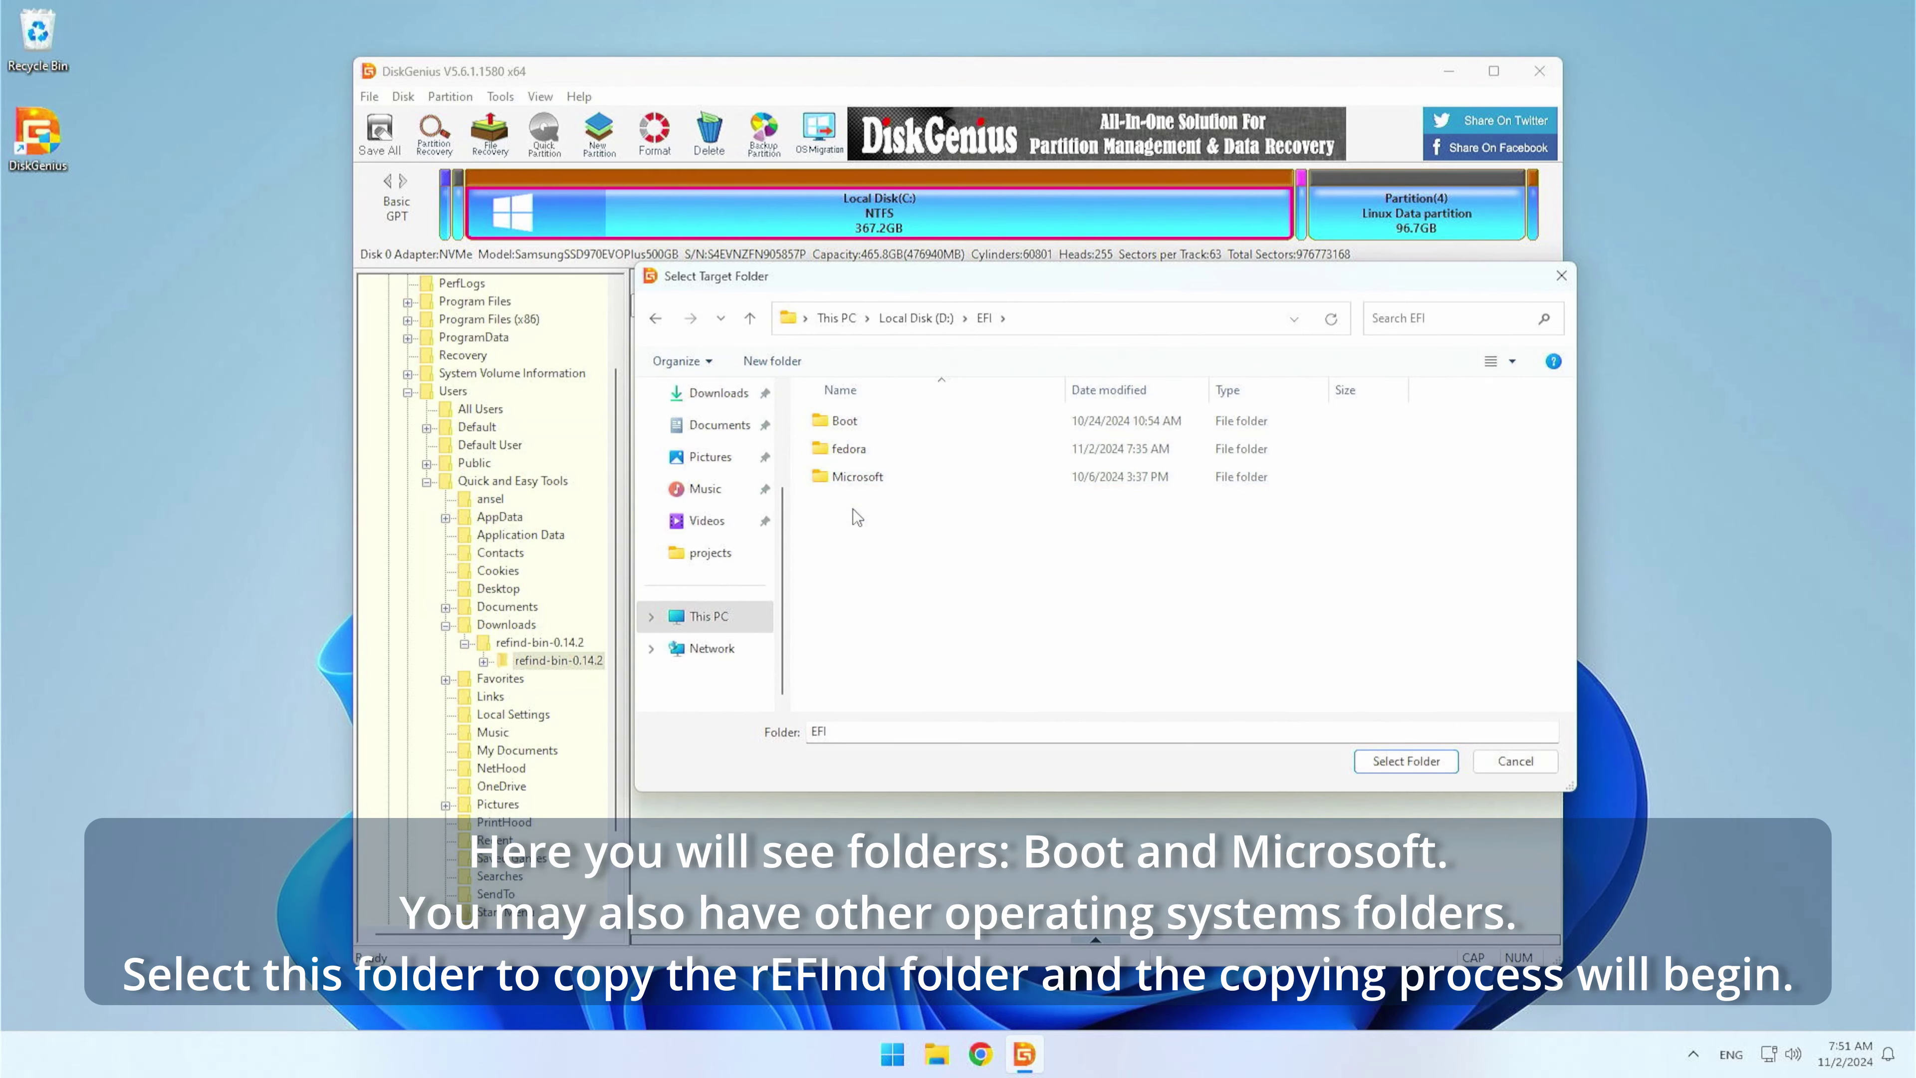
click(1404, 763)
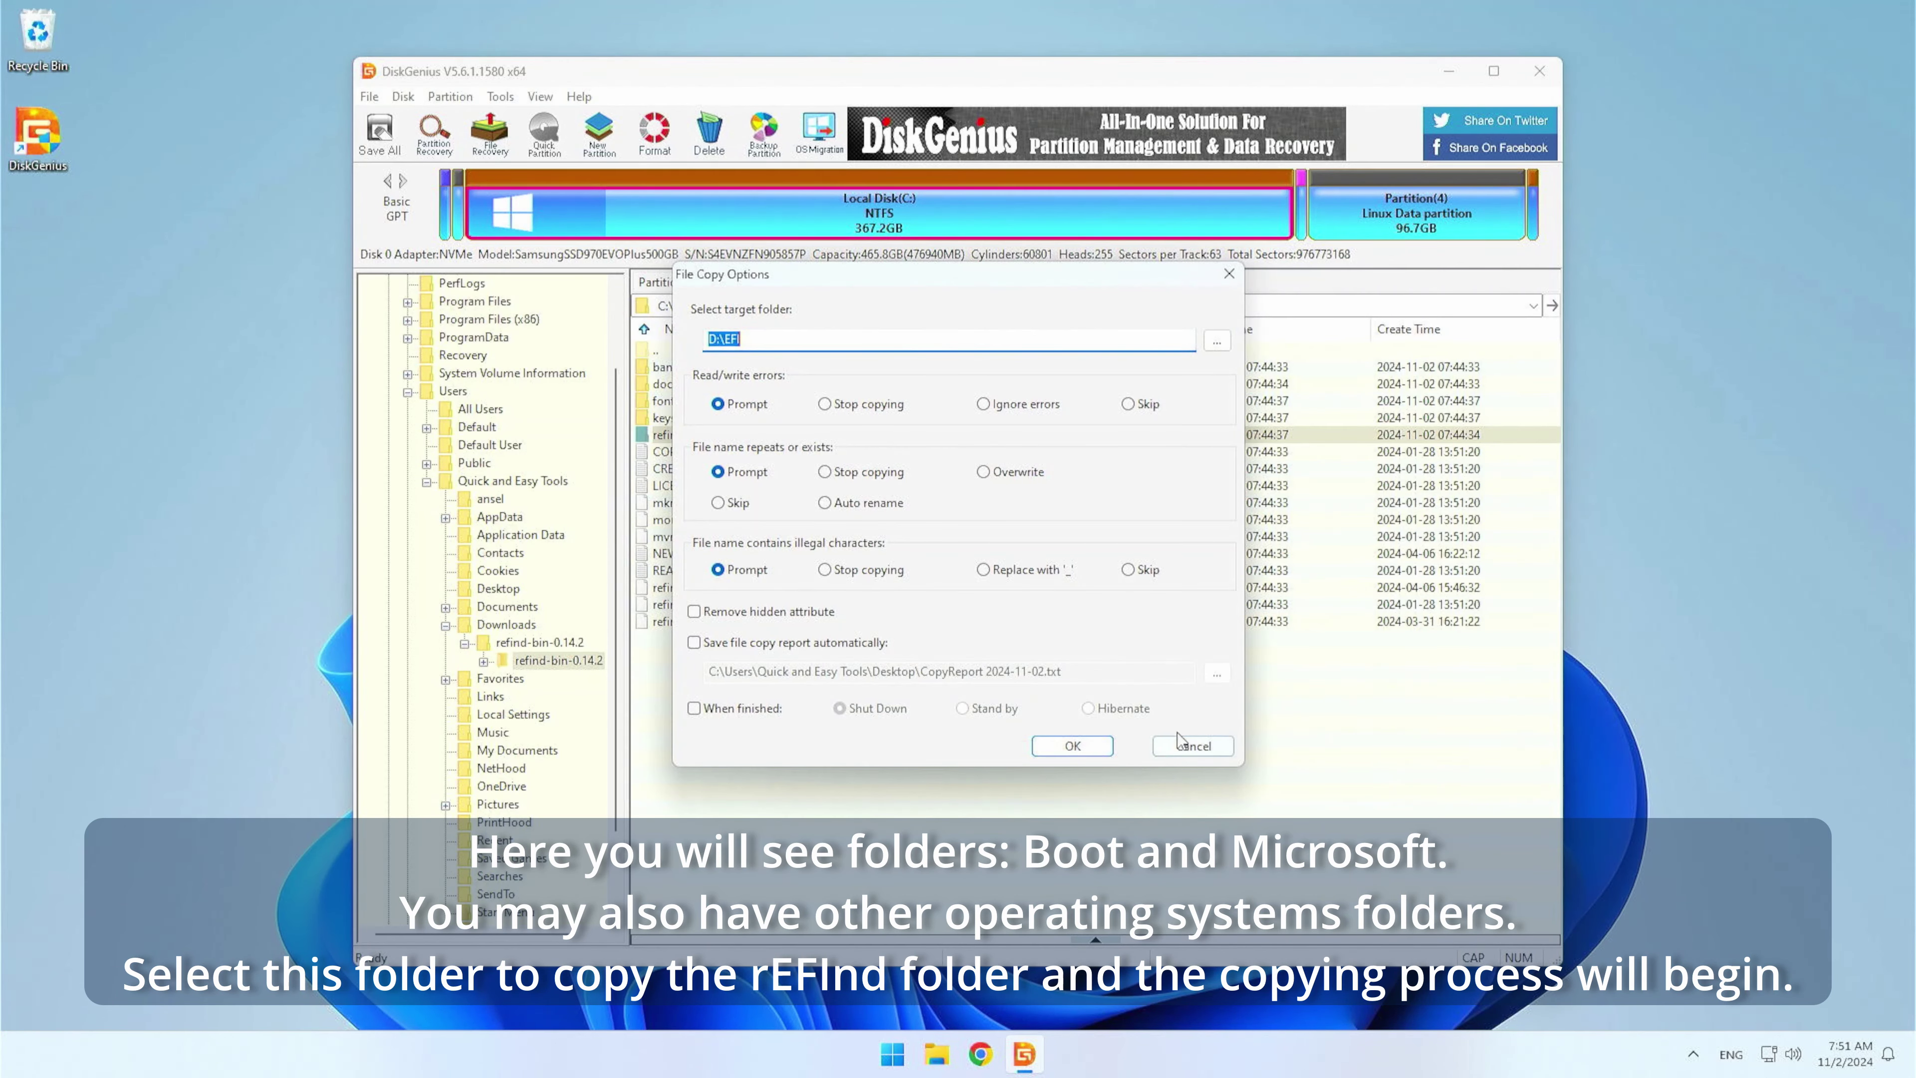
click(1092, 749)
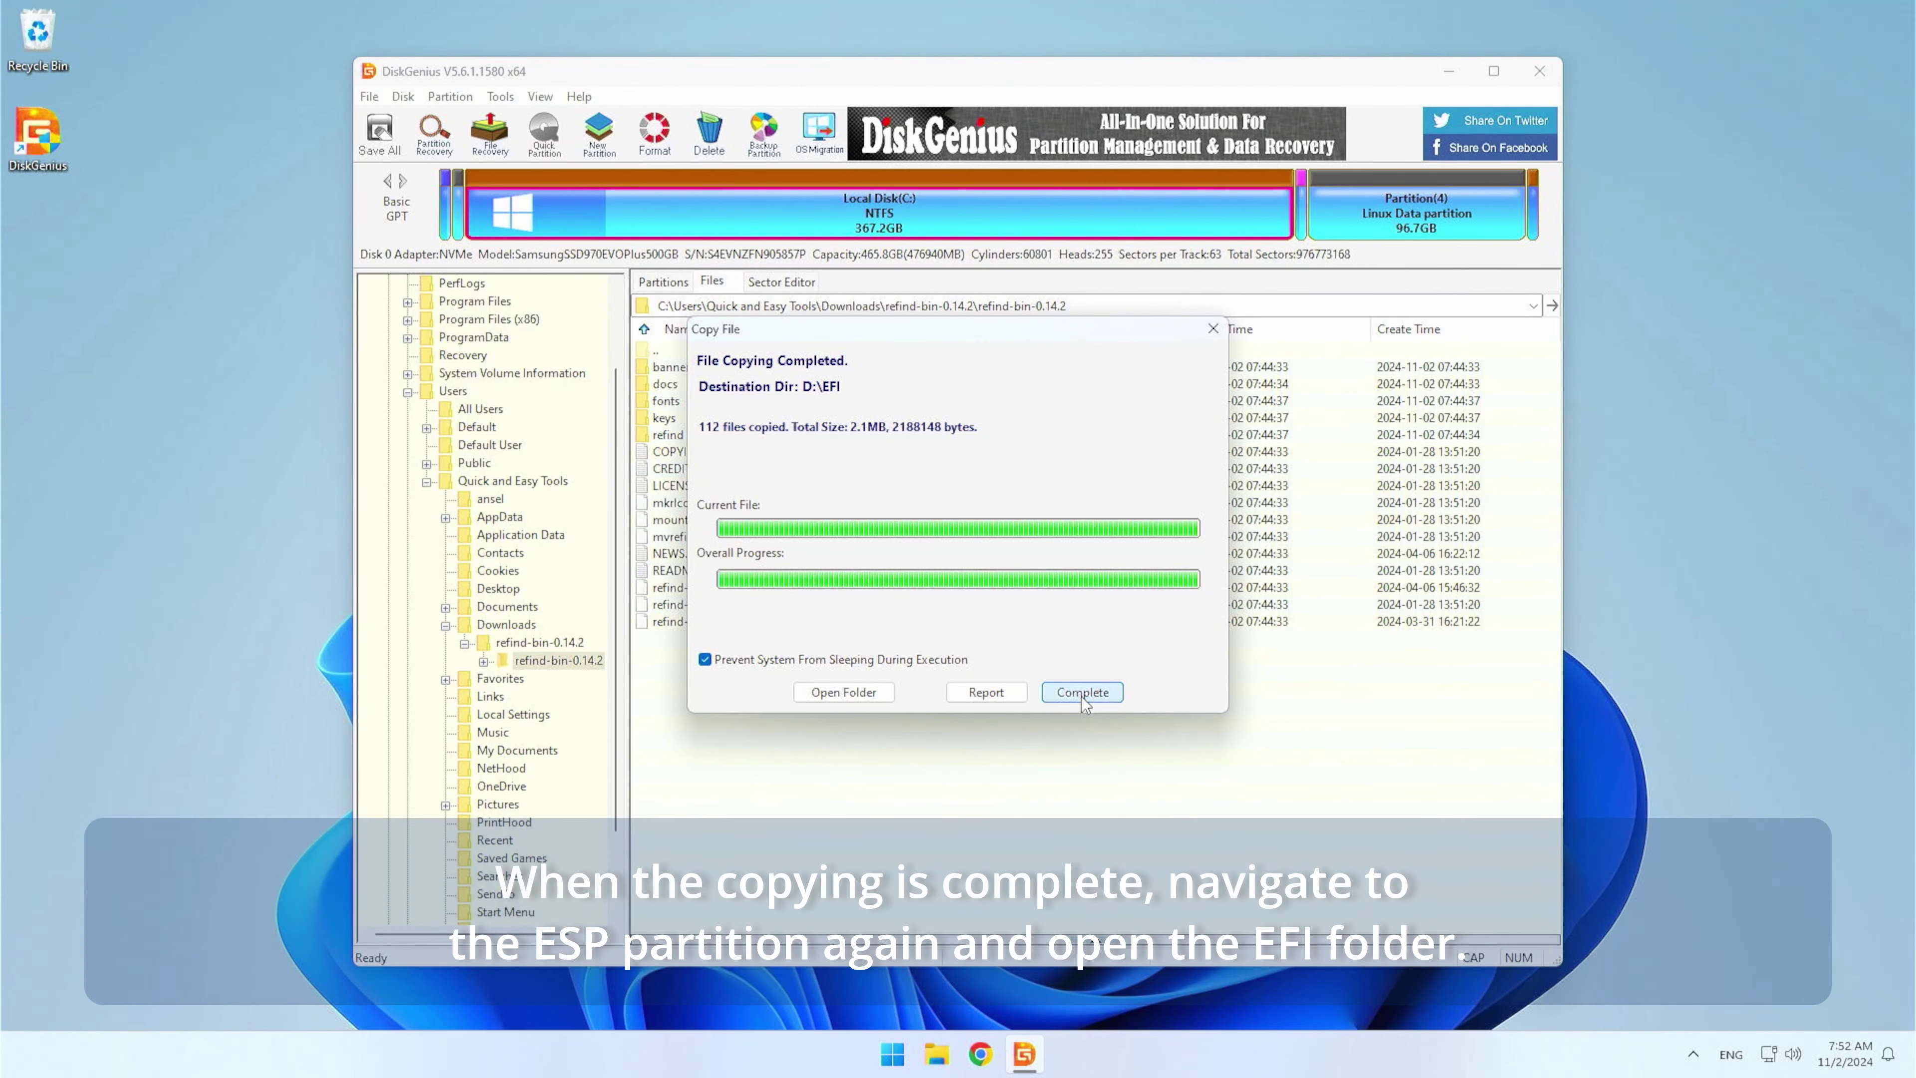
click(1084, 698)
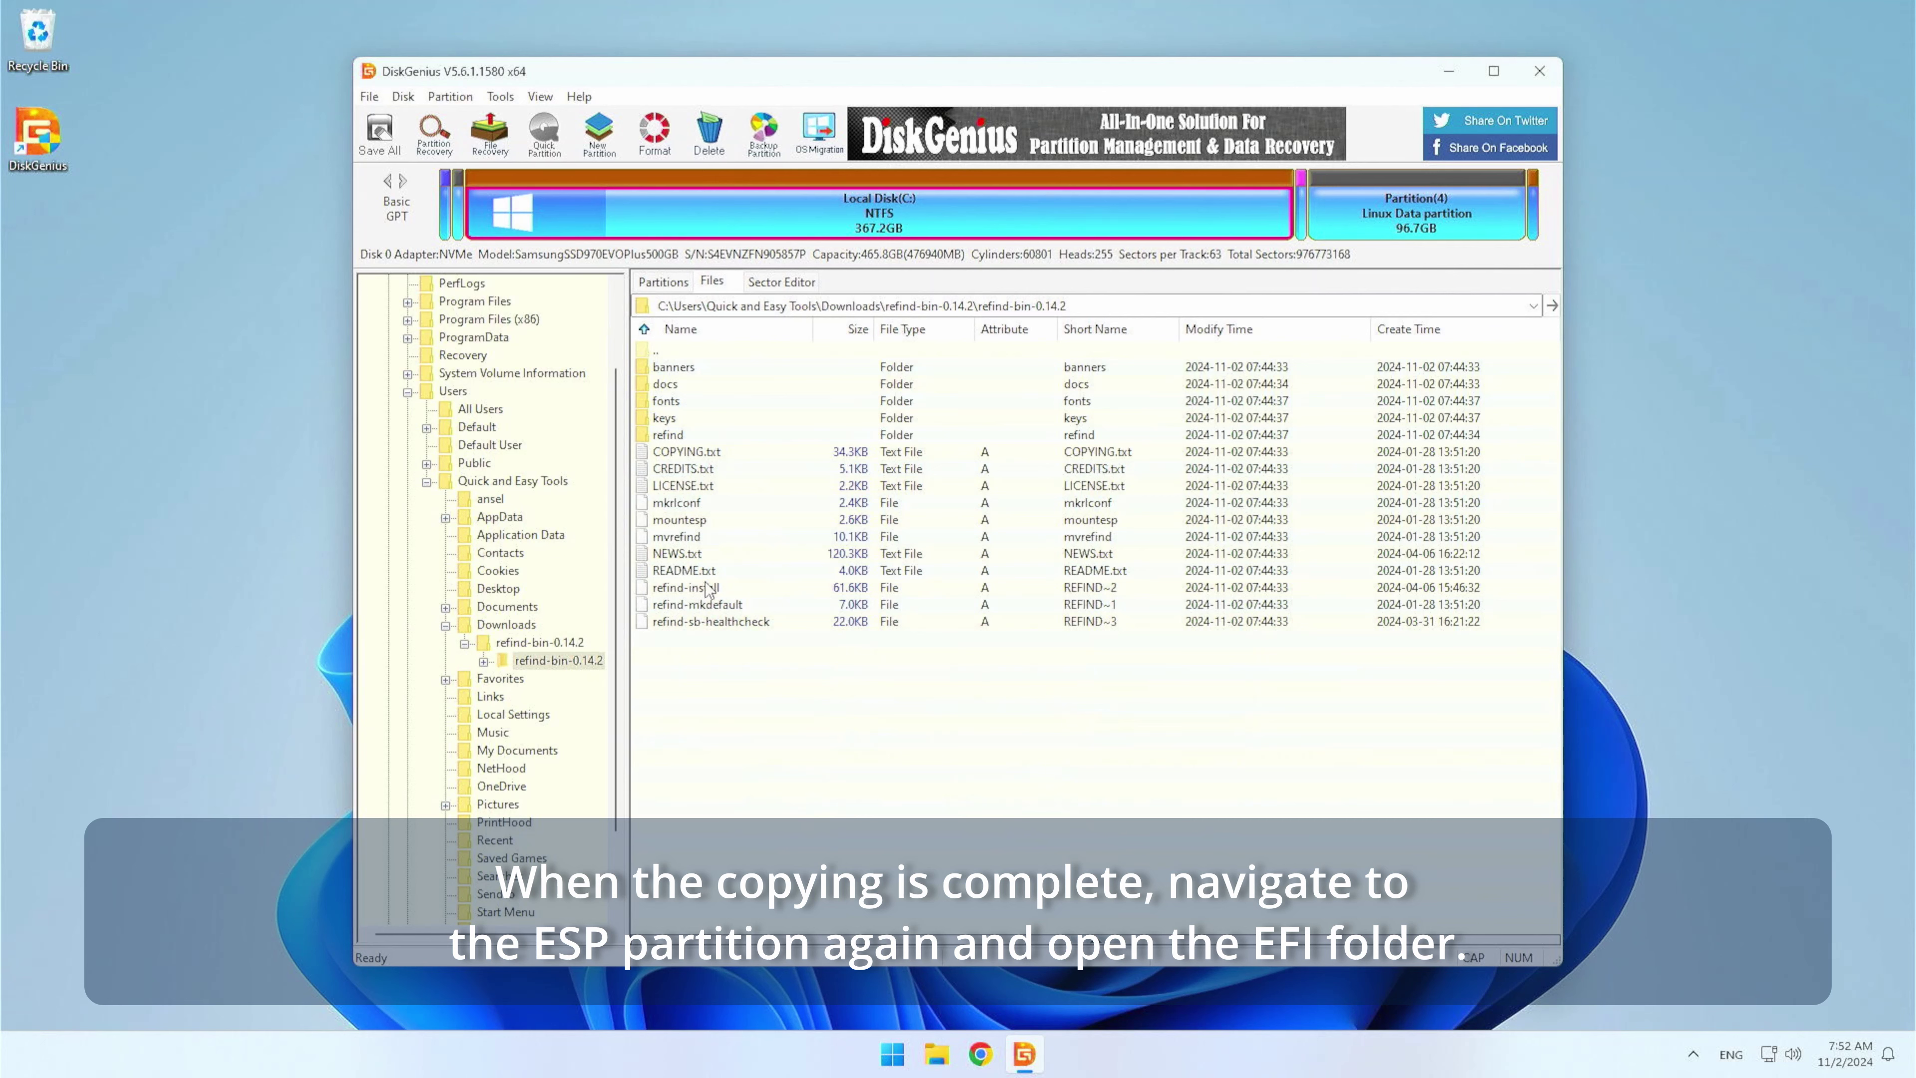
Step: Go to Local Disk (D:) and open the copied refind folder inside EFI
scroll(539, 461, up, 2)
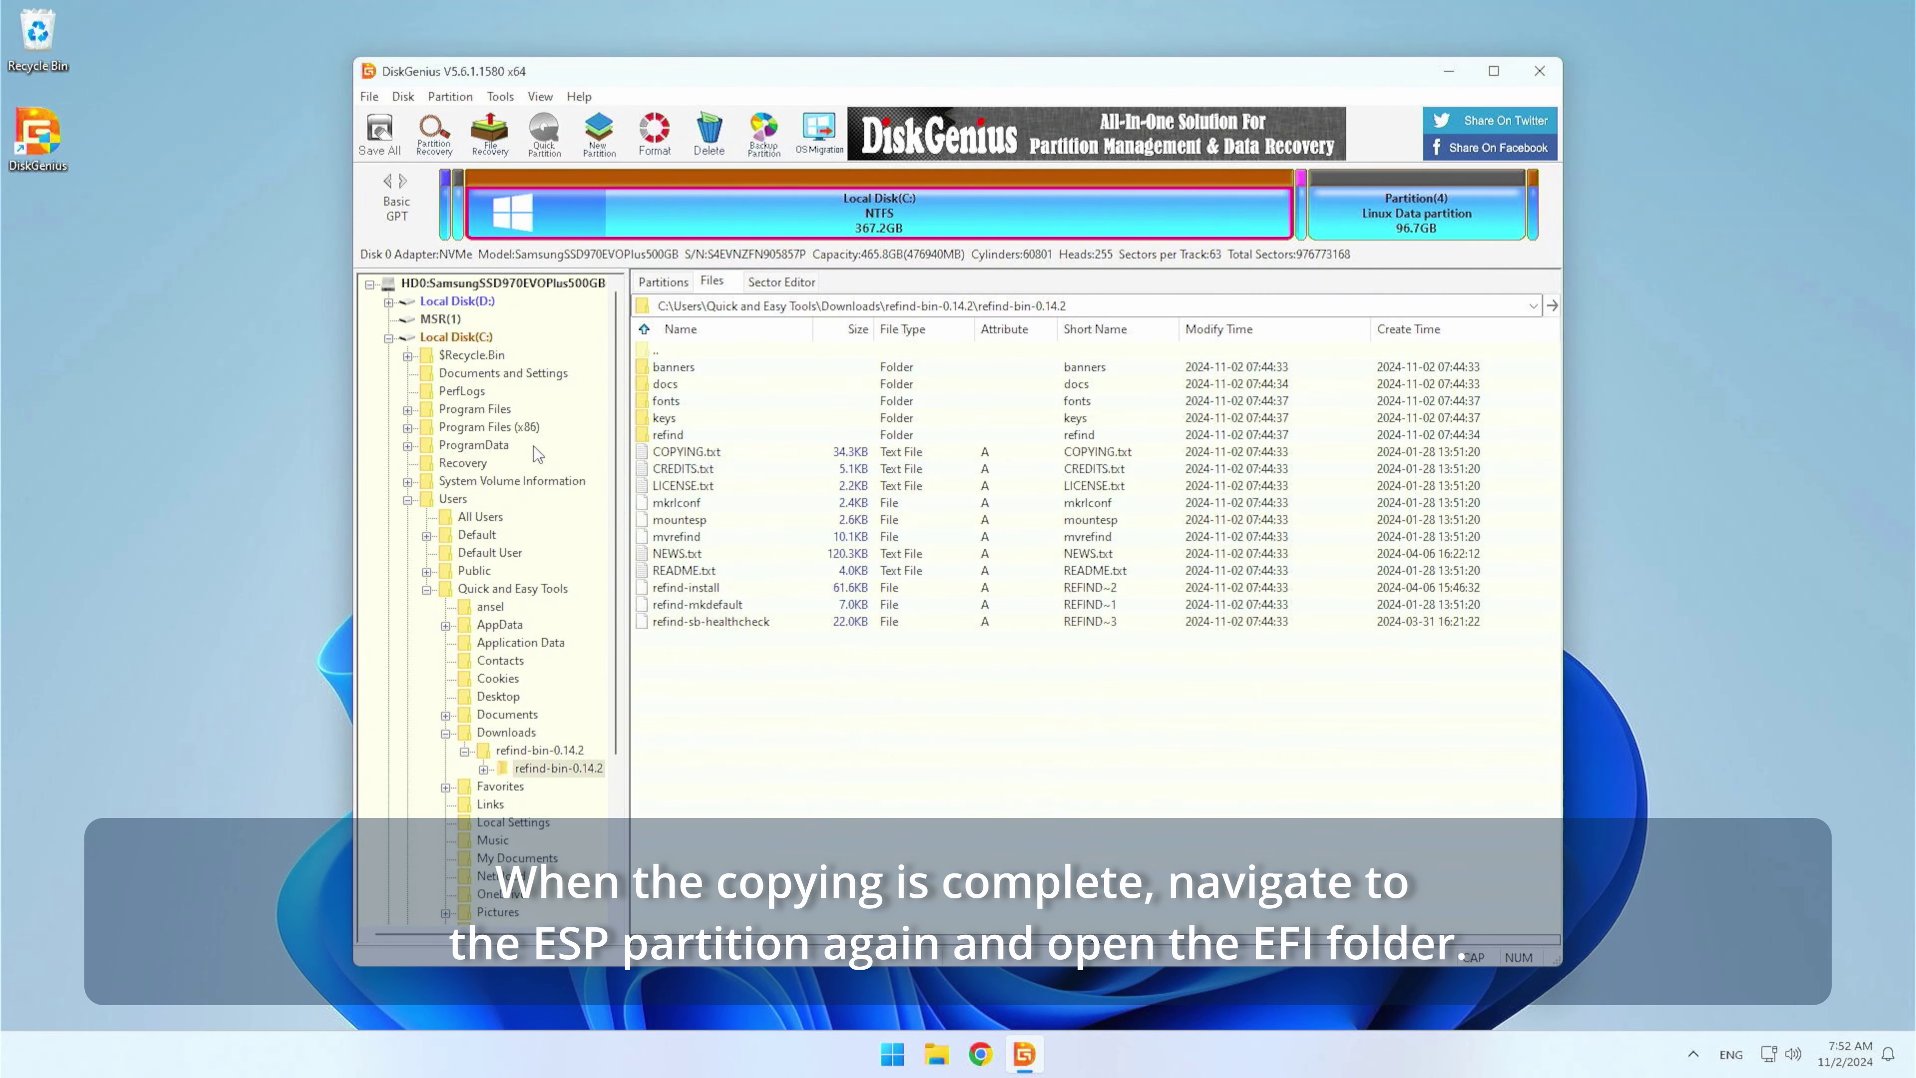
click(389, 337)
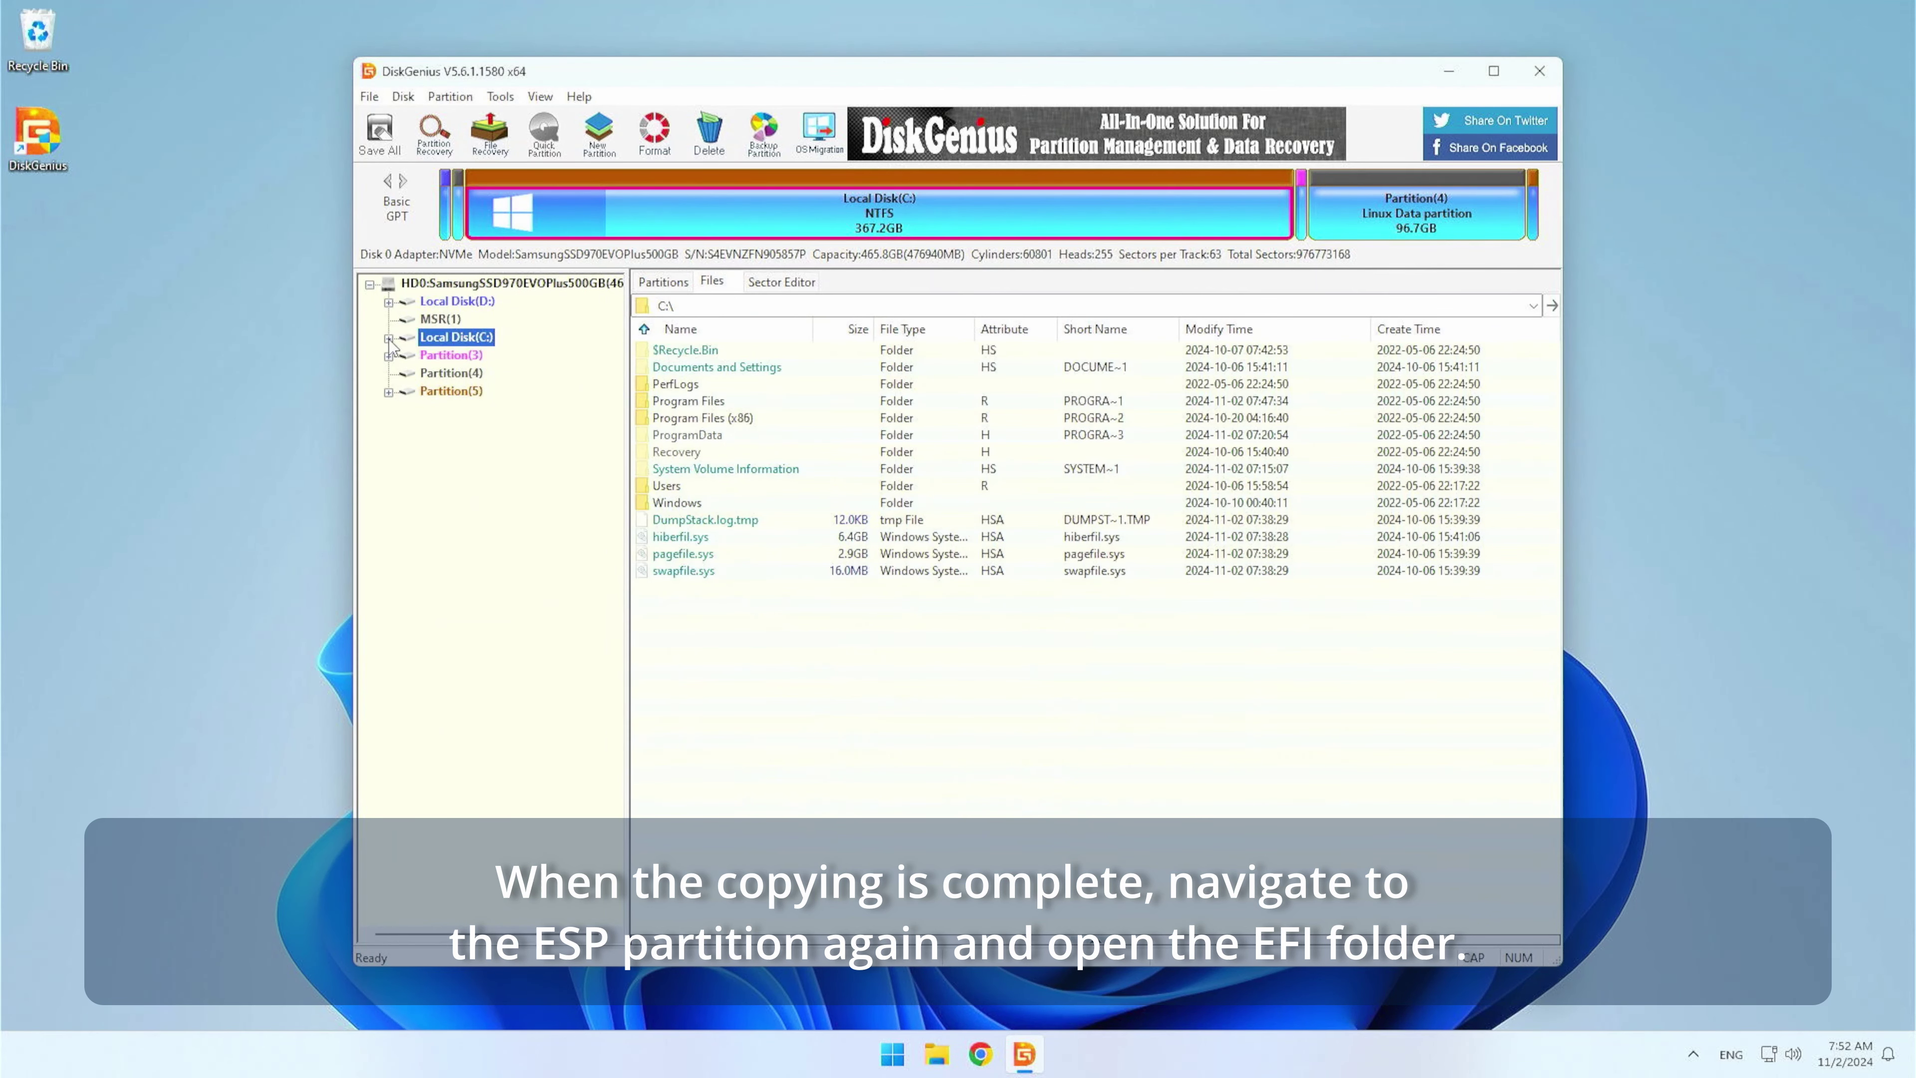
click(445, 303)
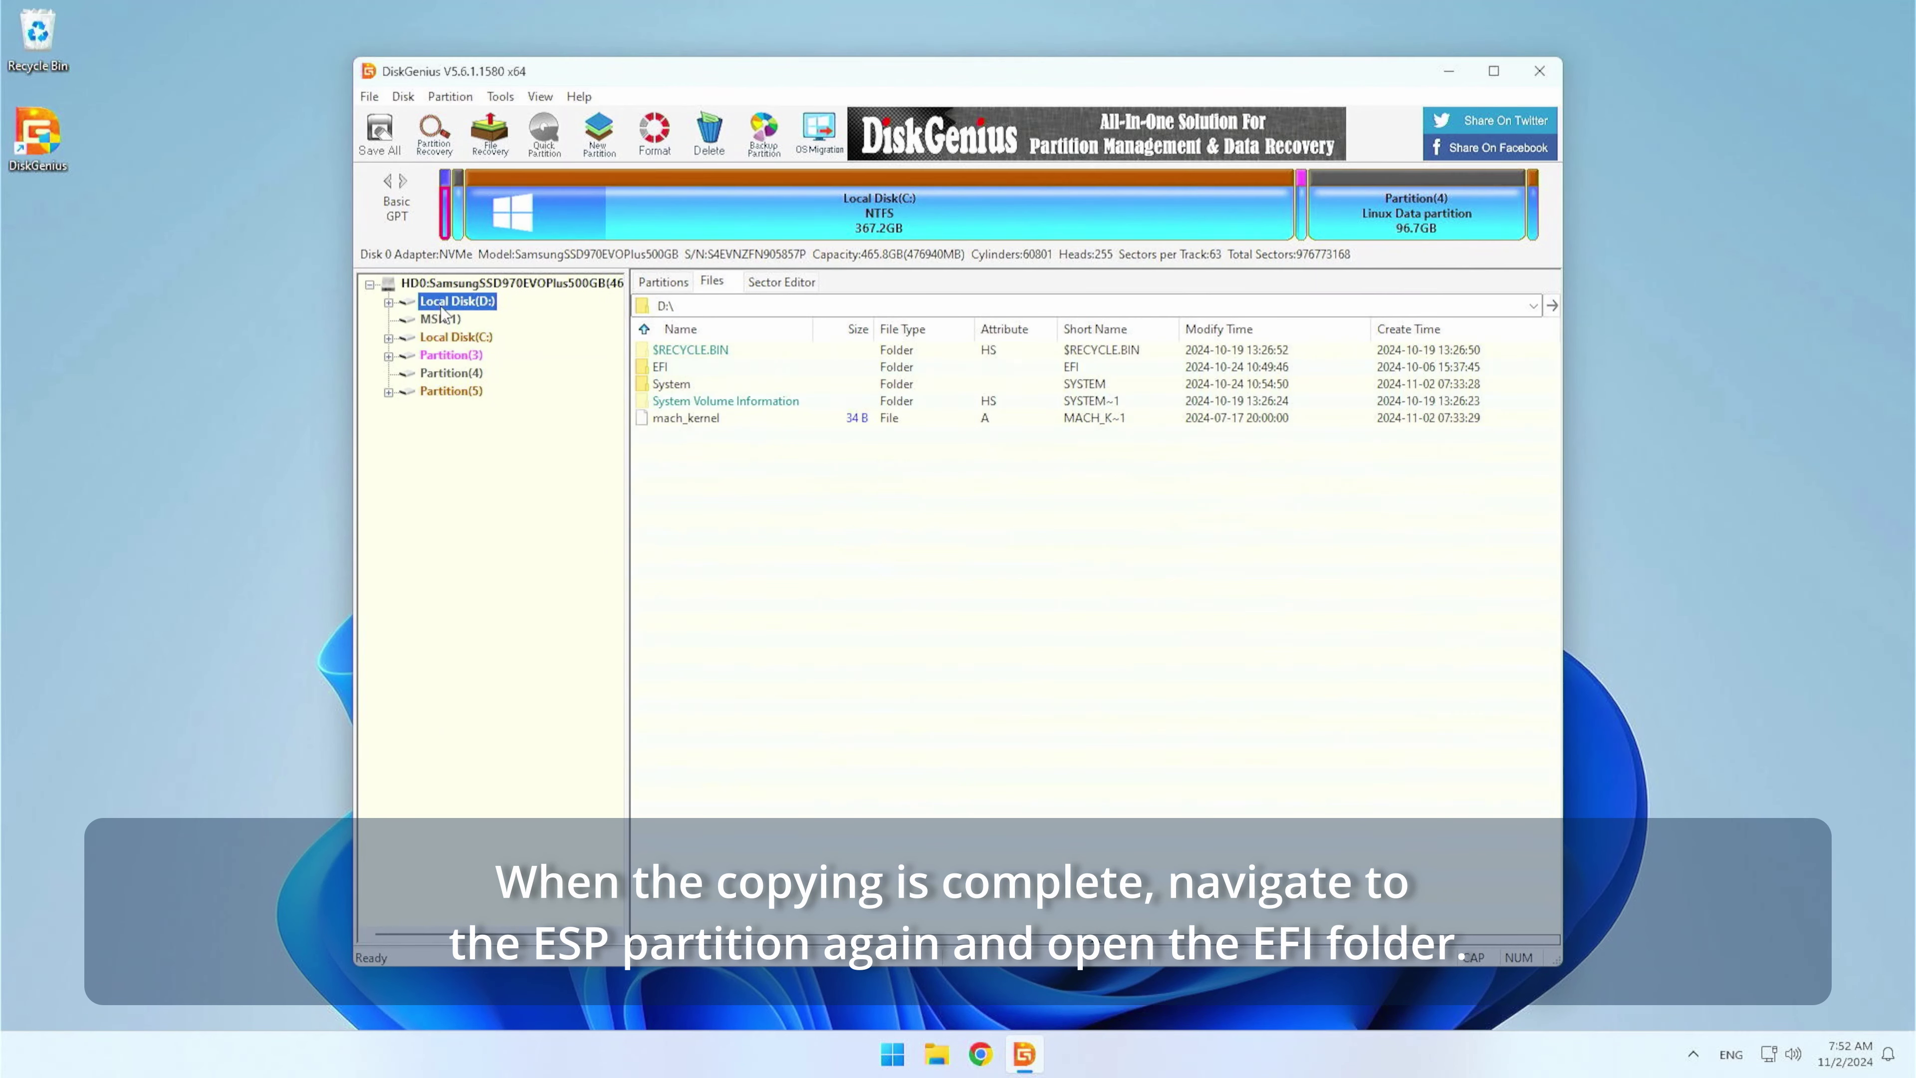
click(665, 373)
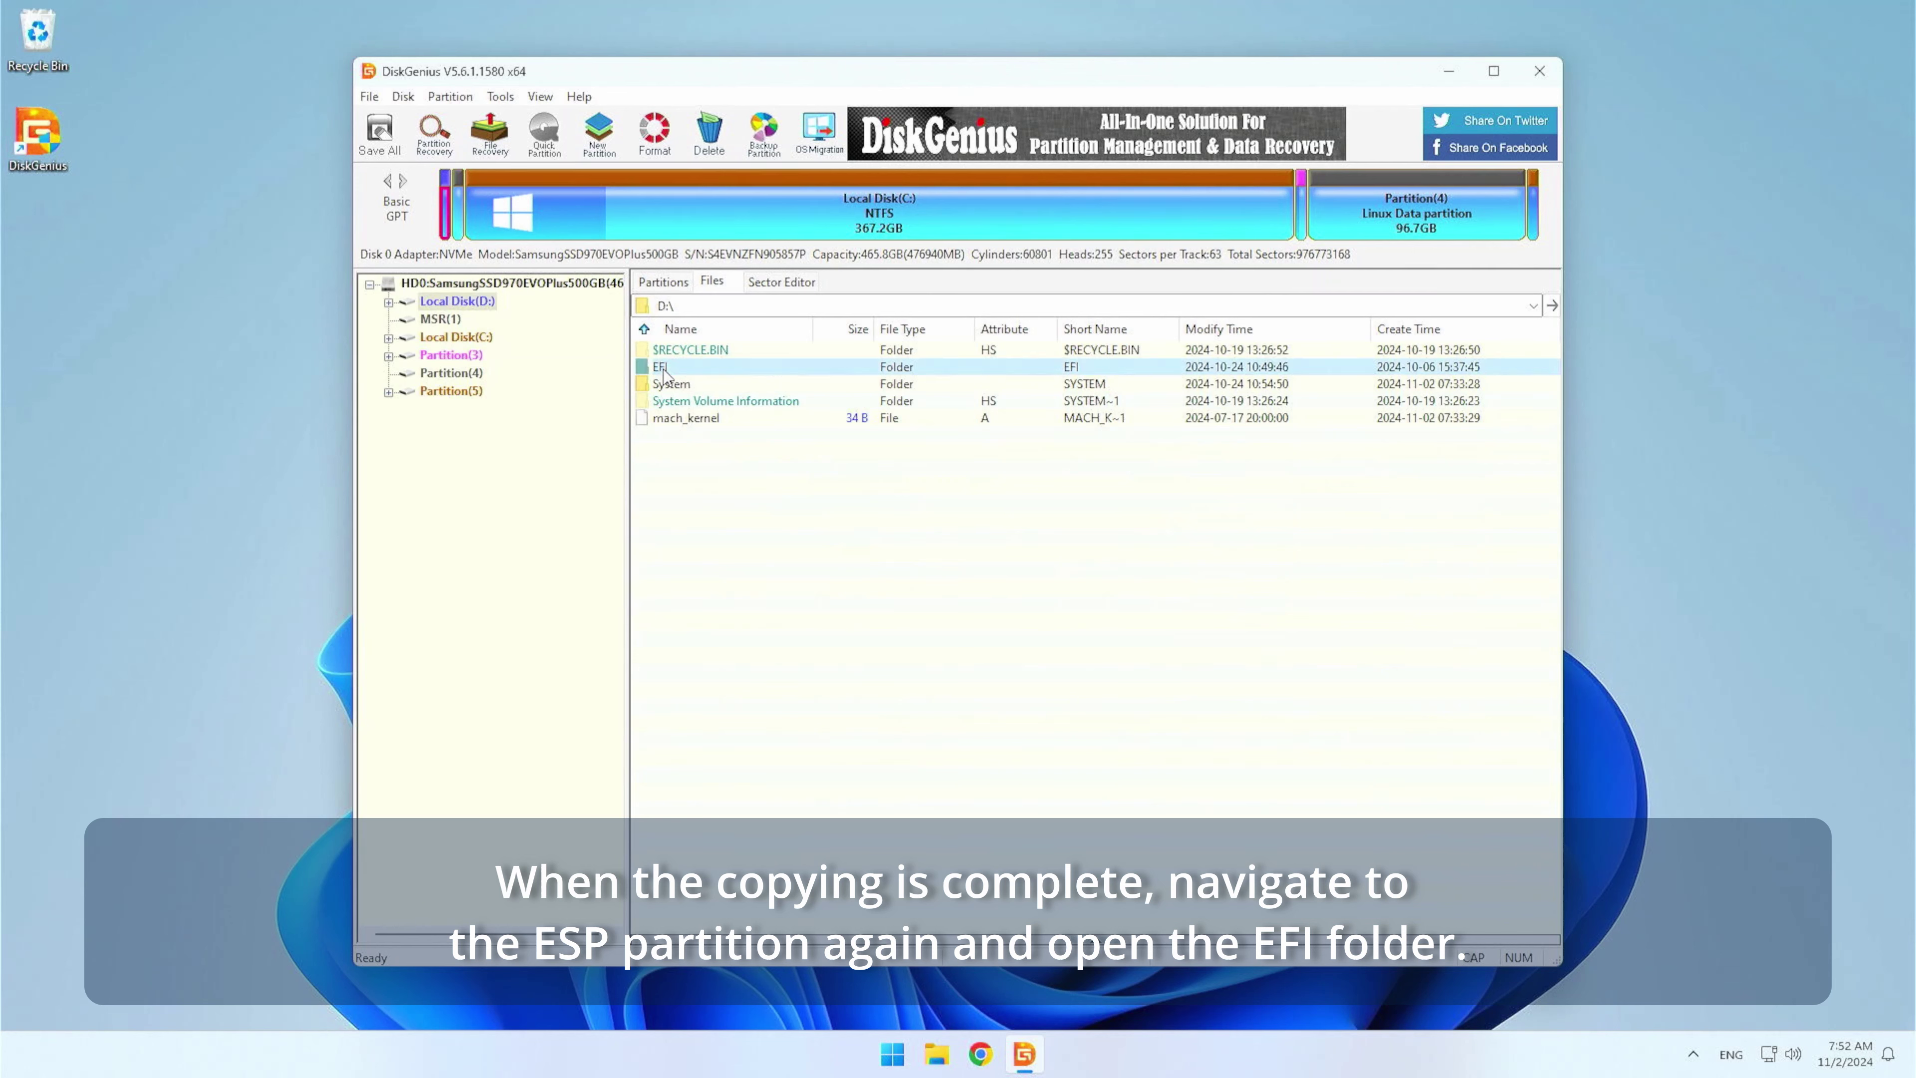
double_click(691, 370)
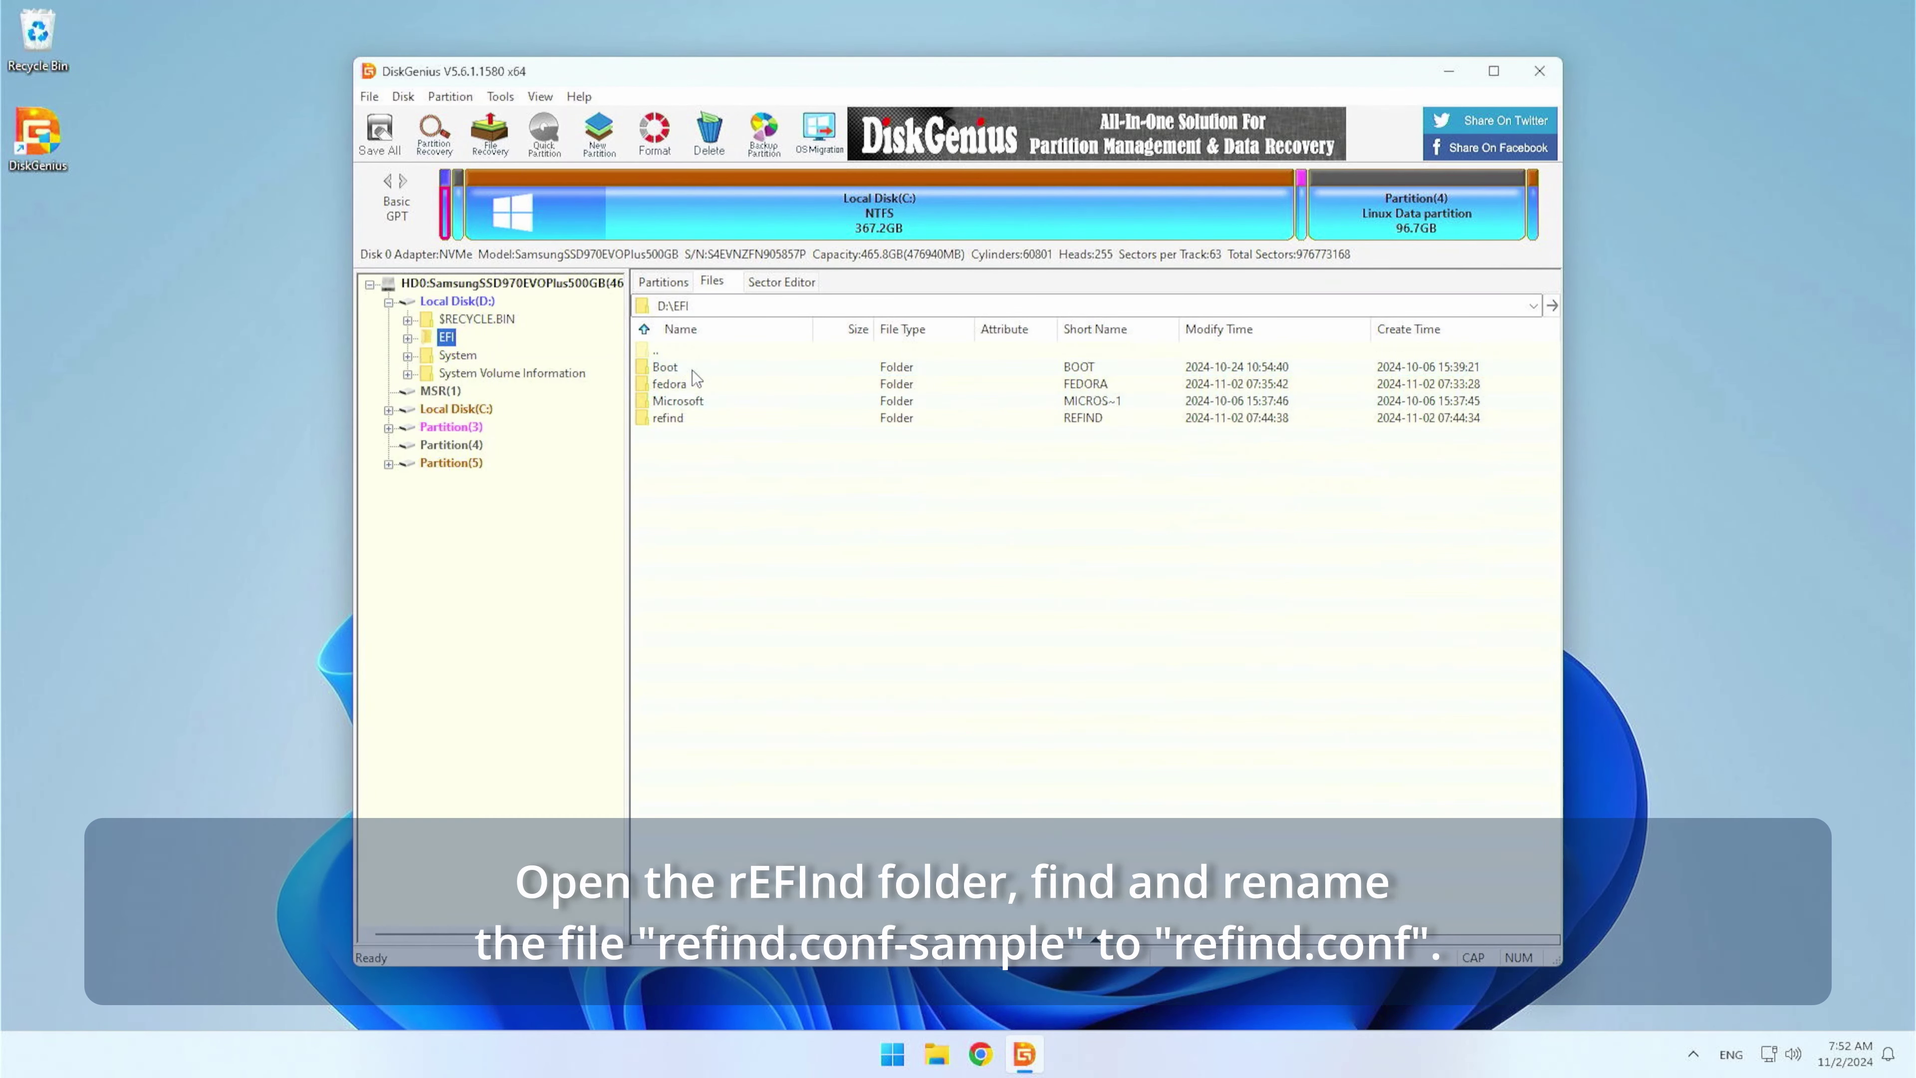
double_click(678, 419)
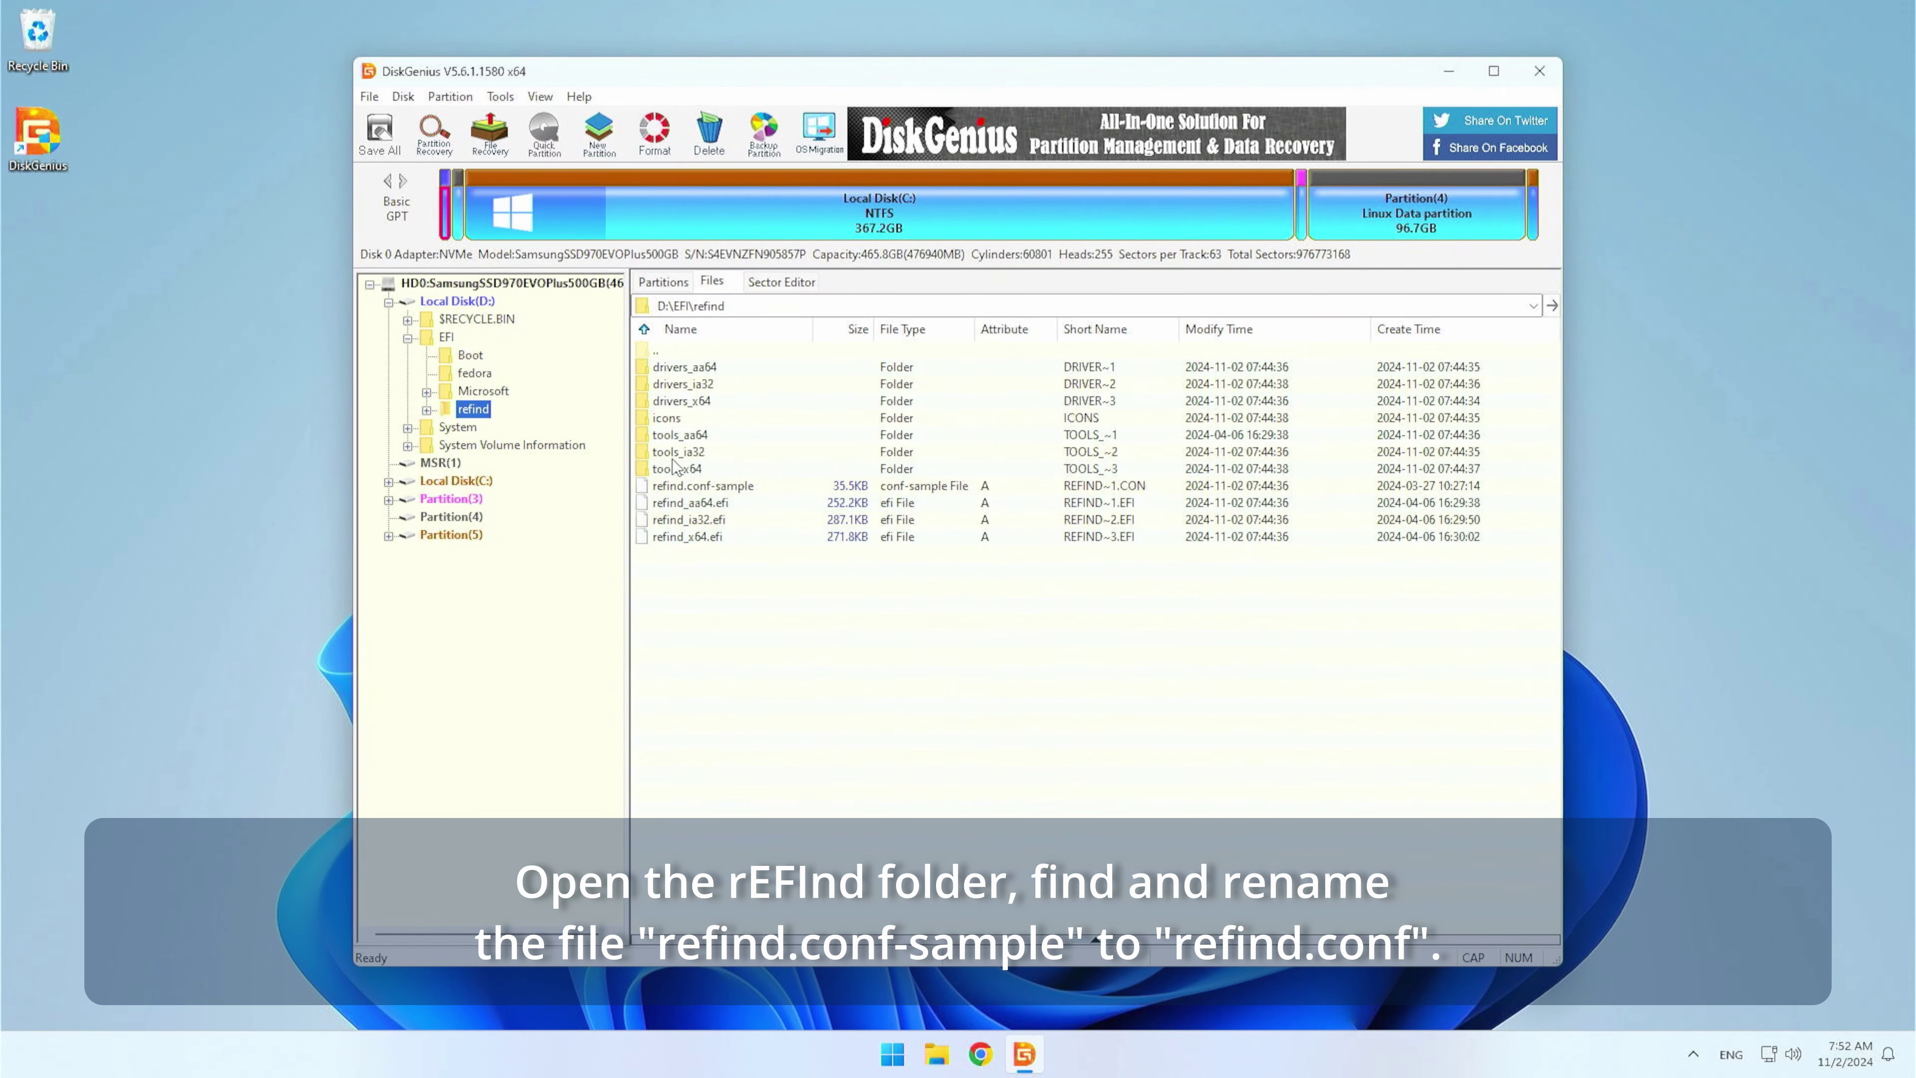
Step: Rename refind.conf-sample in the EFI\refind folder to refind.conf and allow the partition to be dismounted
click(709, 487)
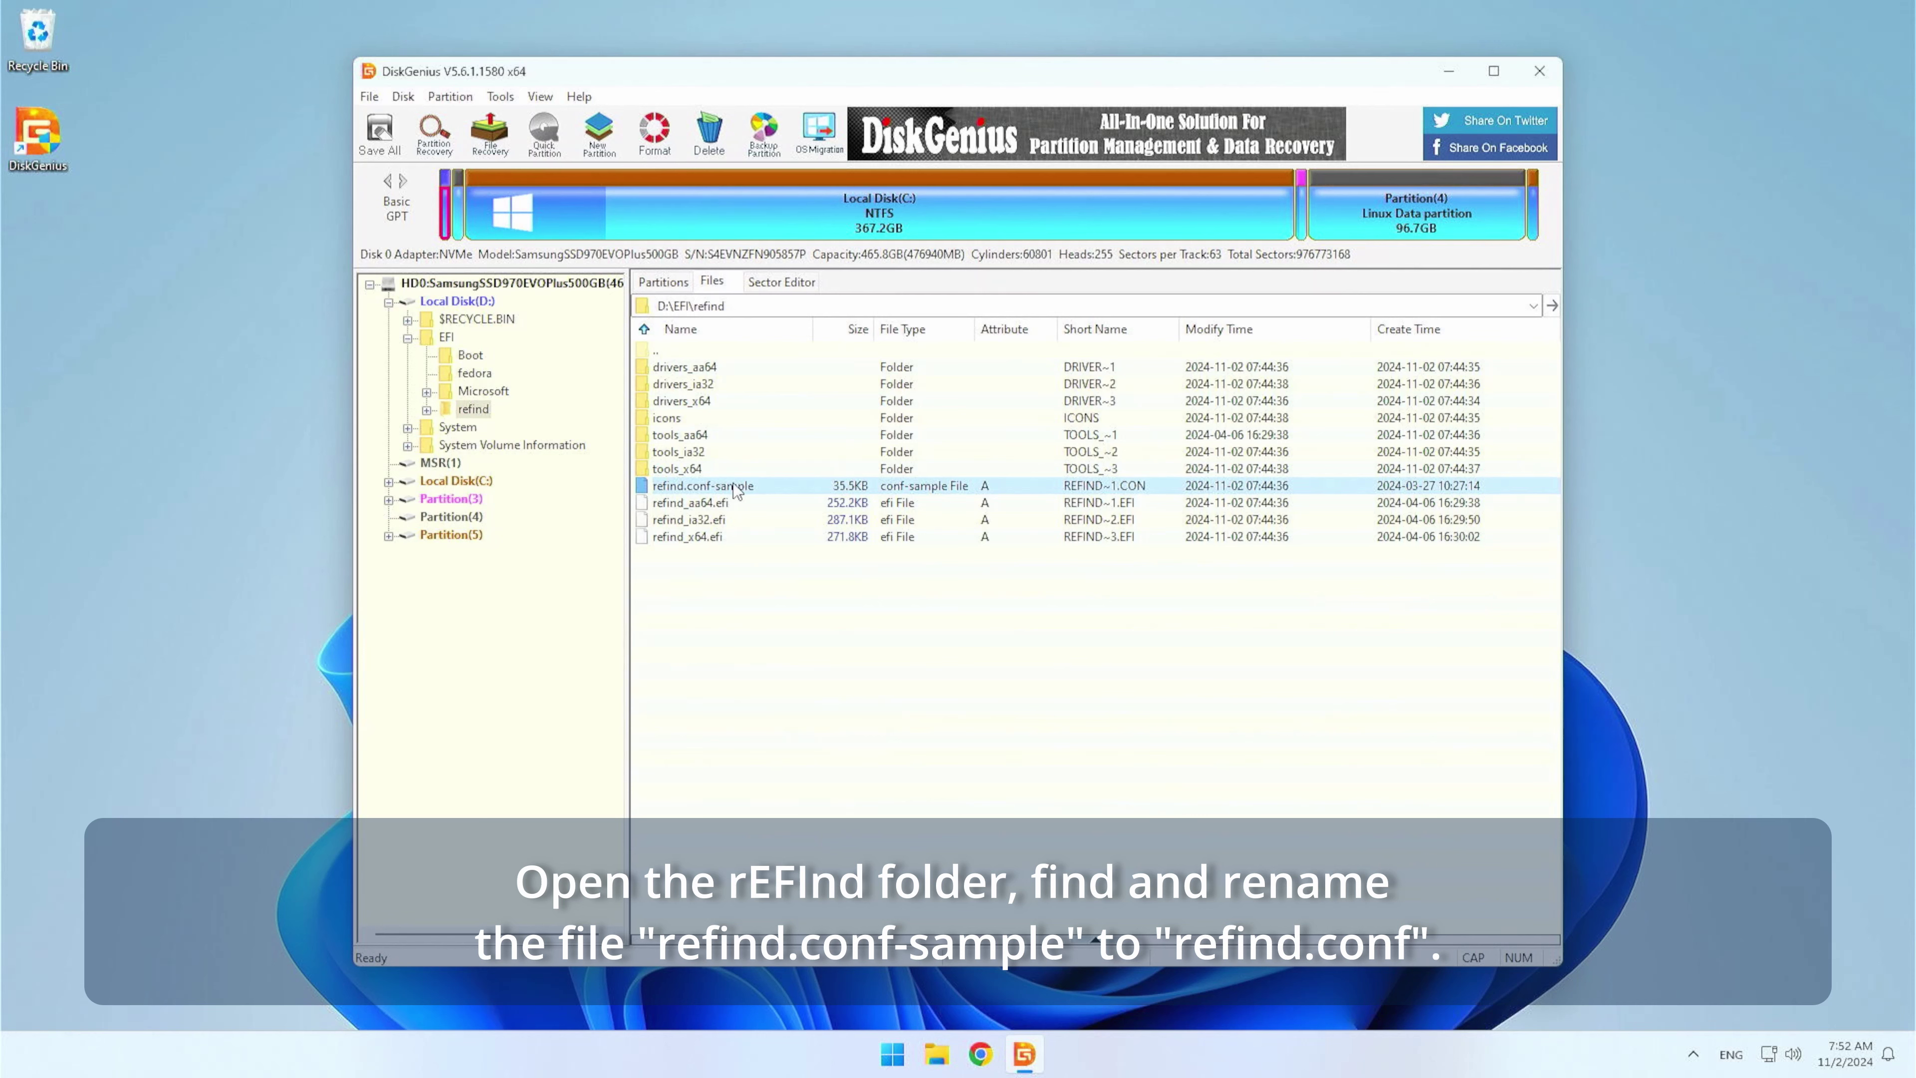
right_click(737, 490)
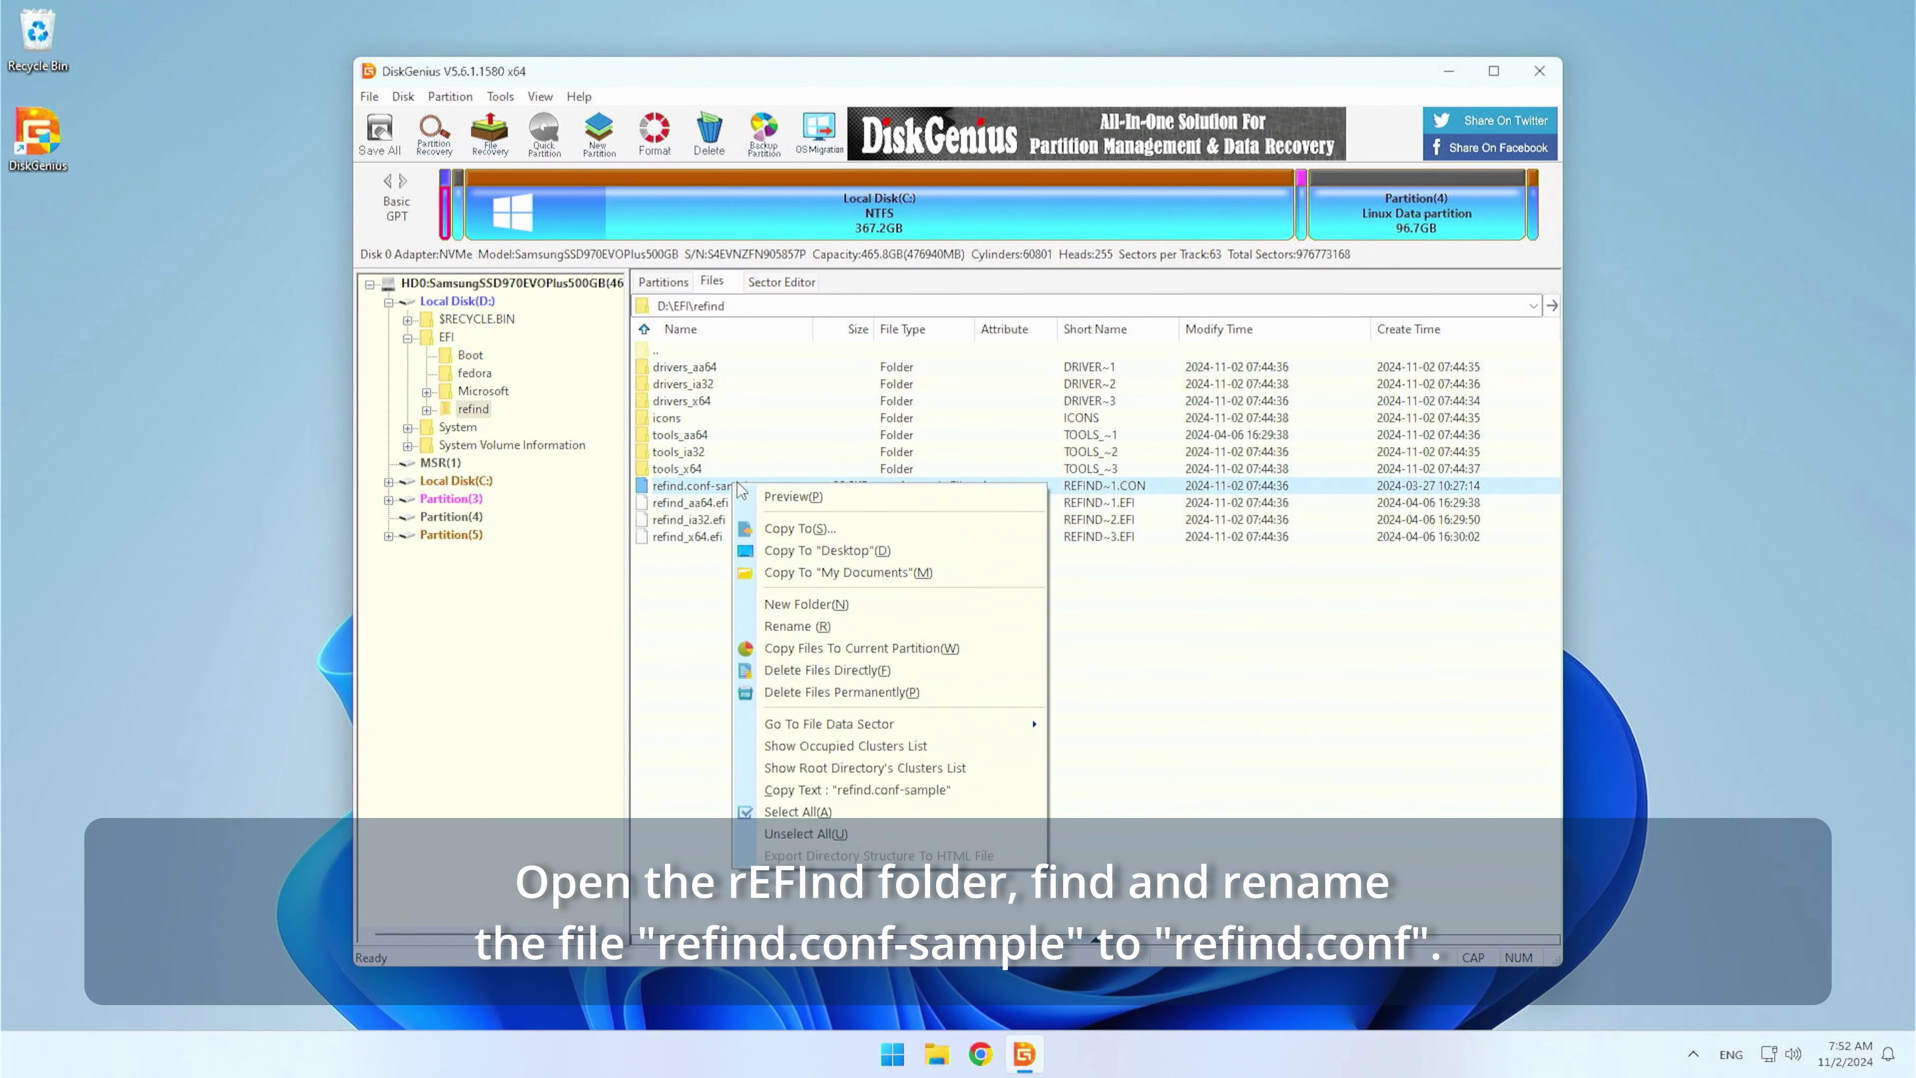
click(794, 627)
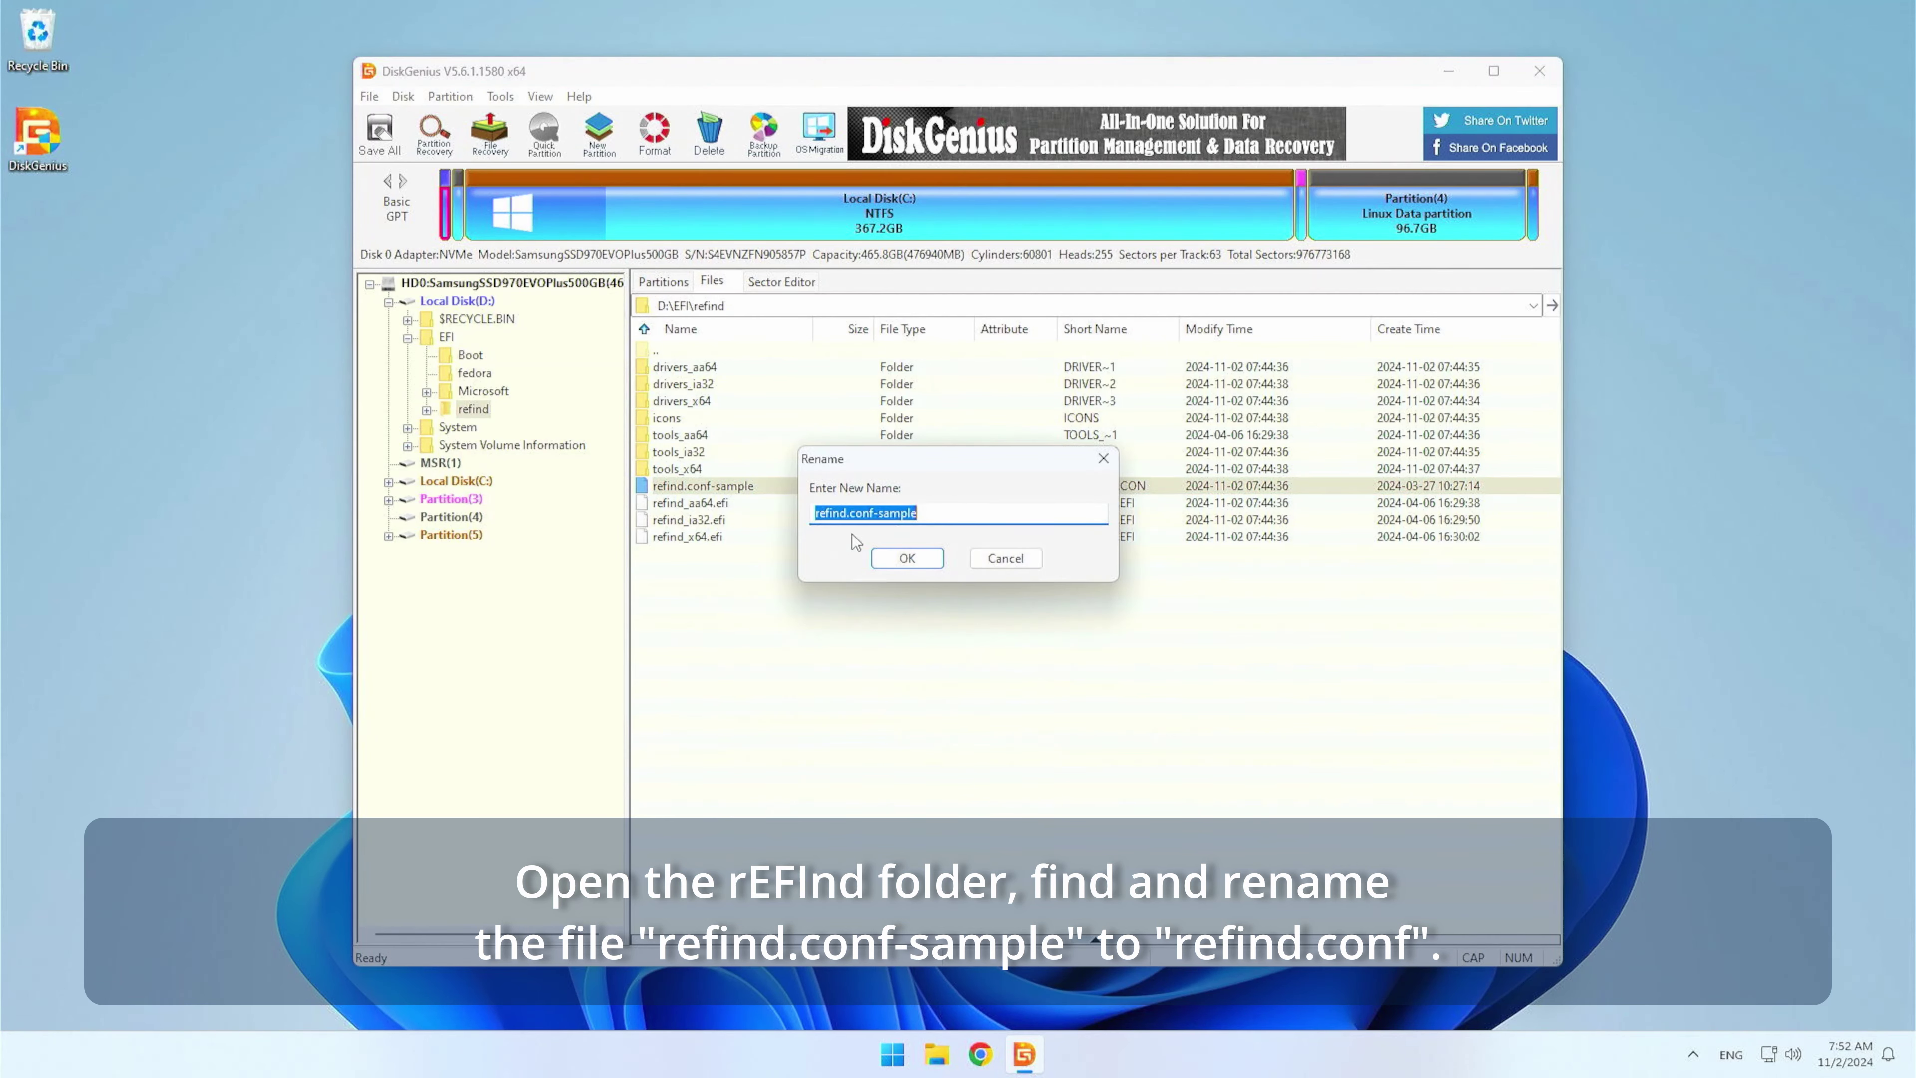
click(918, 512)
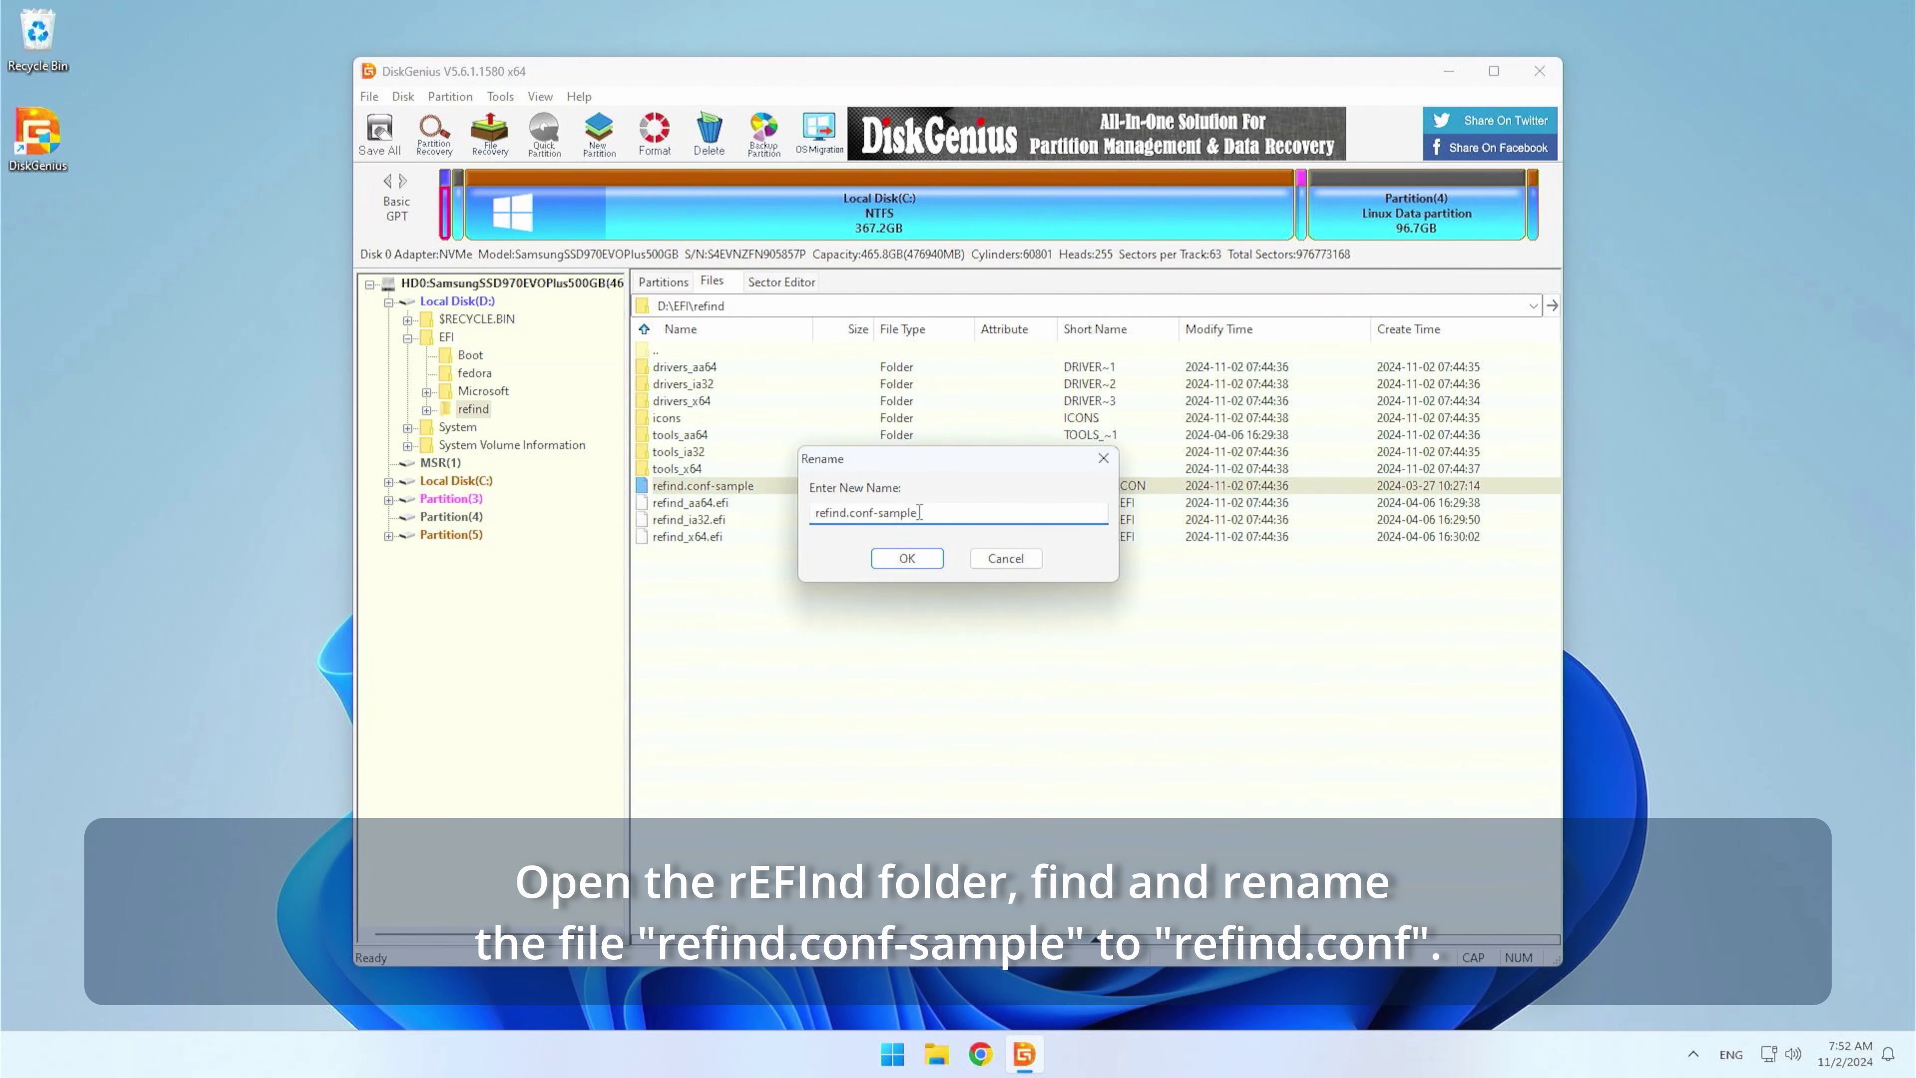
key(BackSpace)
key(BackSpace)
key(BackSpace)
click(908, 558)
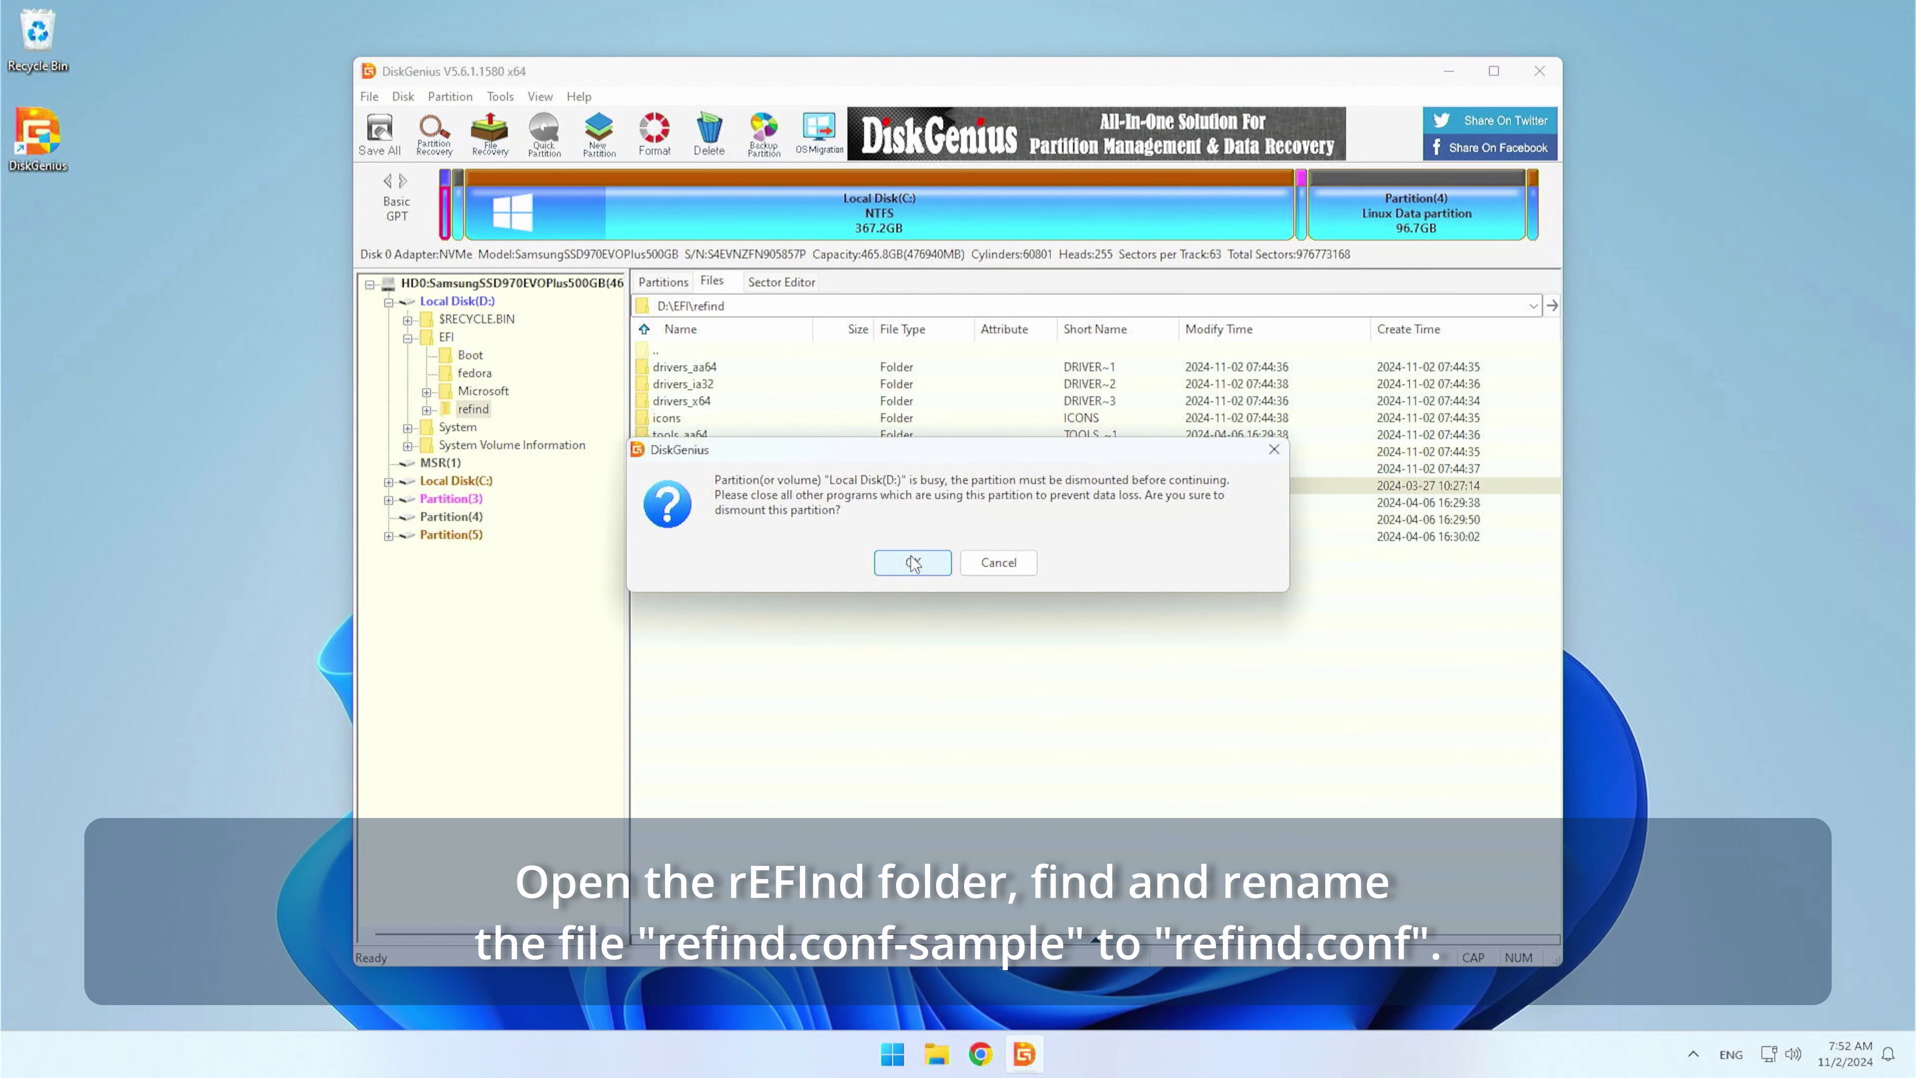
click(913, 562)
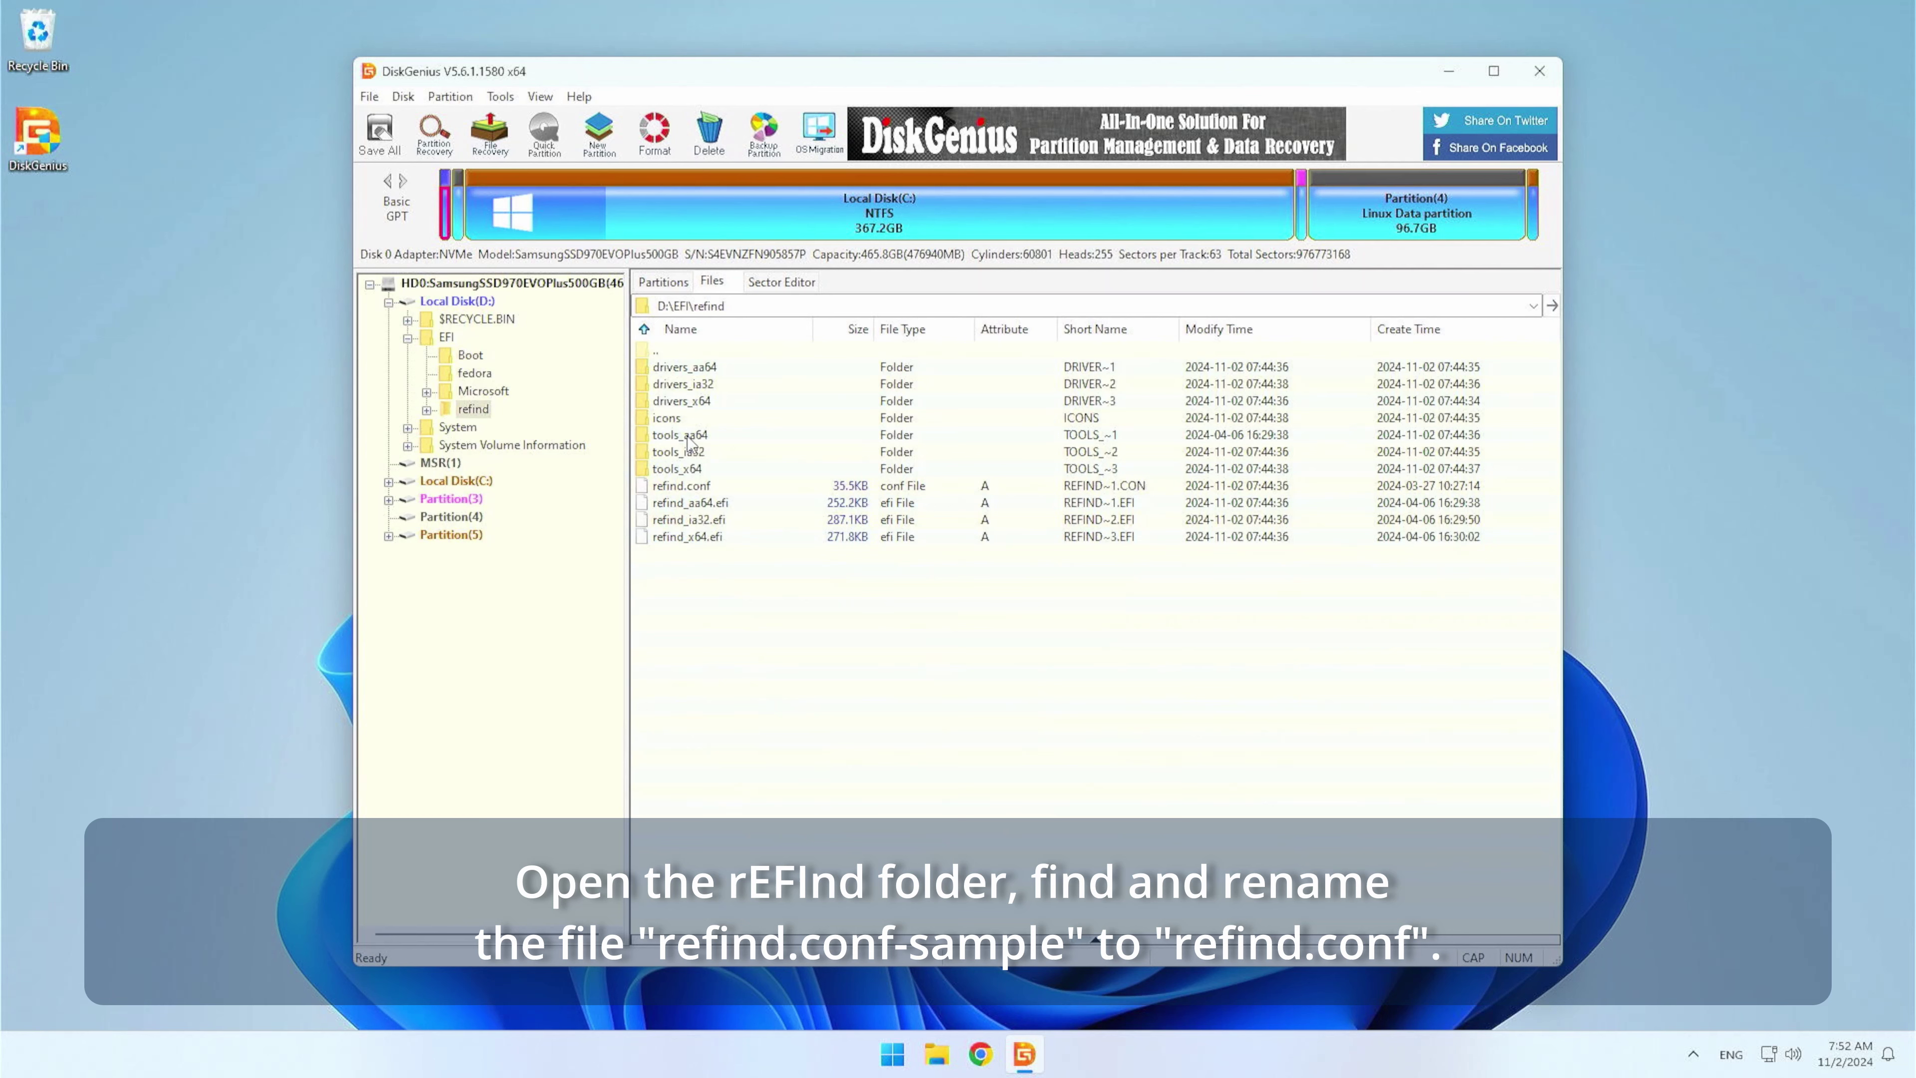
Step: Add a UEFI BIOS boot entry that uses \EFI\refind\refind_x64.efi on Local Disk (D:) as its boot file
click(389, 303)
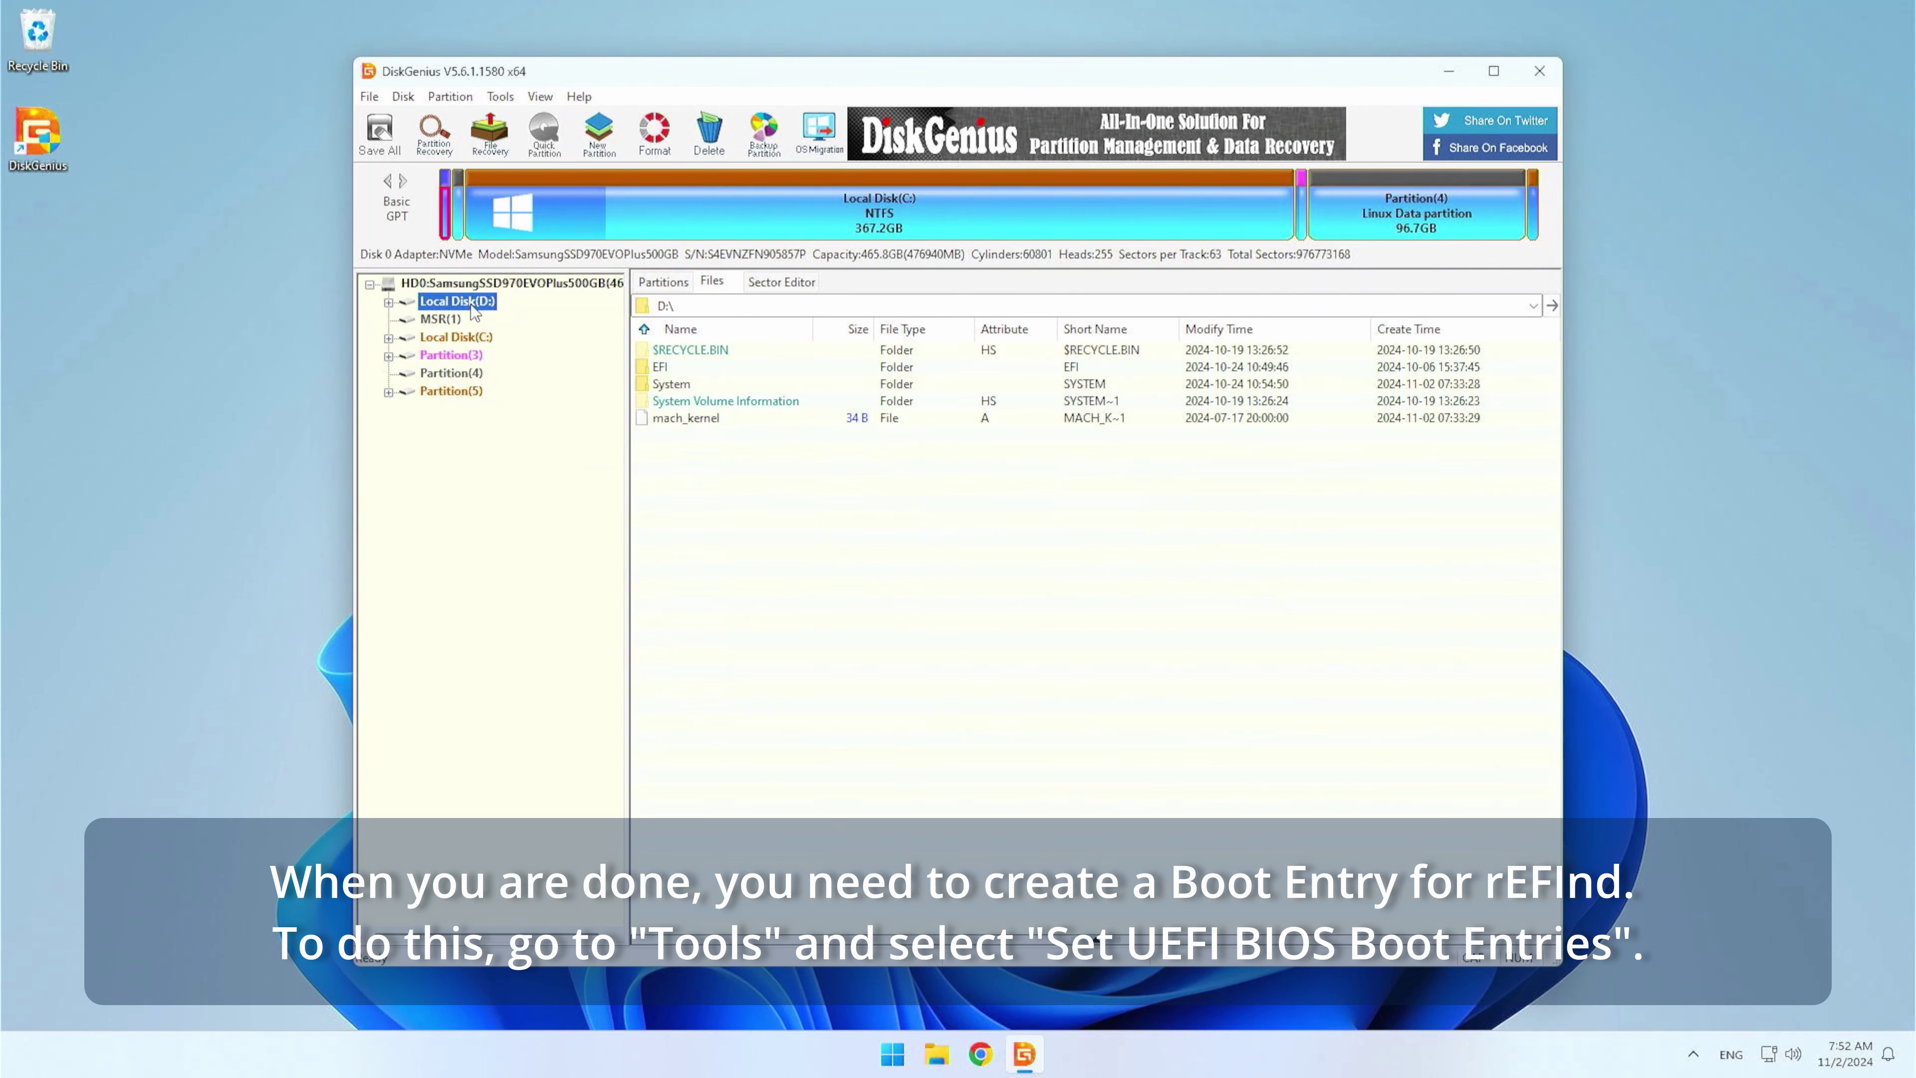
click(500, 97)
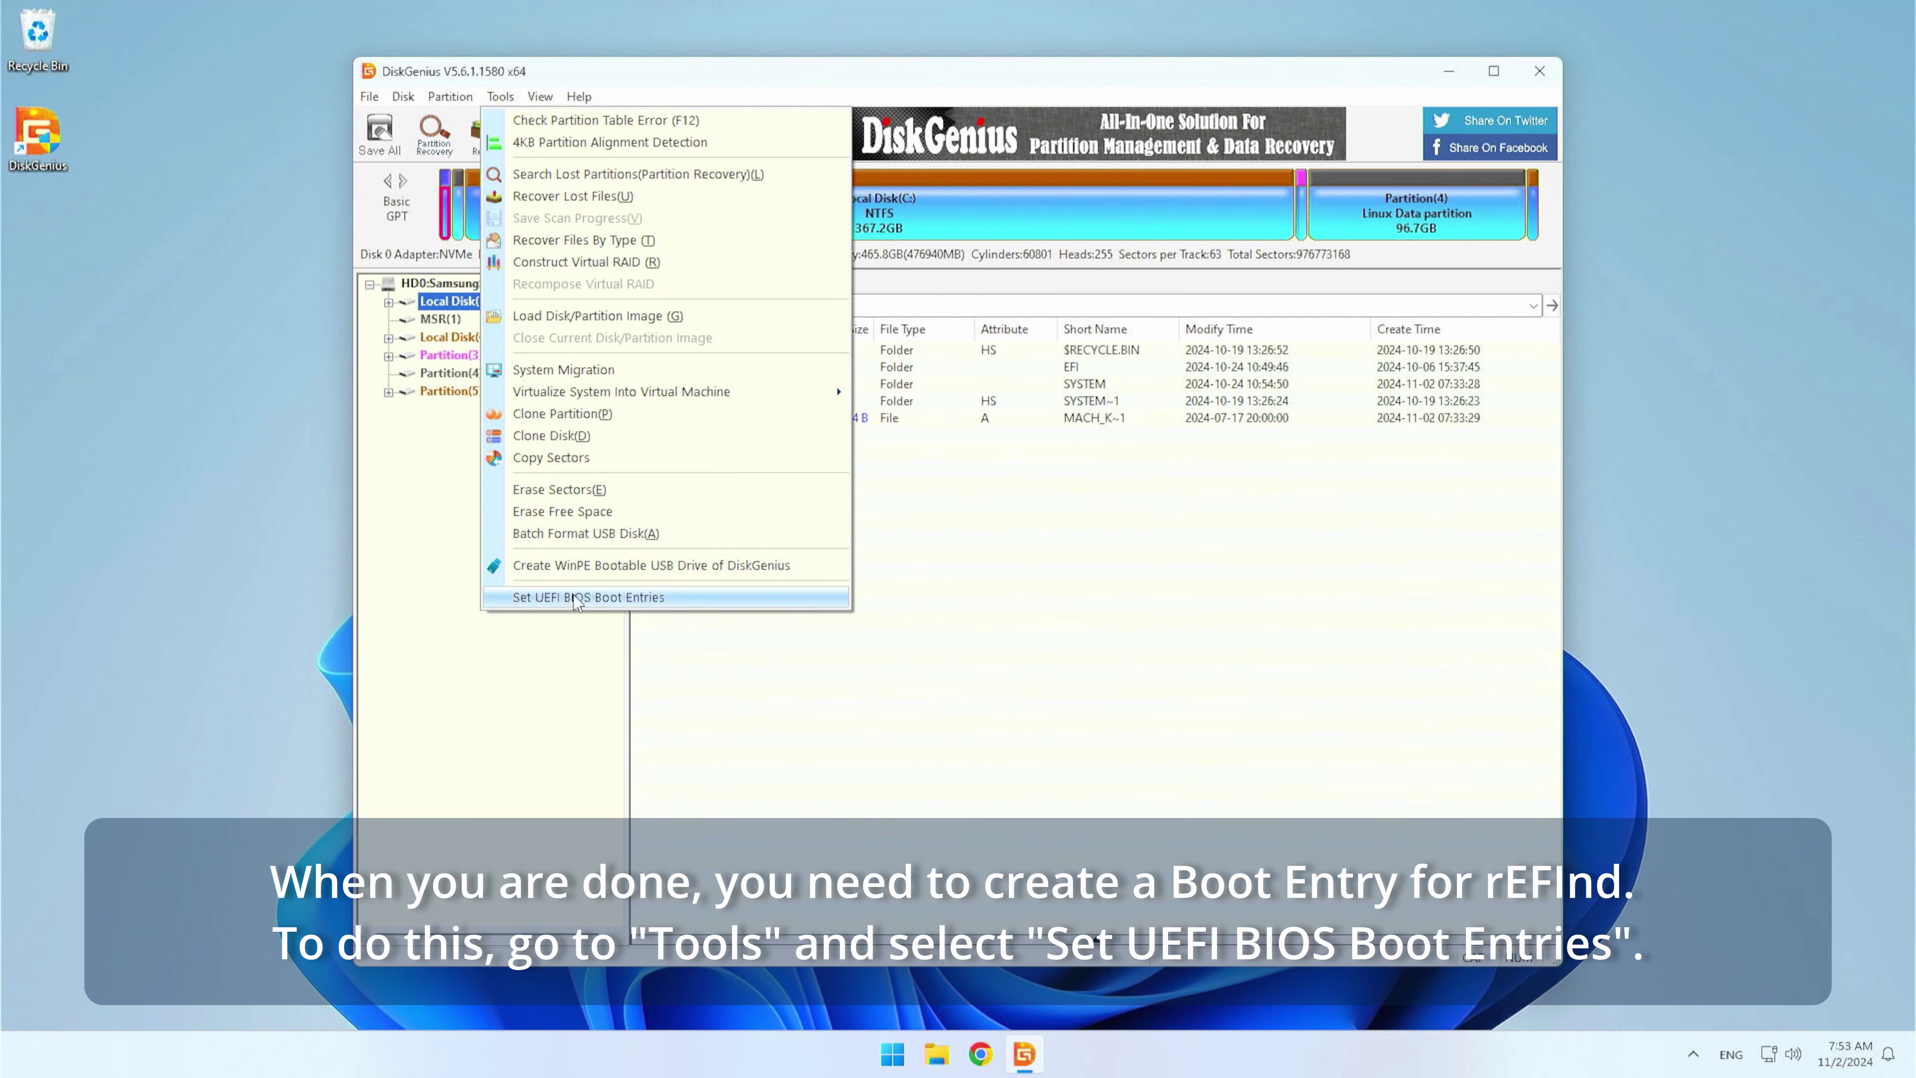
click(628, 599)
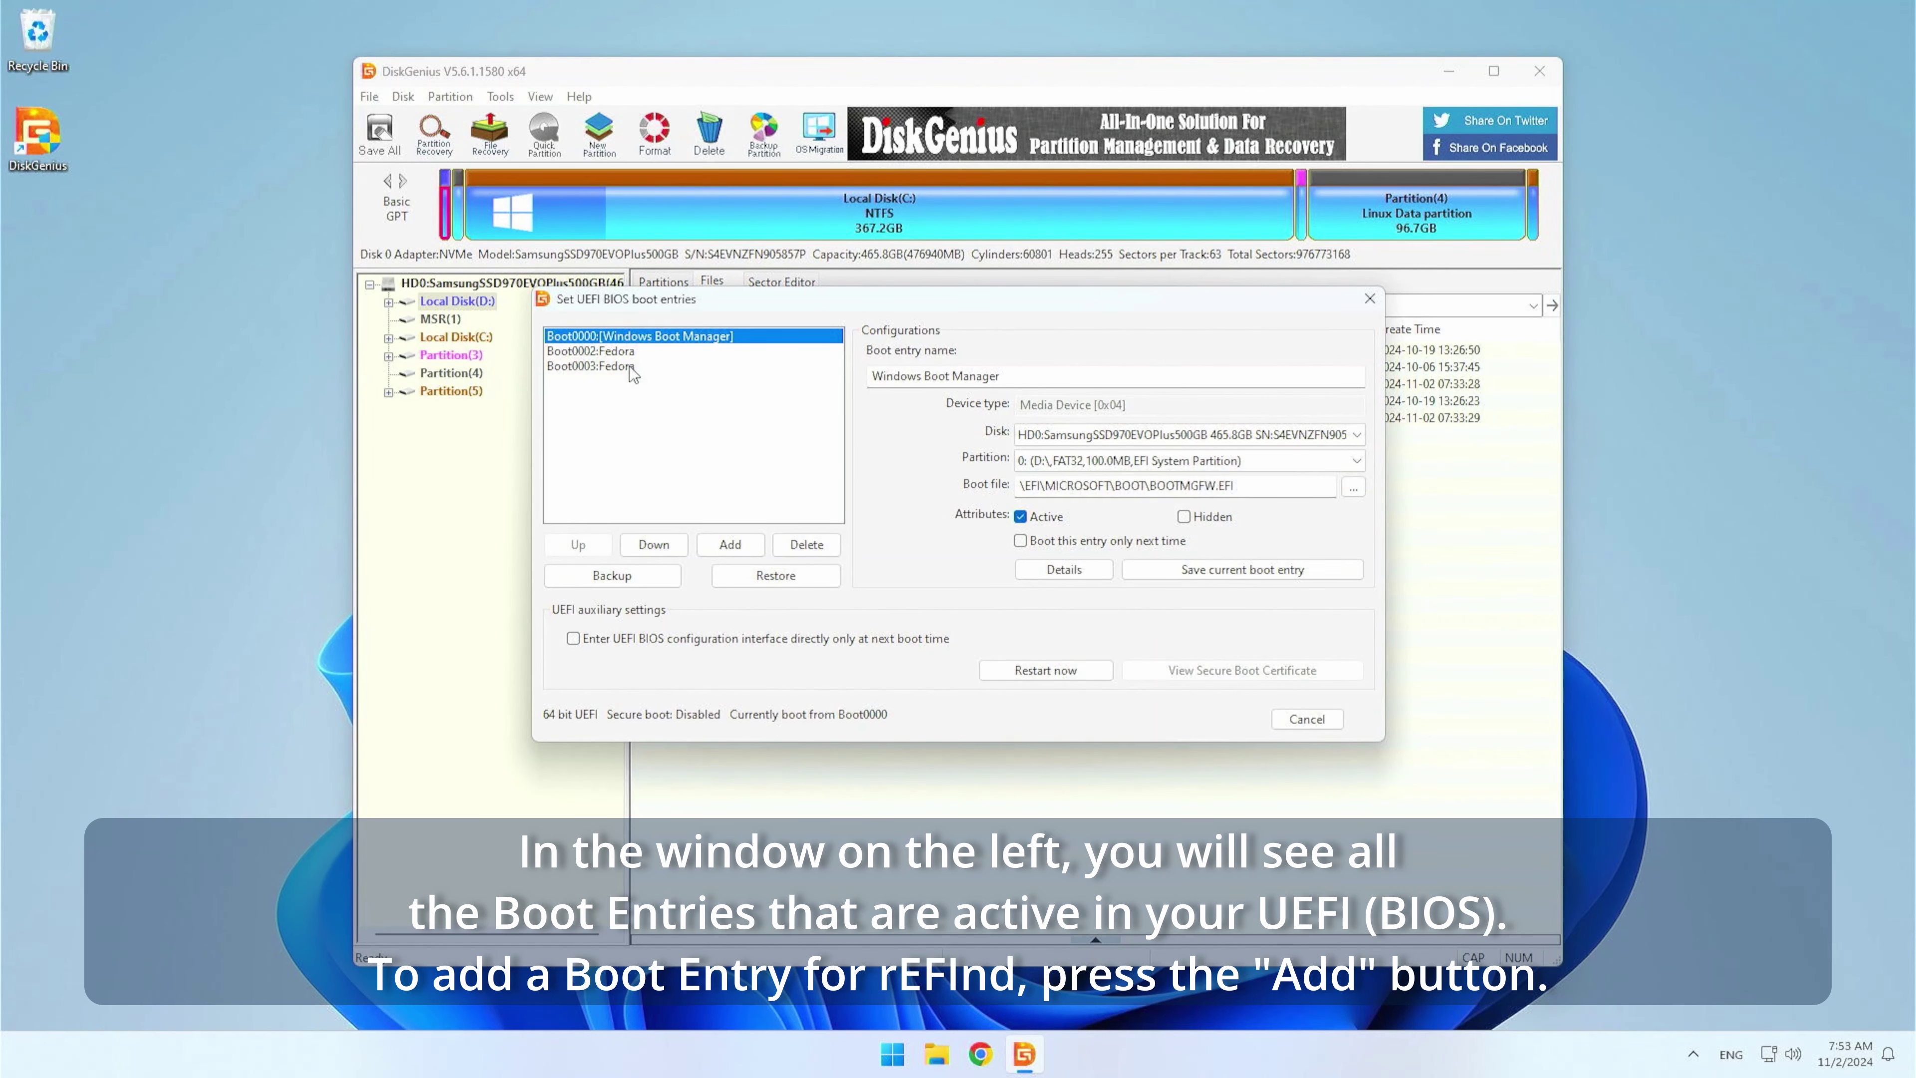
click(727, 542)
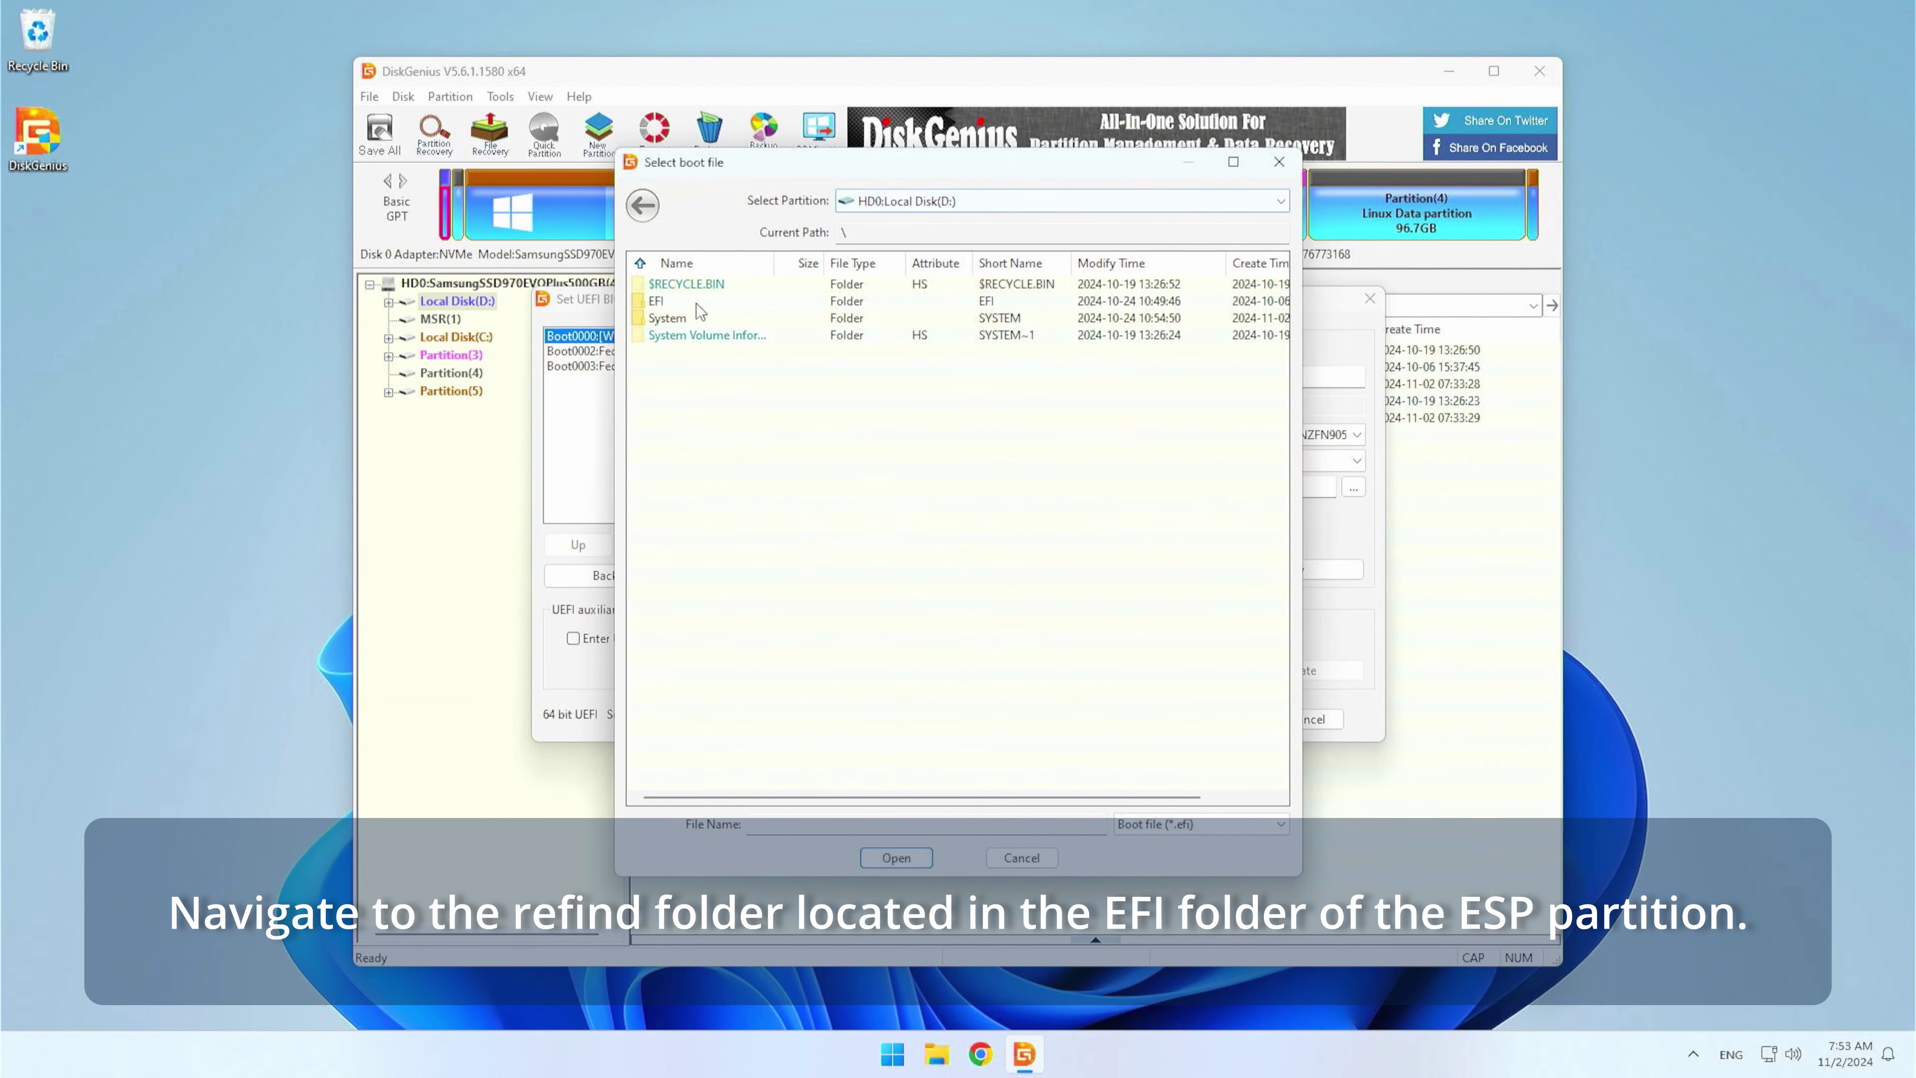
double_click(672, 302)
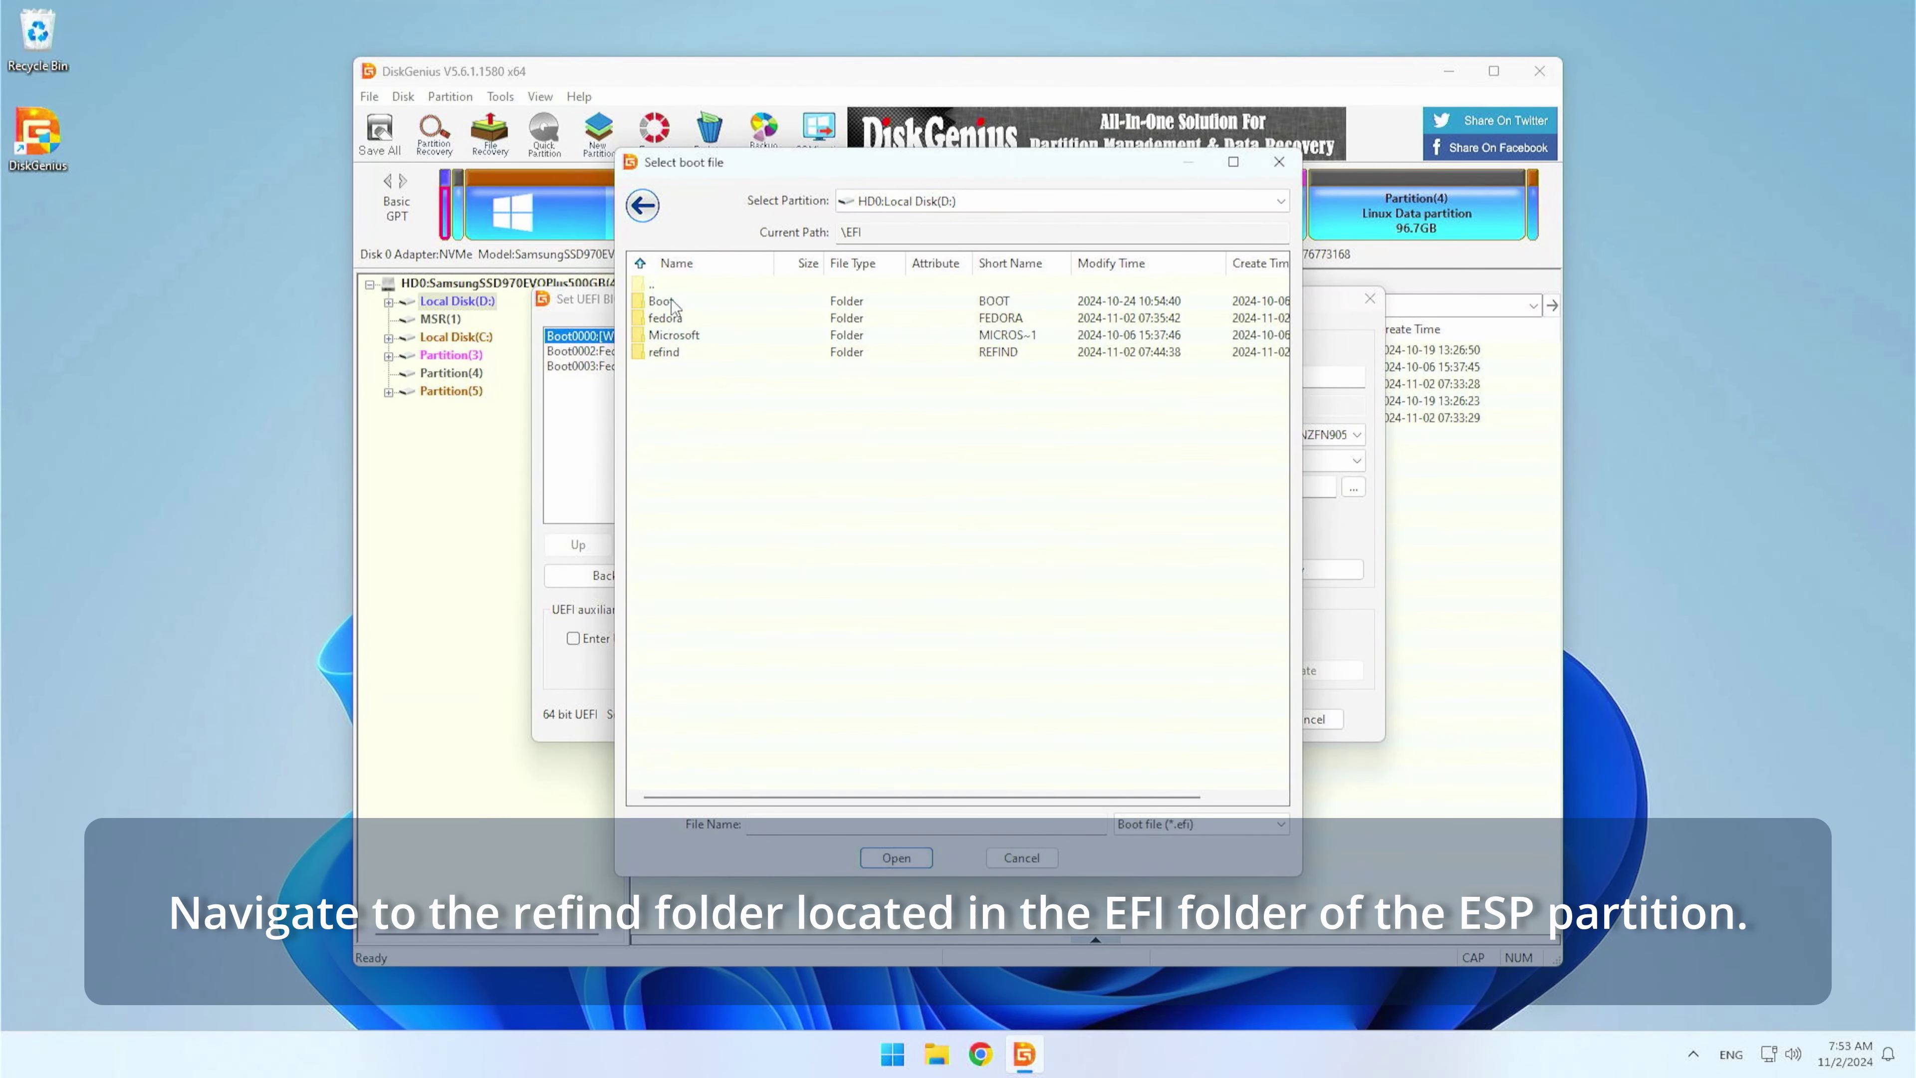
click(651, 356)
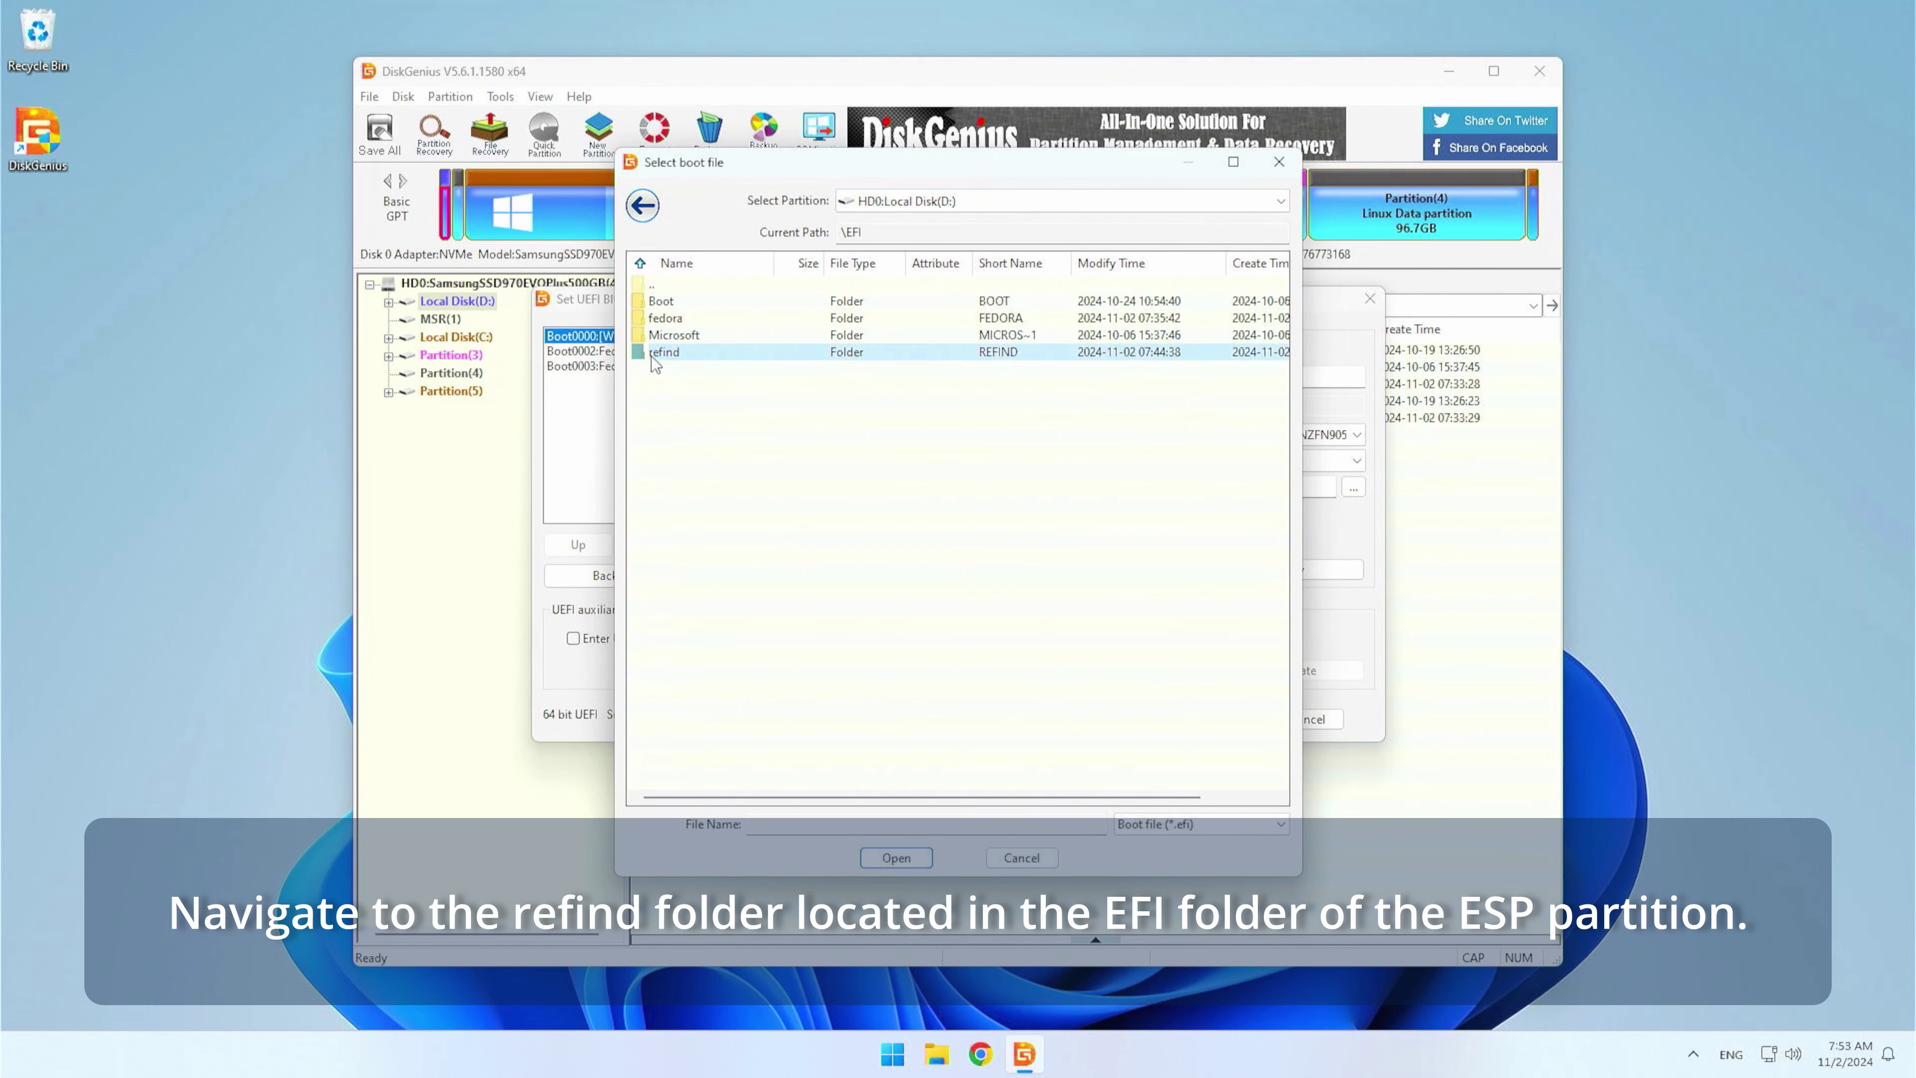
double_click(653, 355)
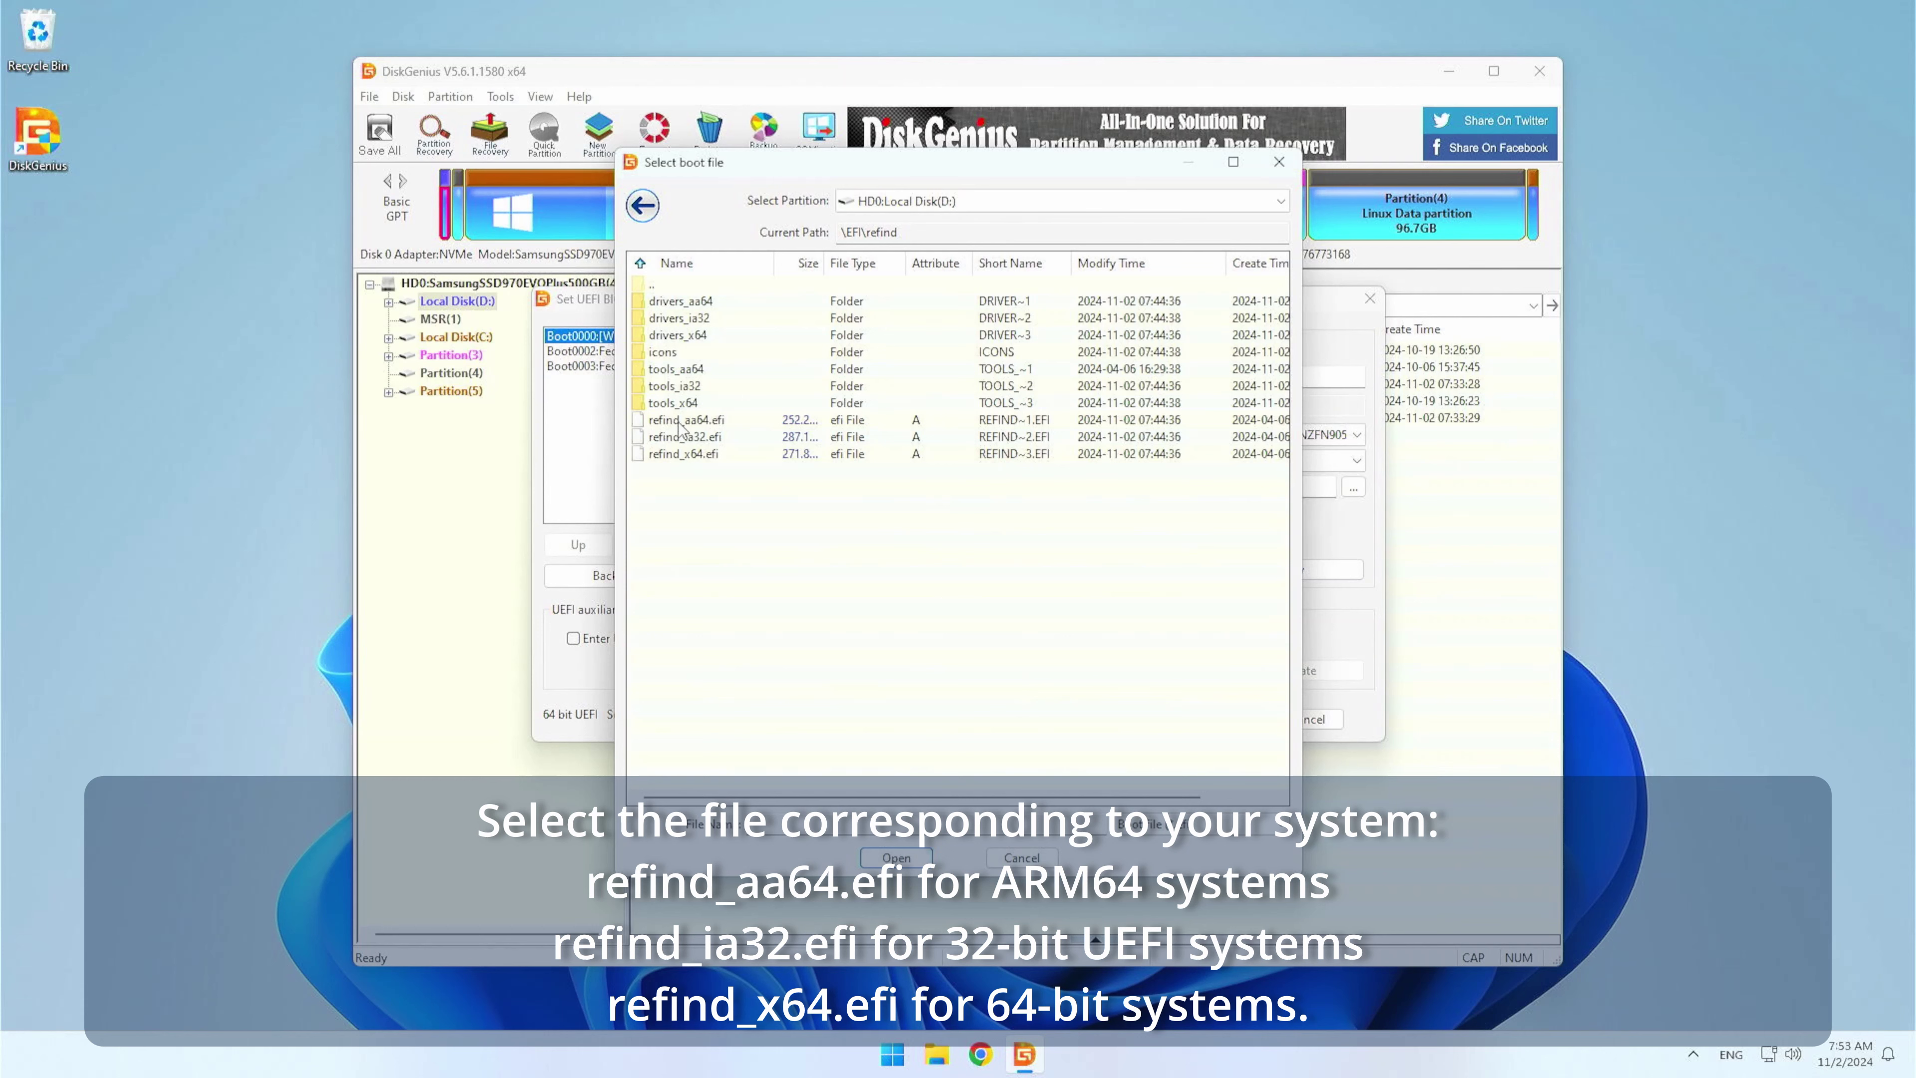
click(675, 456)
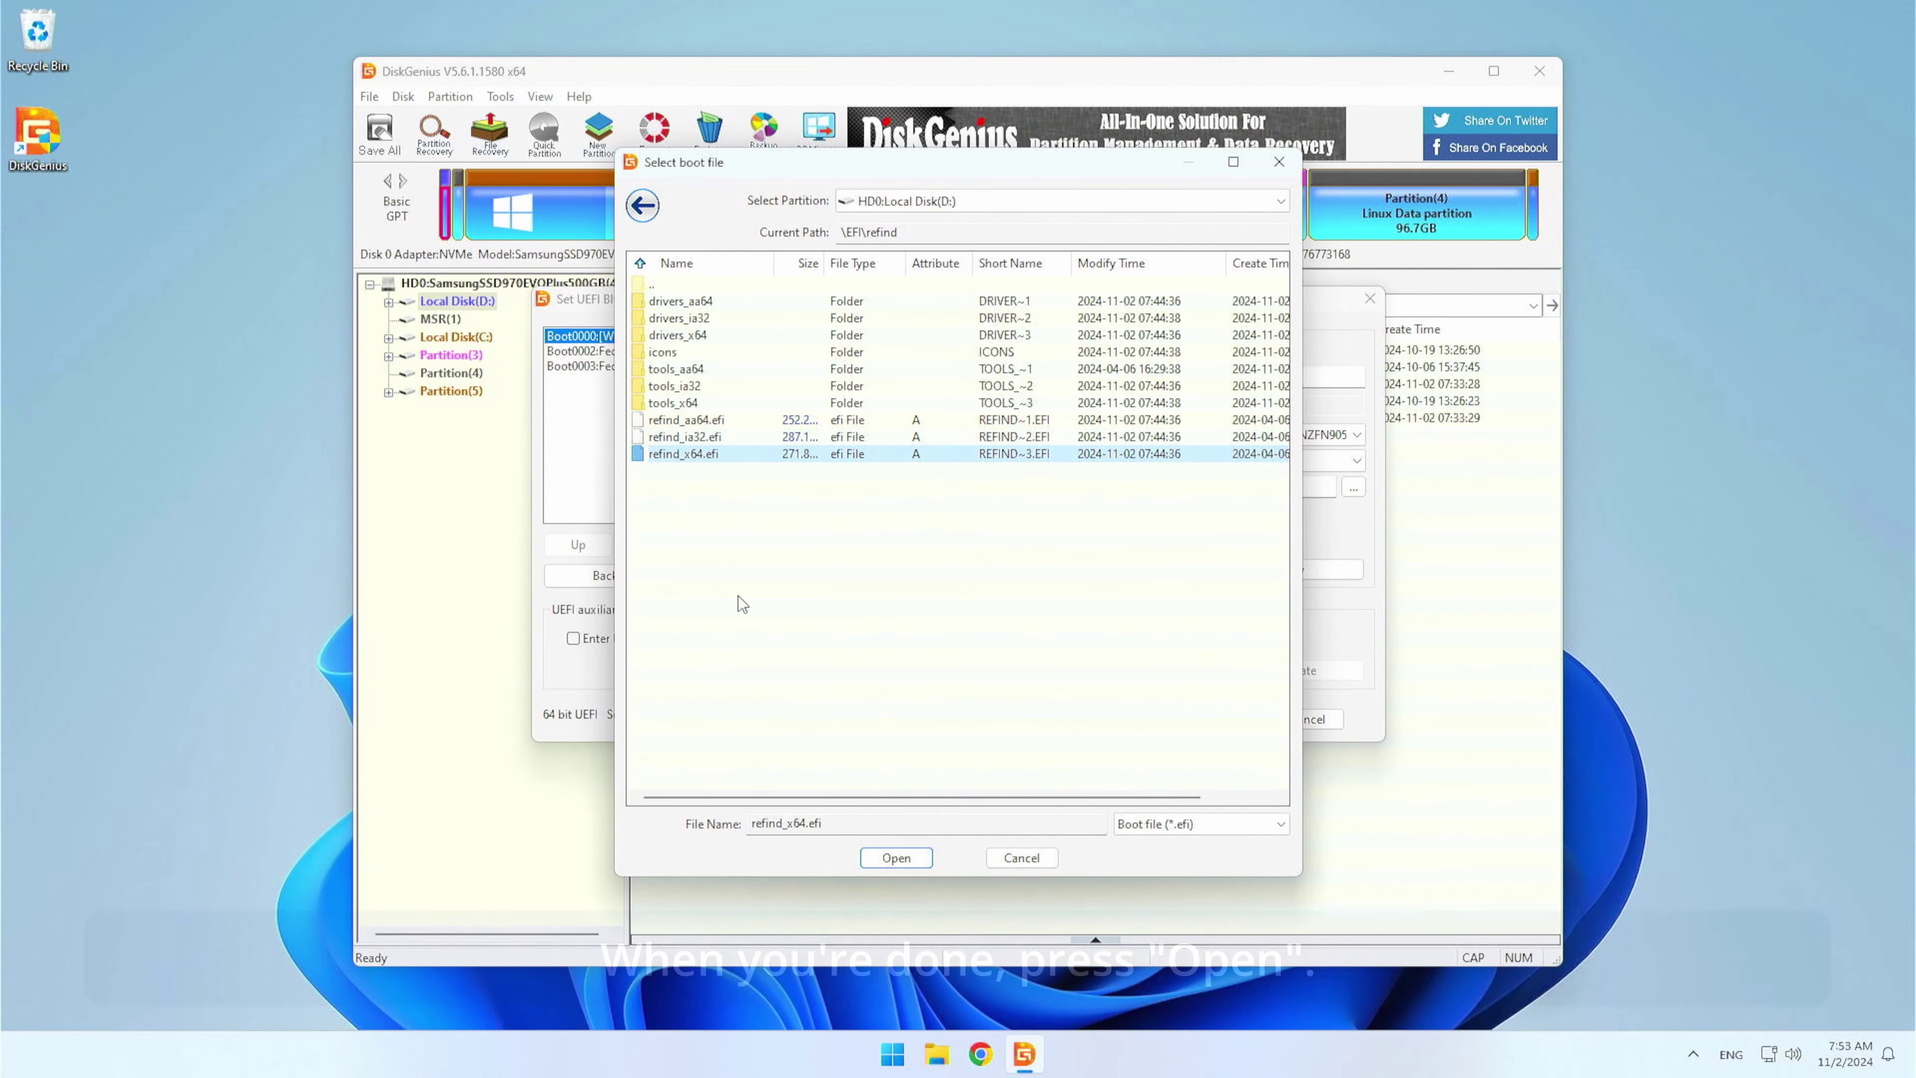
click(911, 853)
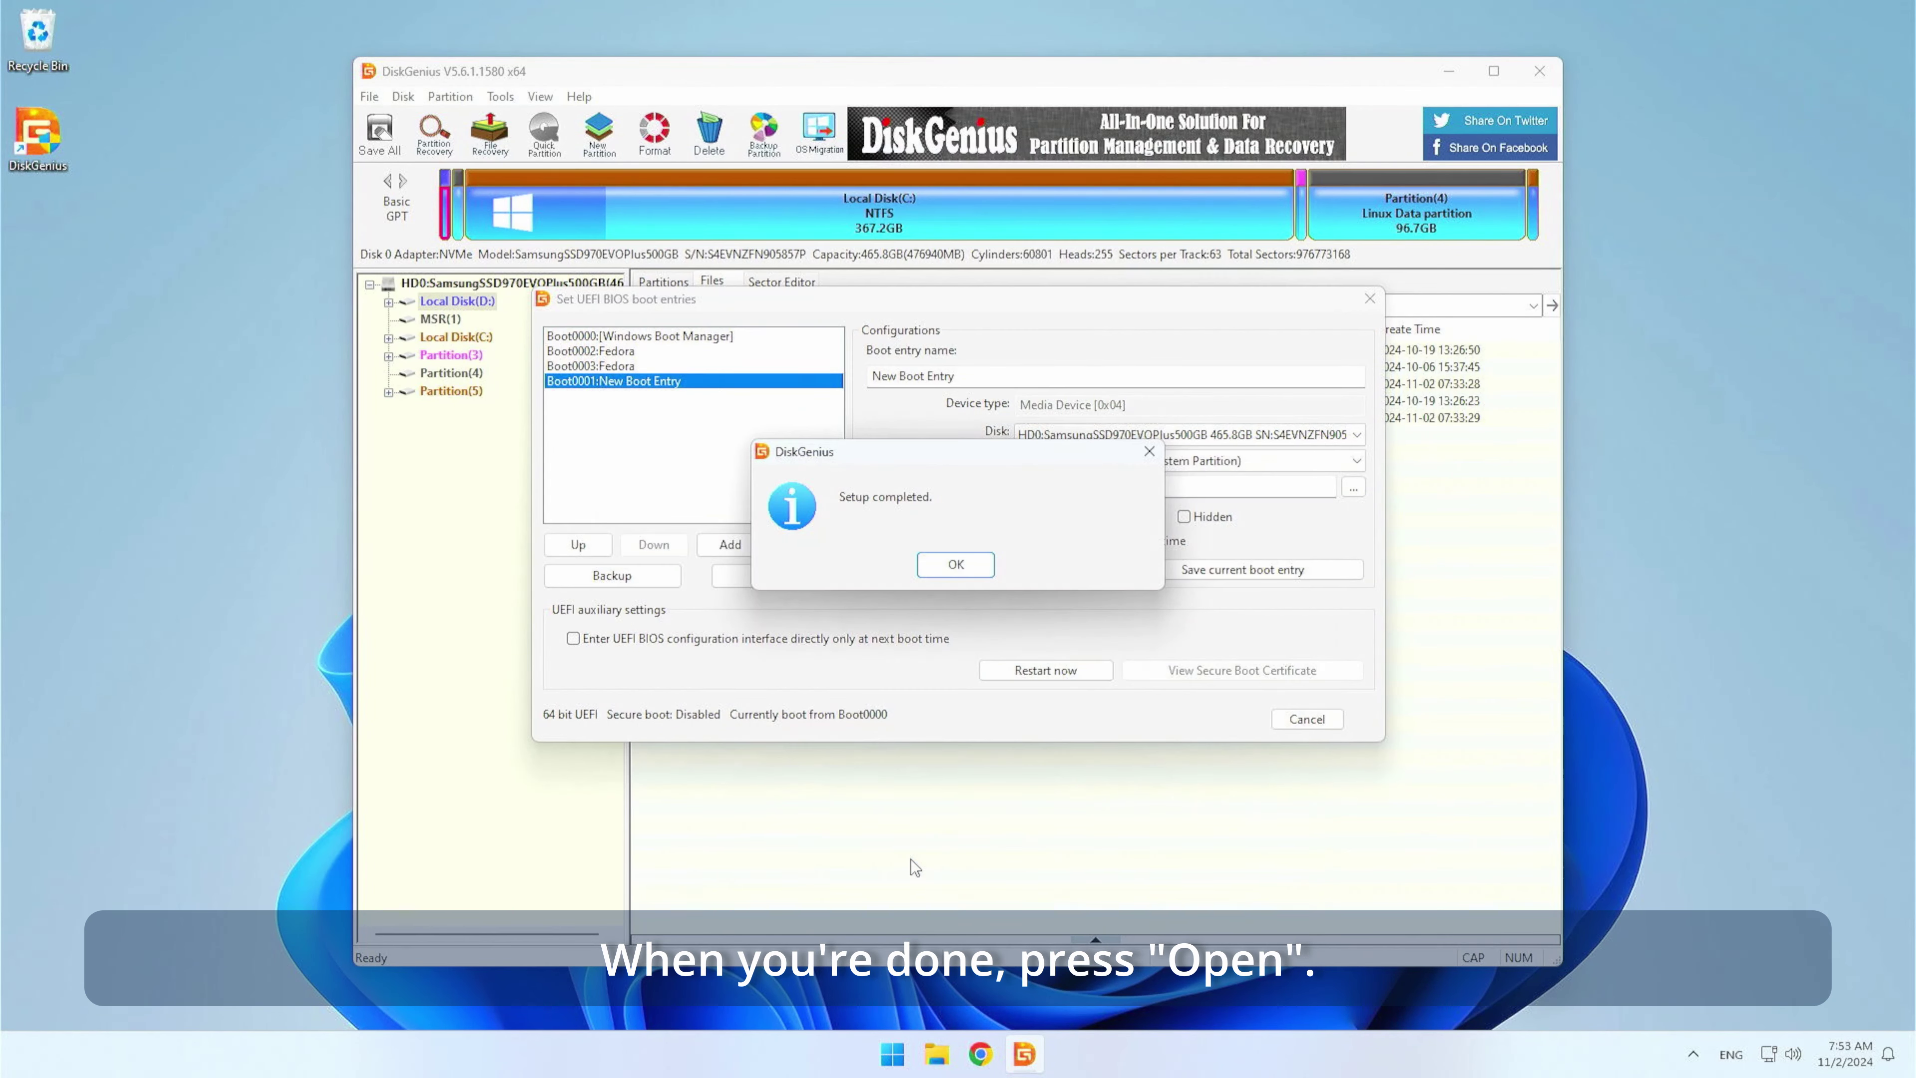
click(939, 566)
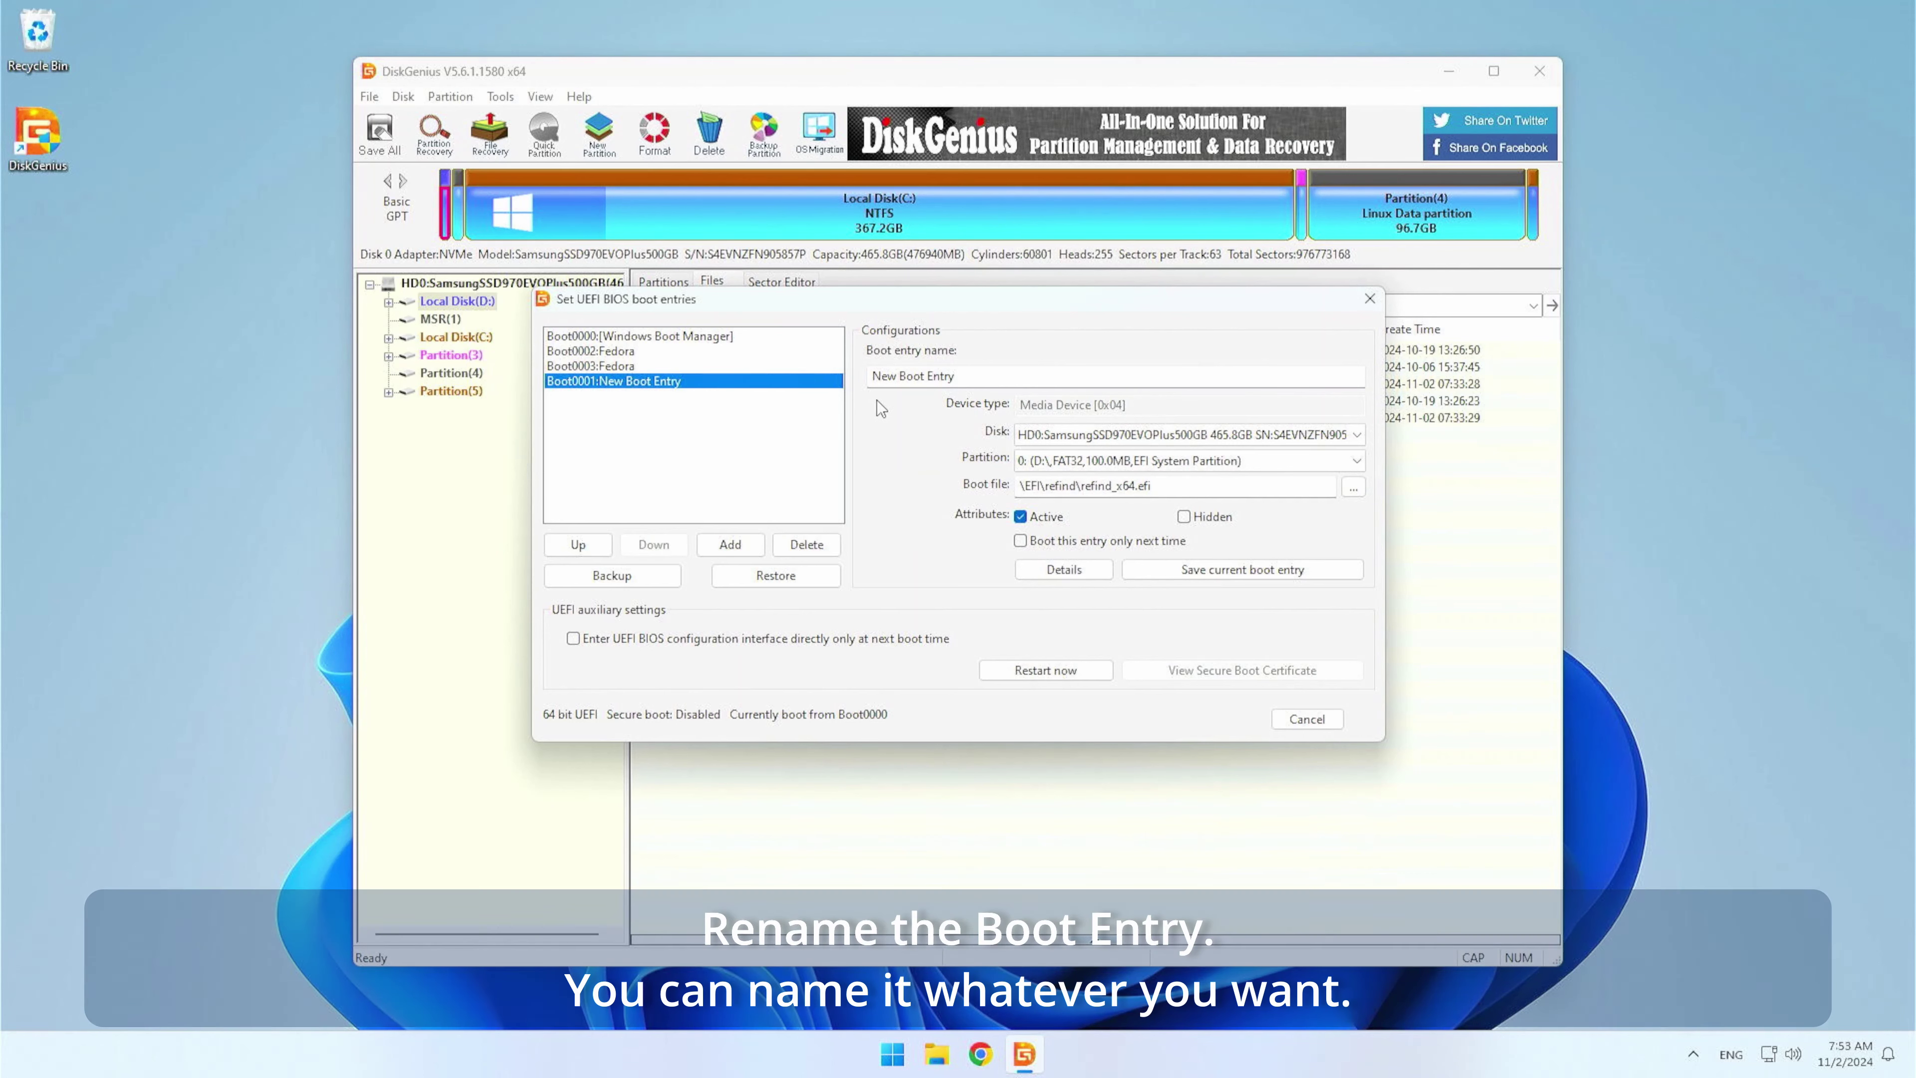
Step: Name the new boot entry rEFInd and save the current boot entry
click(955, 375)
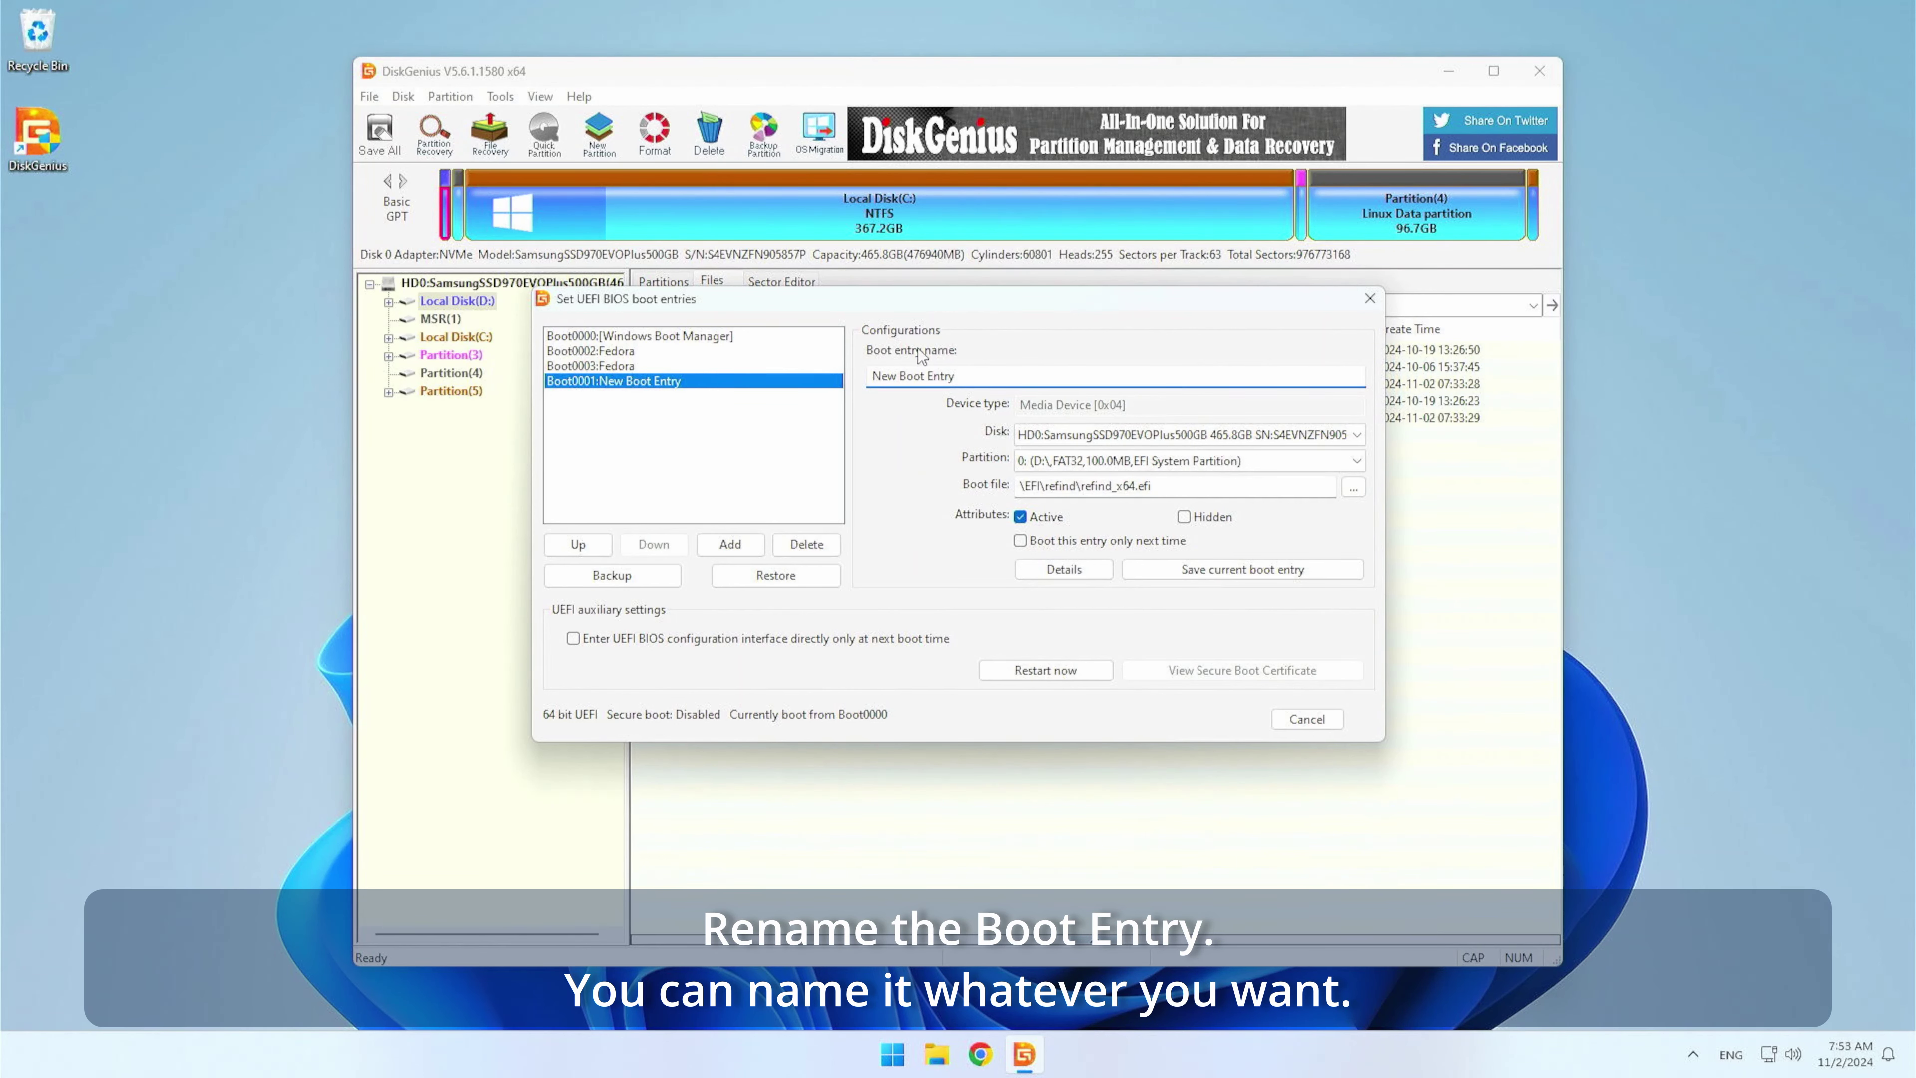
drag(957, 376, 866, 382)
key(BackSpace)
text(rEFInd)
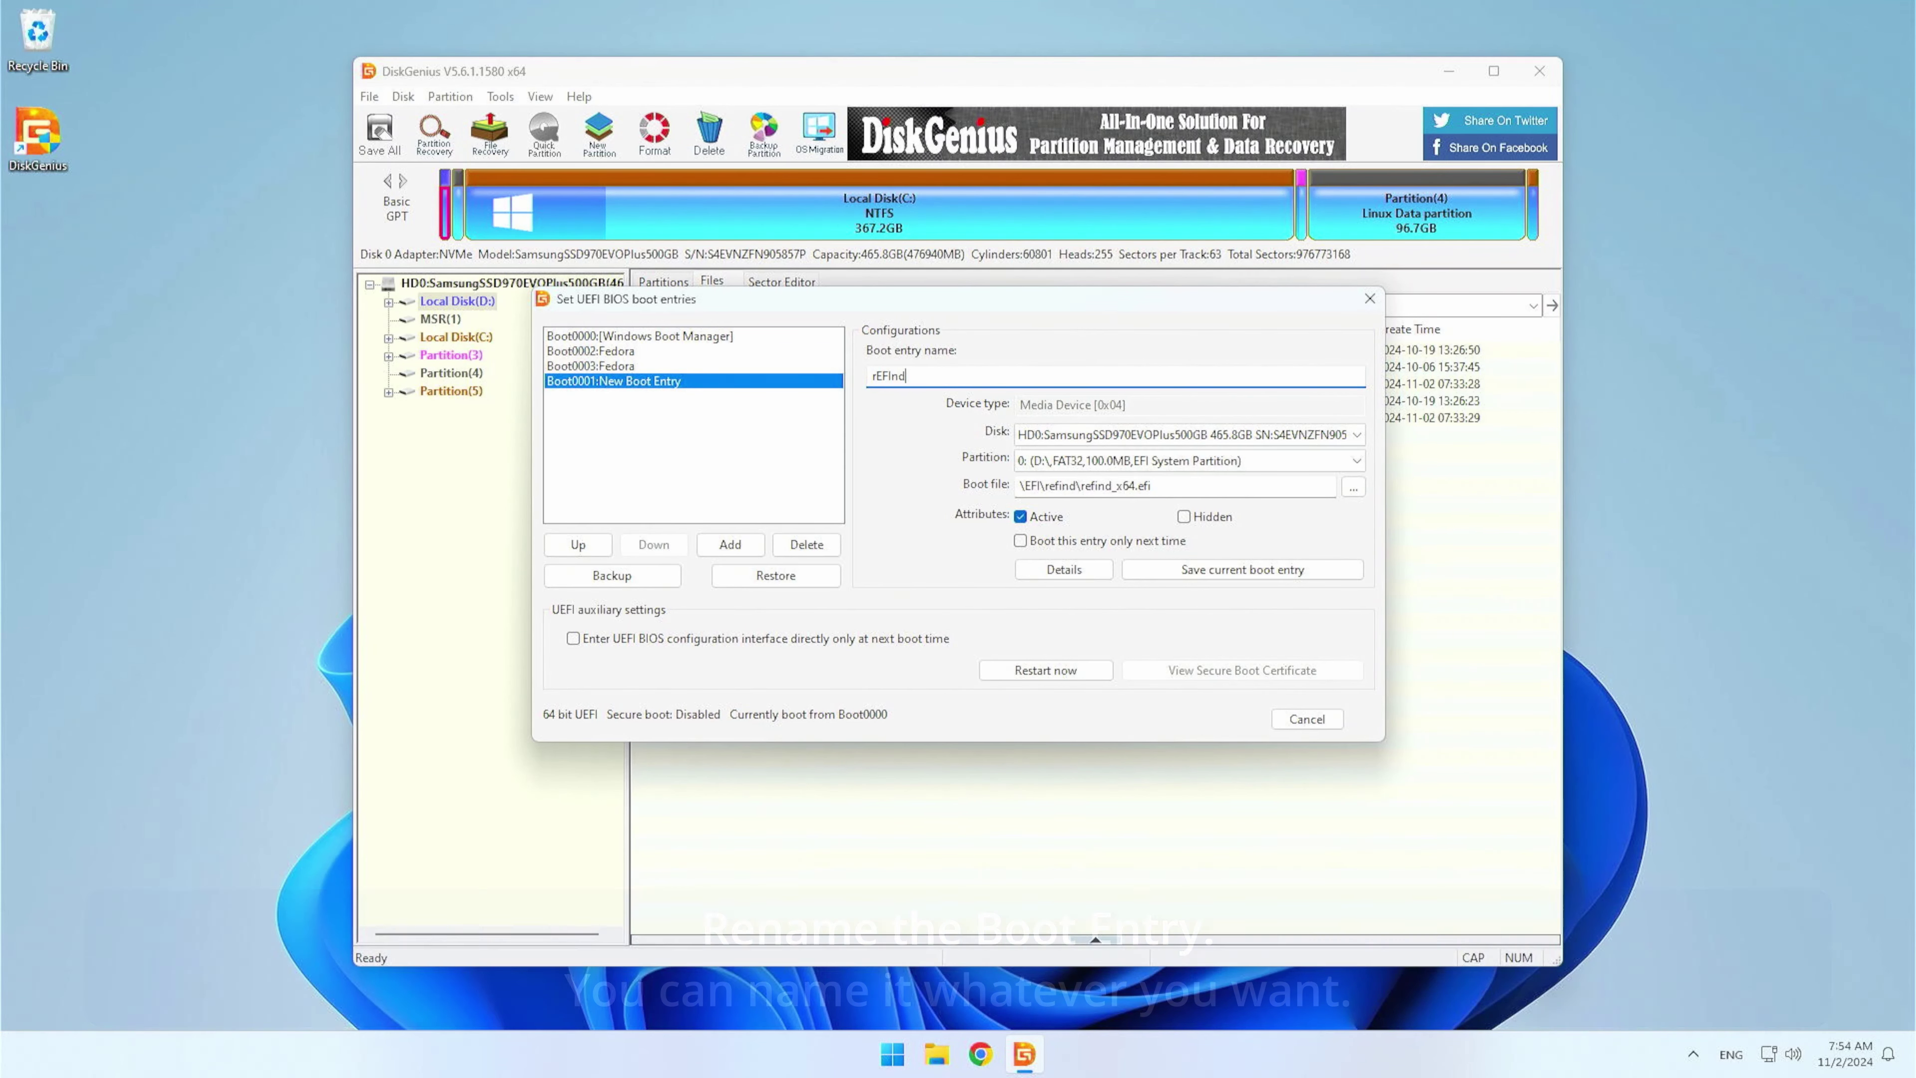
click(1169, 570)
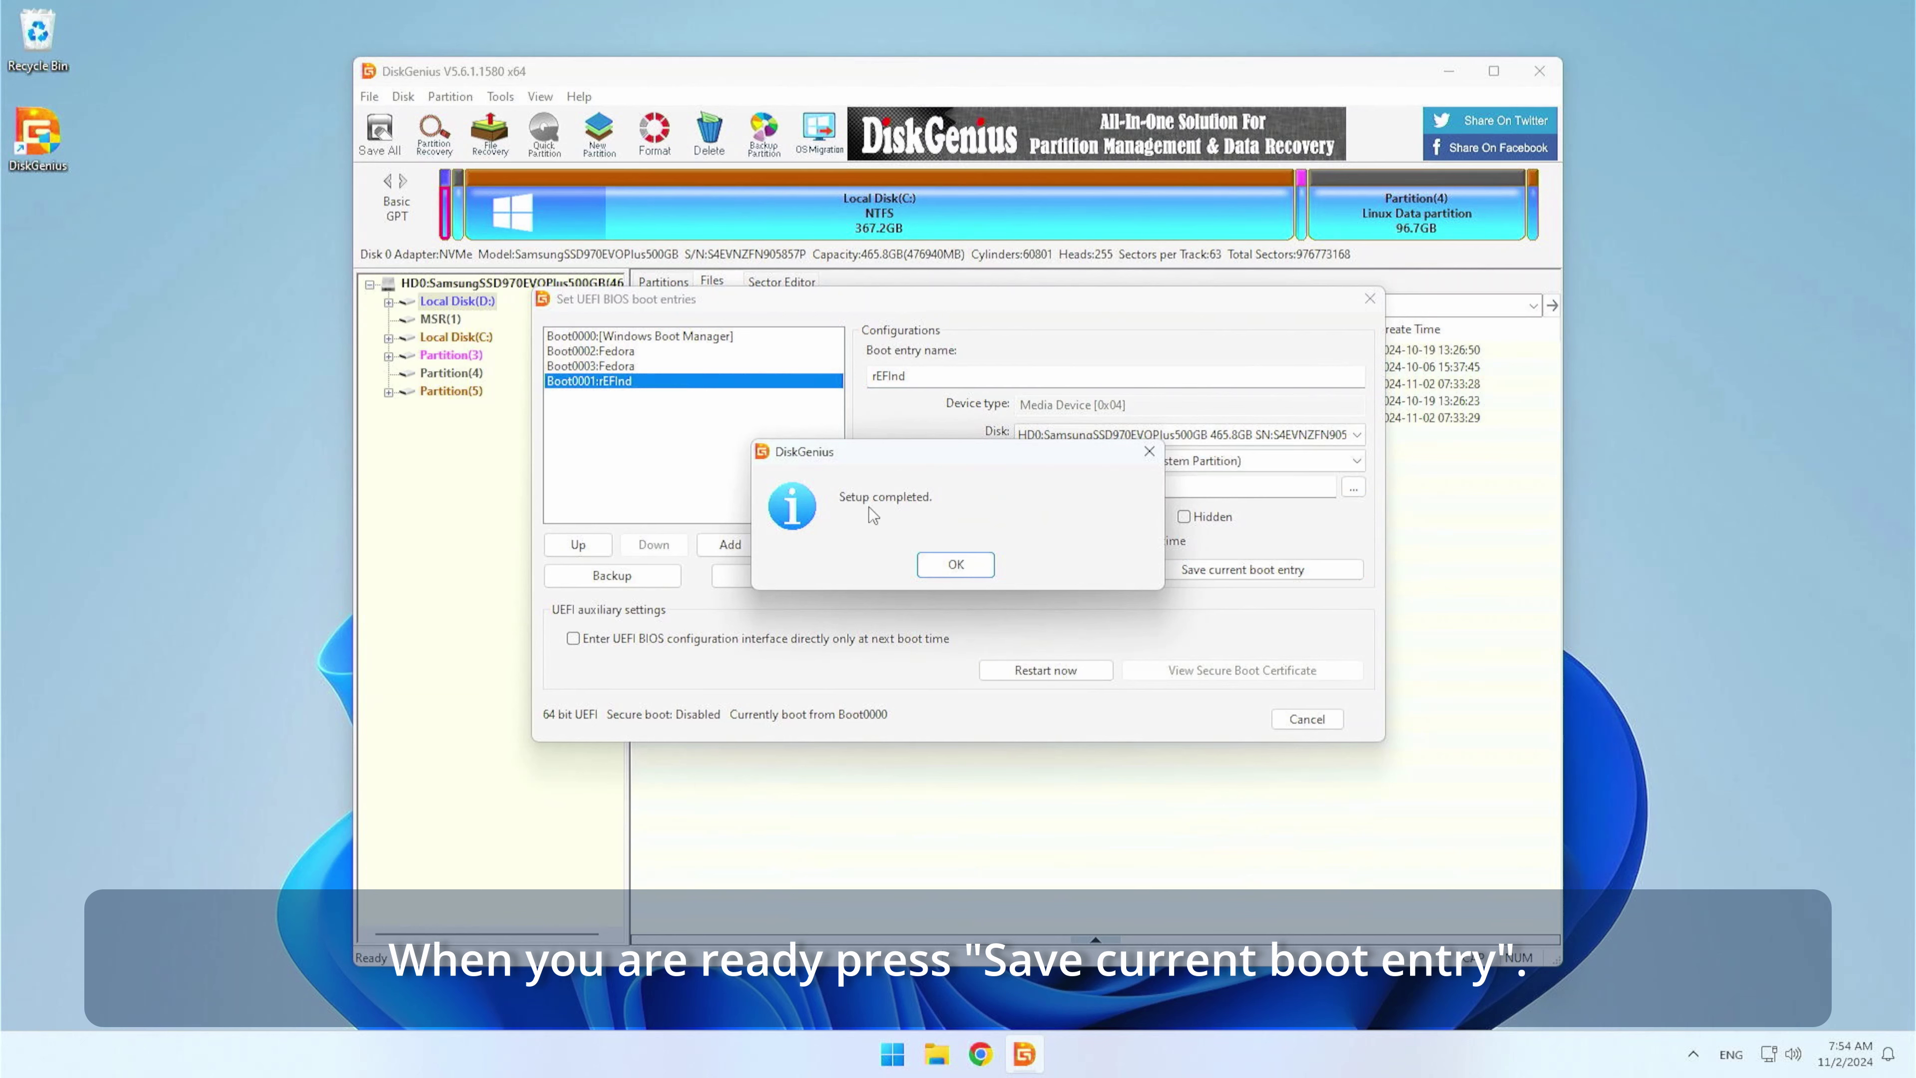
click(968, 569)
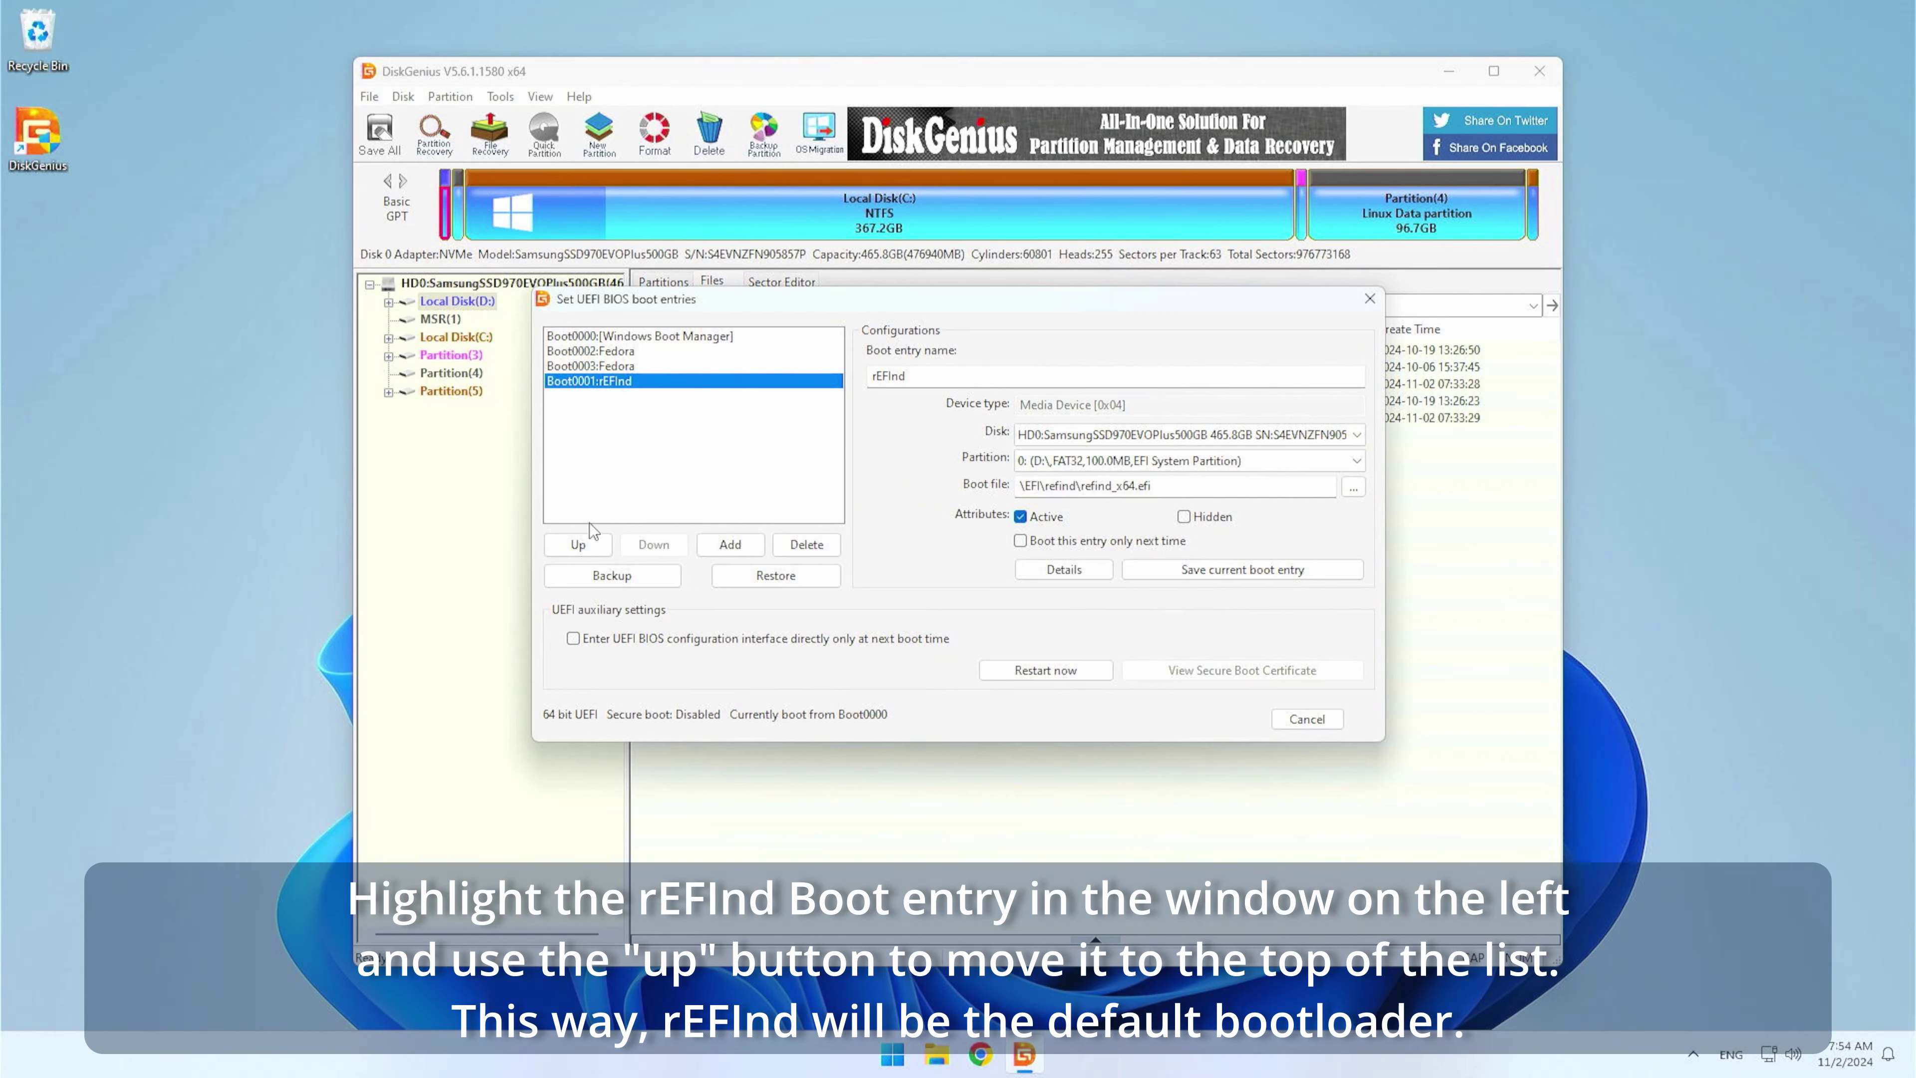
Step: Move the rEFInd boot entry to first place in the boot order and save the current boot entry
click(582, 545)
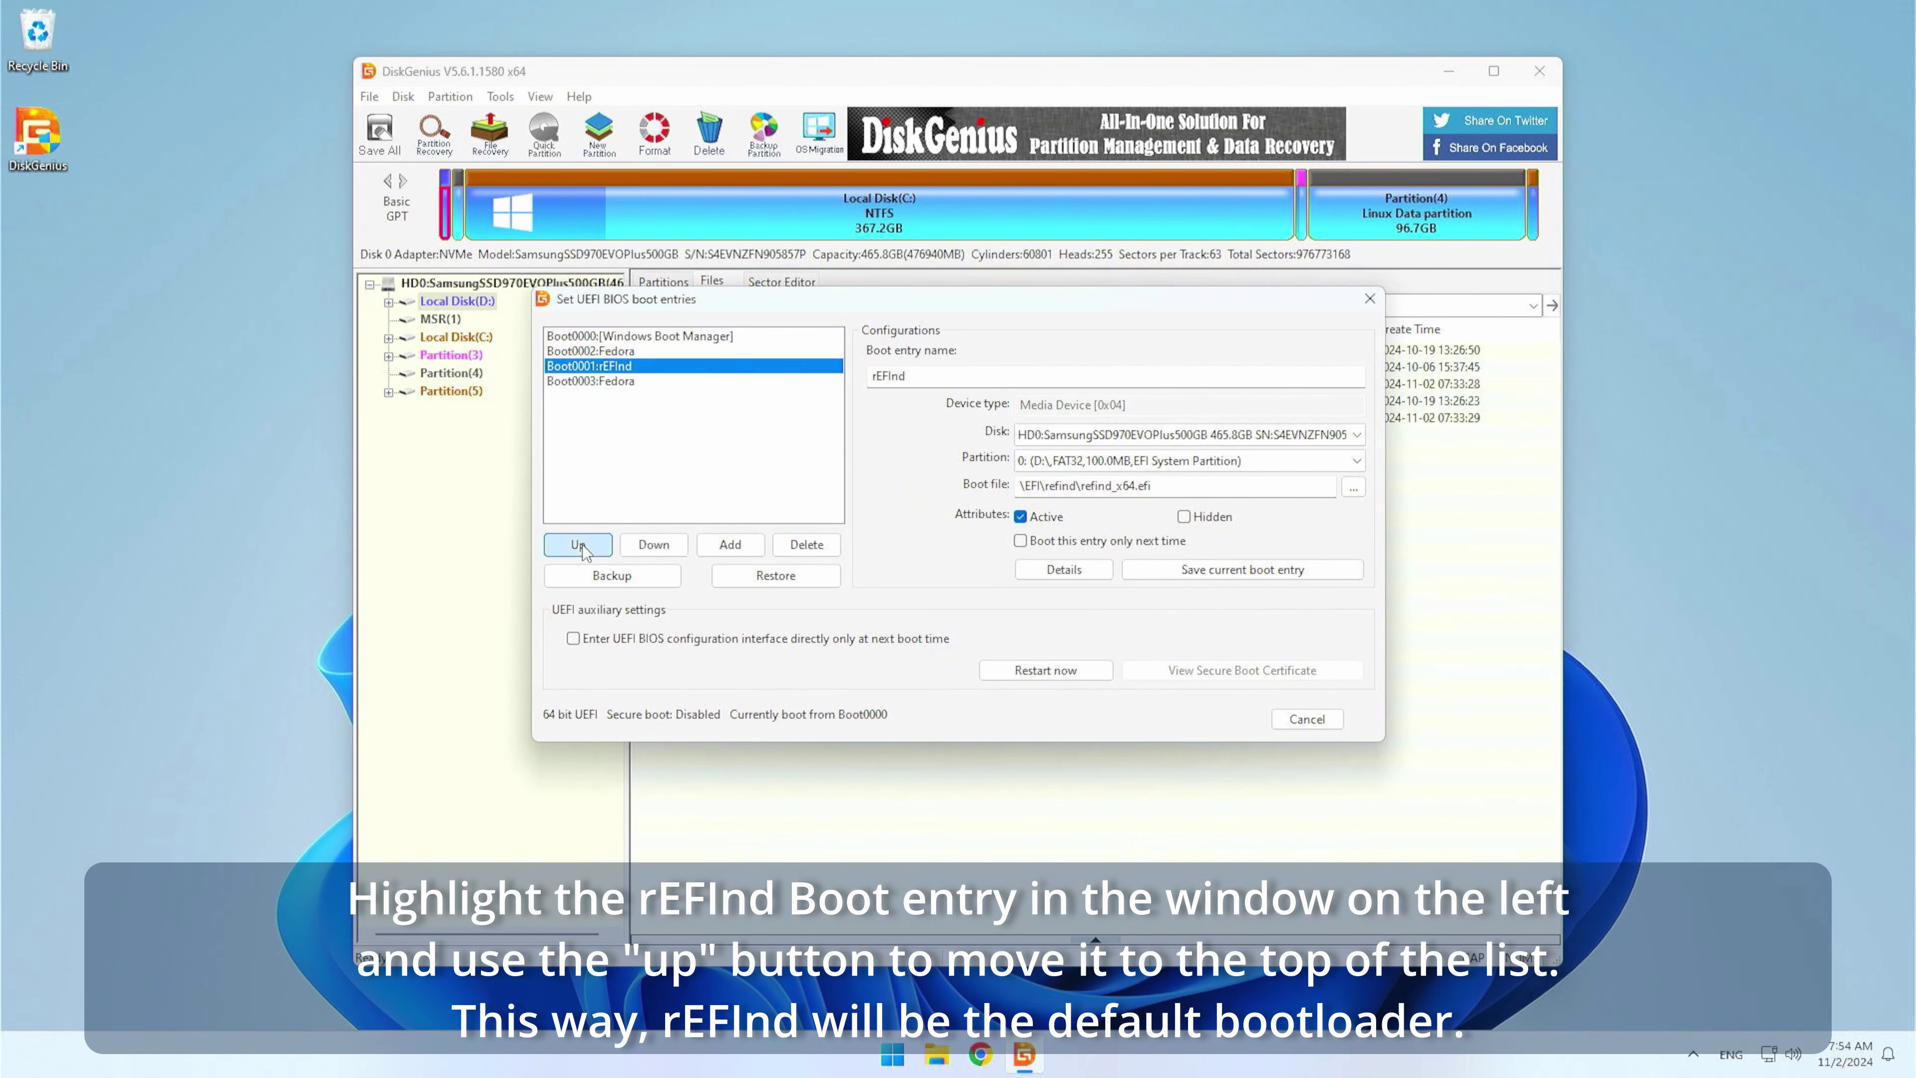
click(582, 545)
click(584, 547)
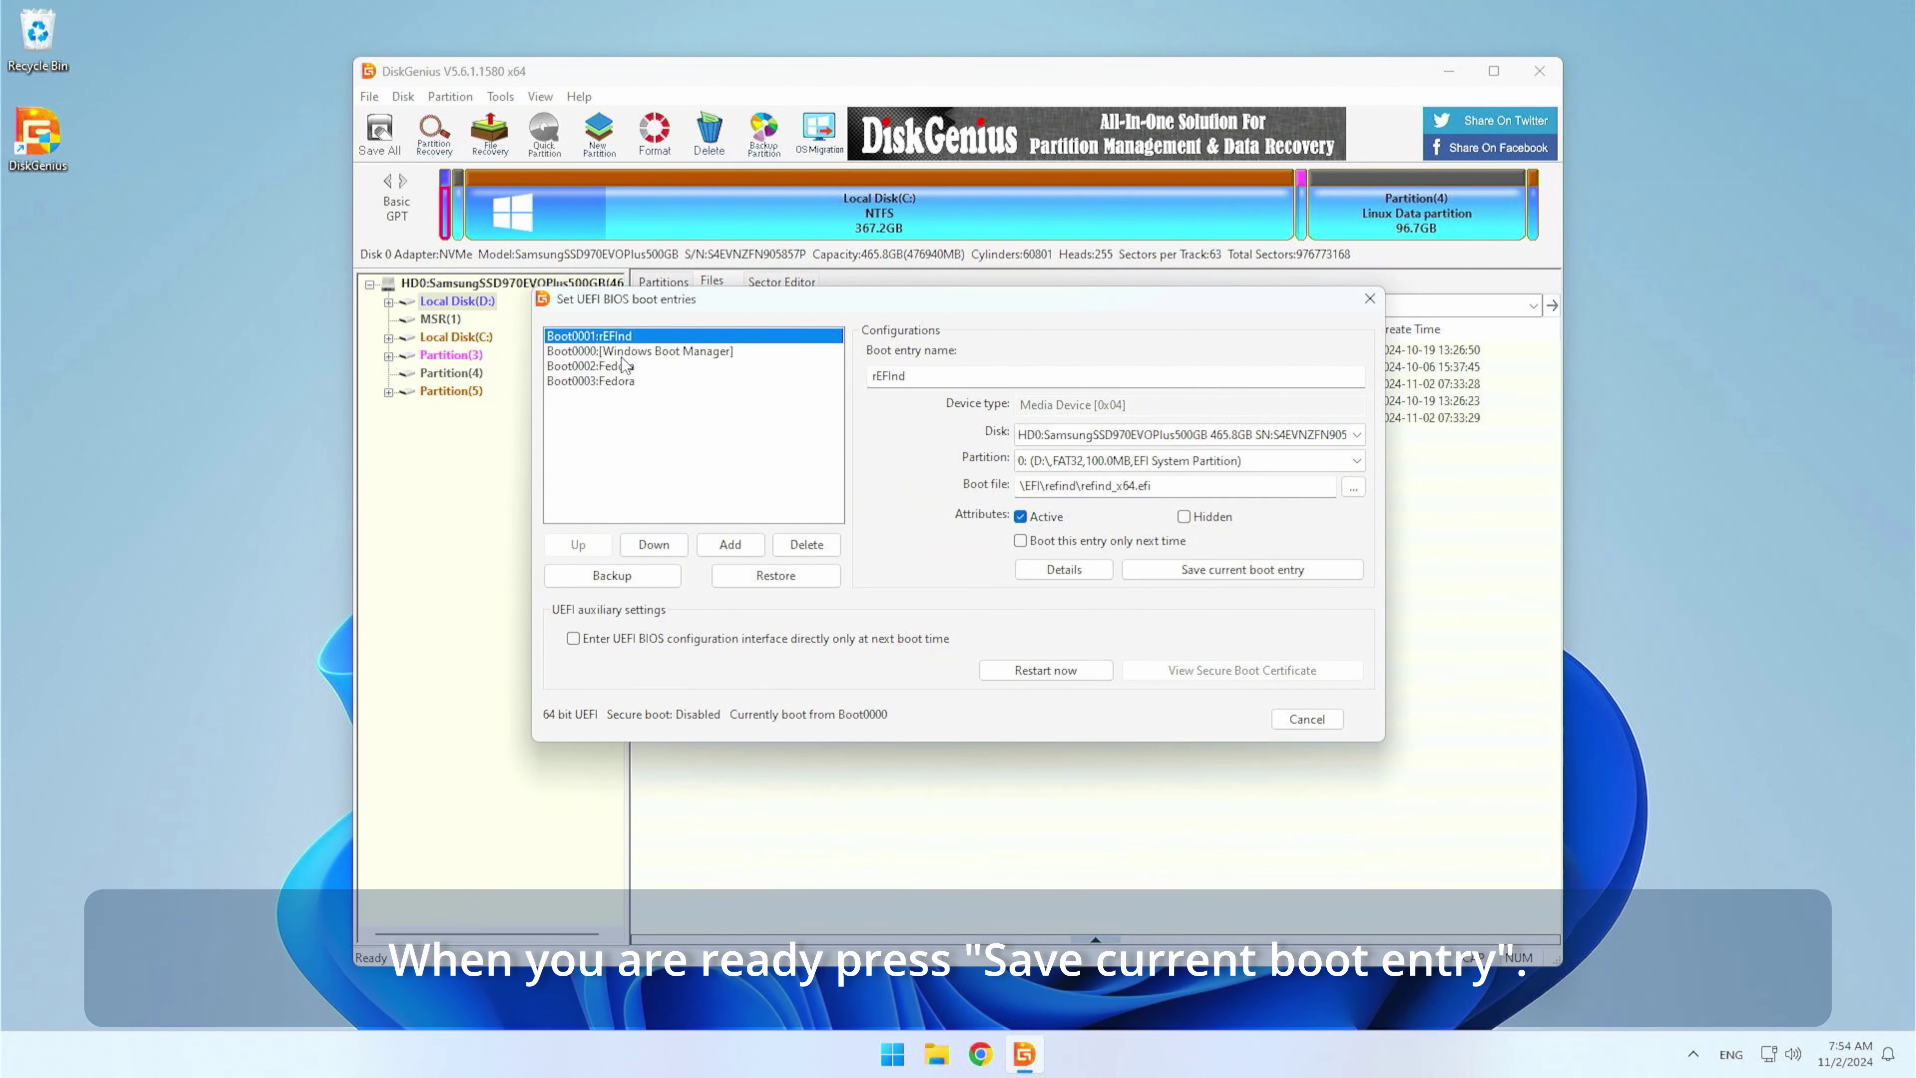
click(1272, 575)
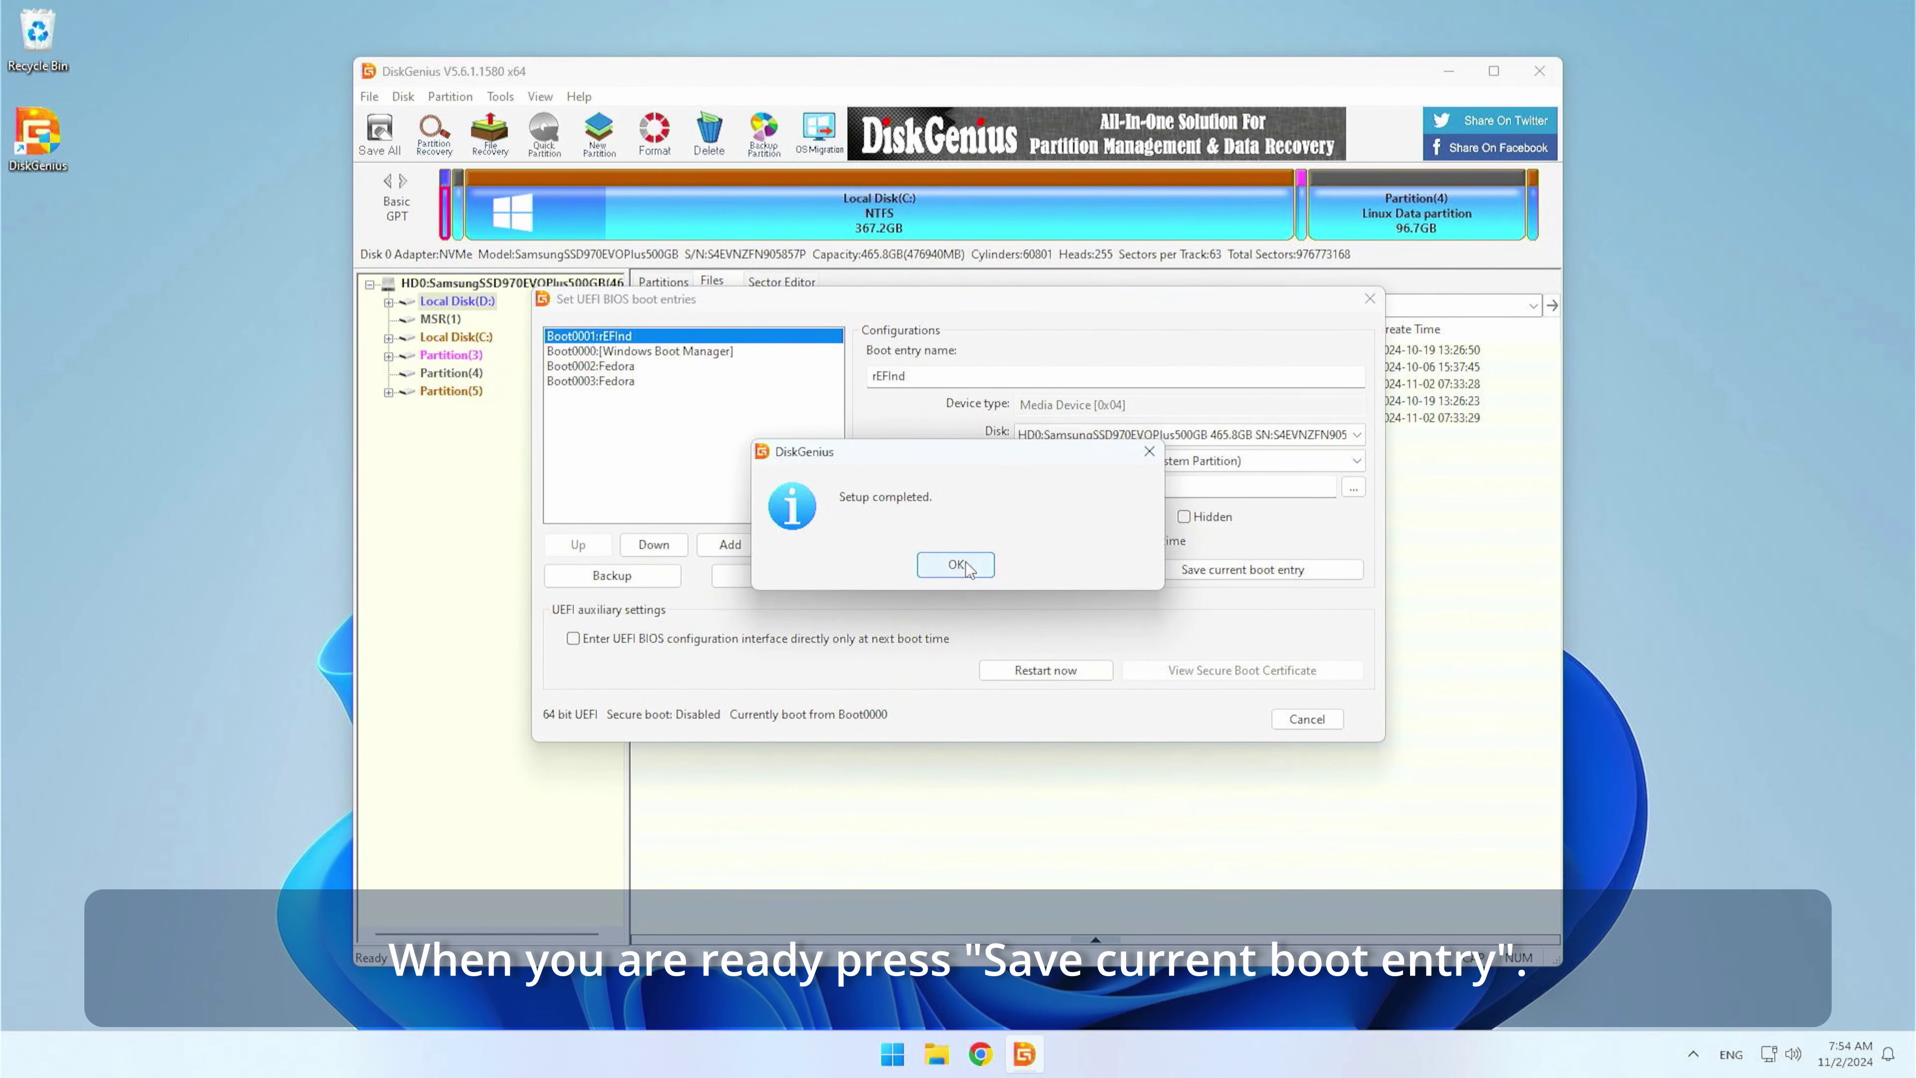
click(968, 567)
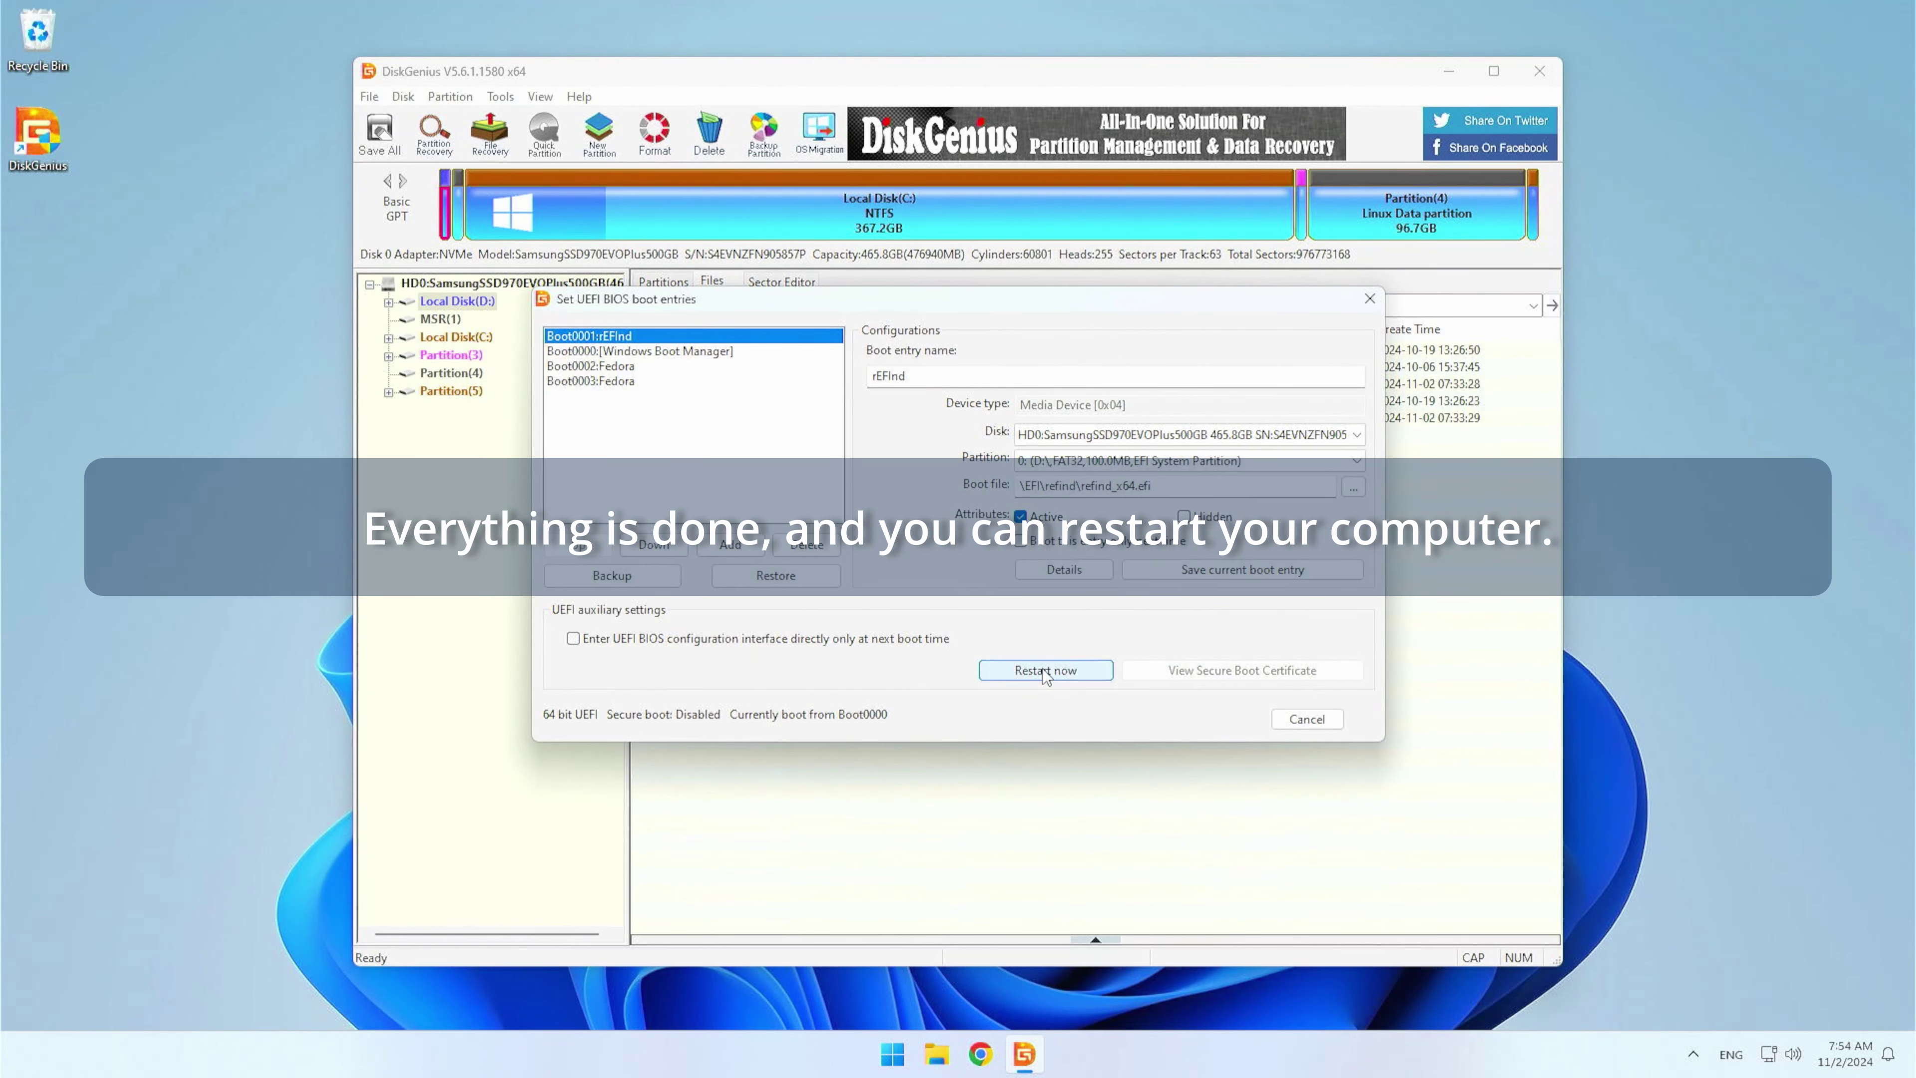
Step: Close the boot entries dialog and DiskGenius, and restart the computer
click(1370, 298)
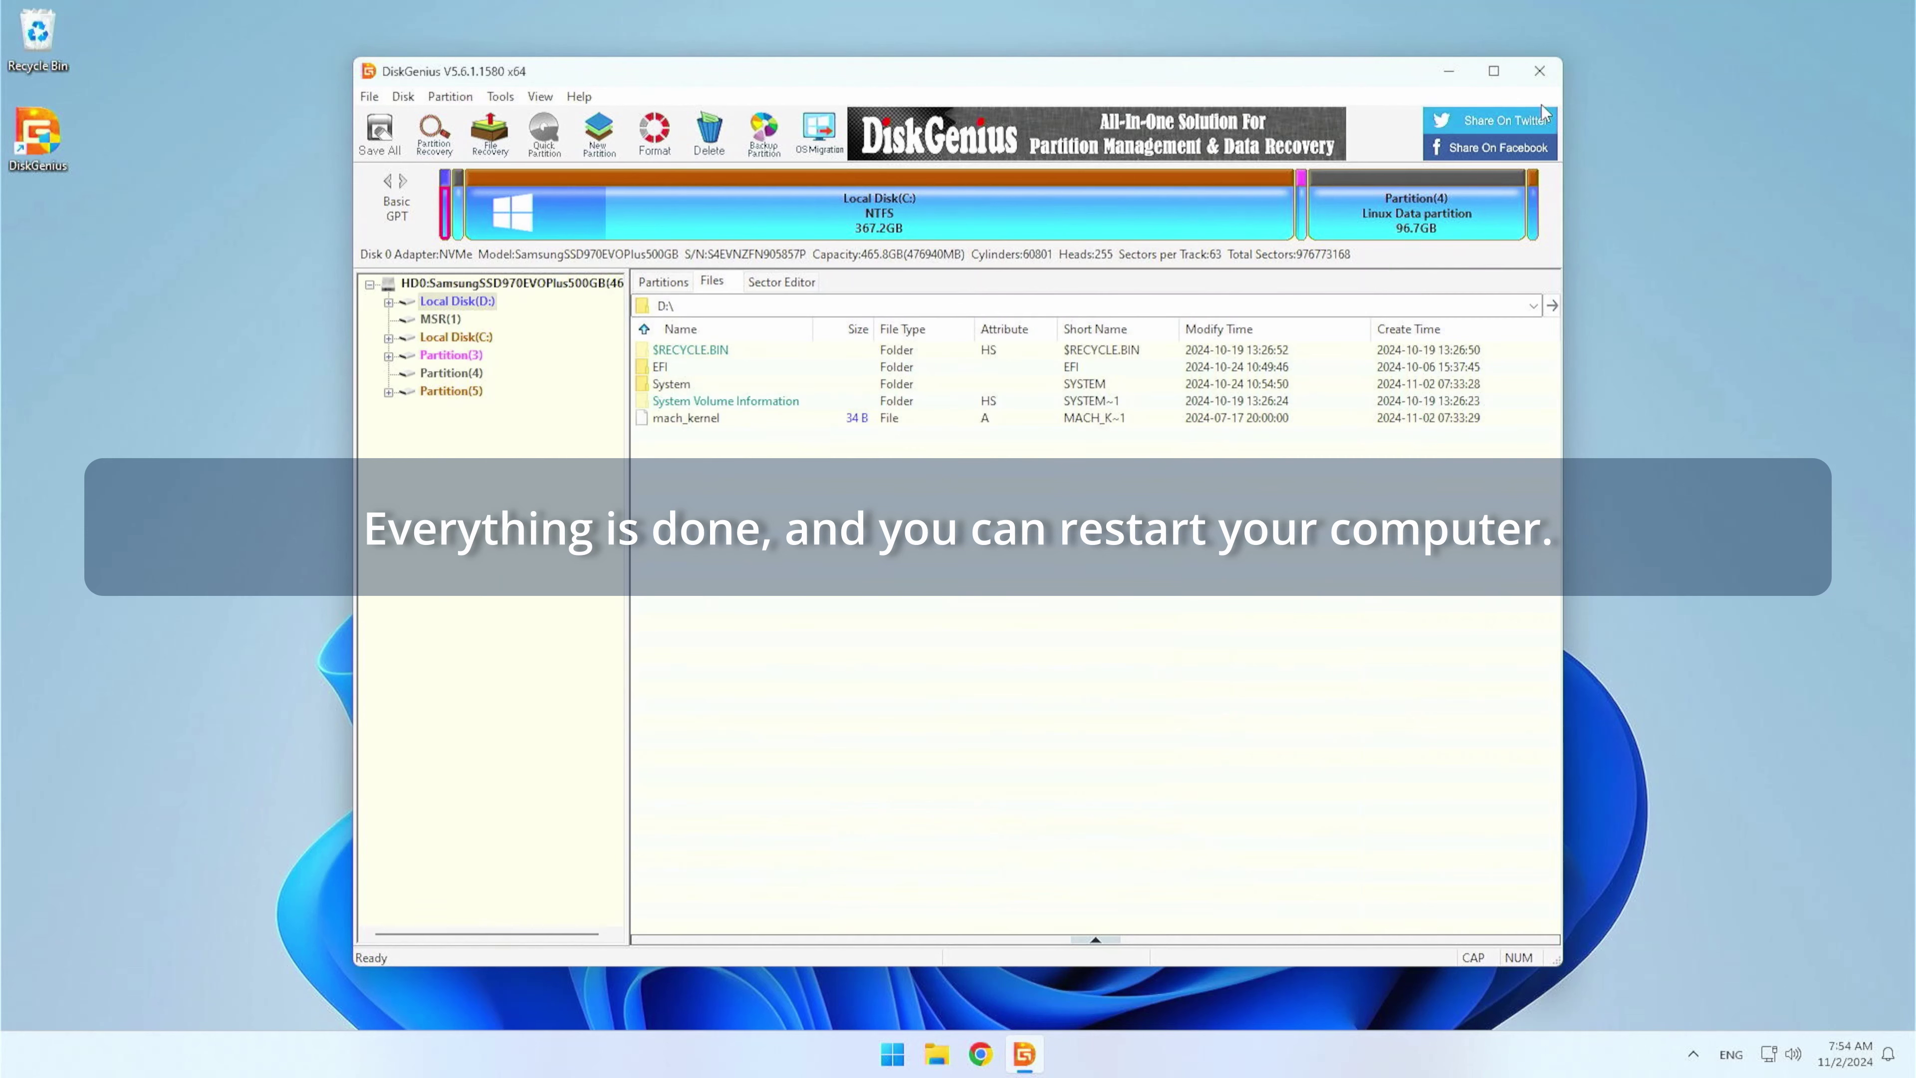
click(1540, 71)
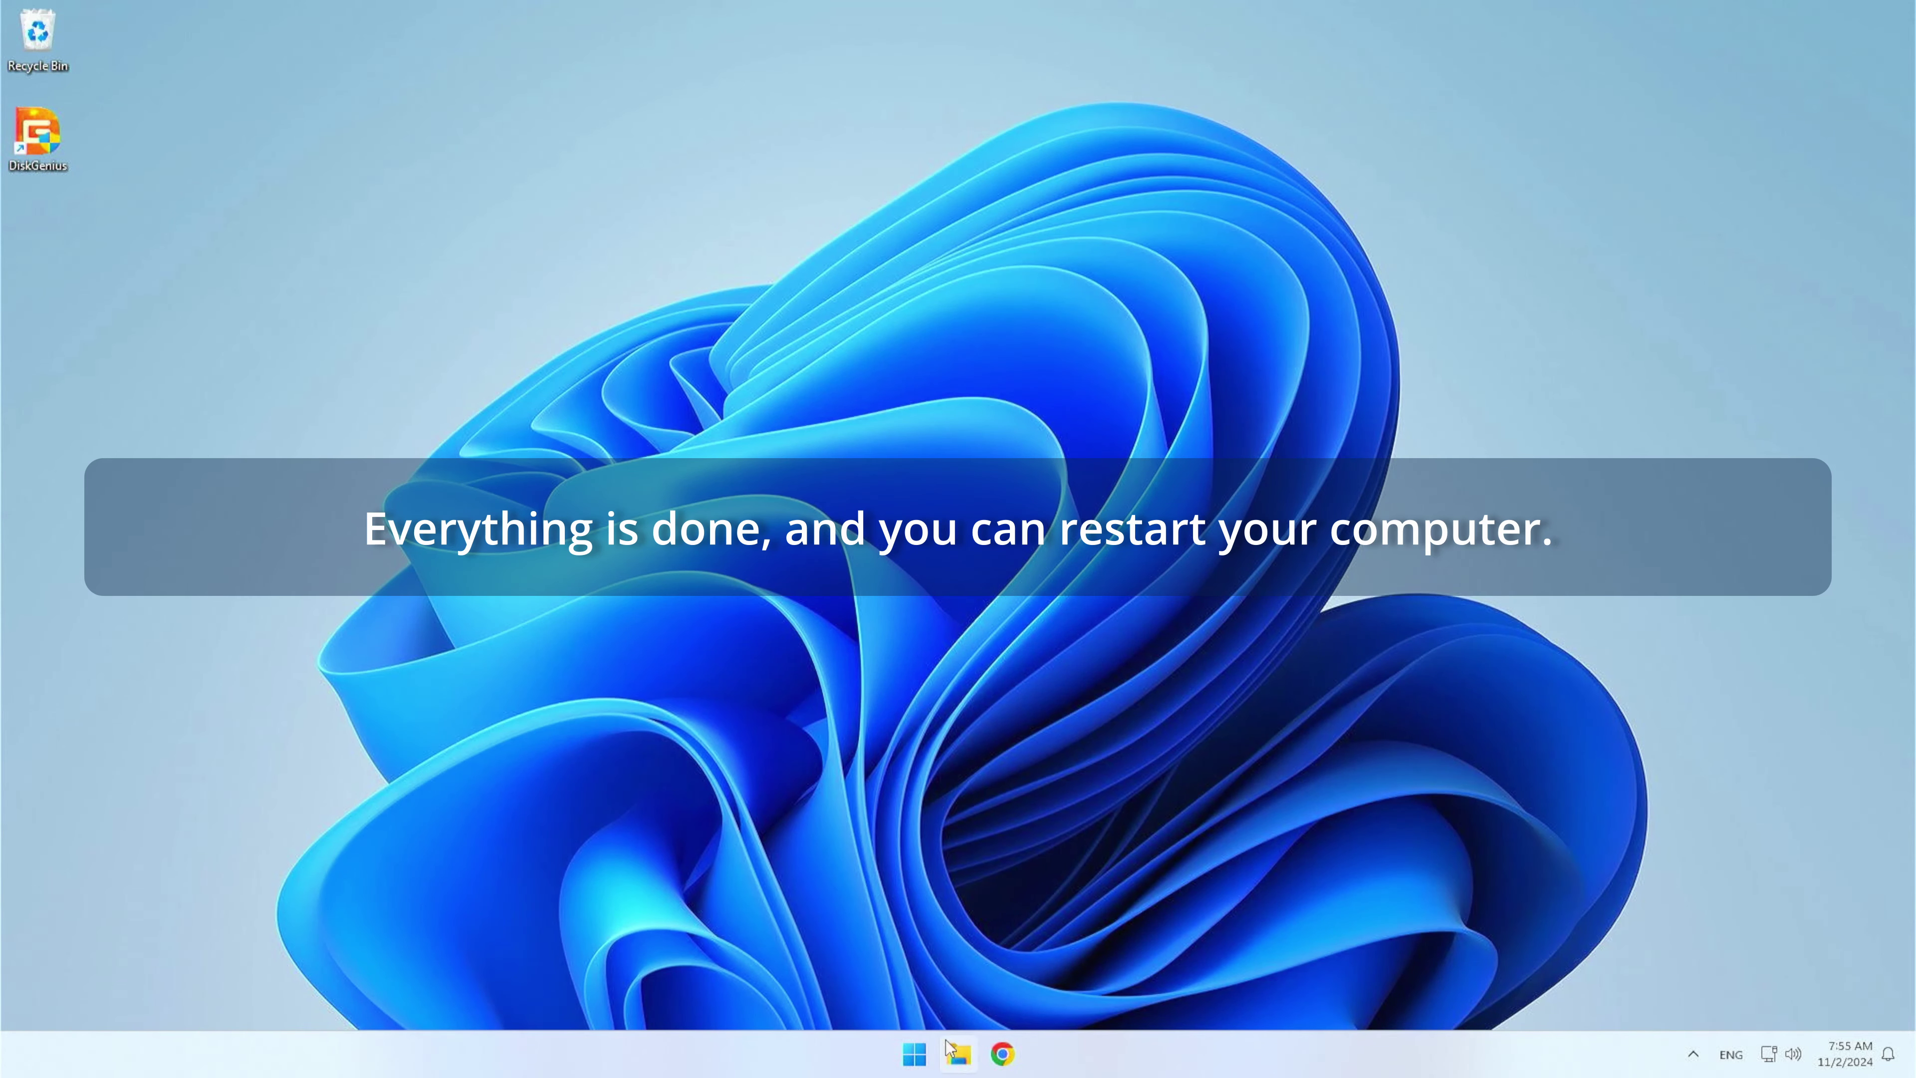
click(928, 1064)
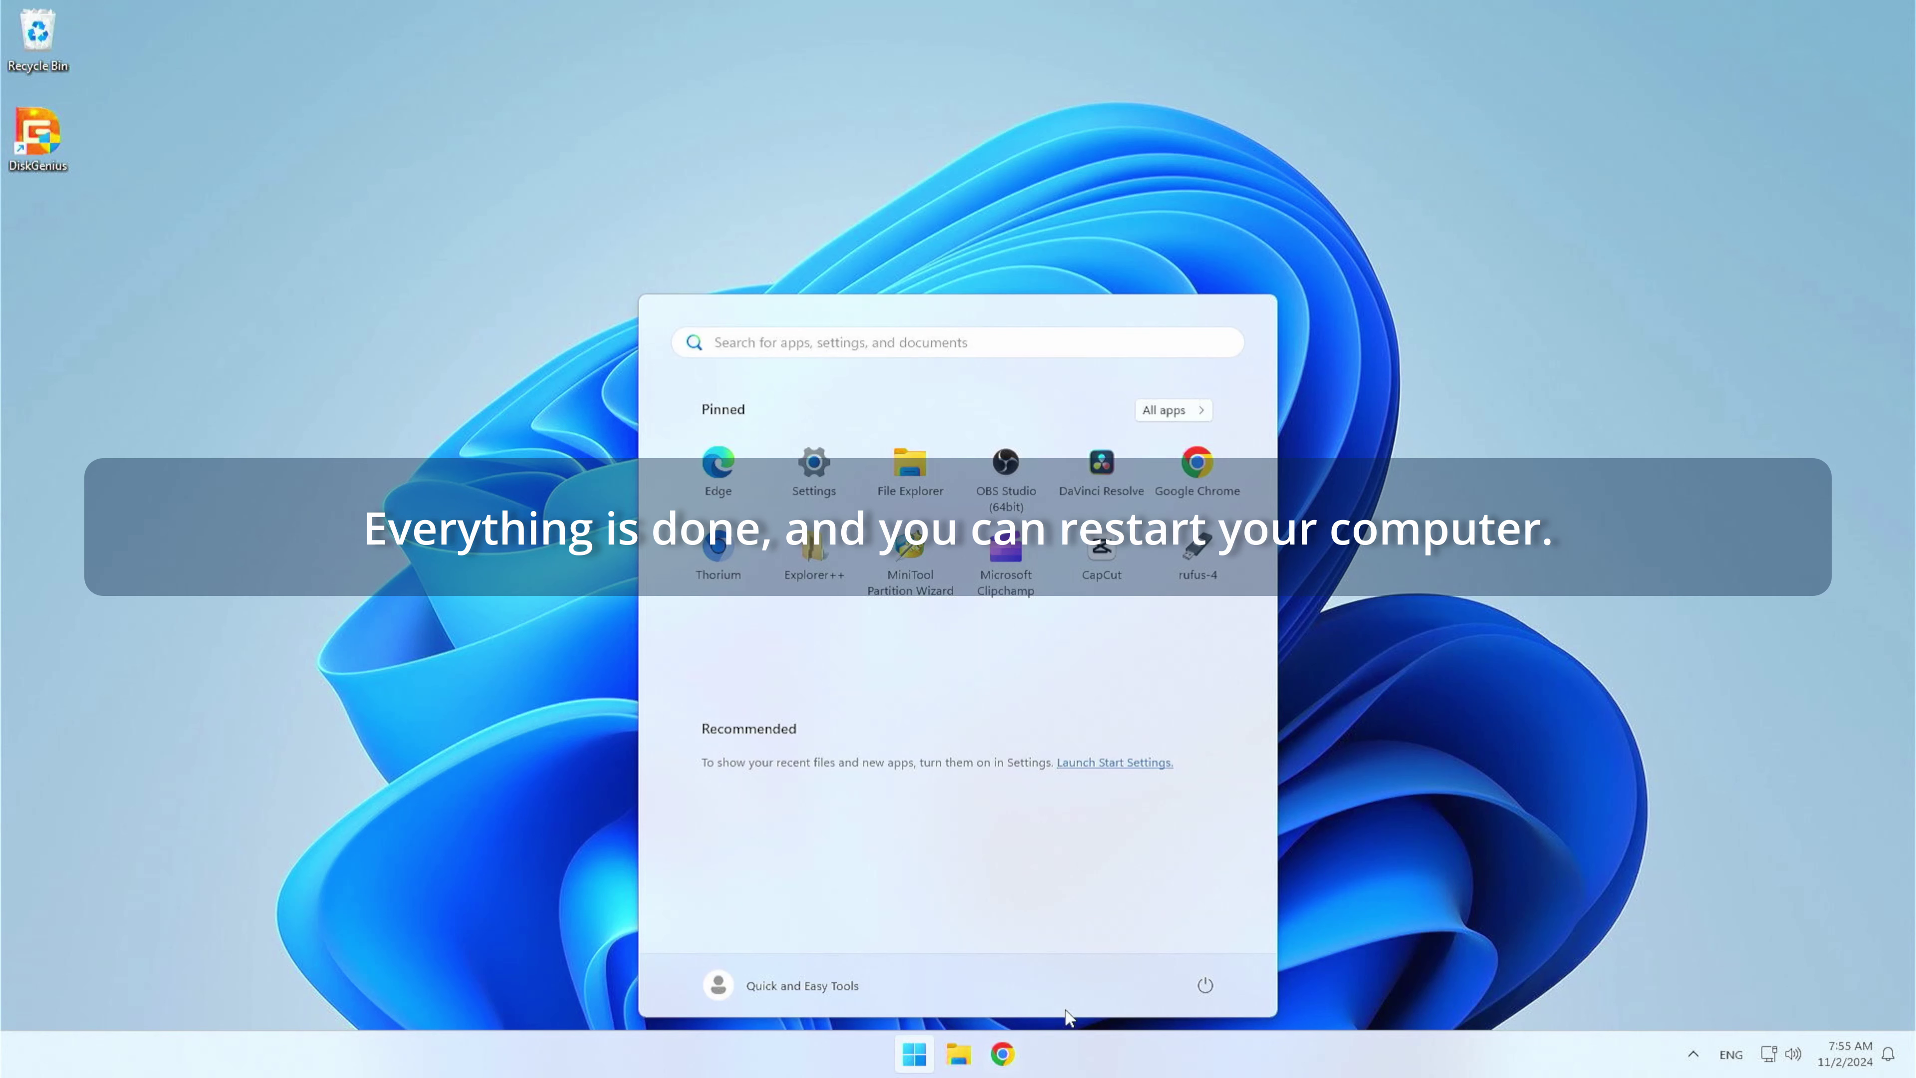
click(1207, 983)
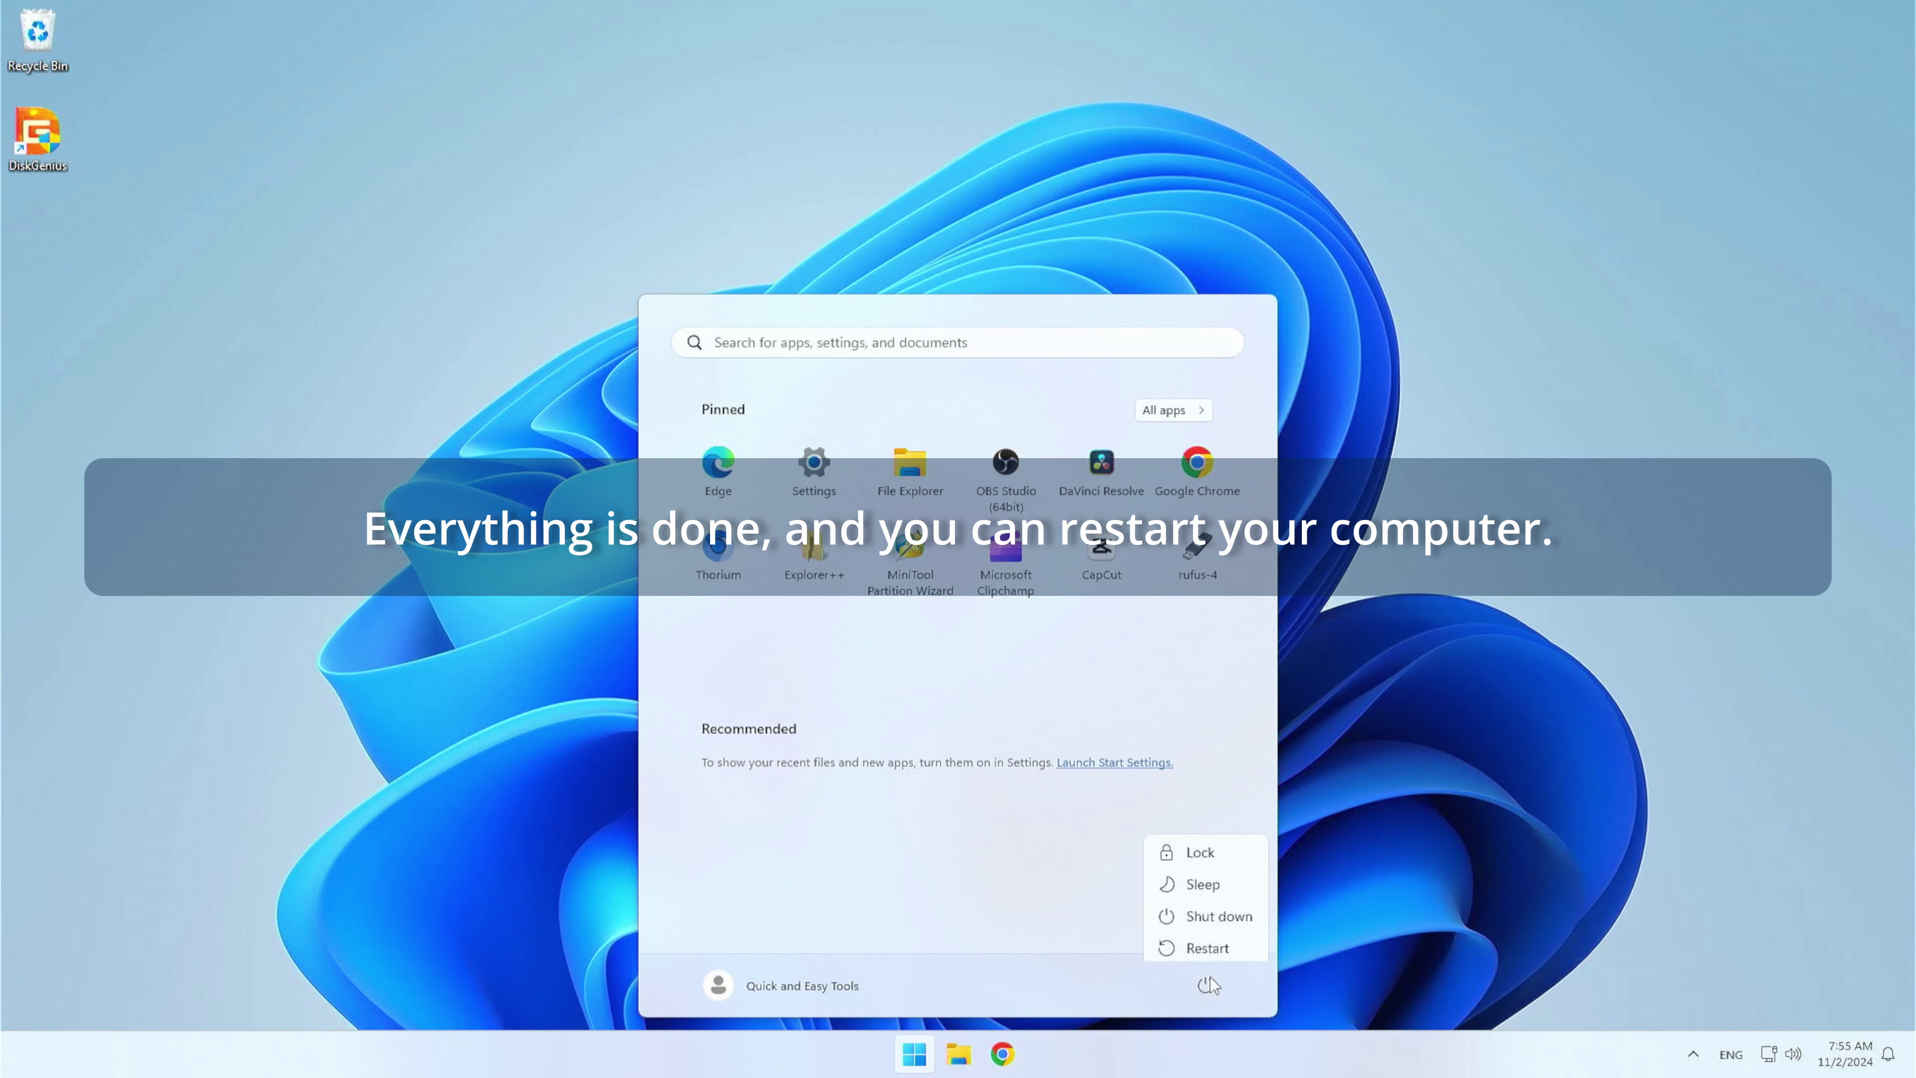
click(1207, 943)
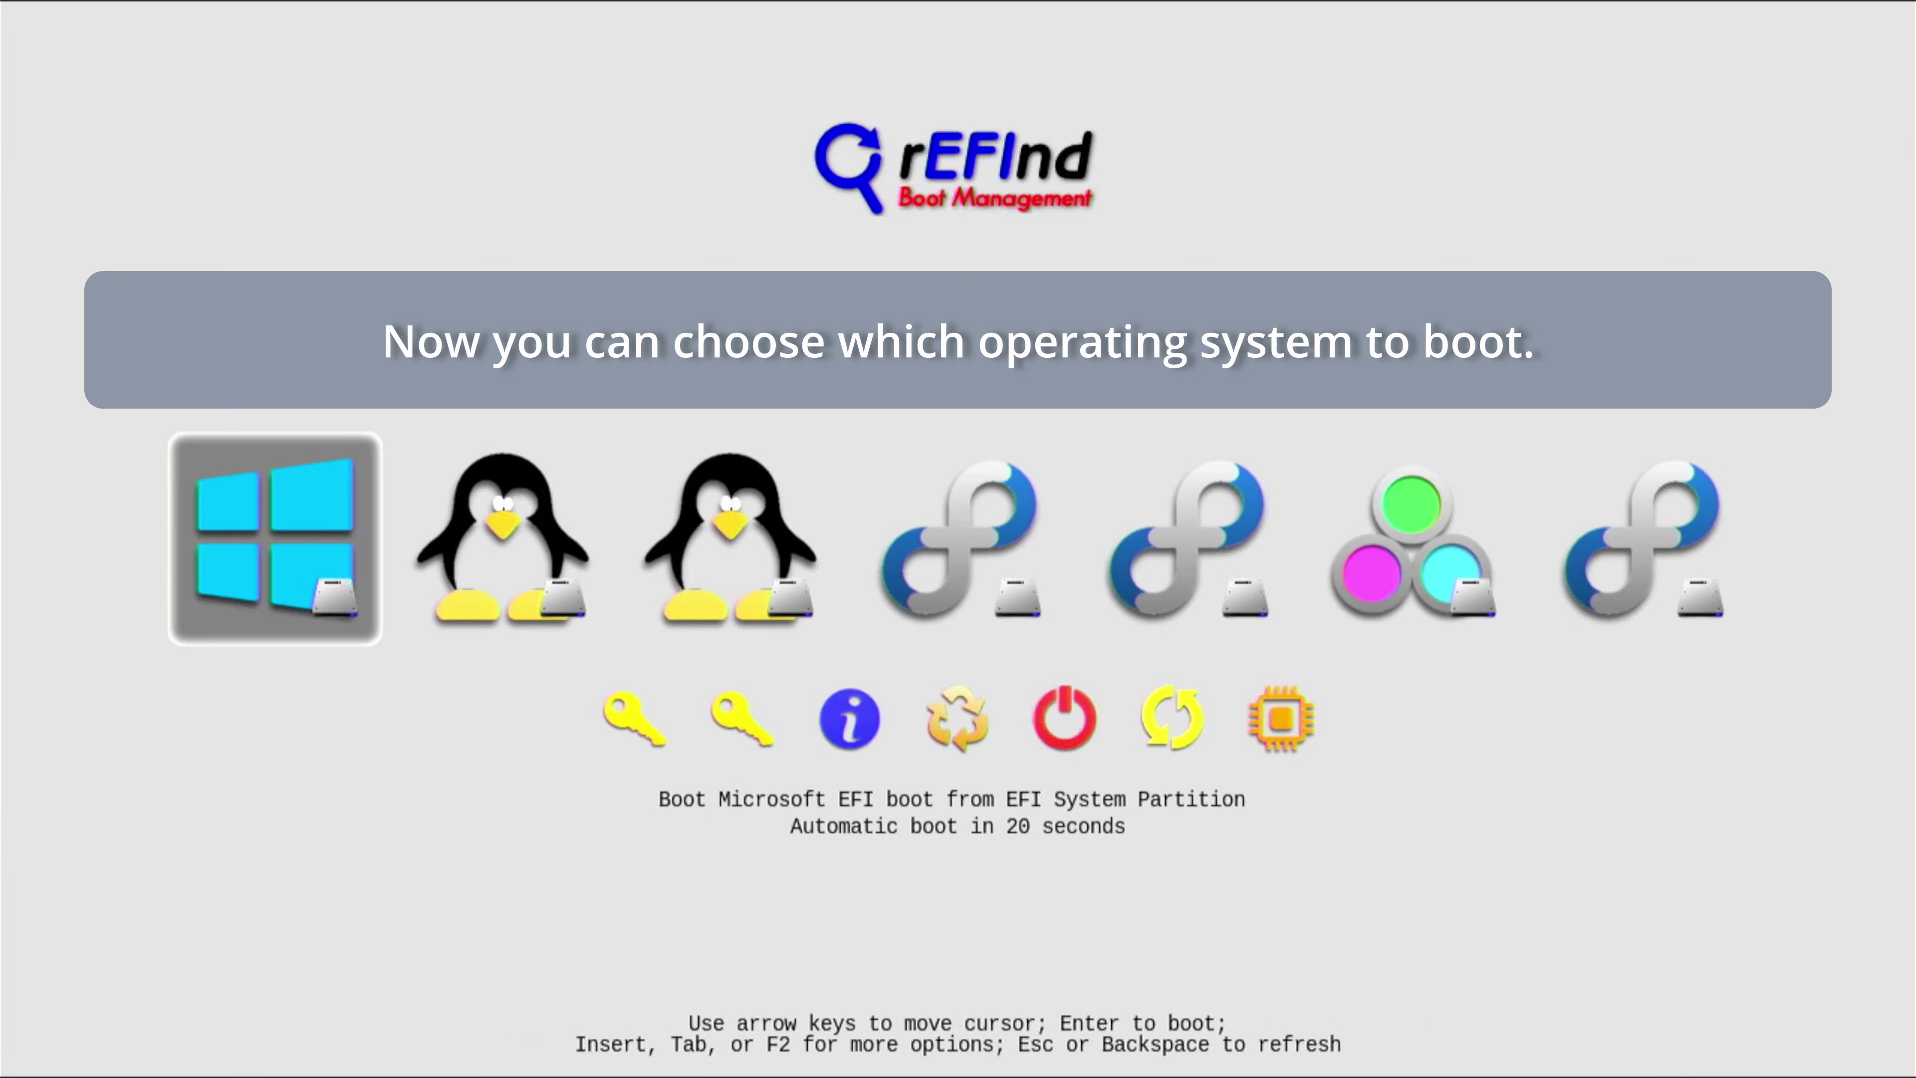
Step: Look through the detected operating systems in the rEFInd boot menu and boot Windows
key(Left)
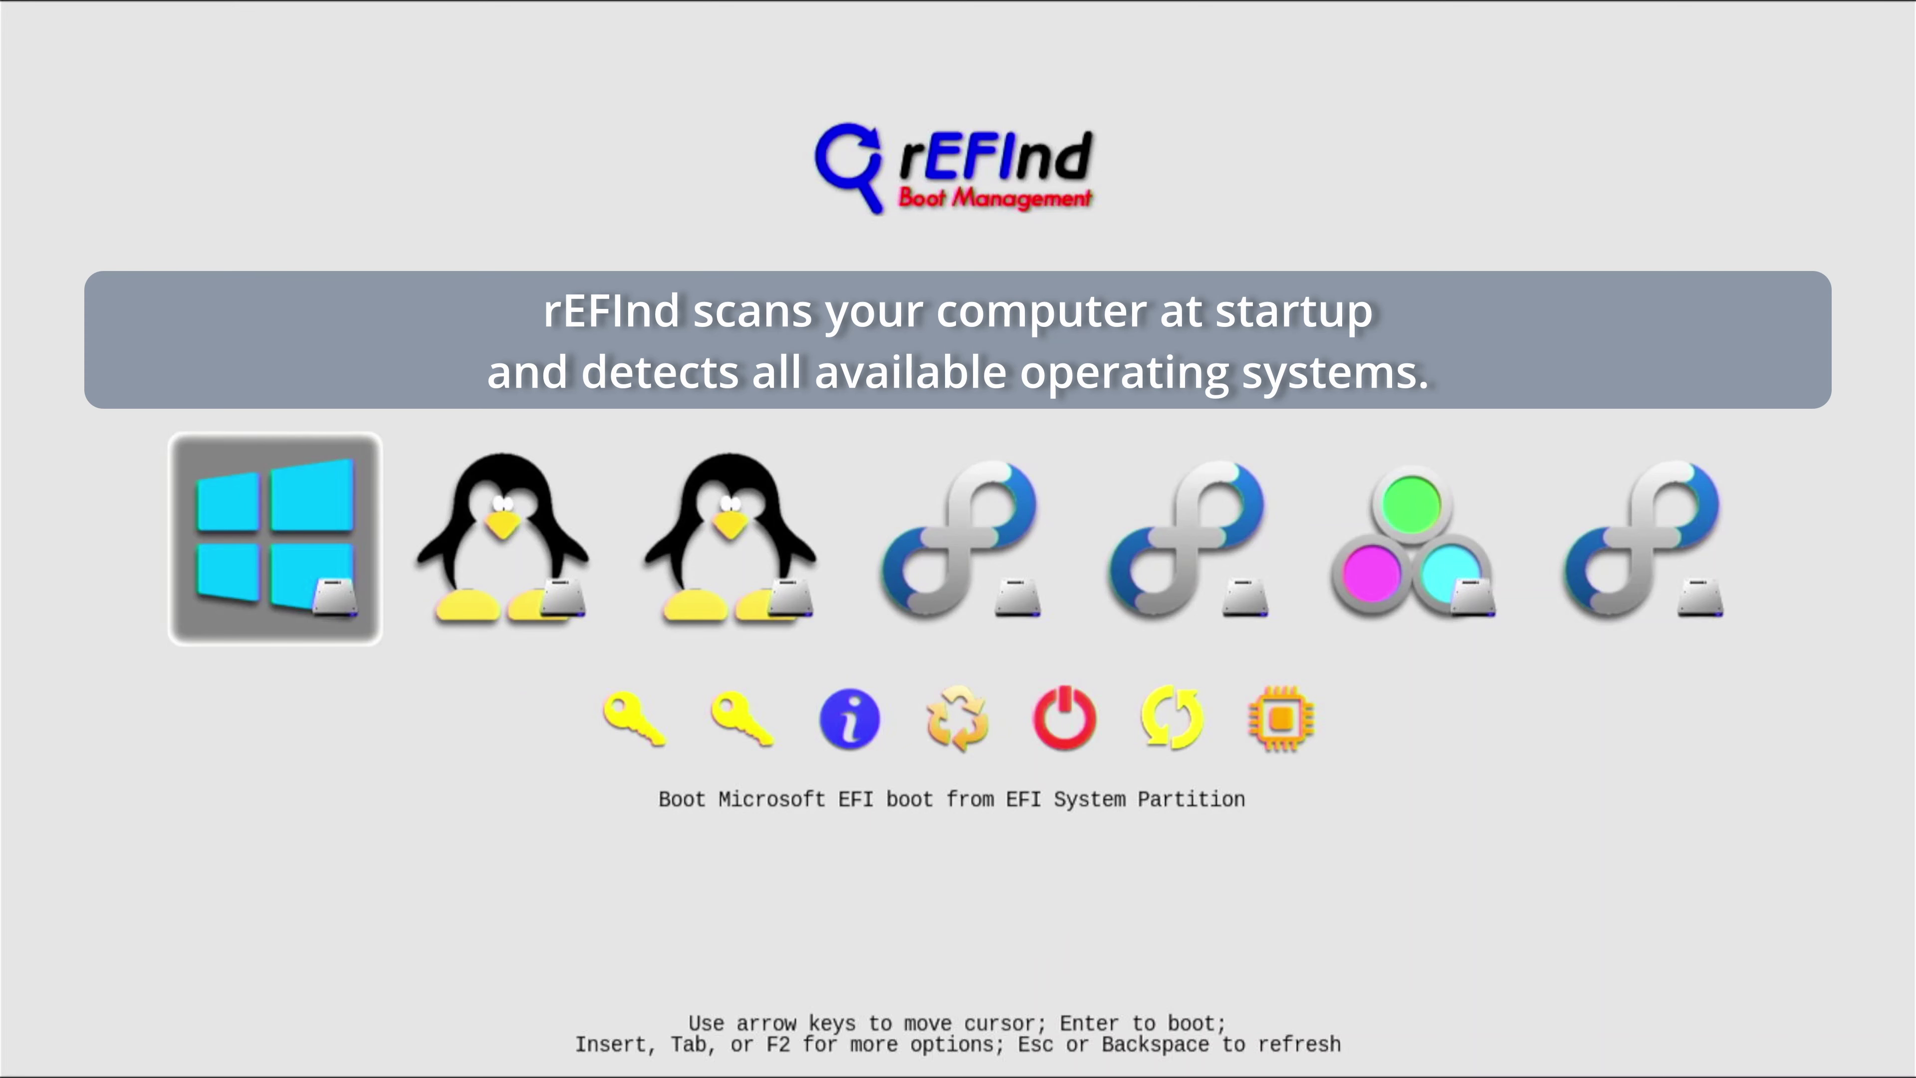
key(Right)
key(Right)
key(Right)
key(Right)
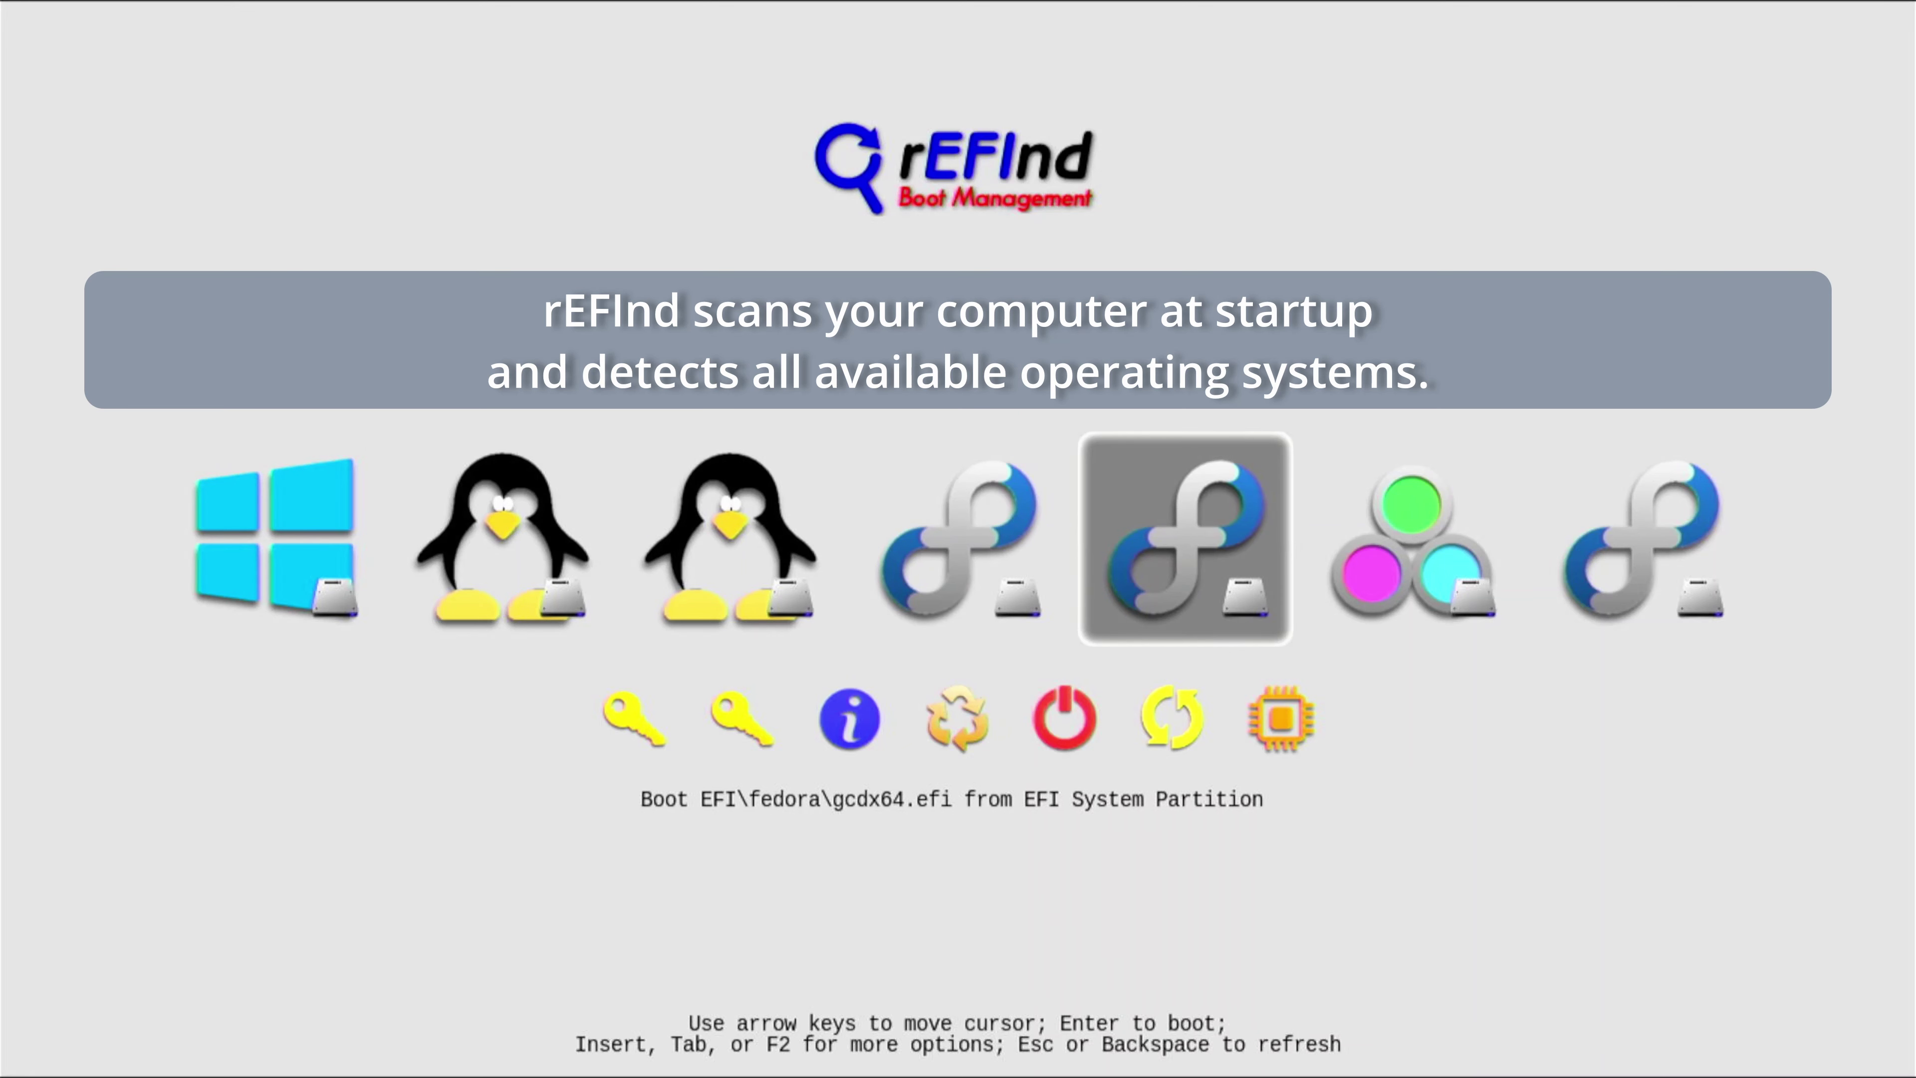
key(Right)
key(Right)
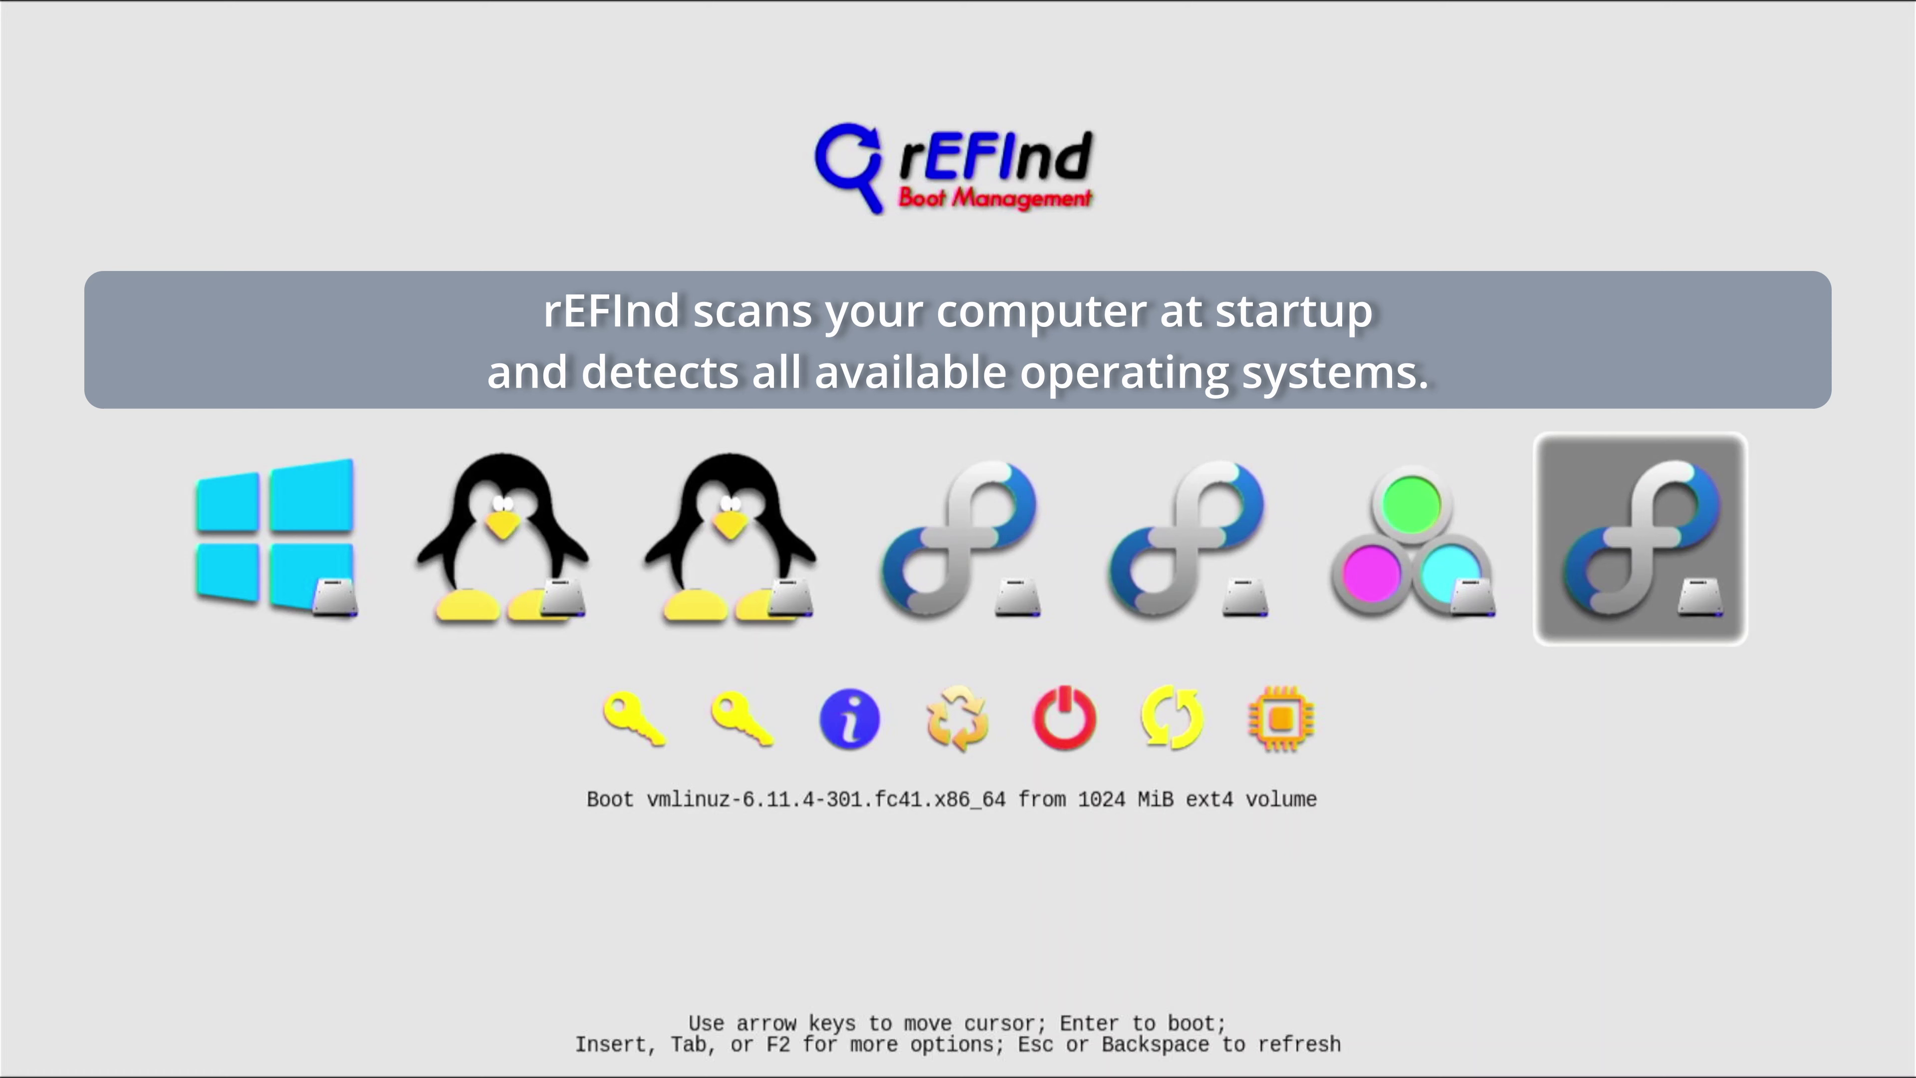
key(Left)
key(Left)
key(Left)
key(Left)
key(Left)
key(Left)
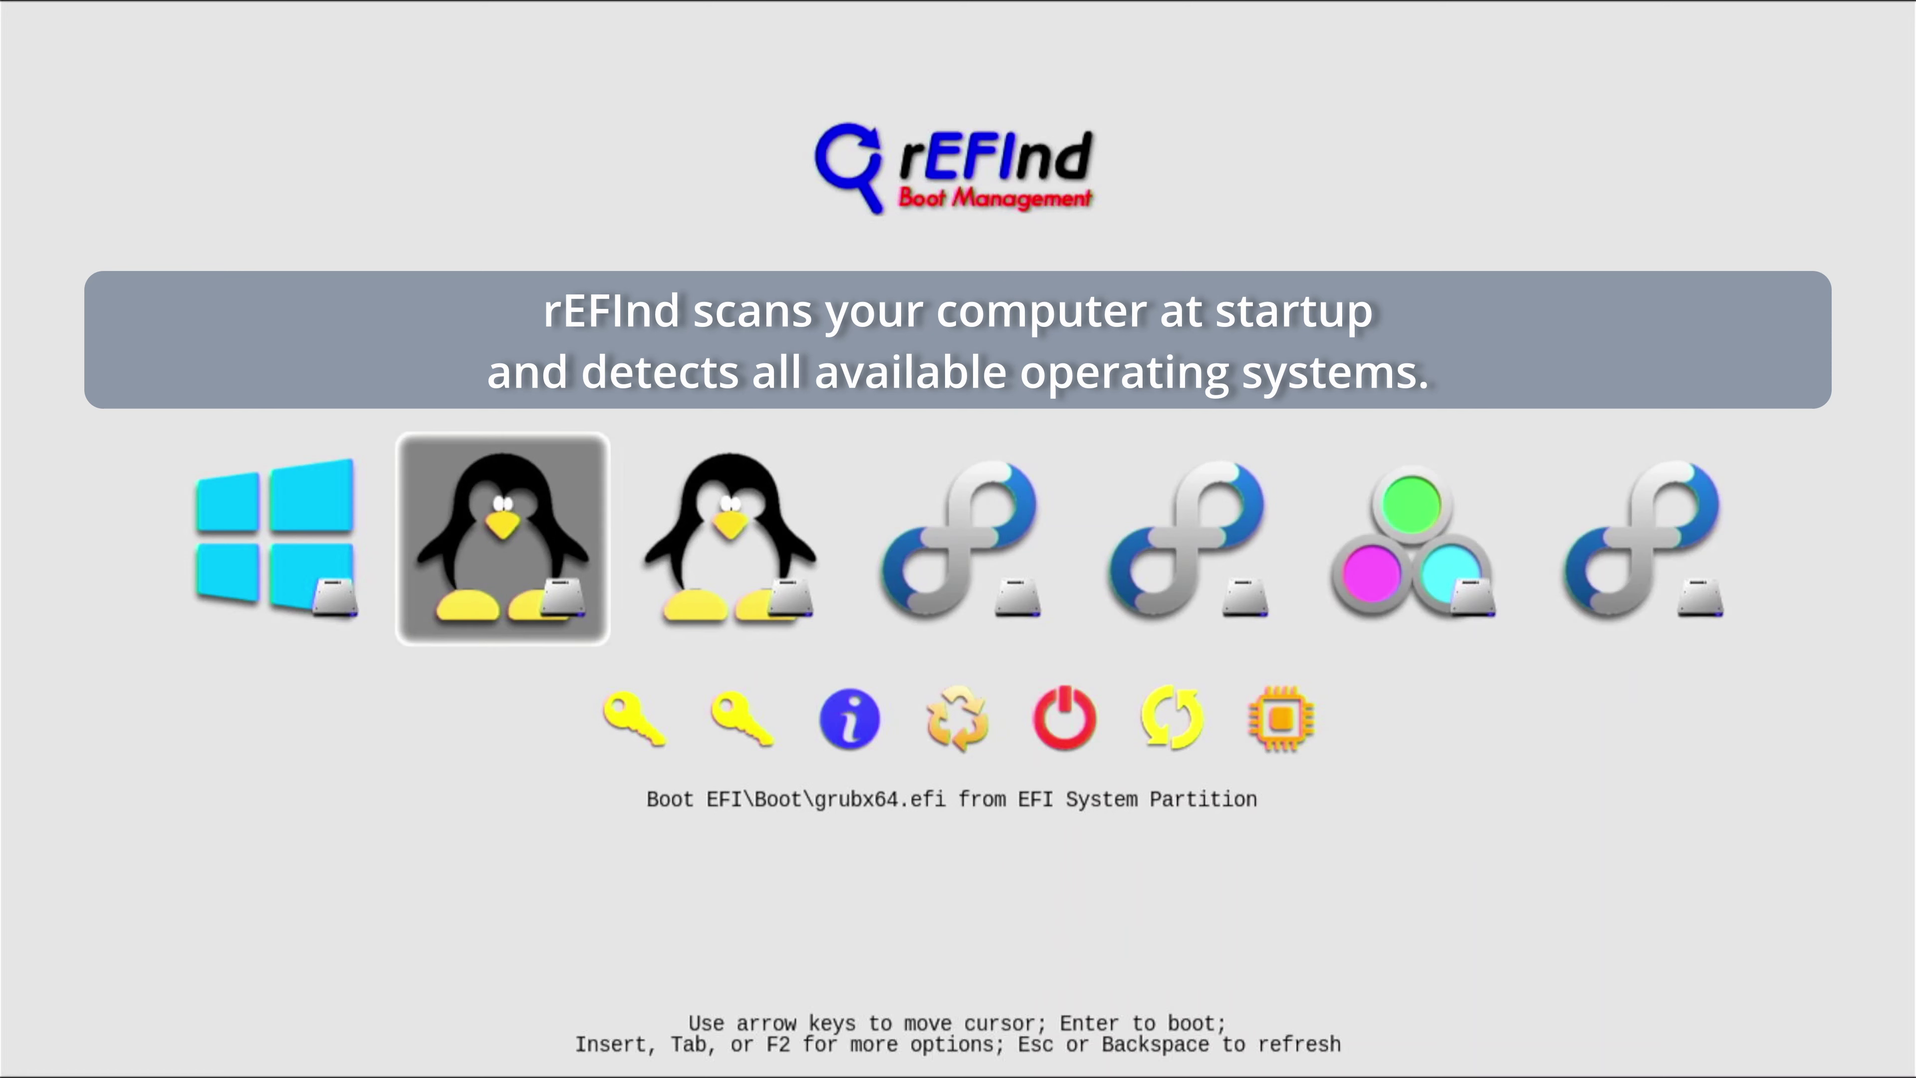
key(Return)
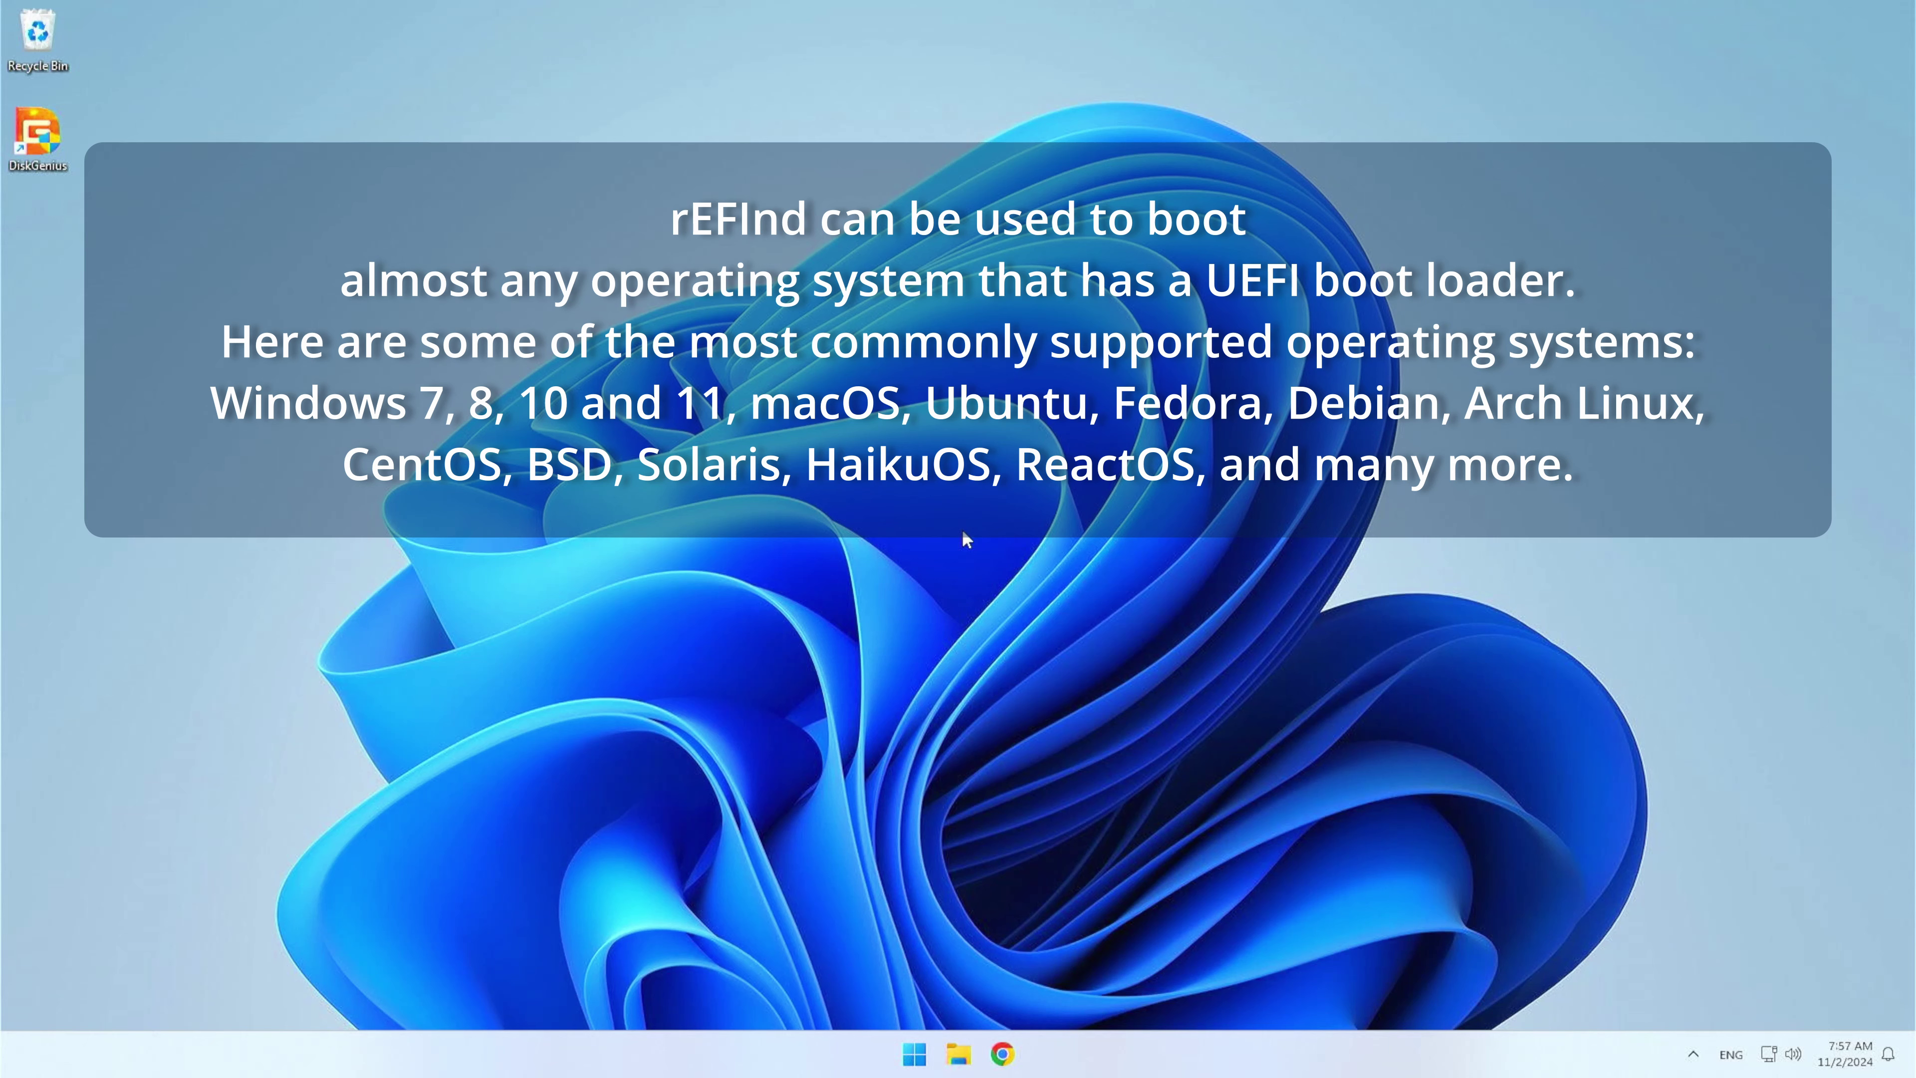
Step: Restart the computer from Windows and boot Fedora through the EFI\fedora\grubx64.efi entry in the rEFInd menu
click(914, 1054)
click(1201, 979)
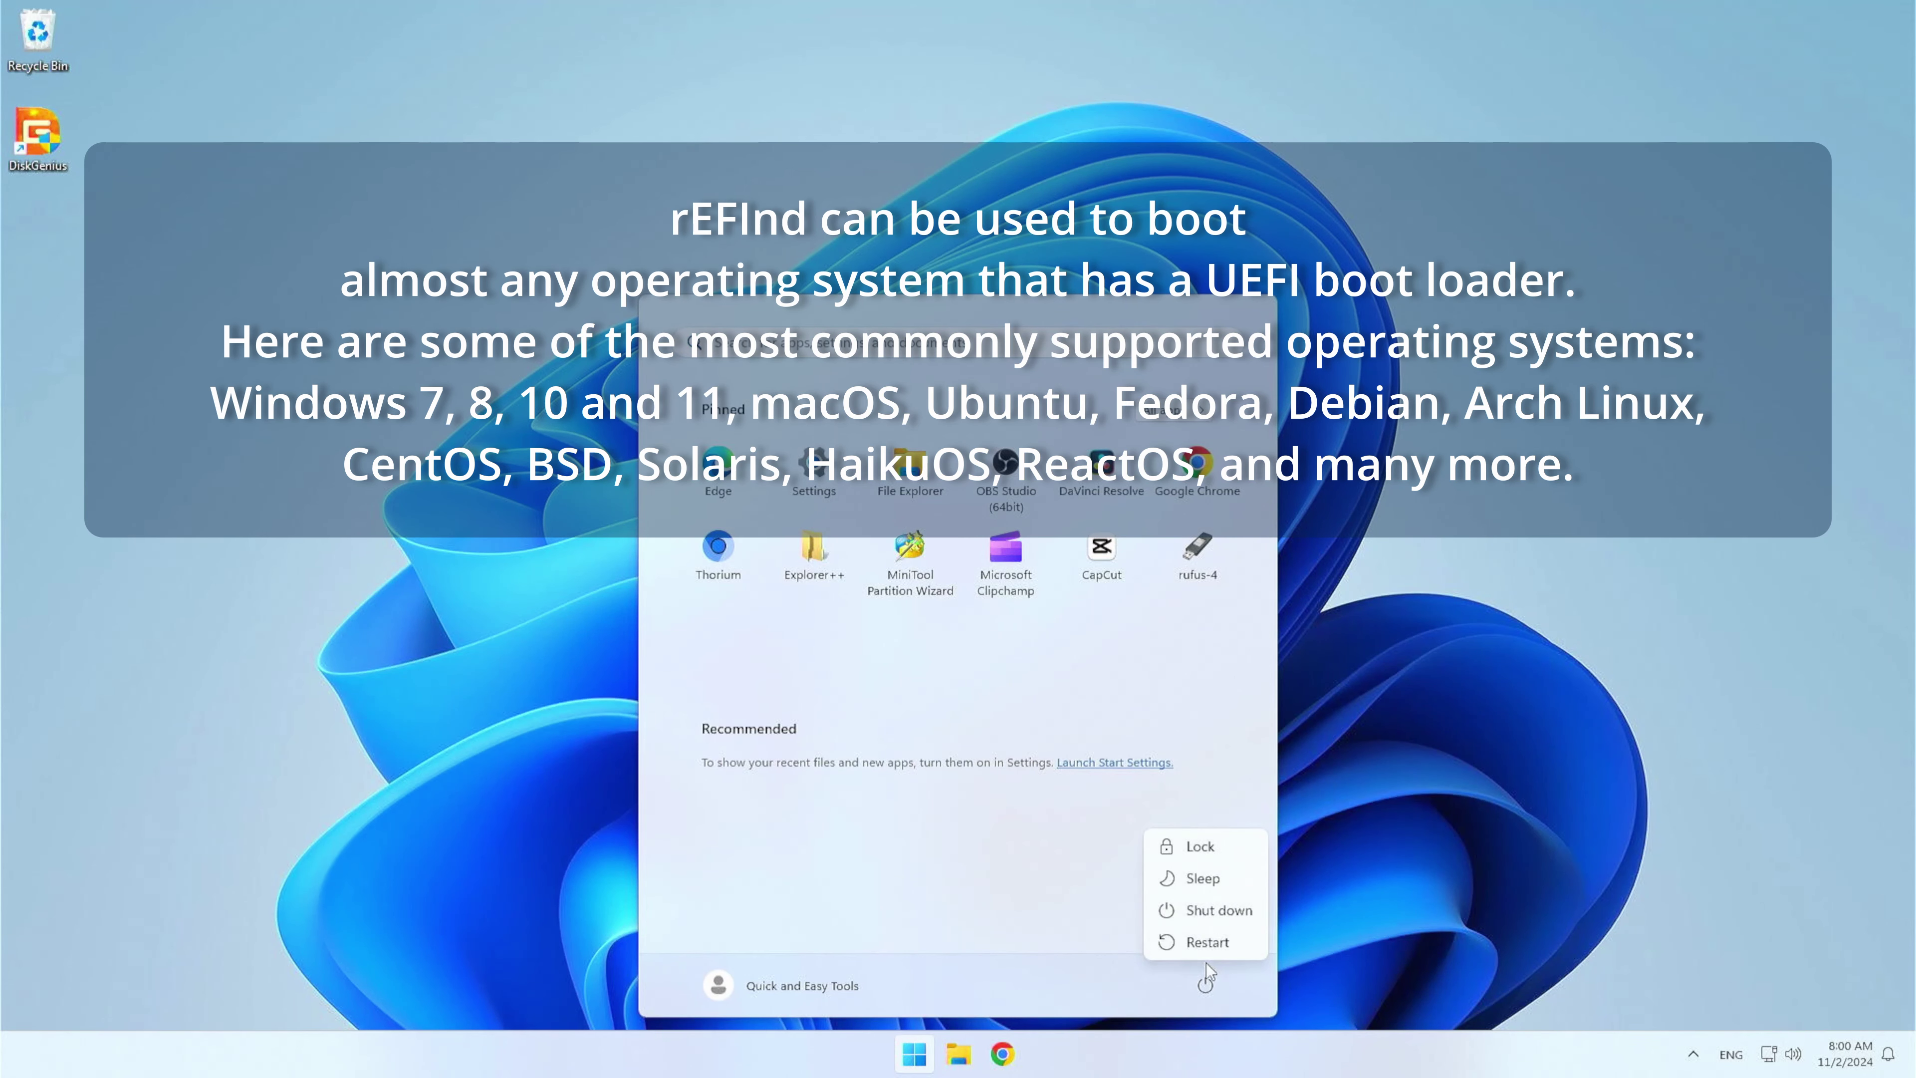
click(1207, 944)
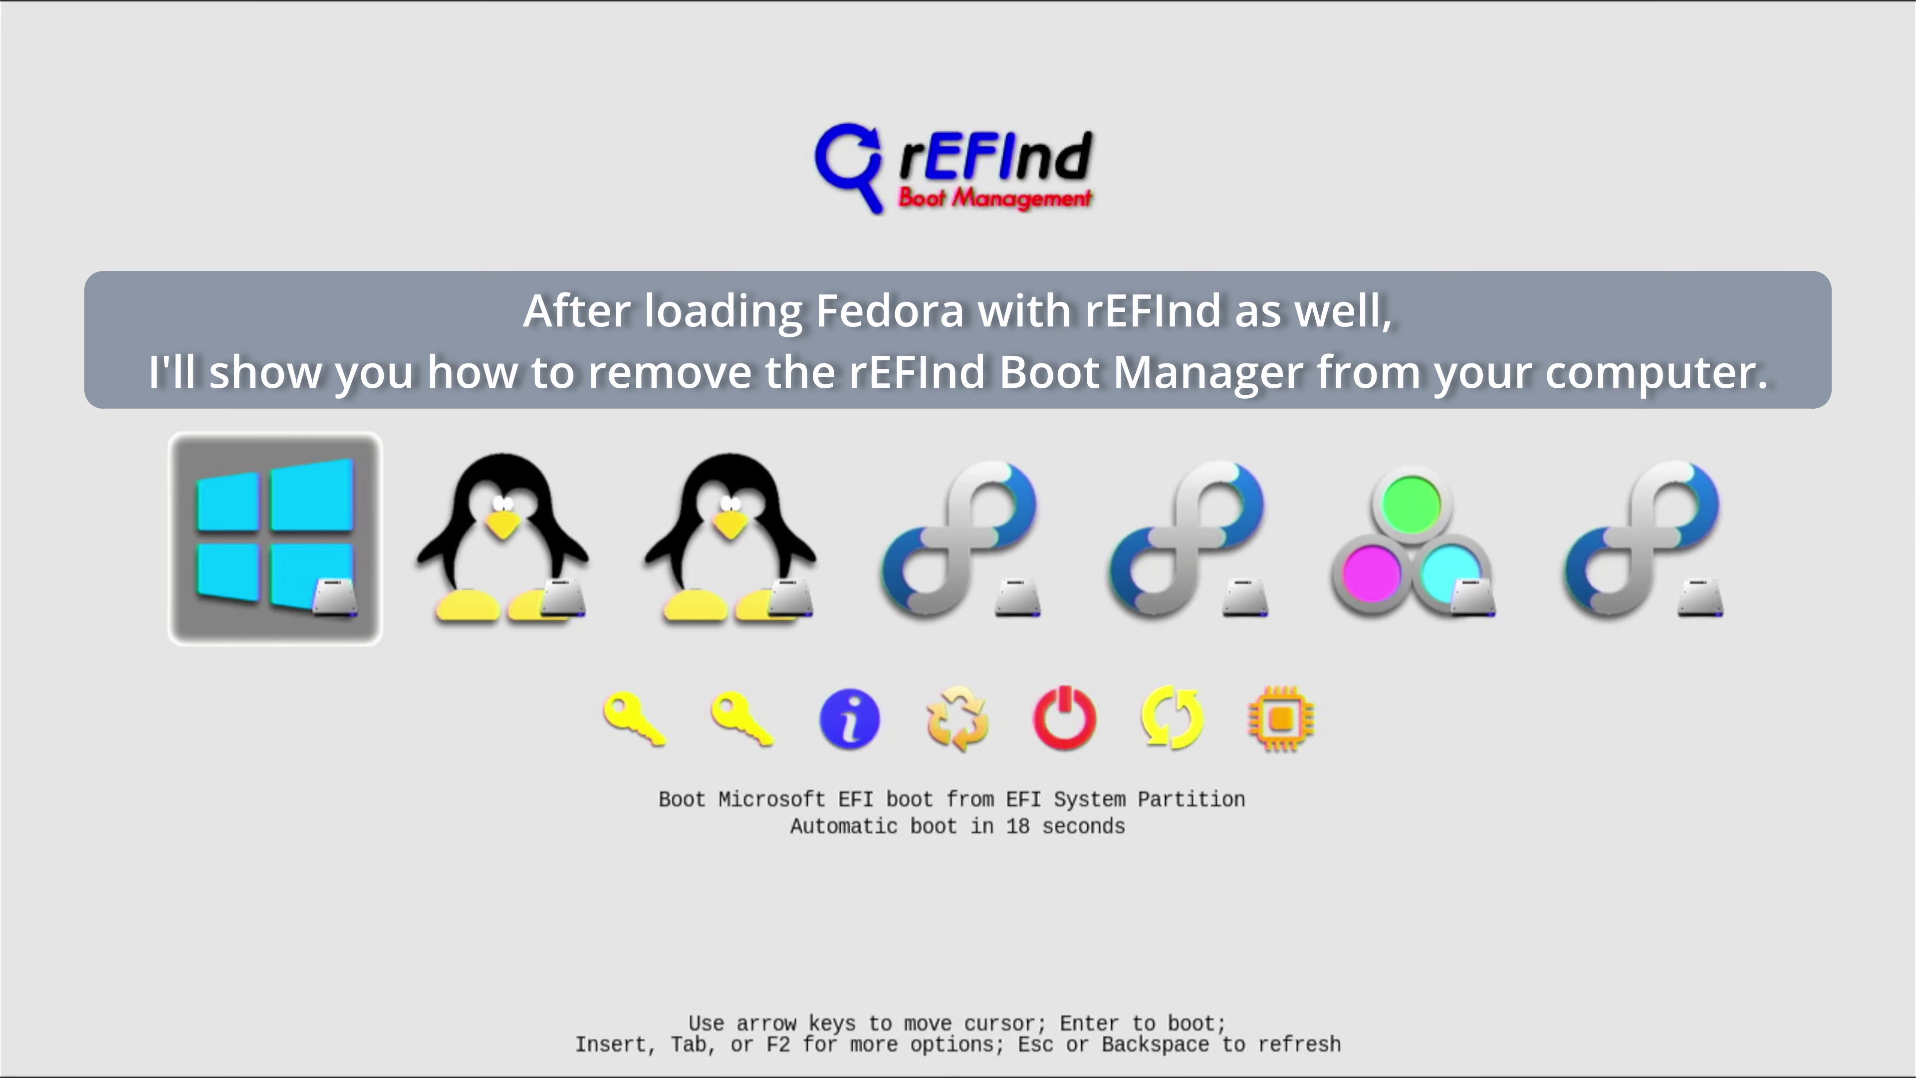
key(Right)
key(Right)
key(Right)
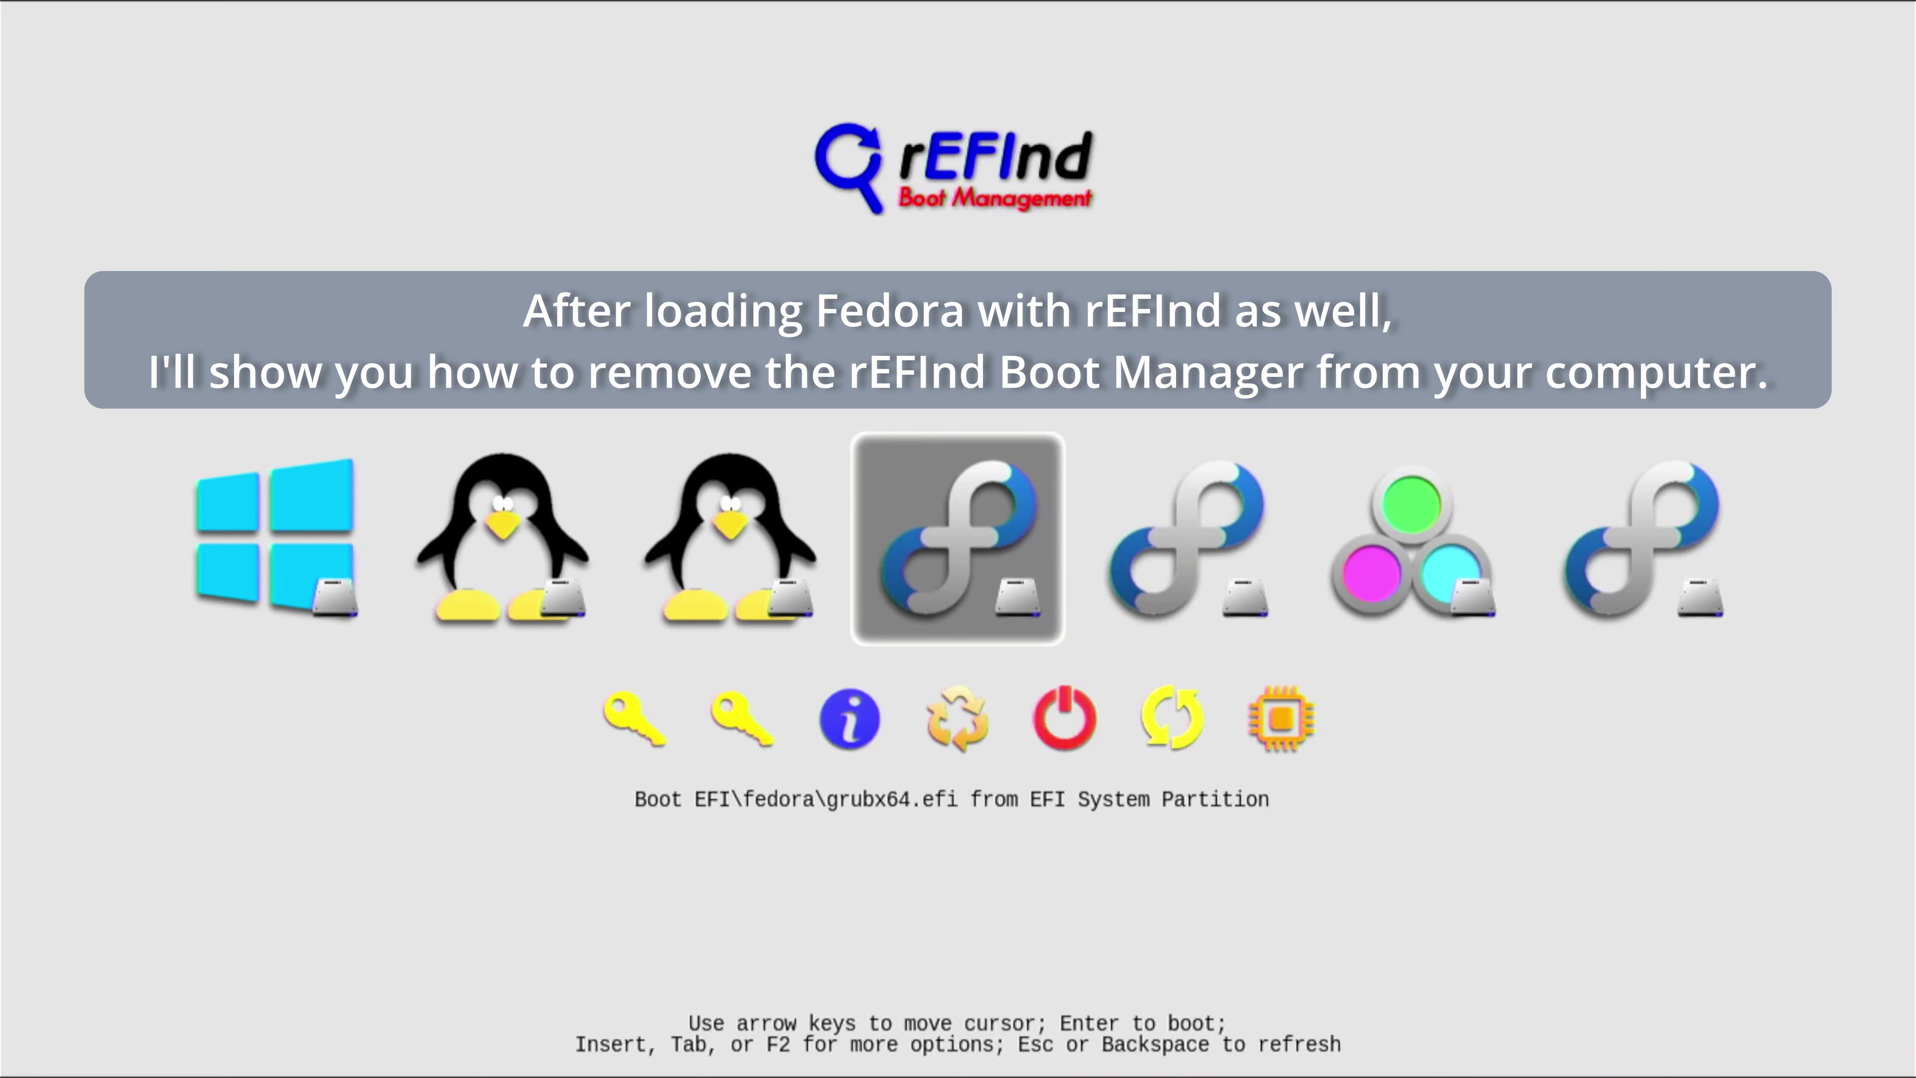
key(Return)
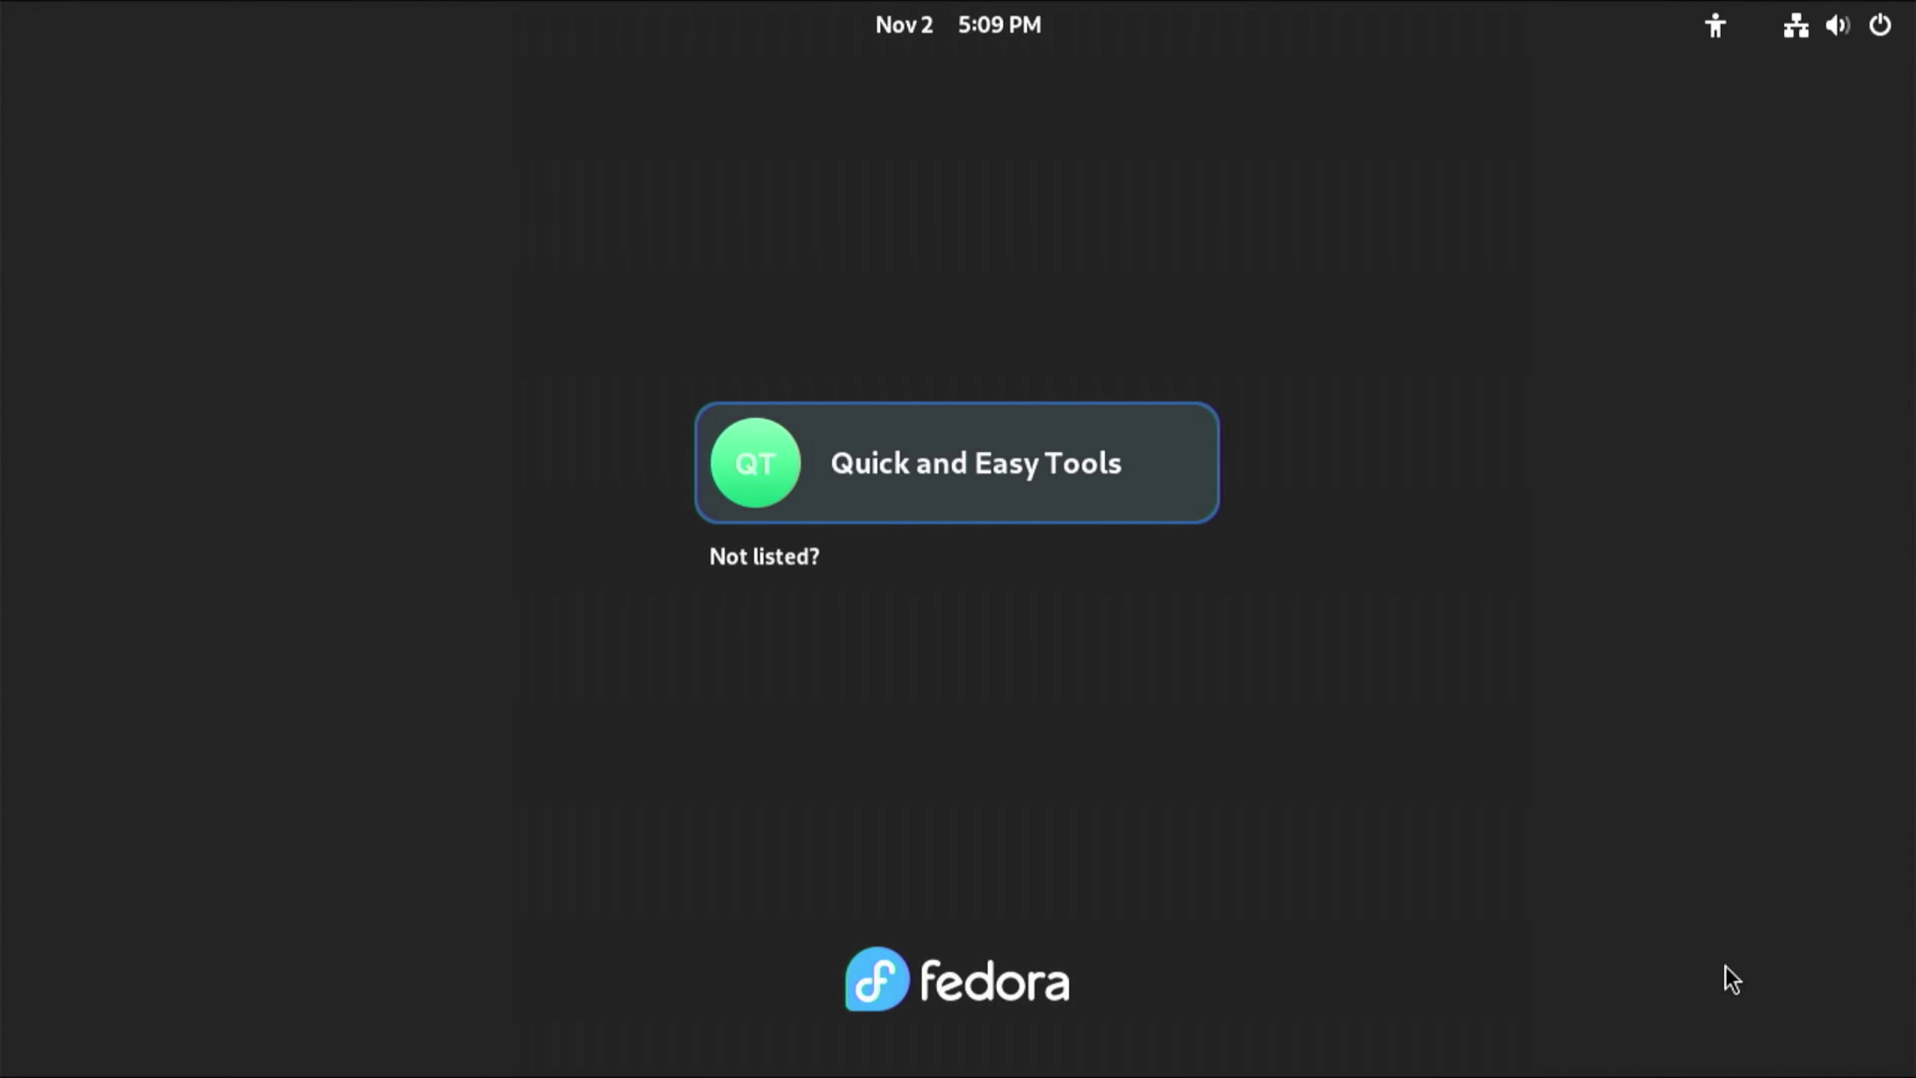
Step: Log in to the listed Fedora account with its password and leave the activities overview for the desktop
click(1012, 490)
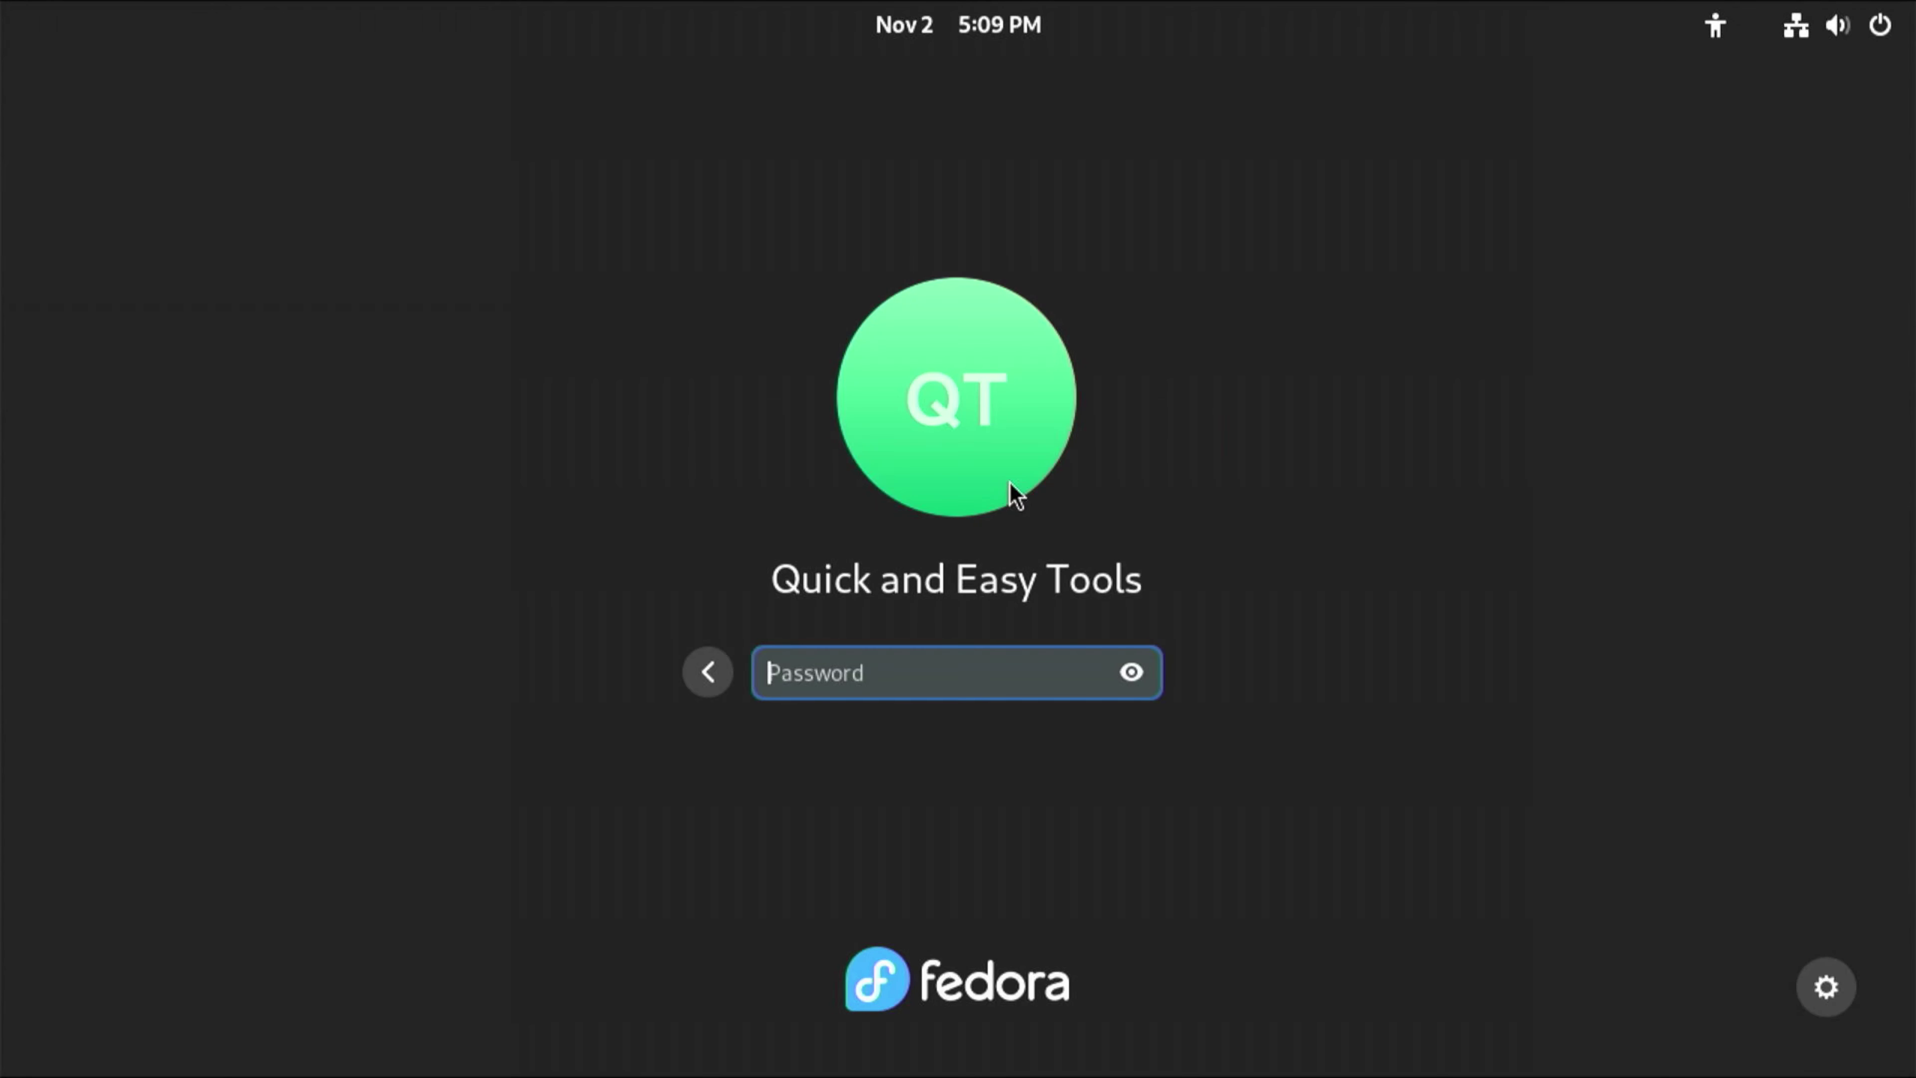
text(••••••••)
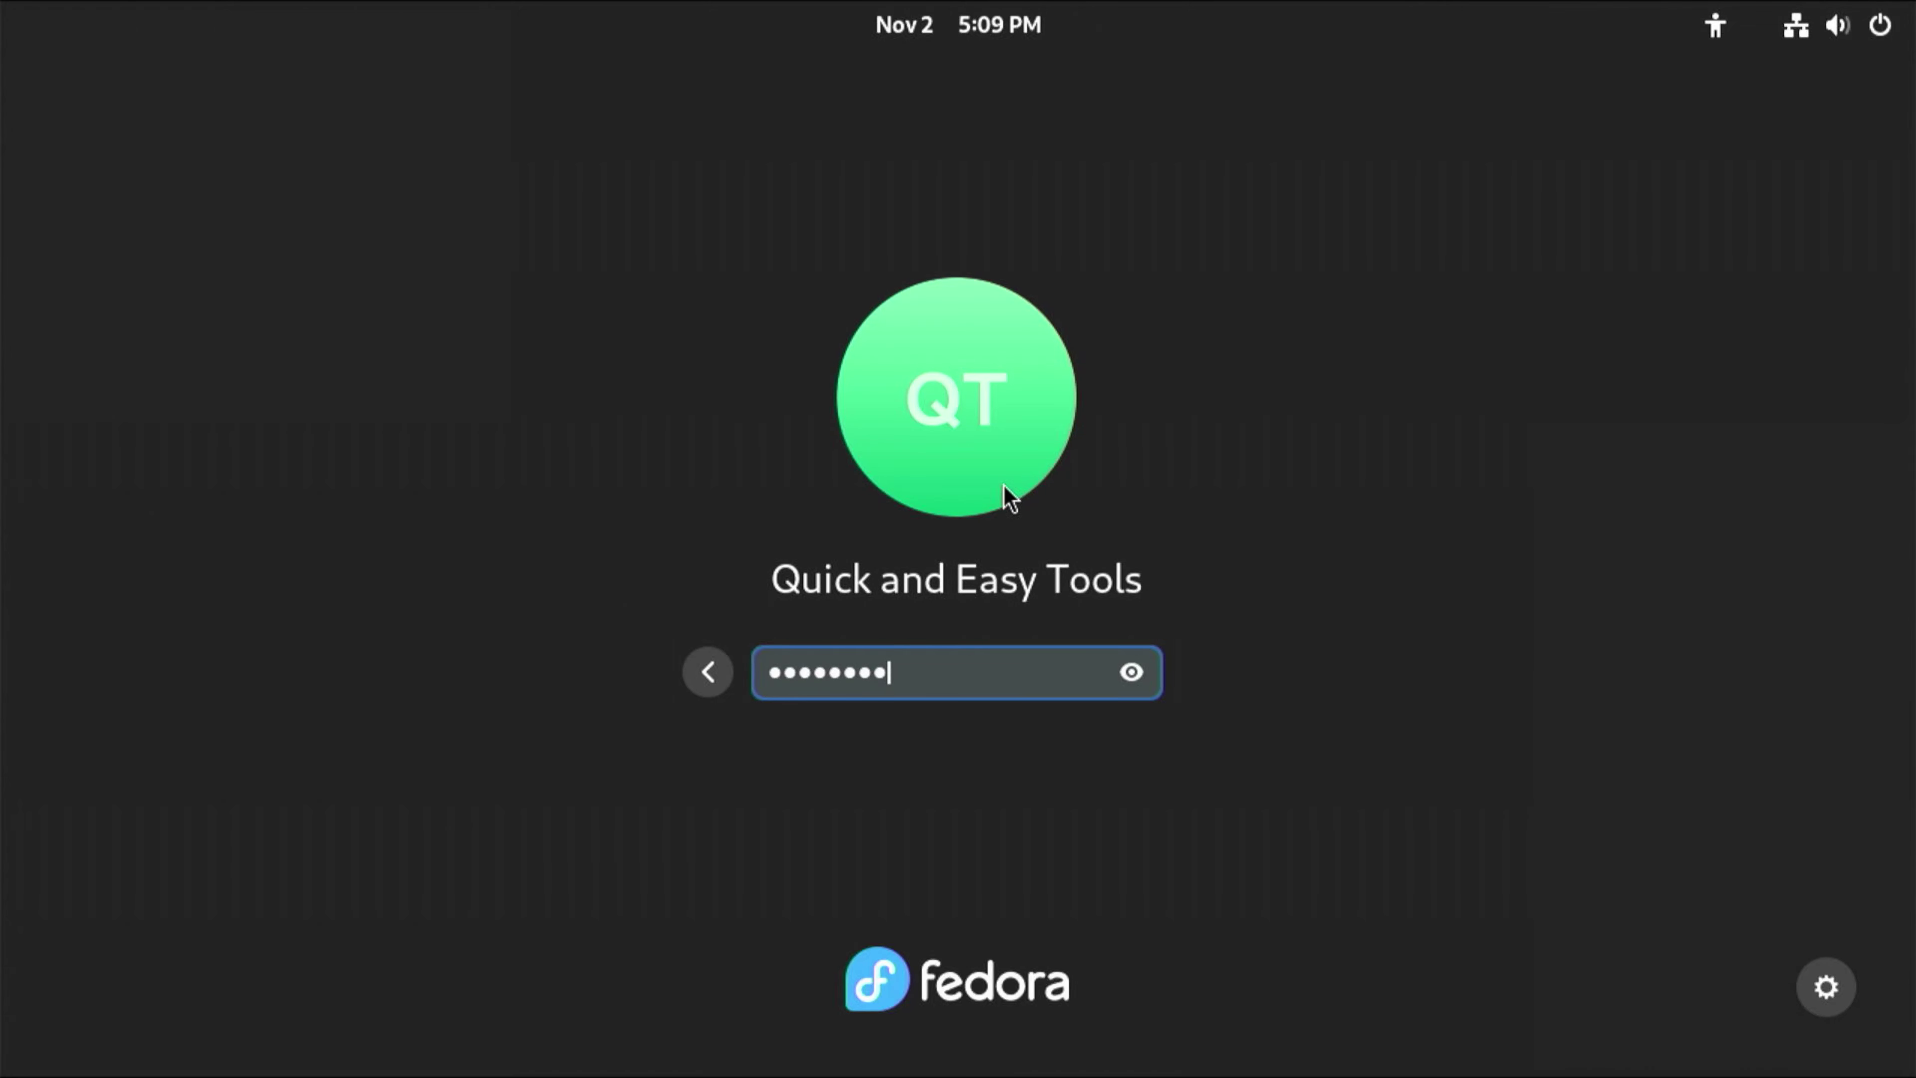
key(Return)
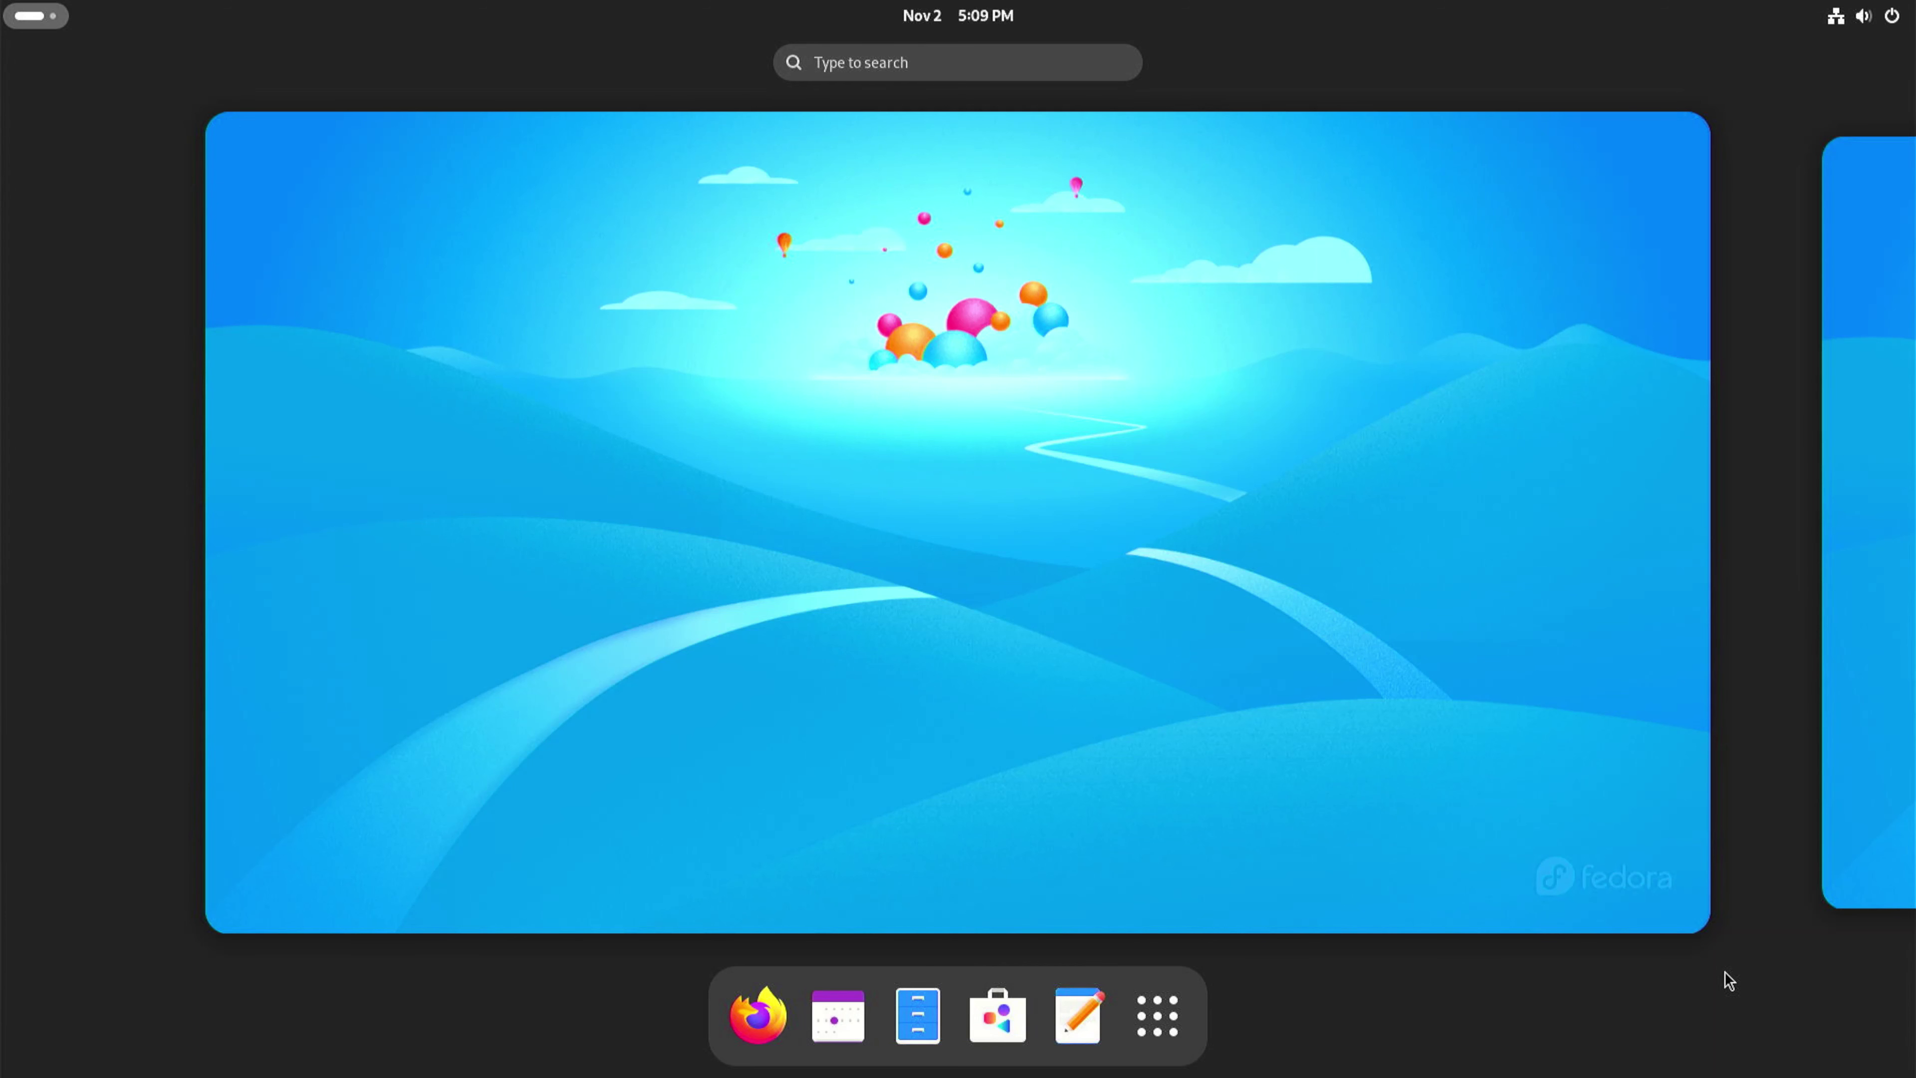
click(1245, 782)
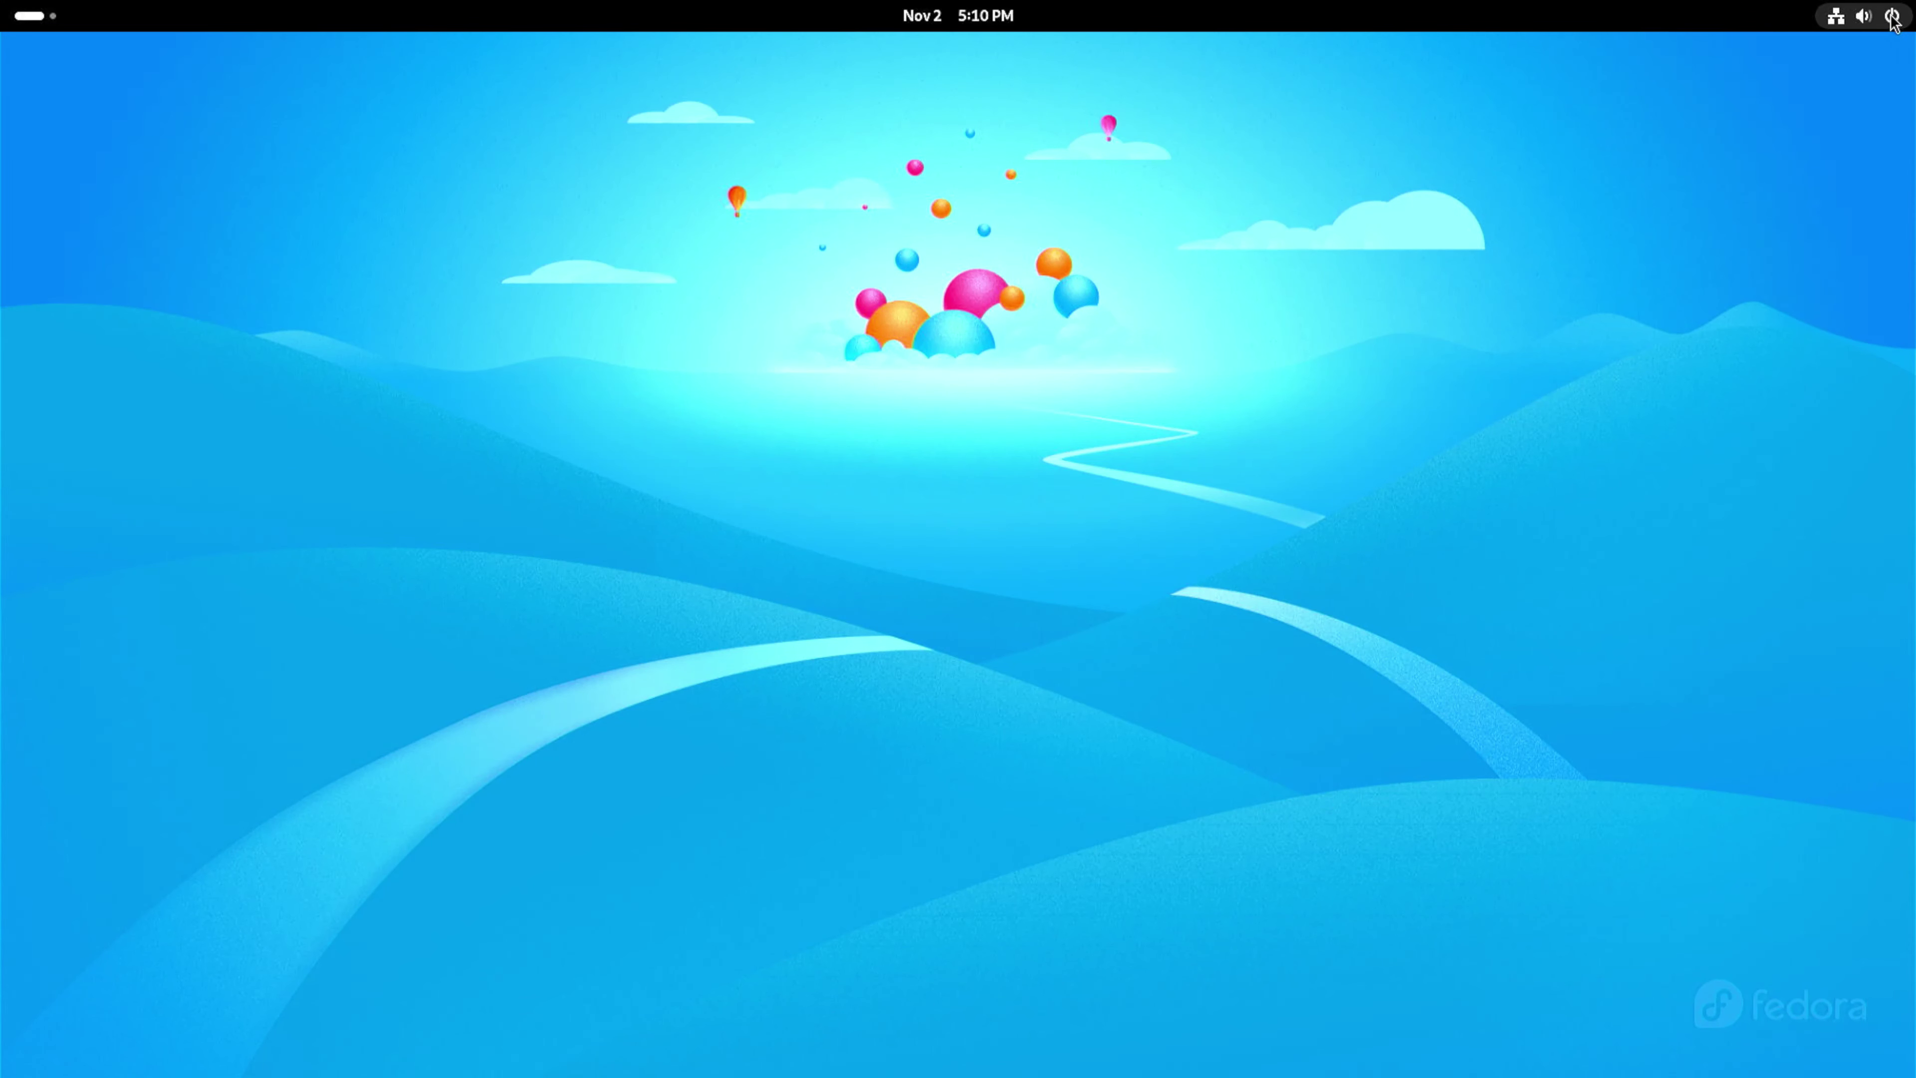
Step: Restart the computer from Fedora and boot Windows from the rEFInd menu
click(1895, 16)
click(1872, 77)
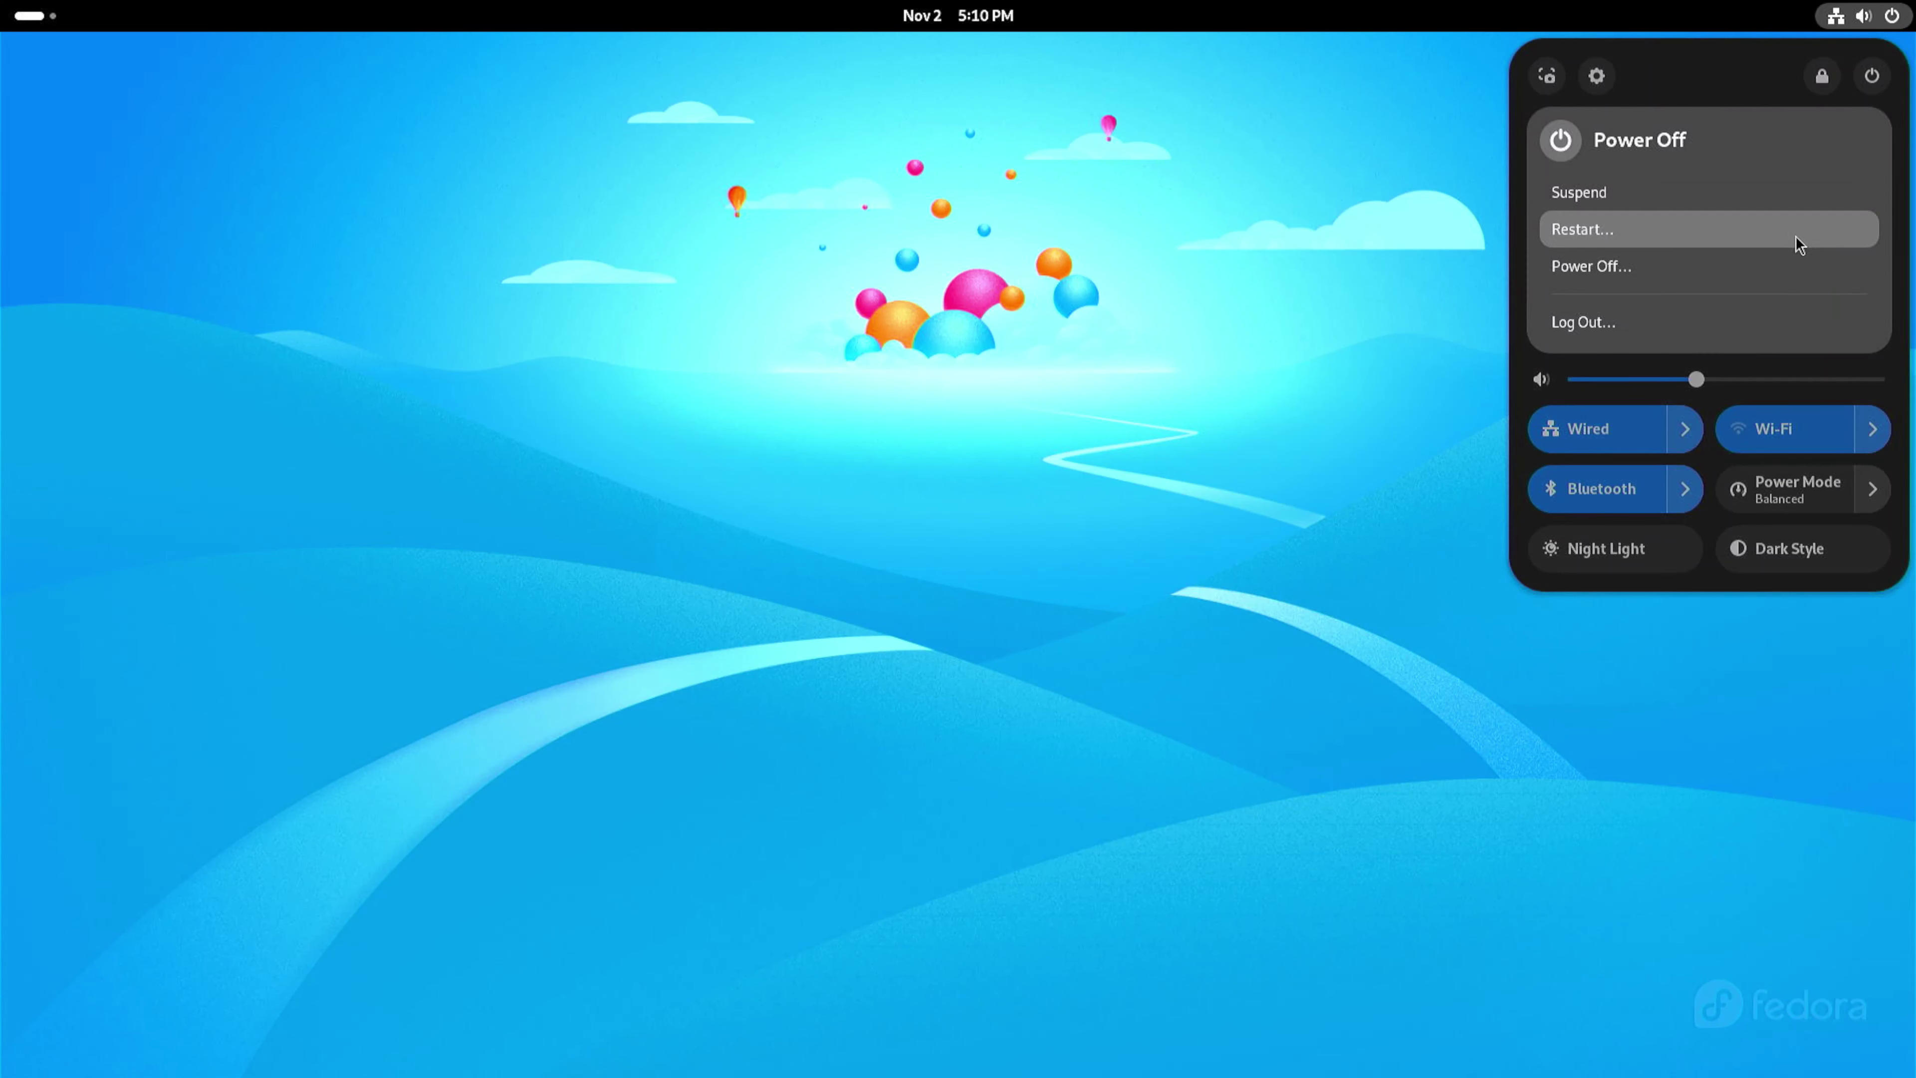
click(1778, 232)
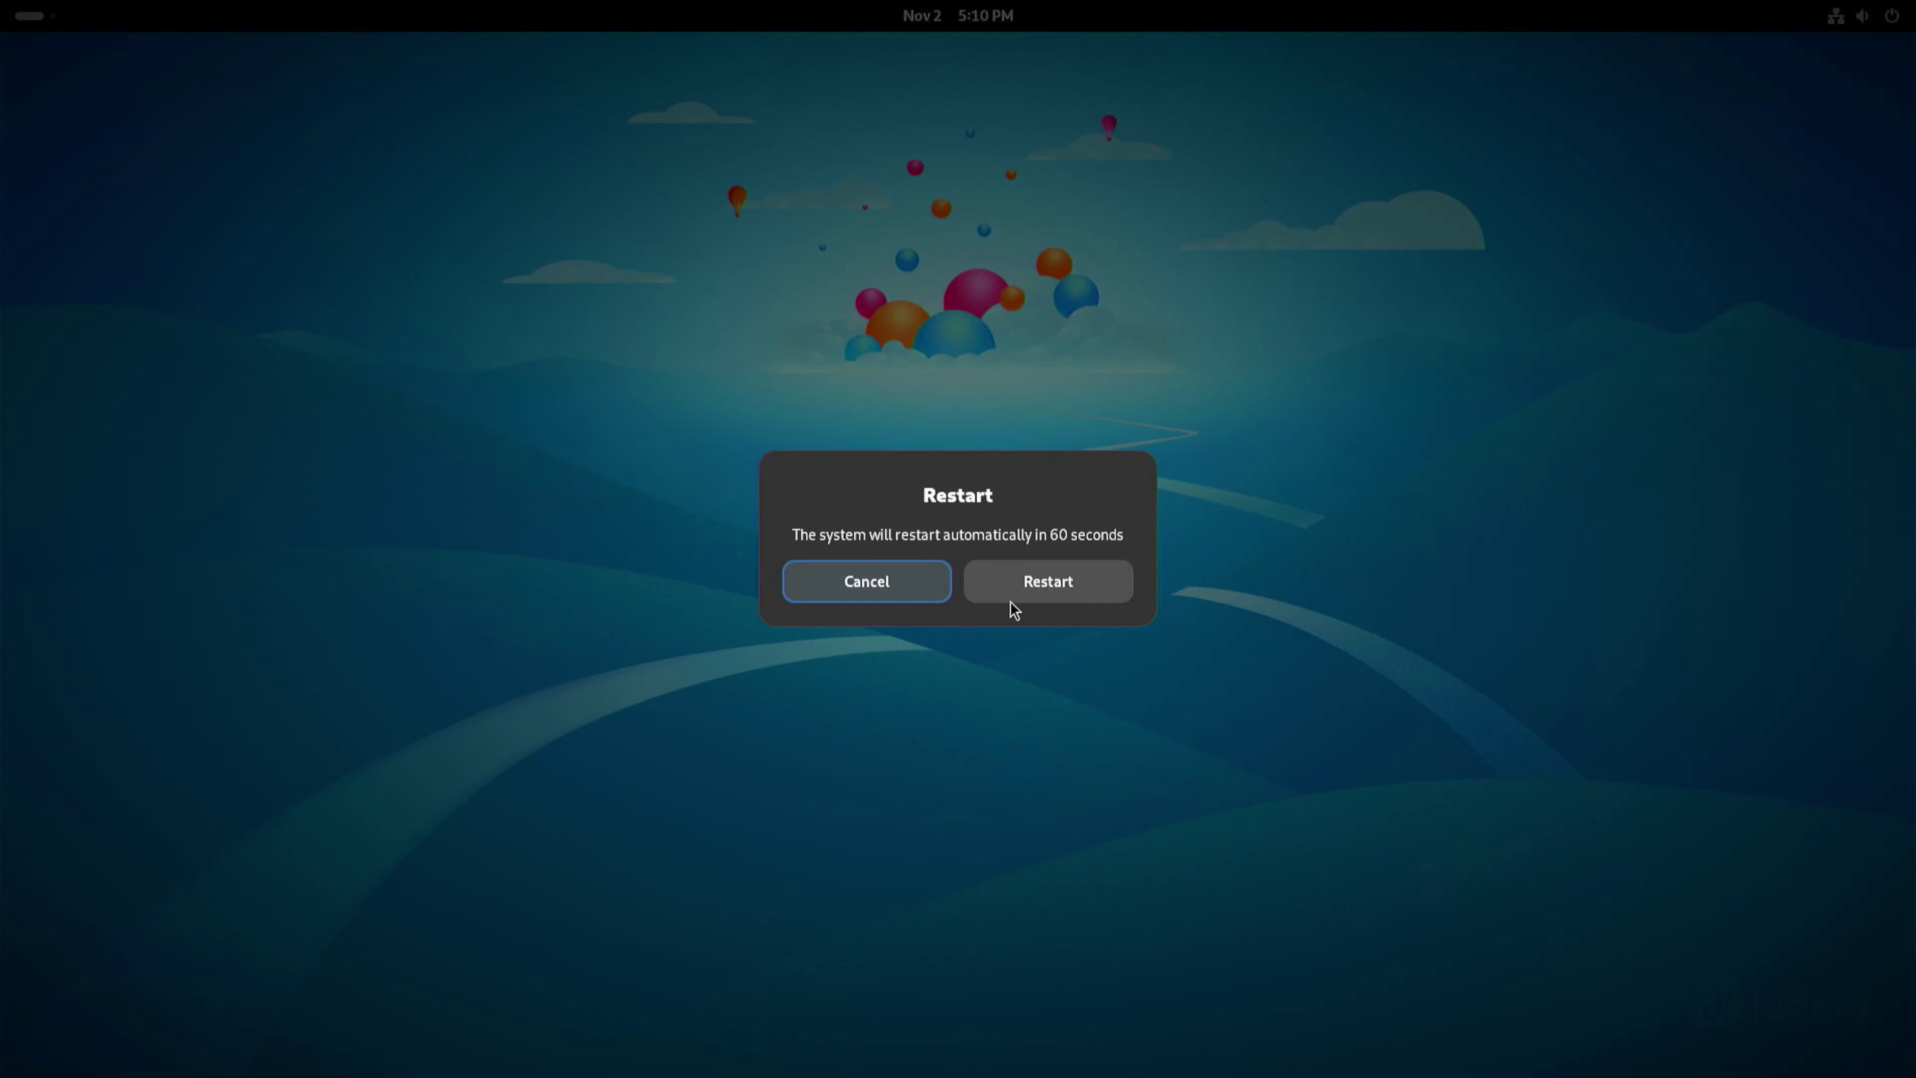
click(1024, 596)
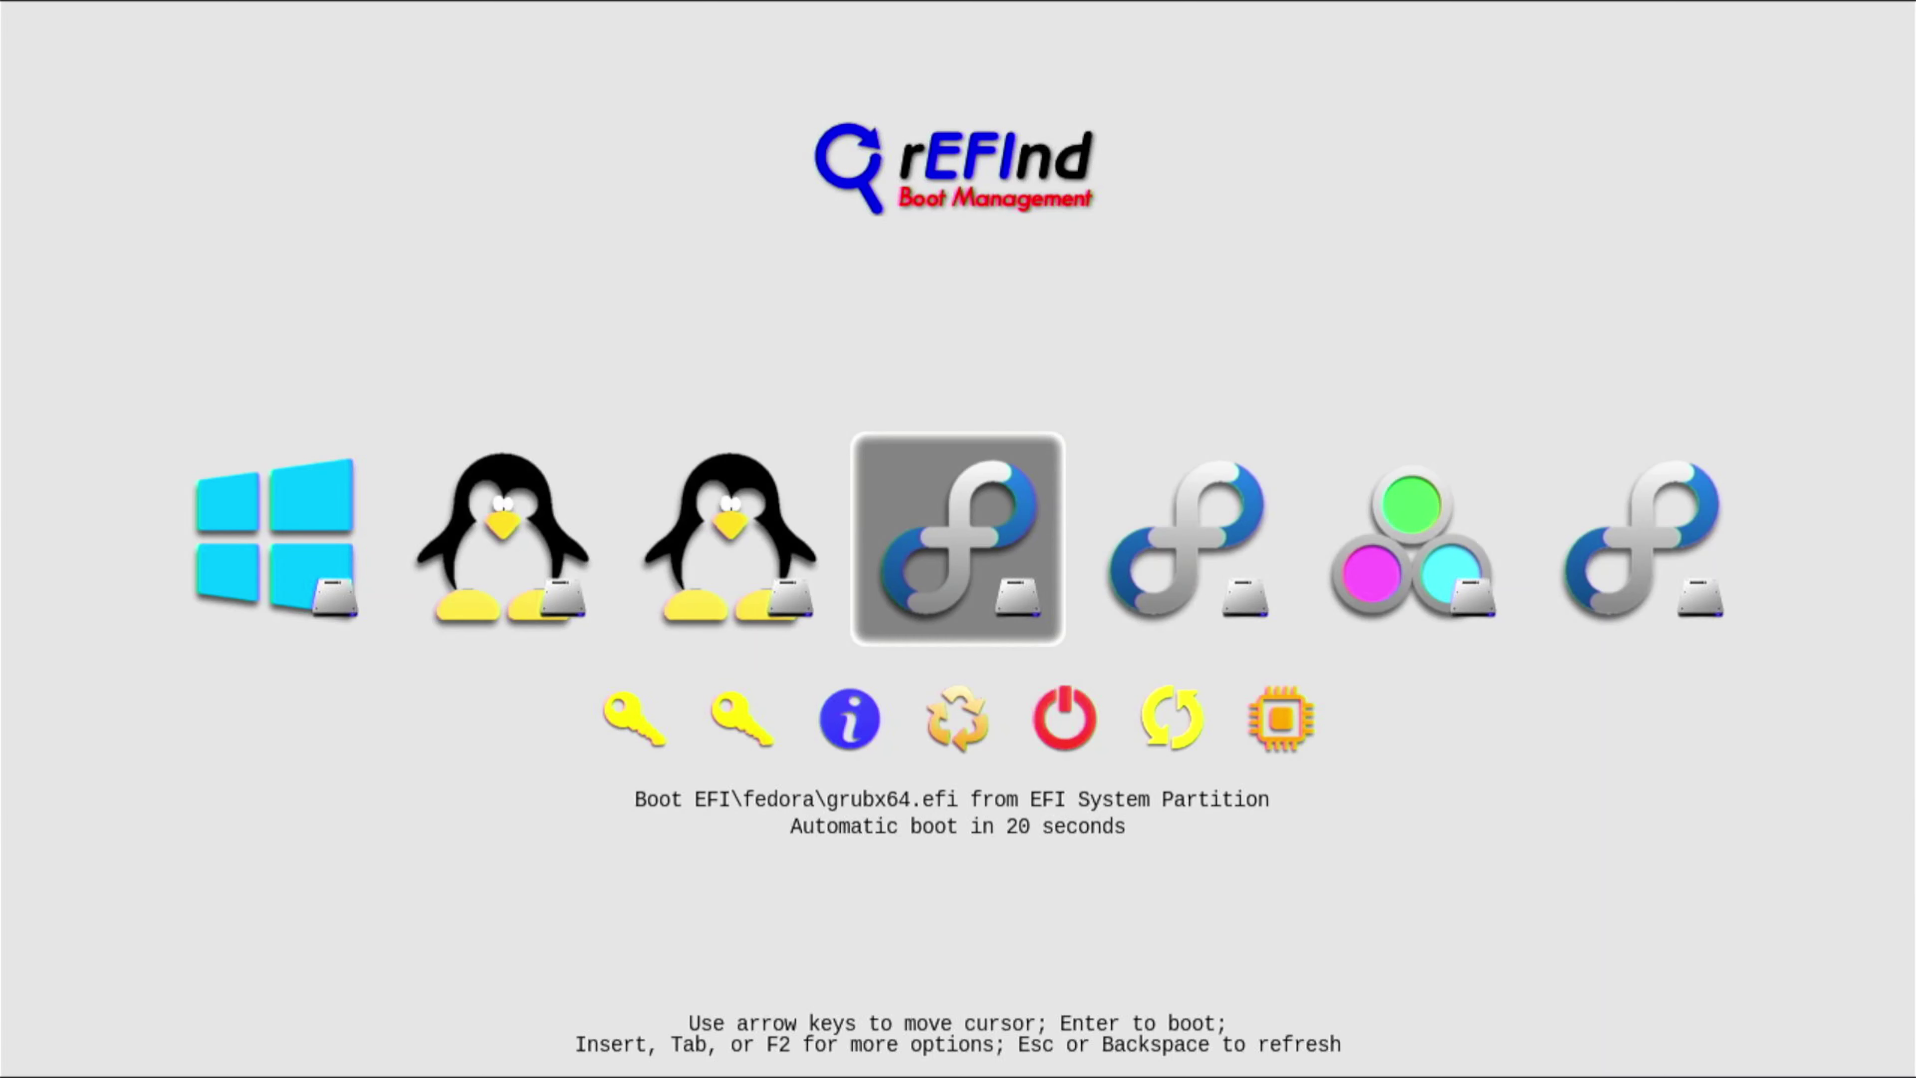
key(Left)
key(Left)
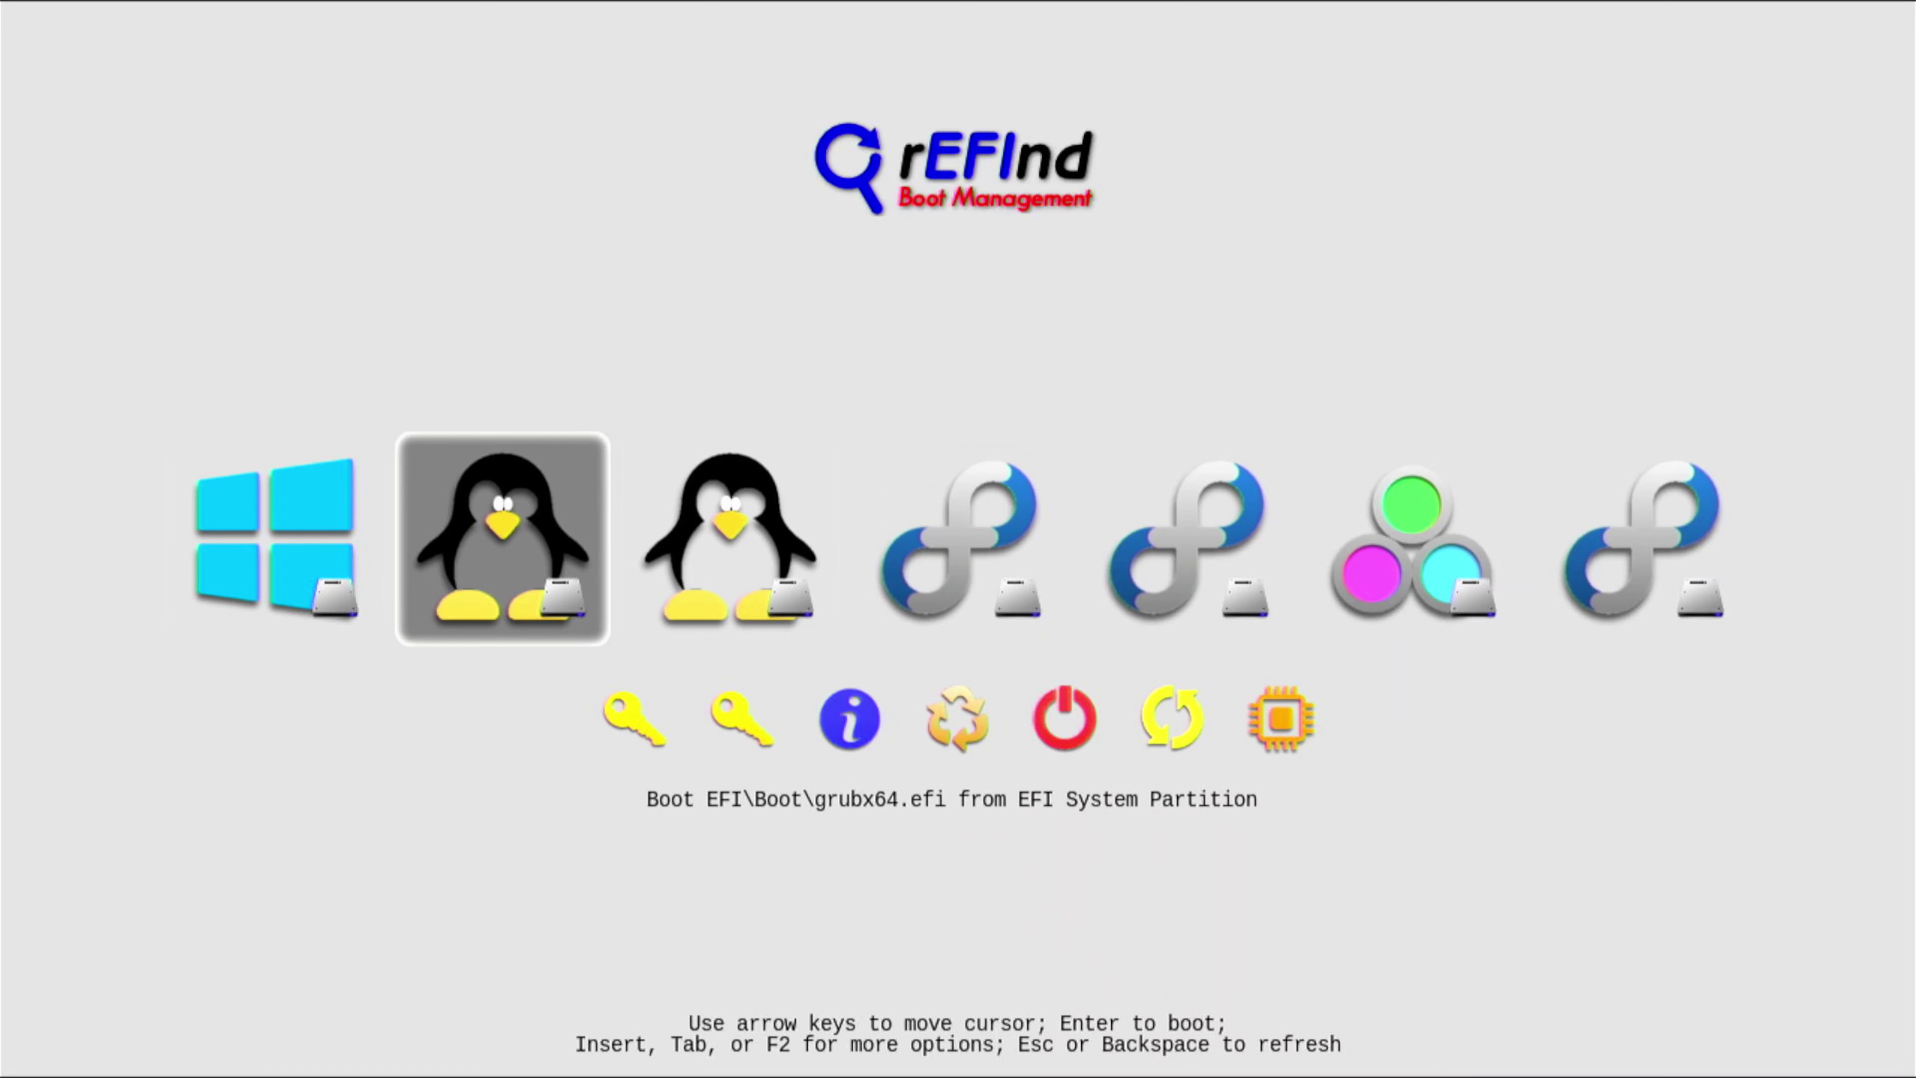
key(Left)
key(Return)
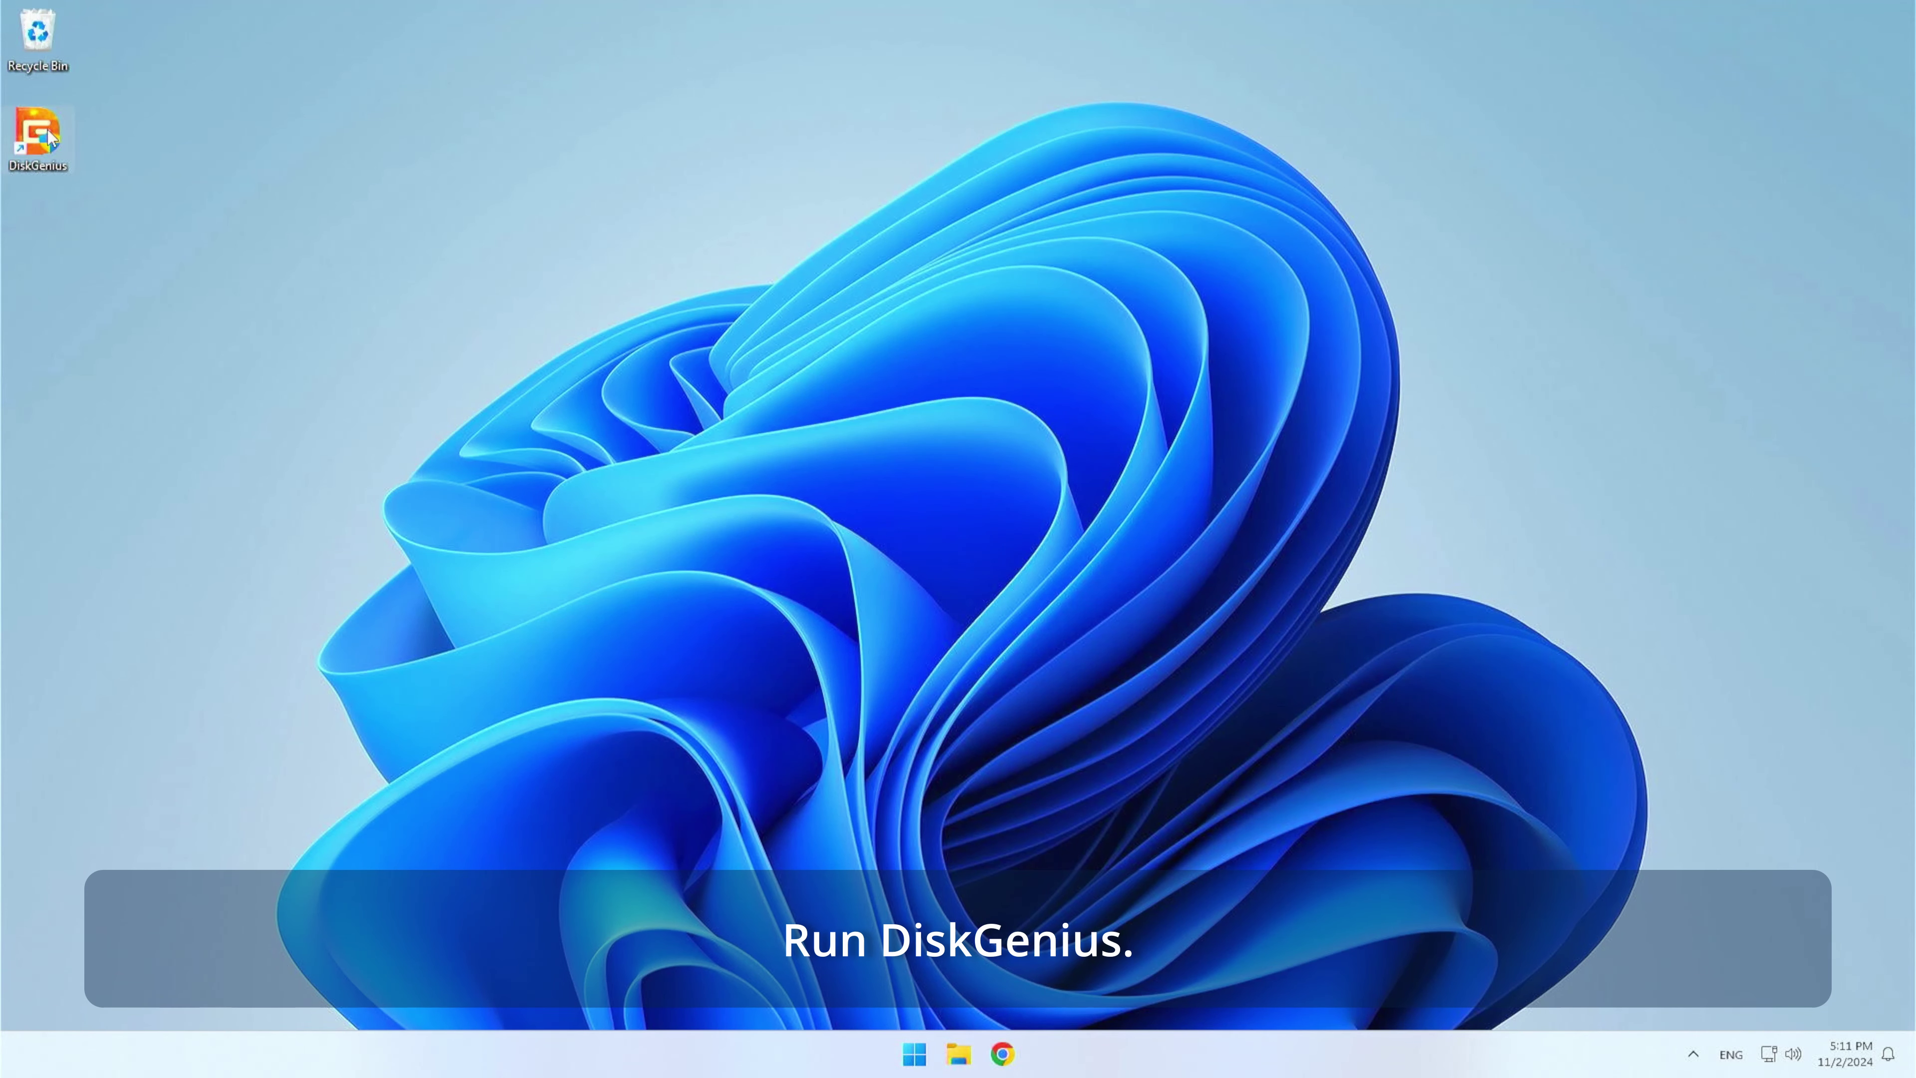
Step: Launch DiskGenius with administrator permission and open the EFI folder on the ESP, Partition(0)
double_click(47, 147)
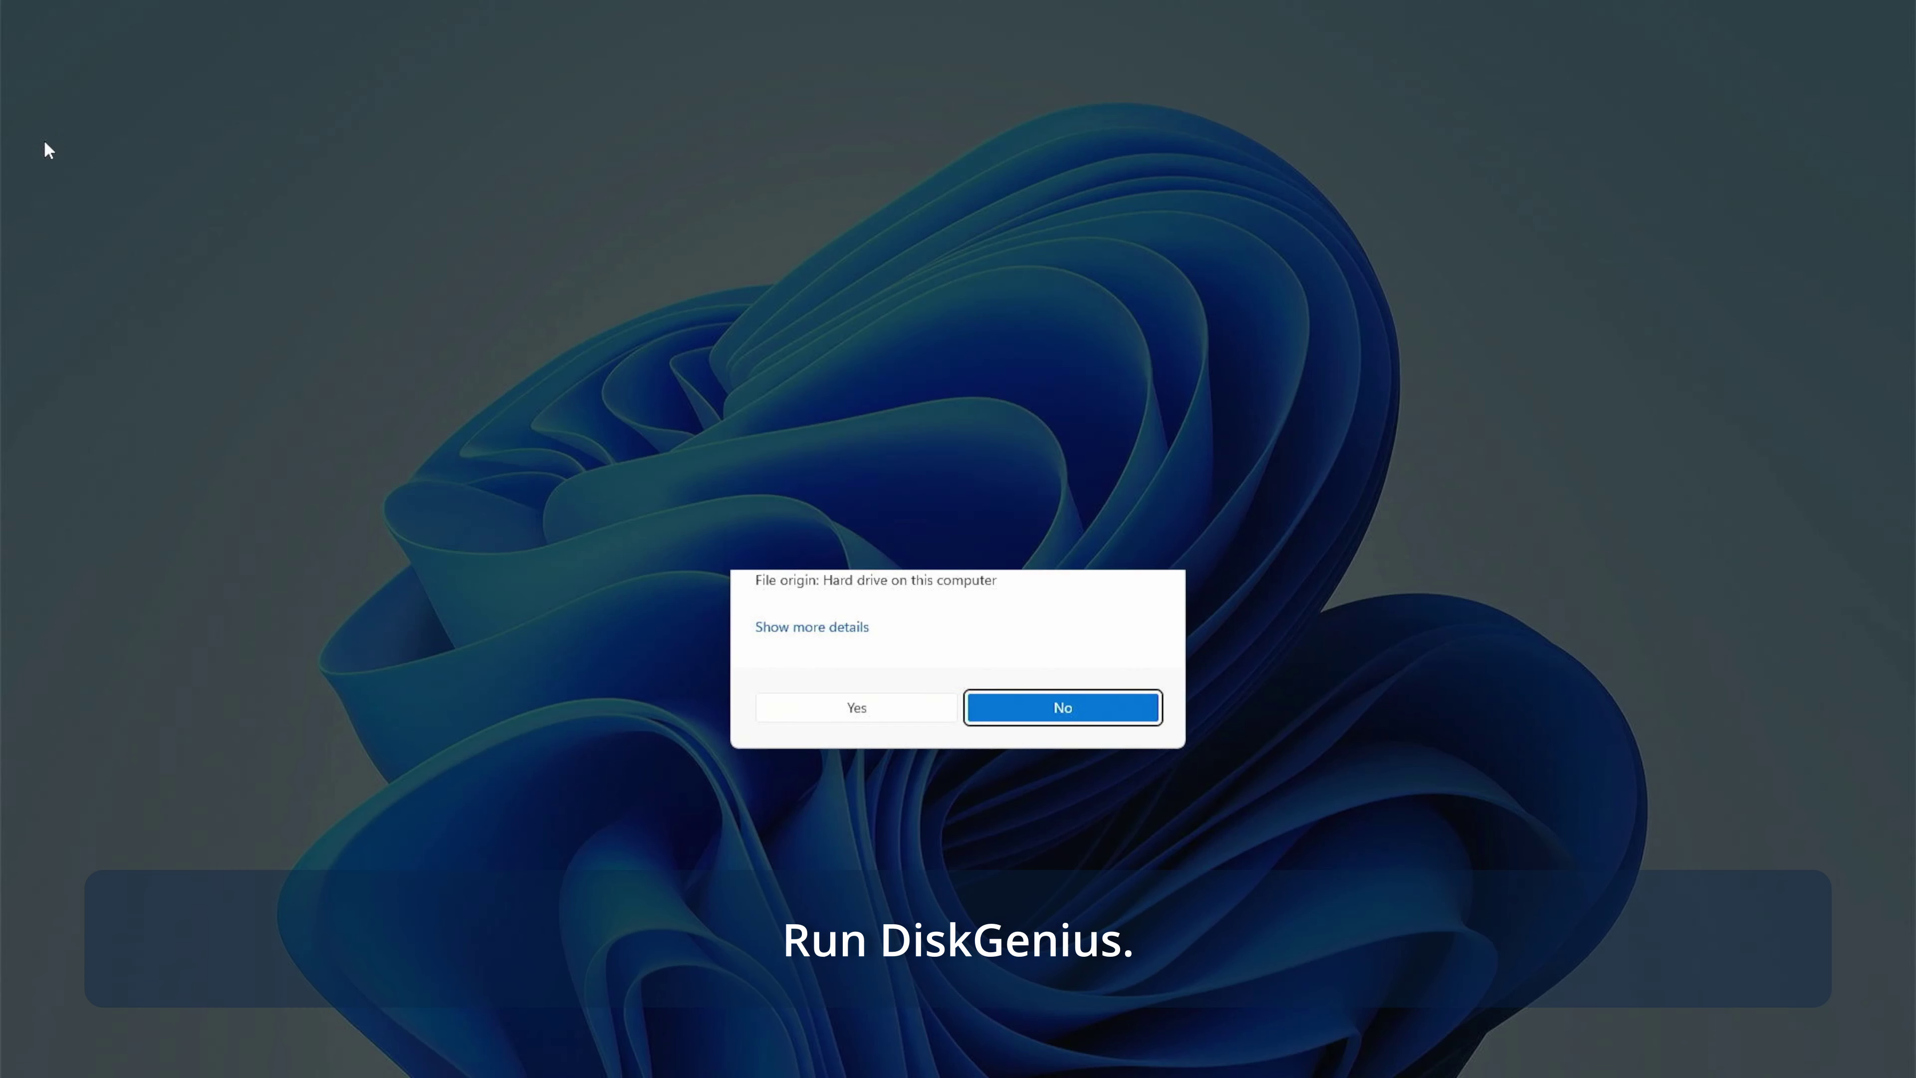
click(839, 698)
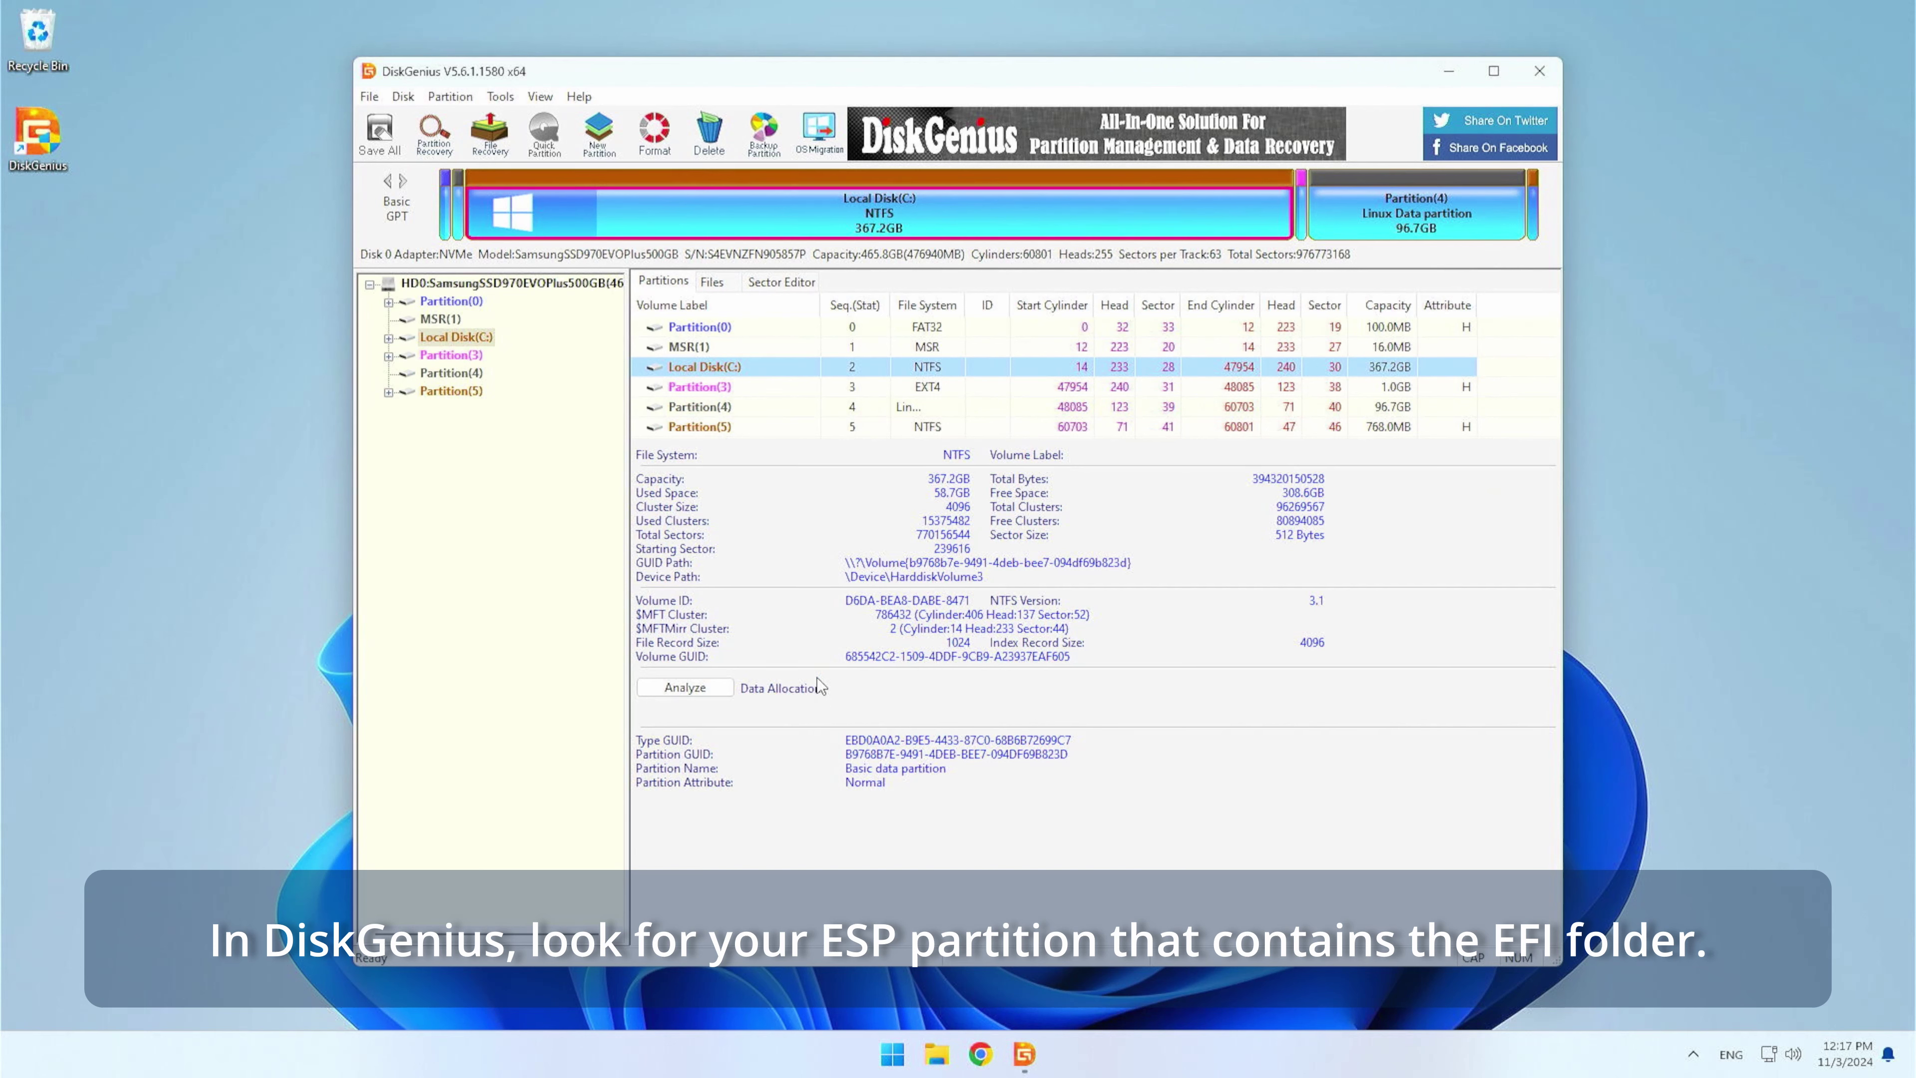
click(440, 302)
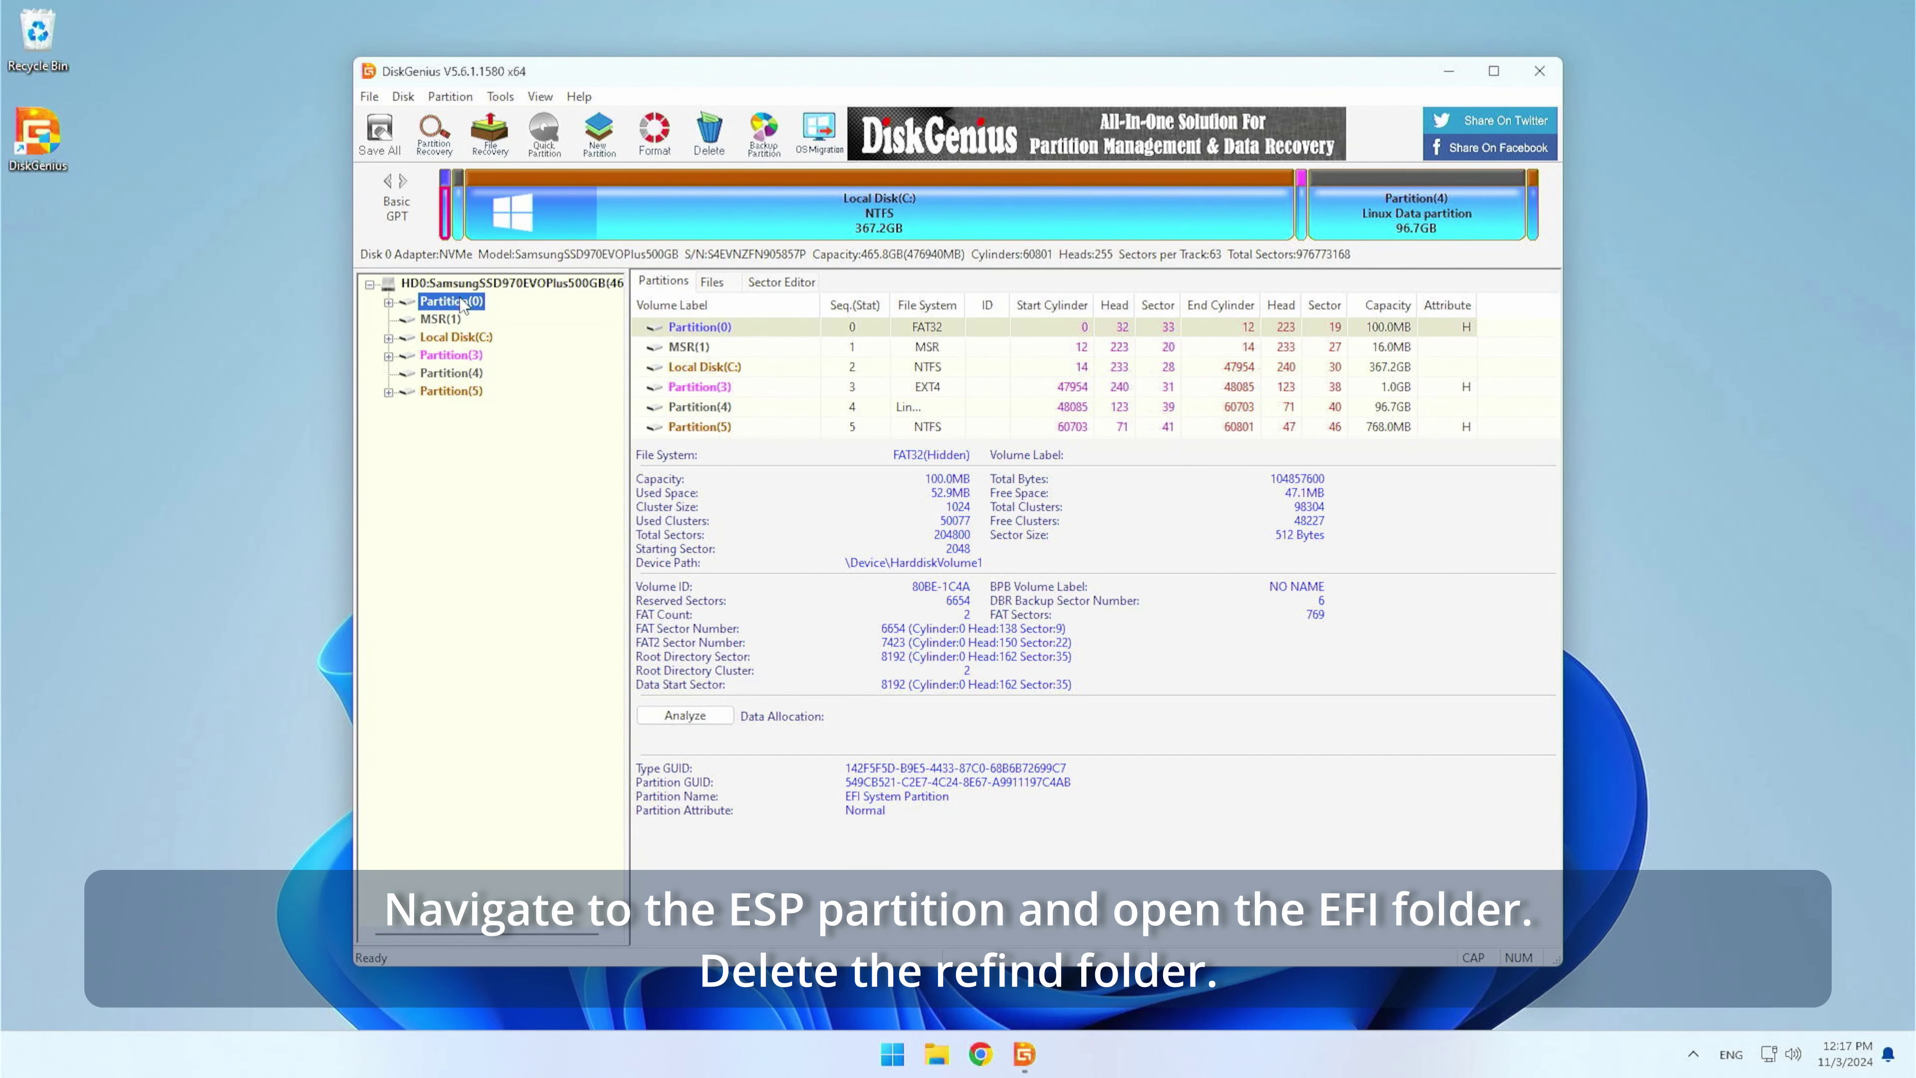
click(389, 302)
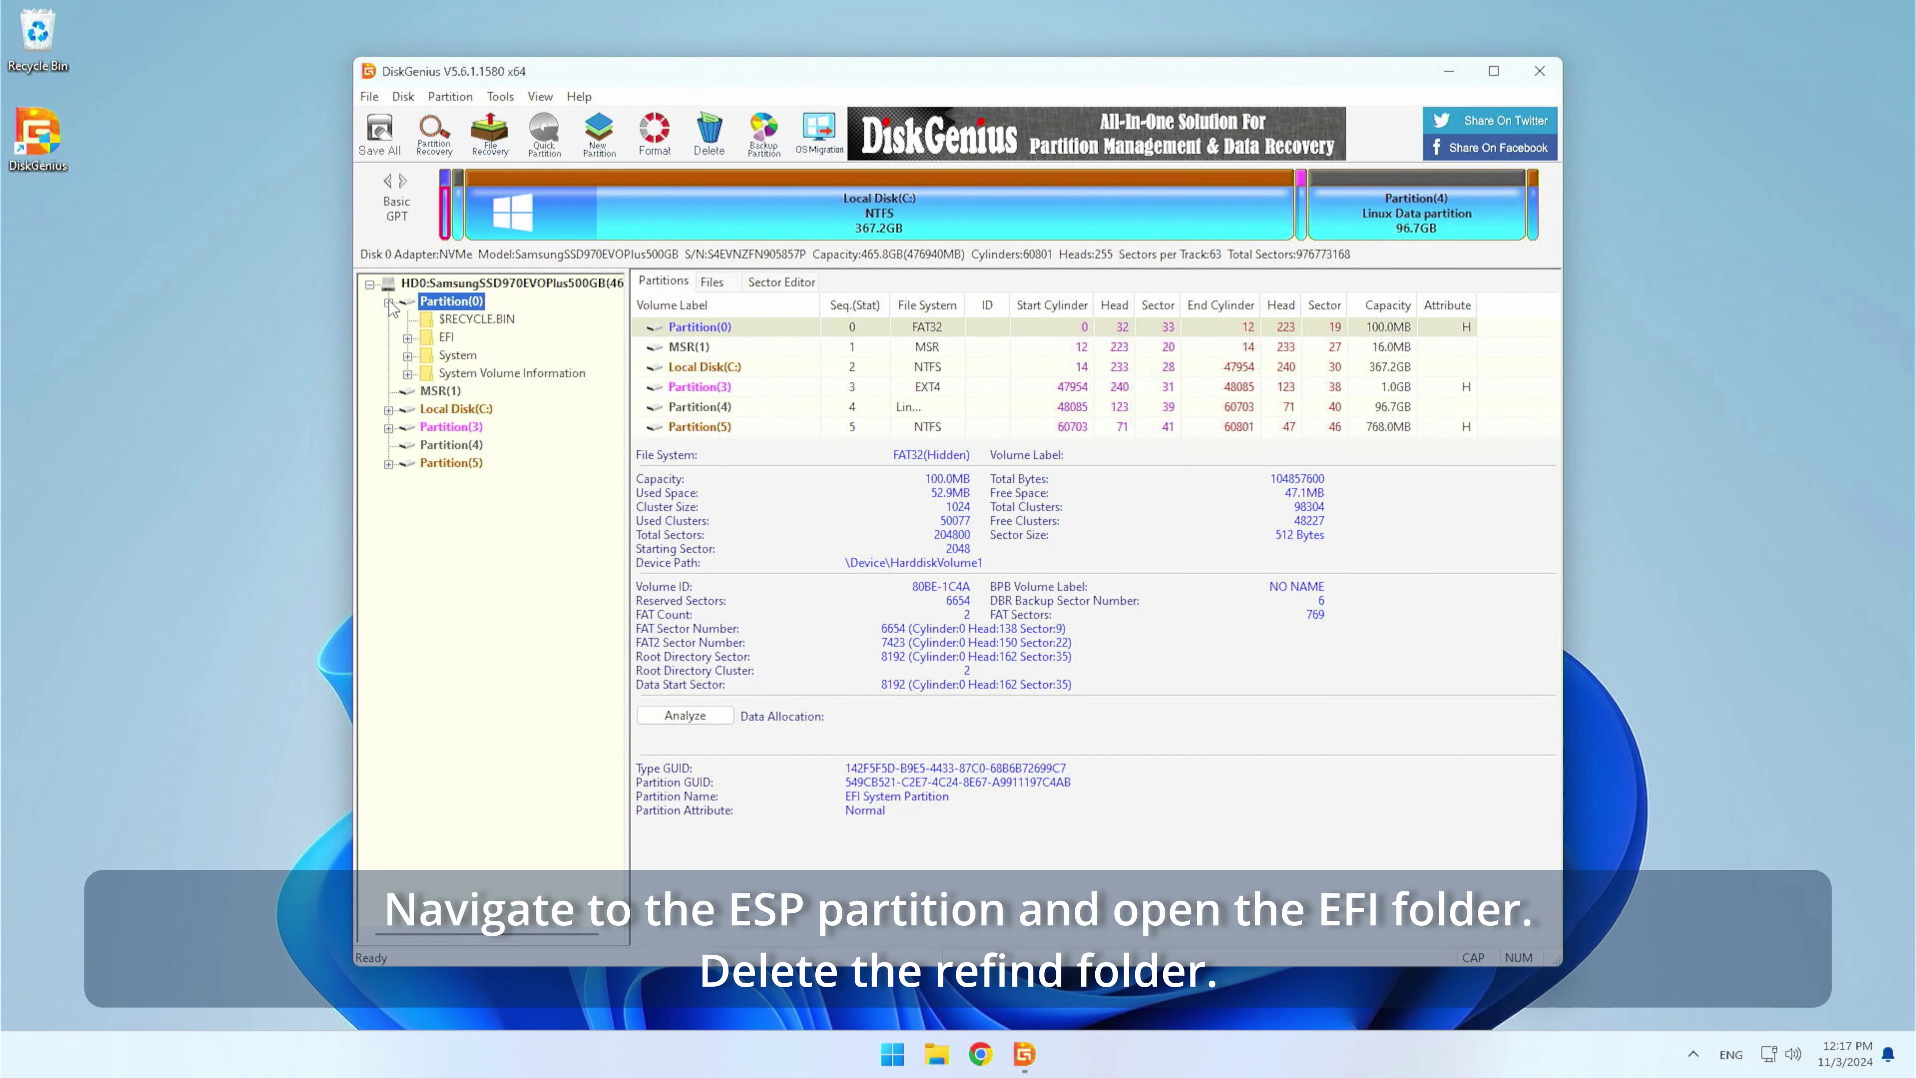
click(431, 342)
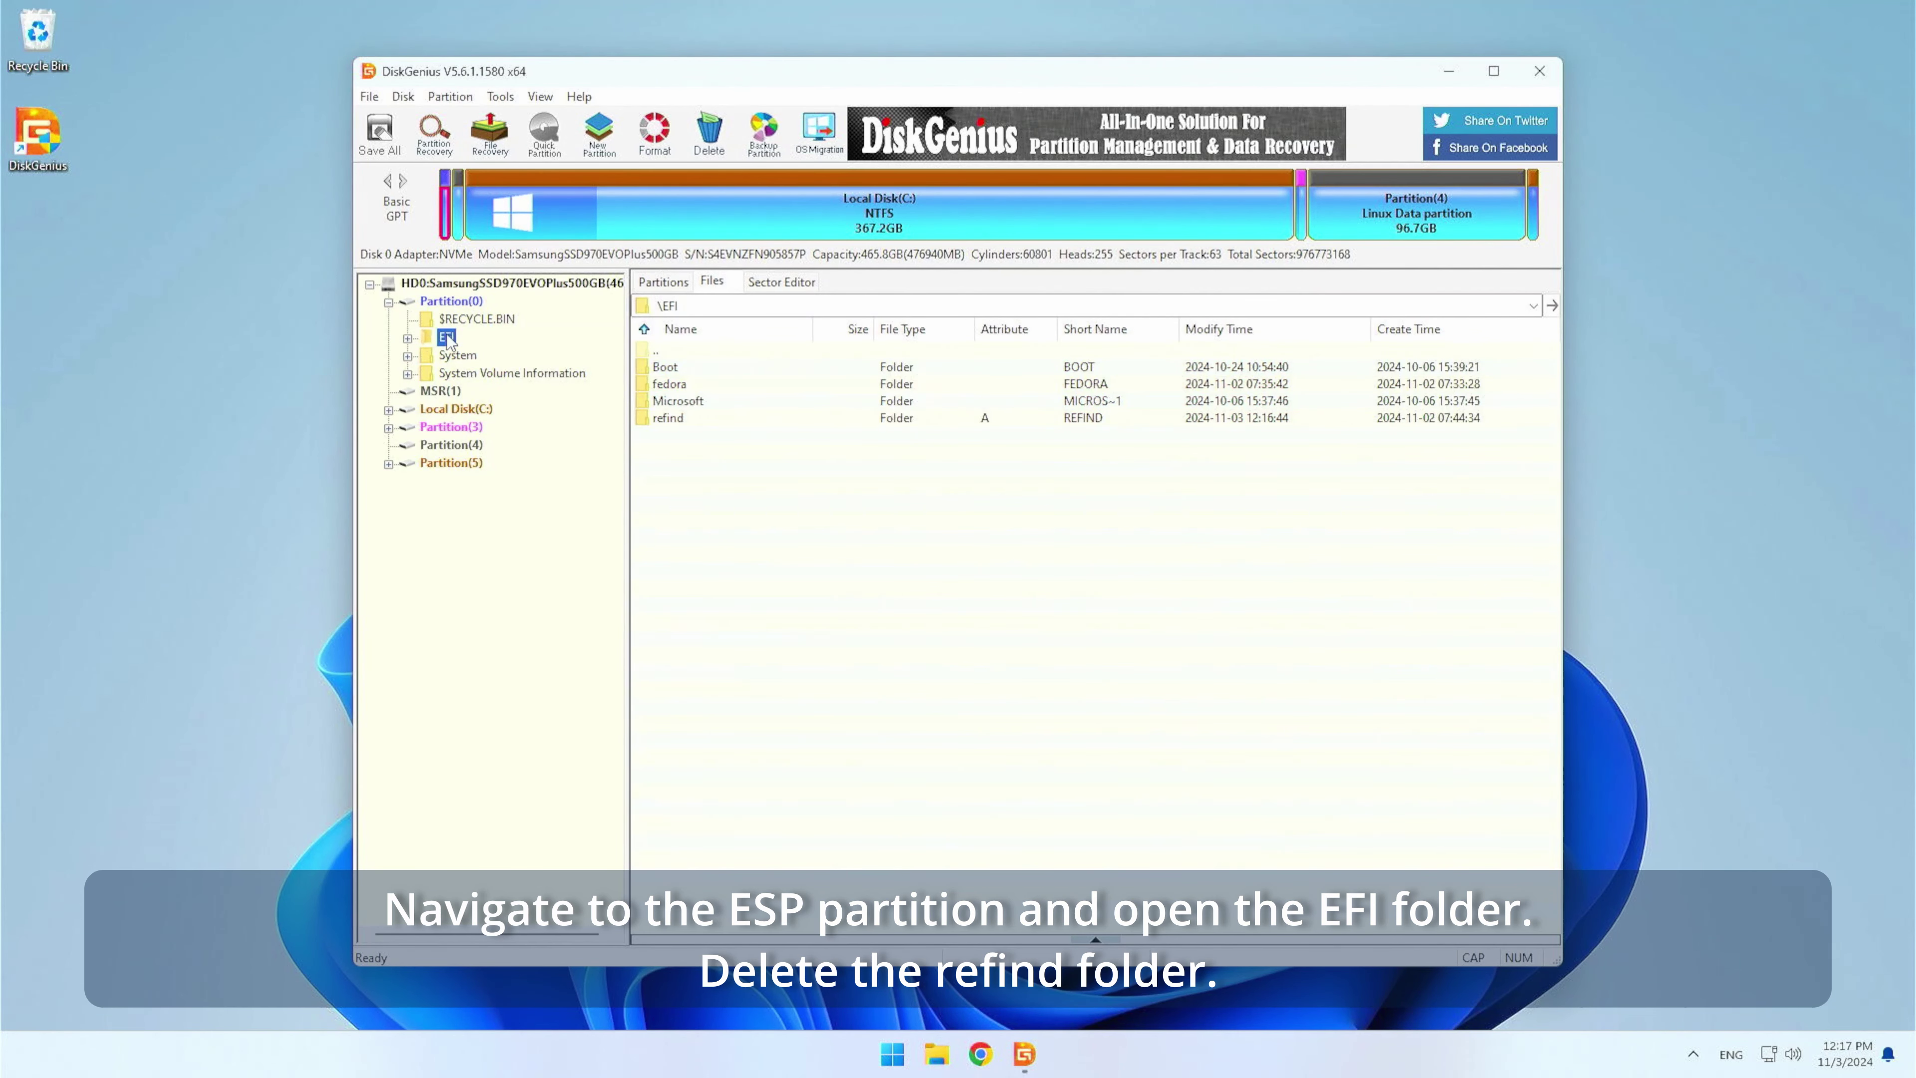
Step: Delete the refind folder directly from the EFI folder and collapse the Partition(0) folder tree
click(661, 420)
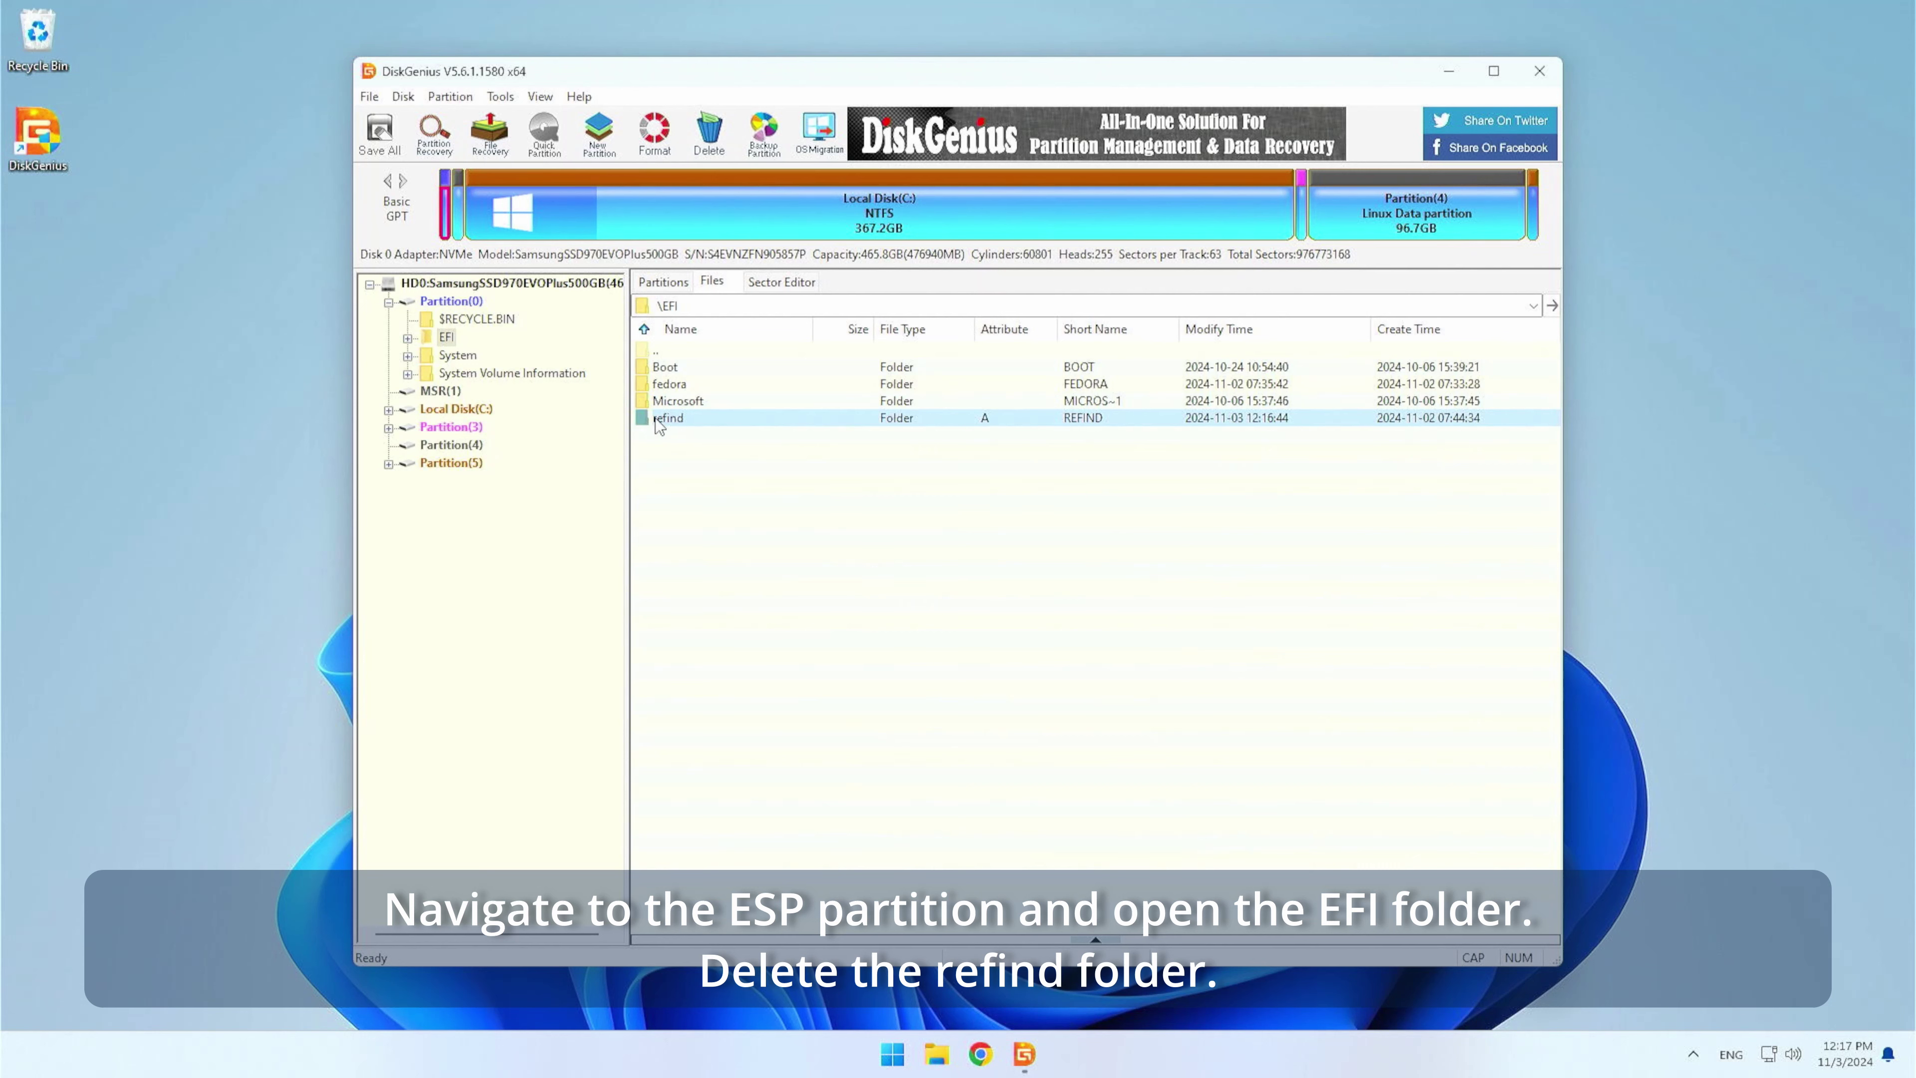
right_click(659, 425)
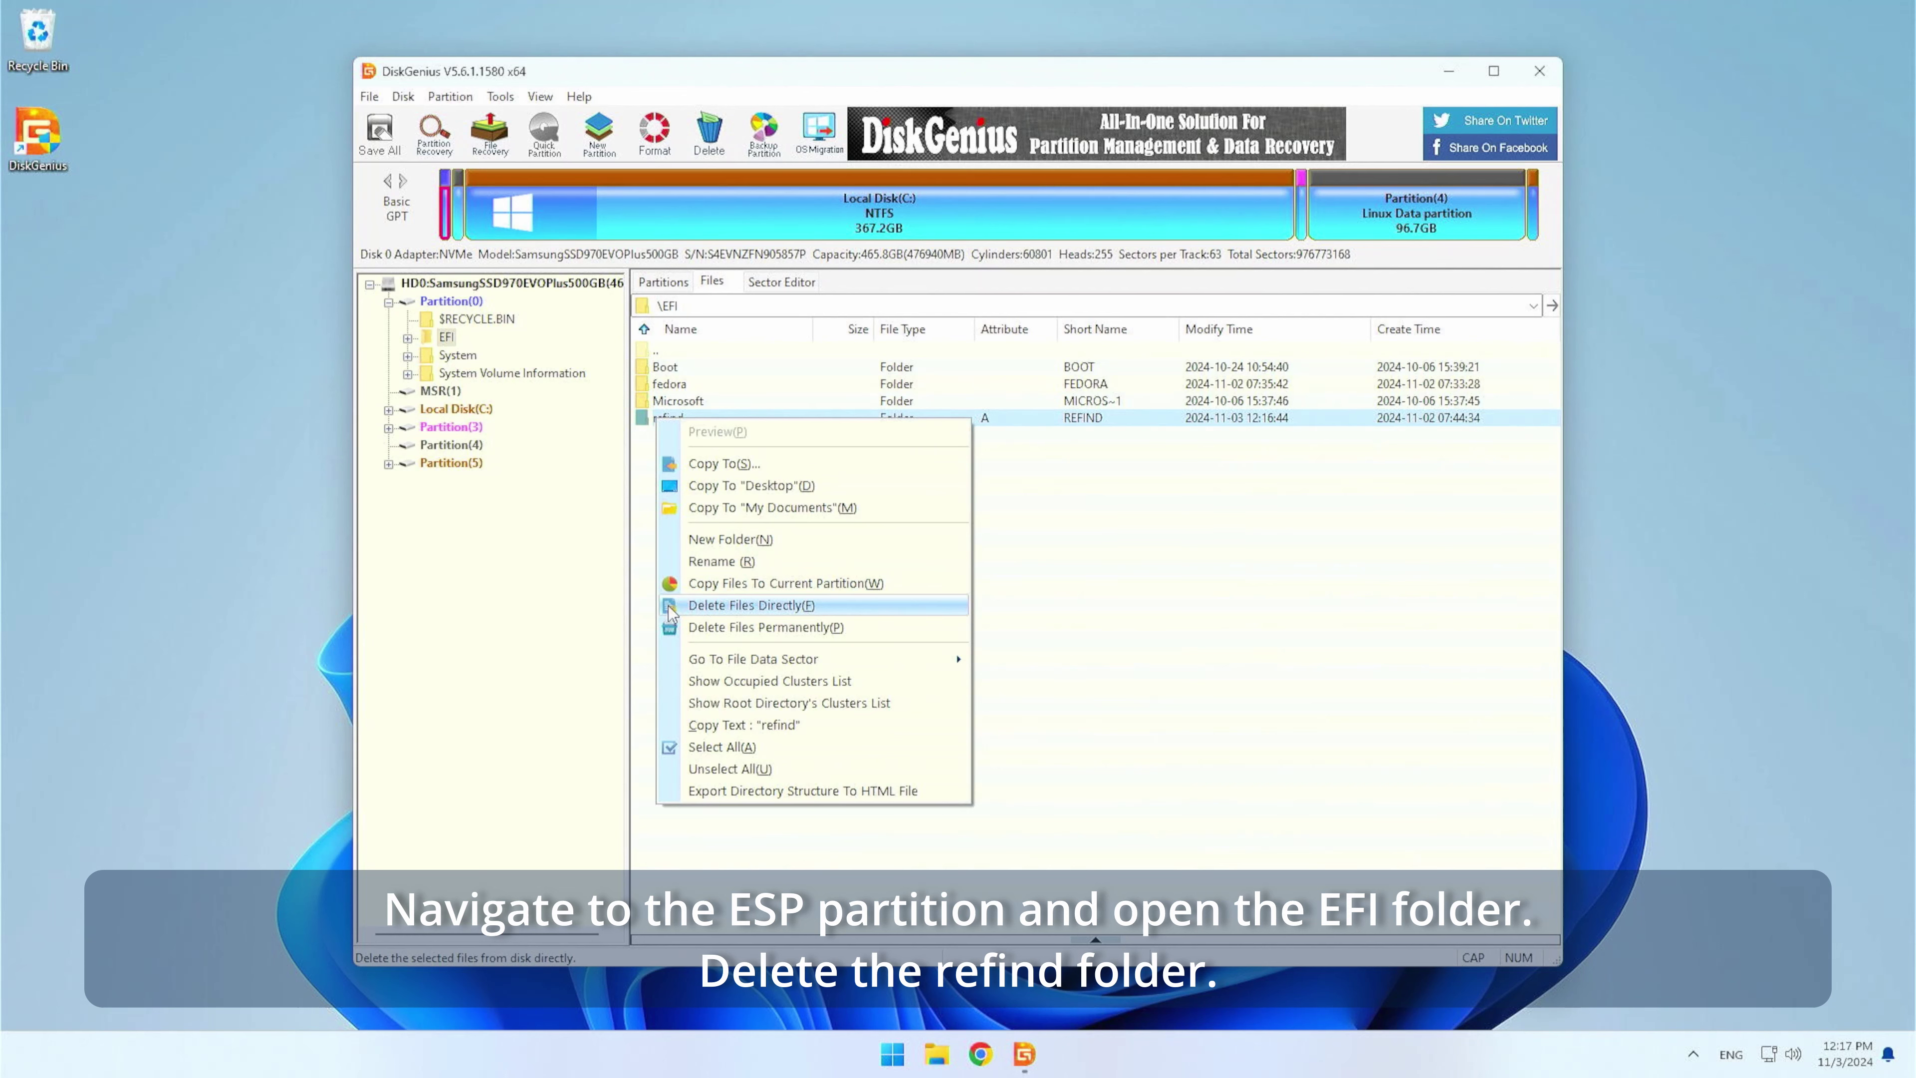
click(717, 608)
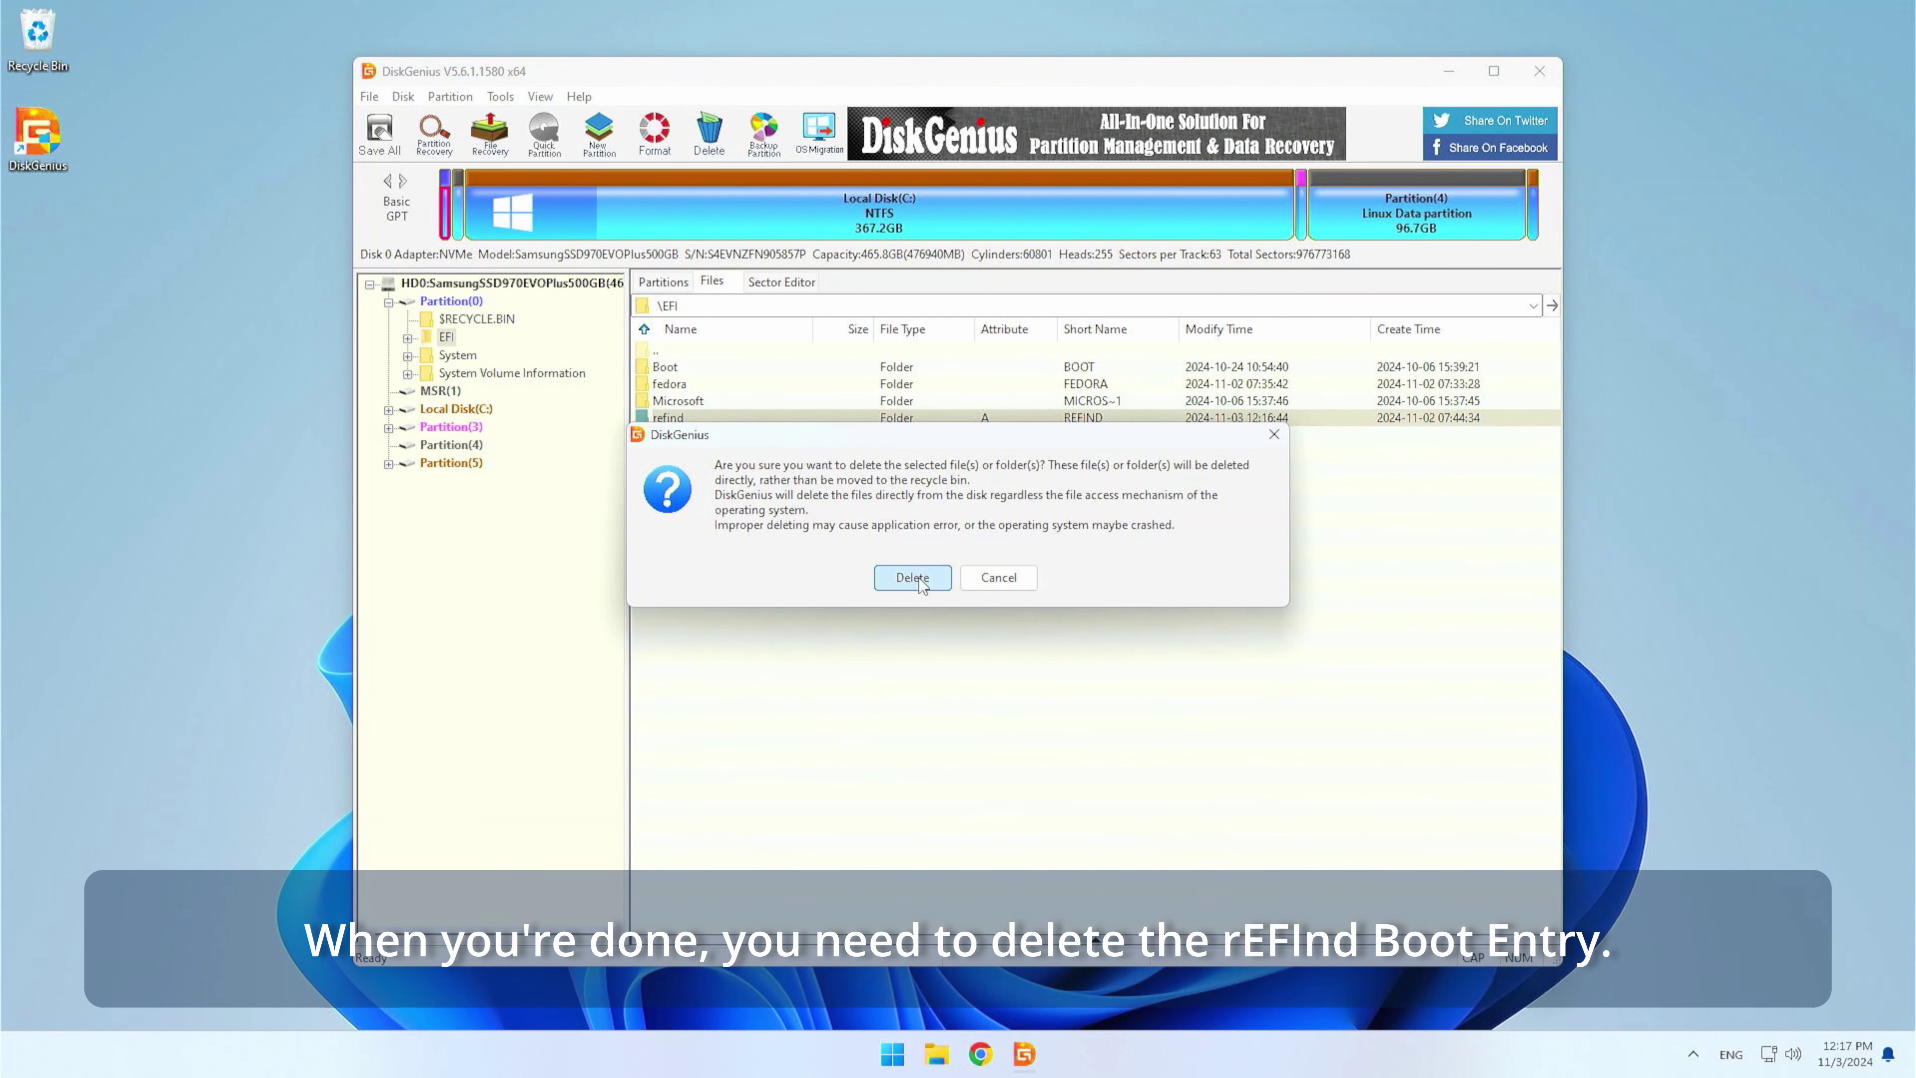
click(912, 577)
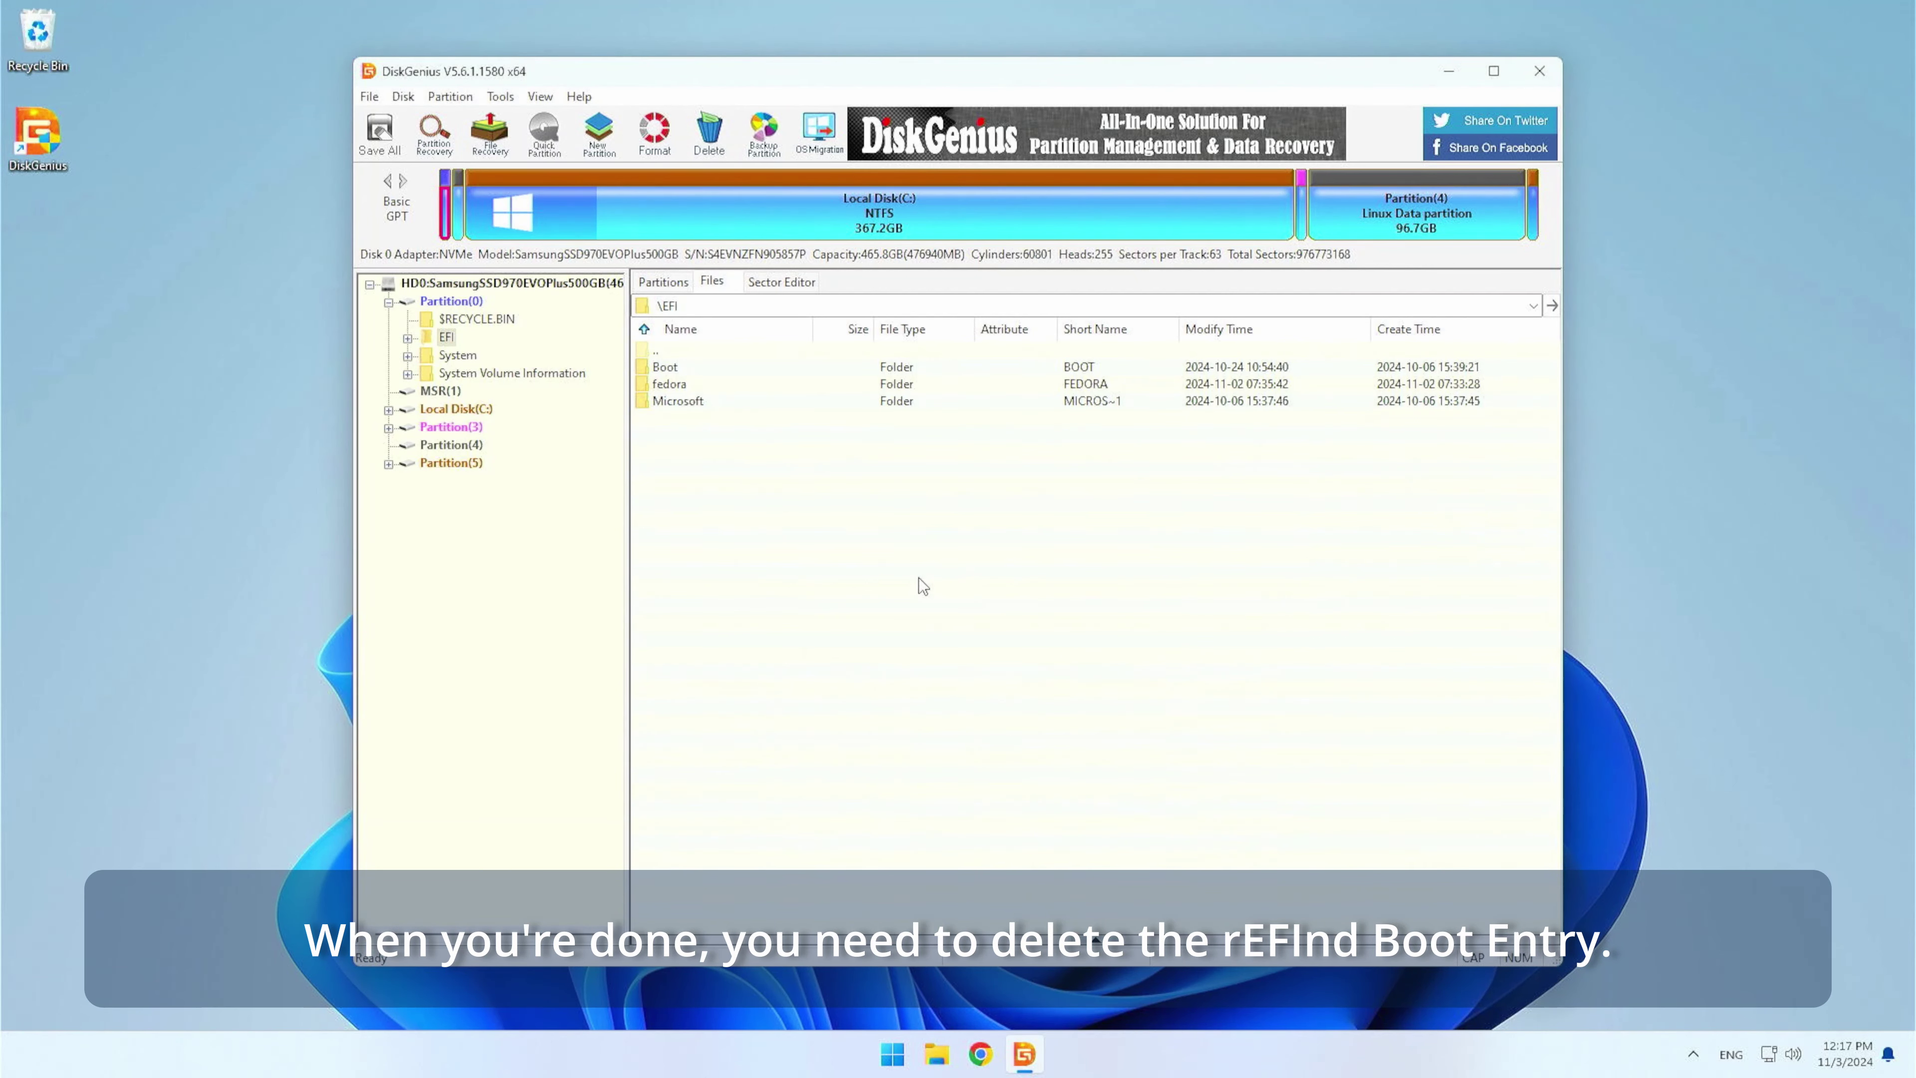
click(388, 303)
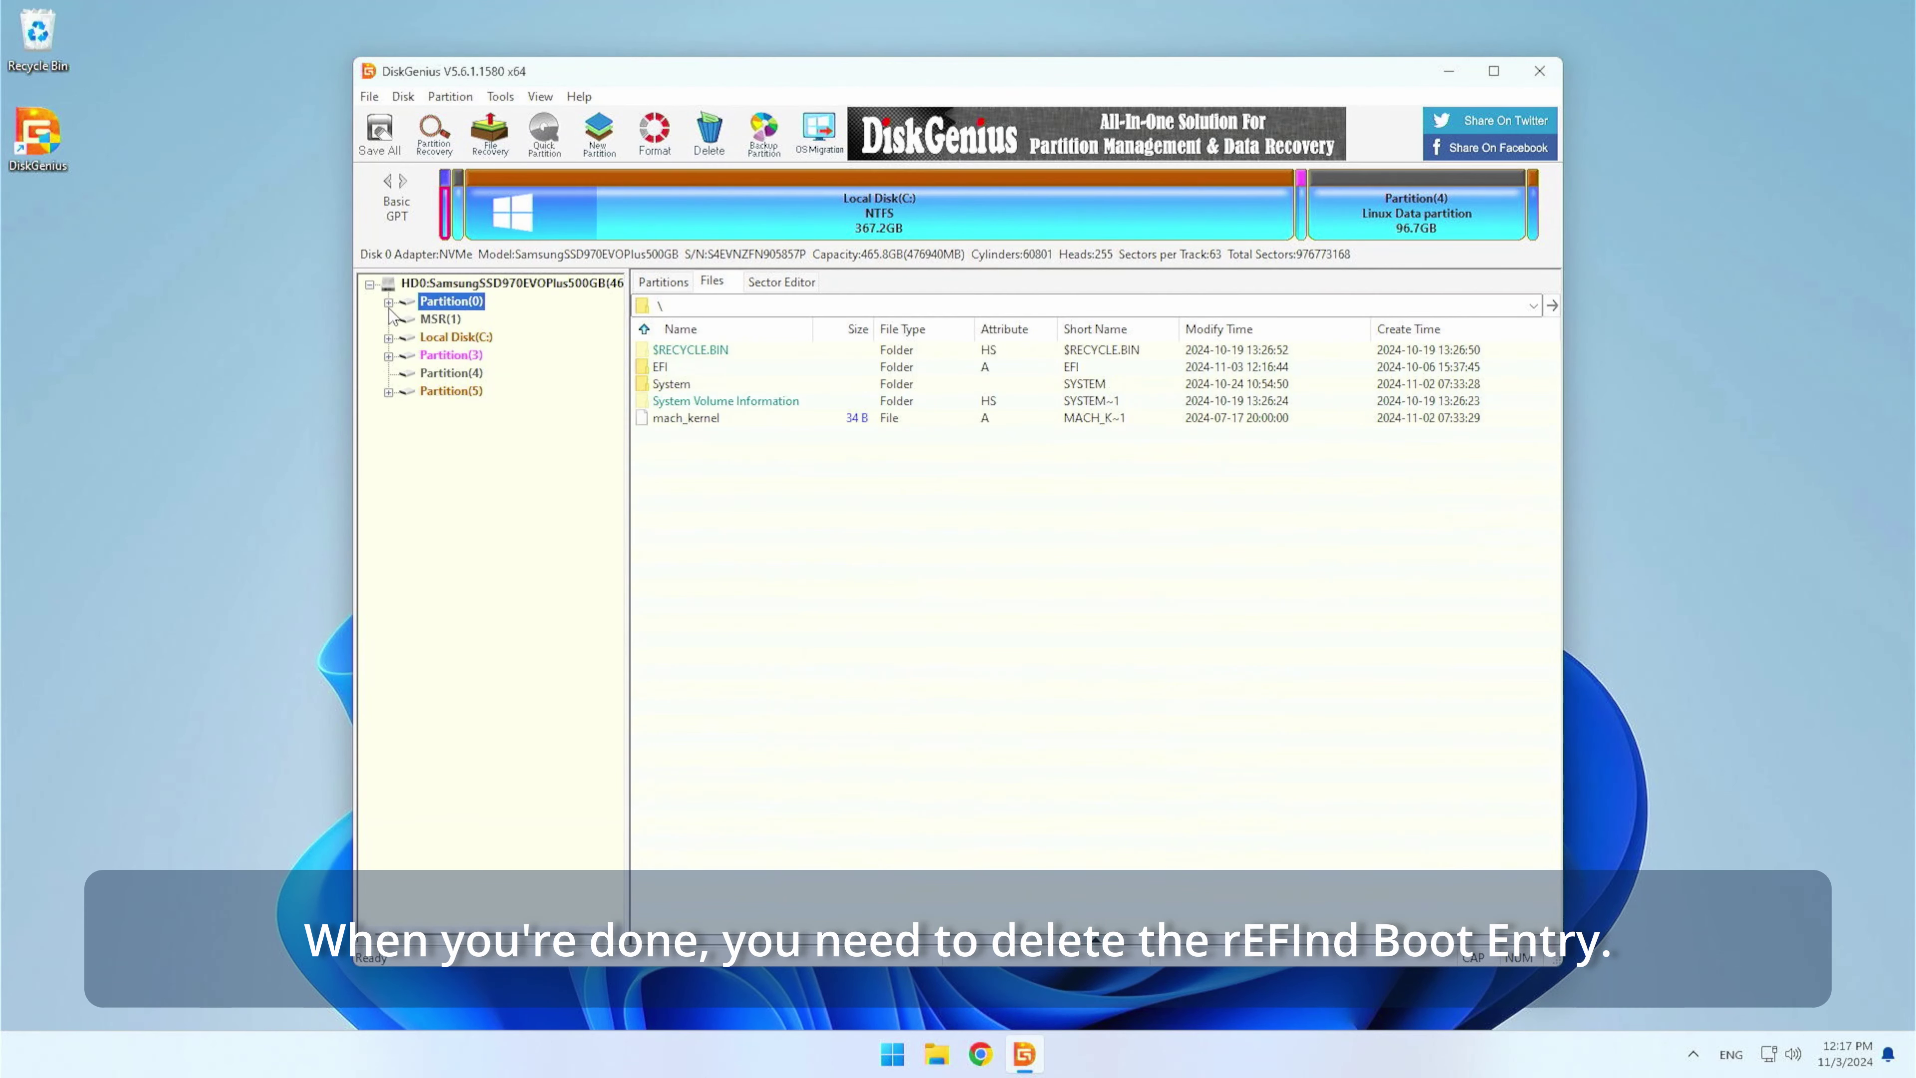
Step: Open the UEFI BIOS boot entries settings and delete the rEFInd boot entry
click(498, 97)
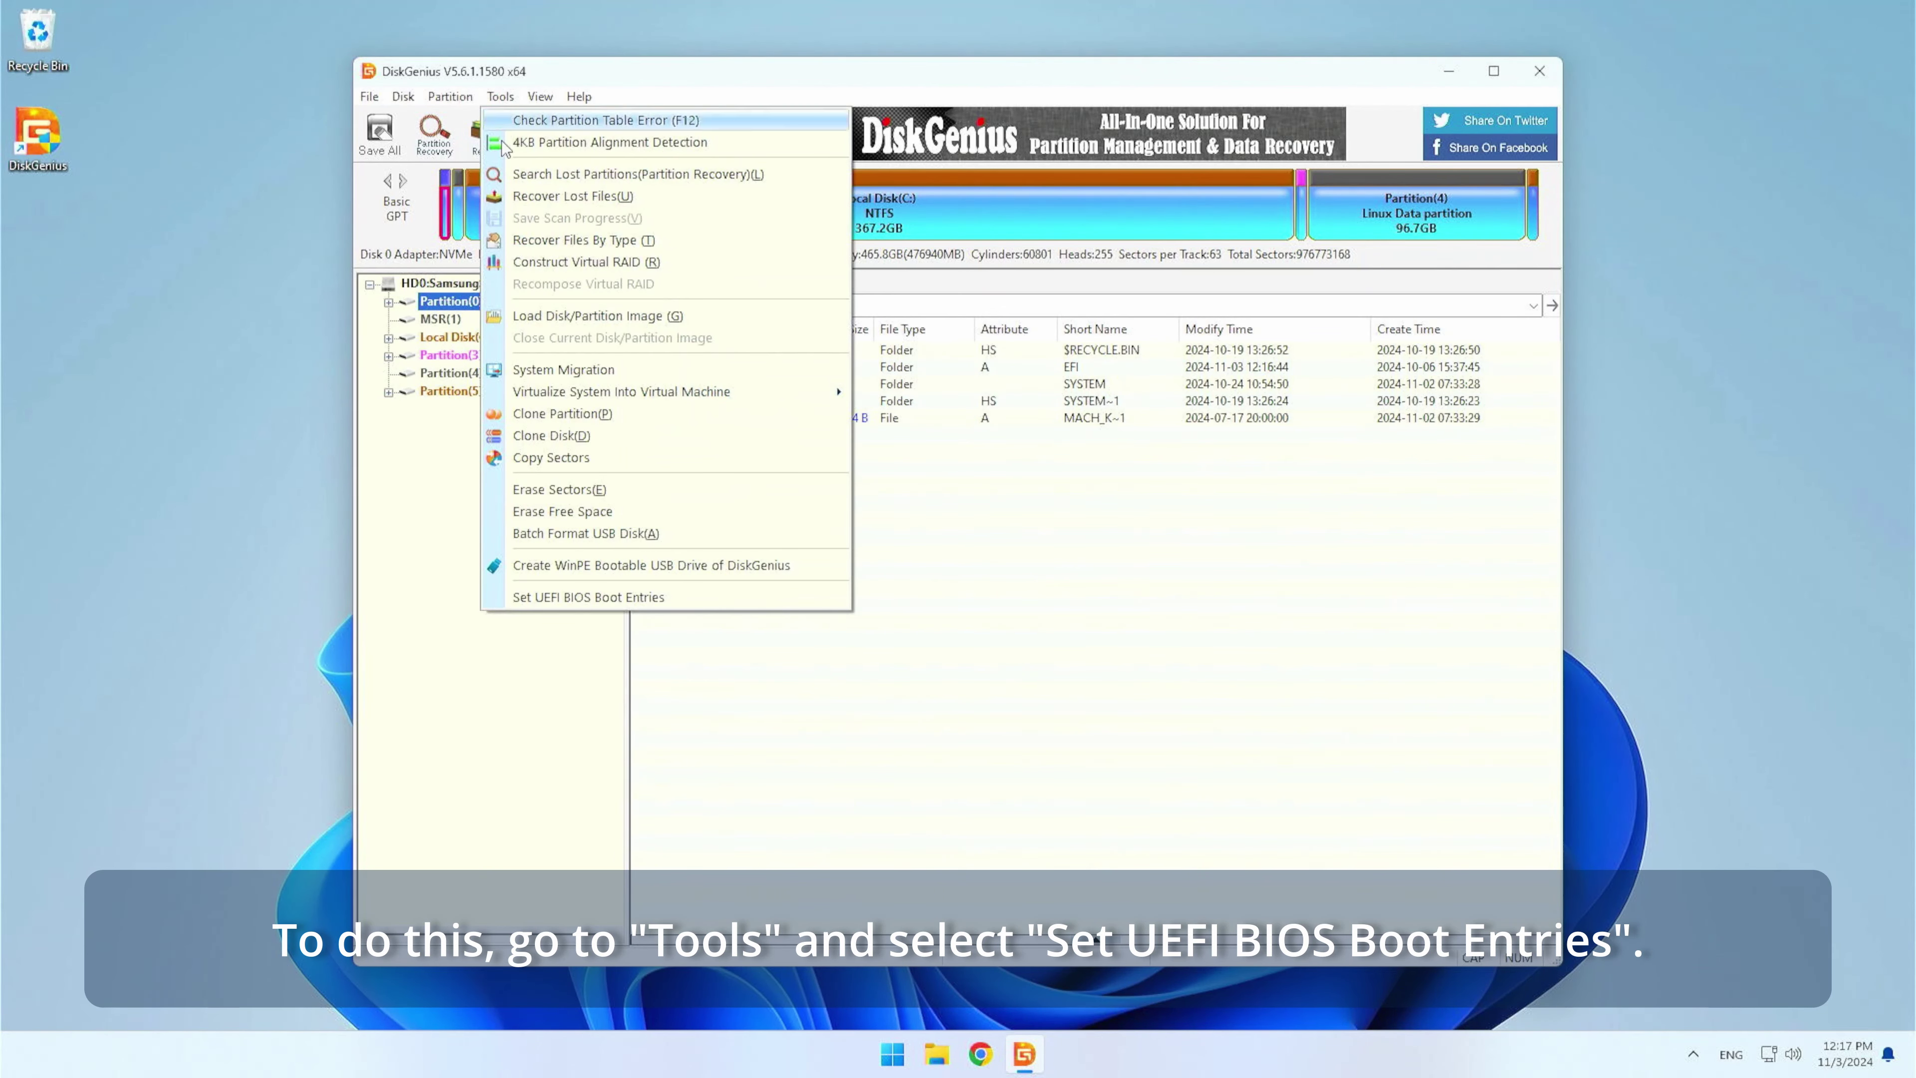
click(526, 599)
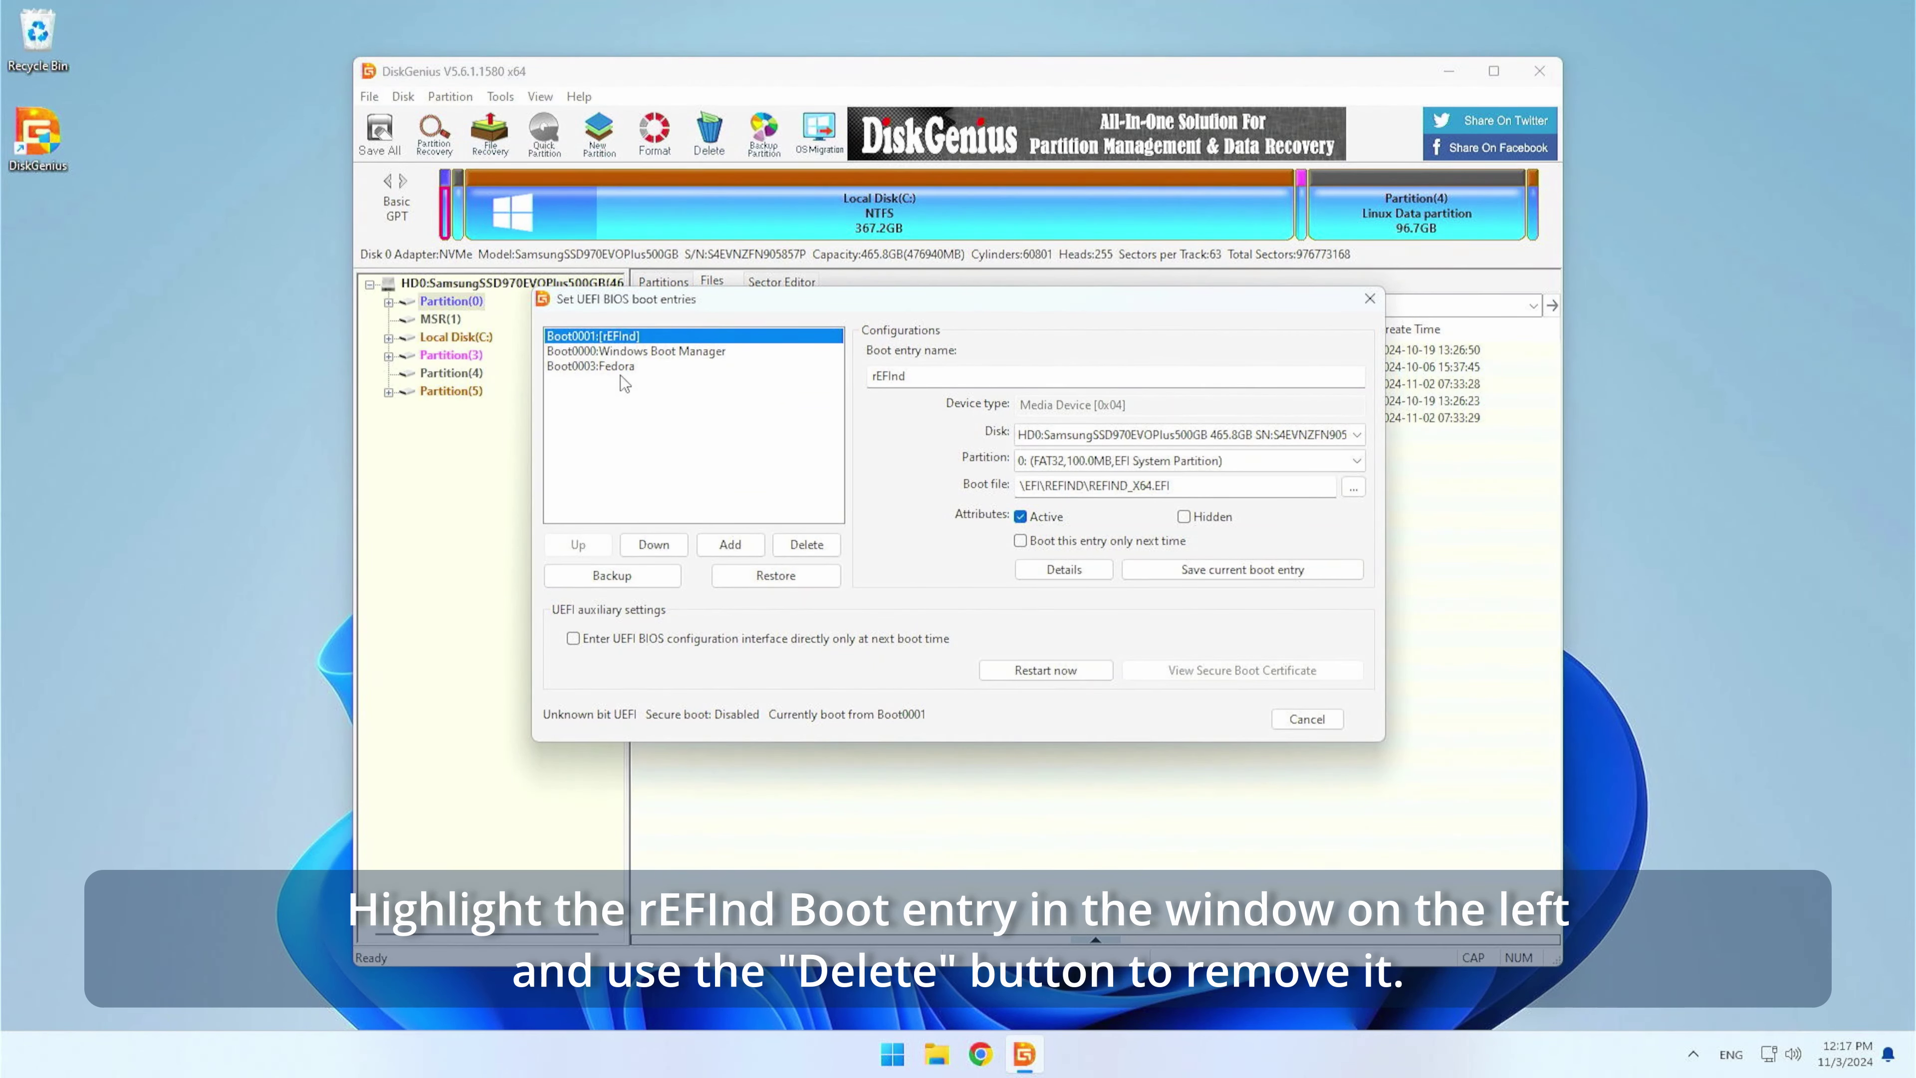
click(624, 353)
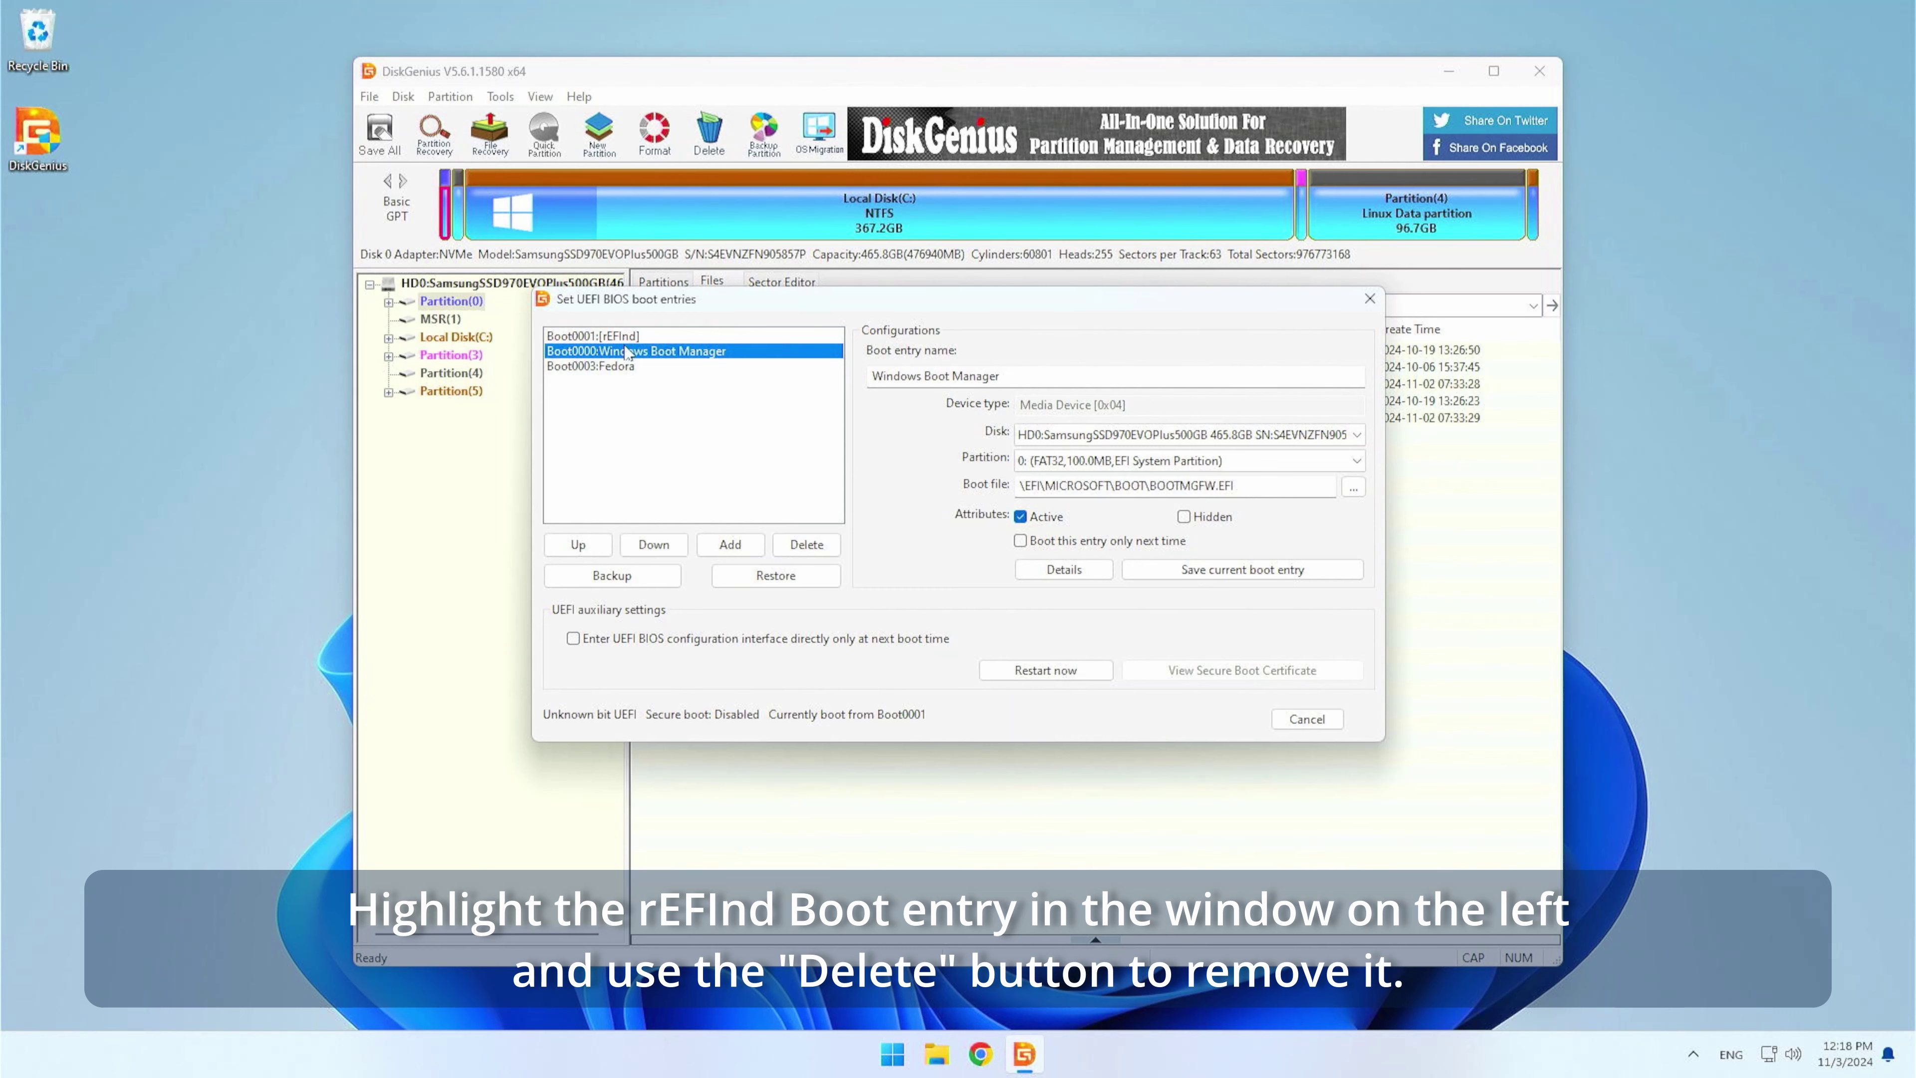
click(571, 337)
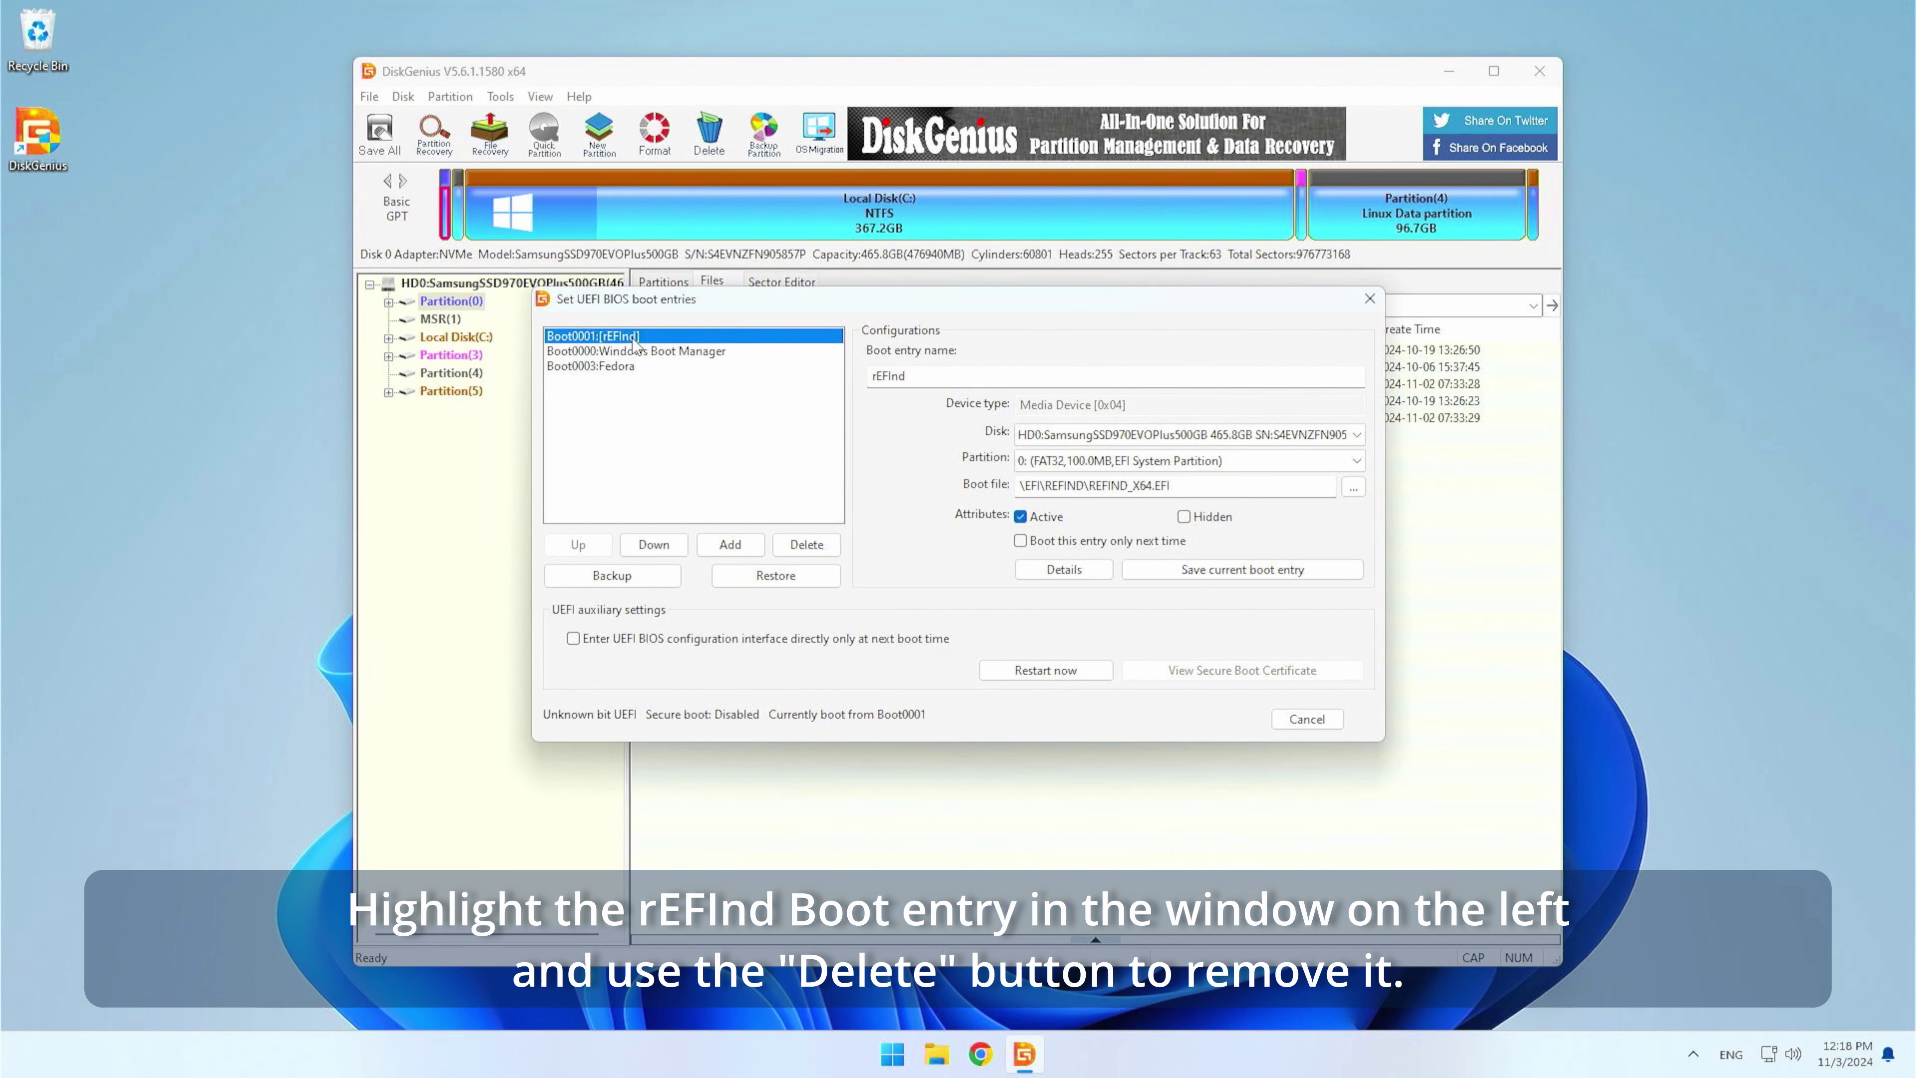
click(788, 552)
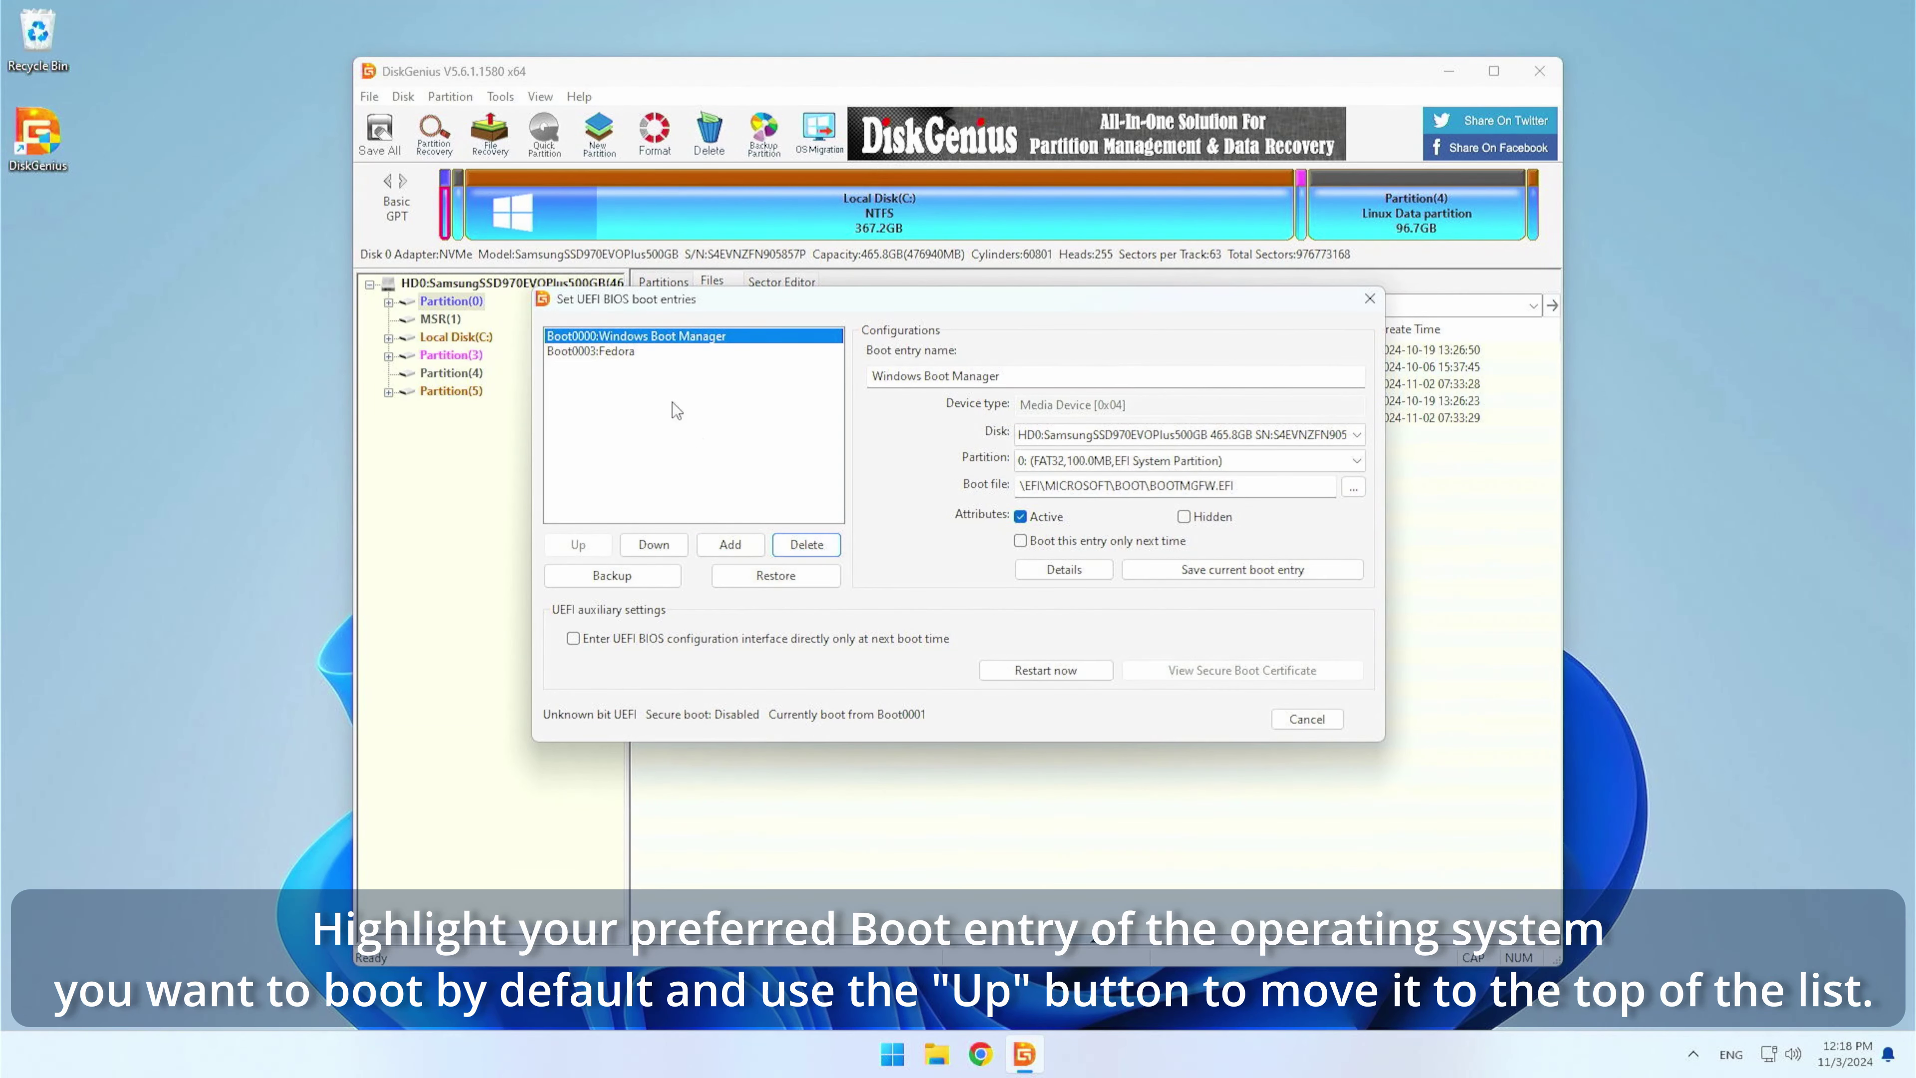
Step: Move the Fedora entry to first place in the boot order, and return Windows Boot Manager to first place
click(634, 359)
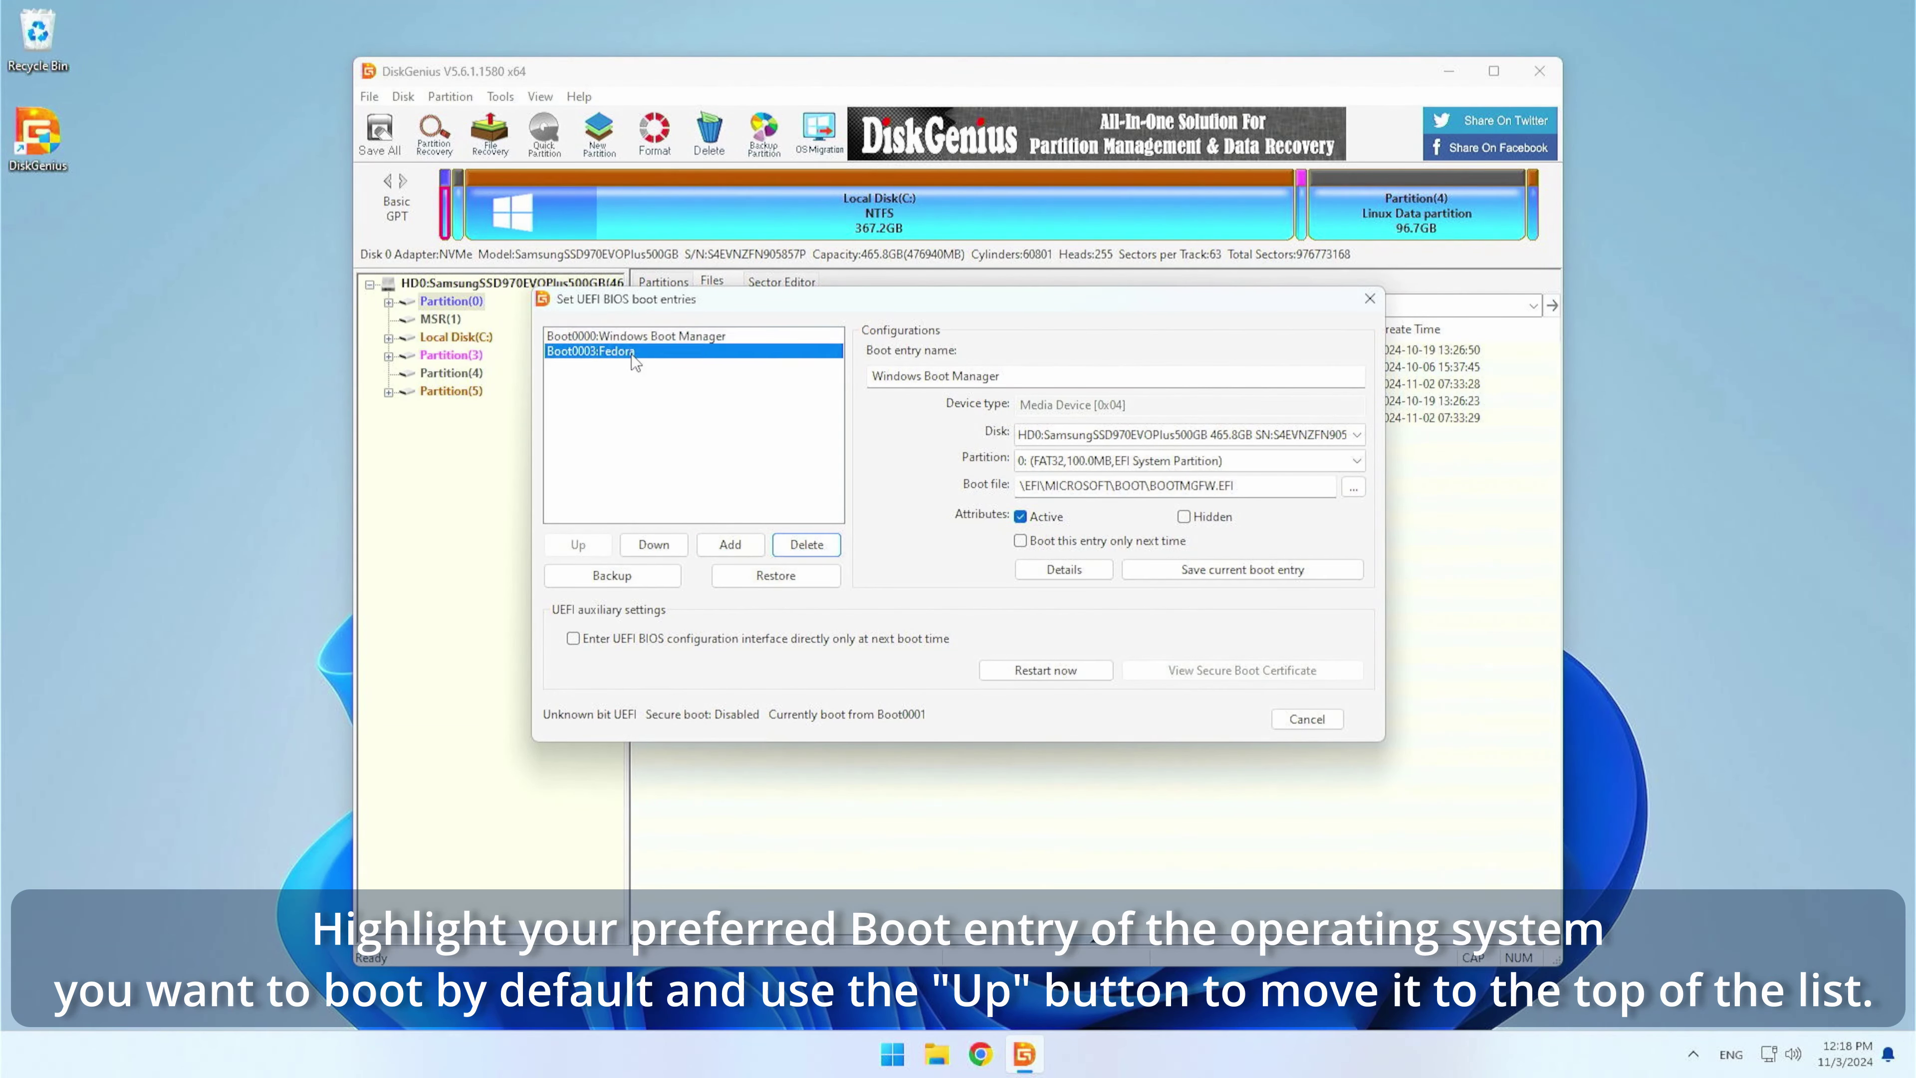
click(605, 543)
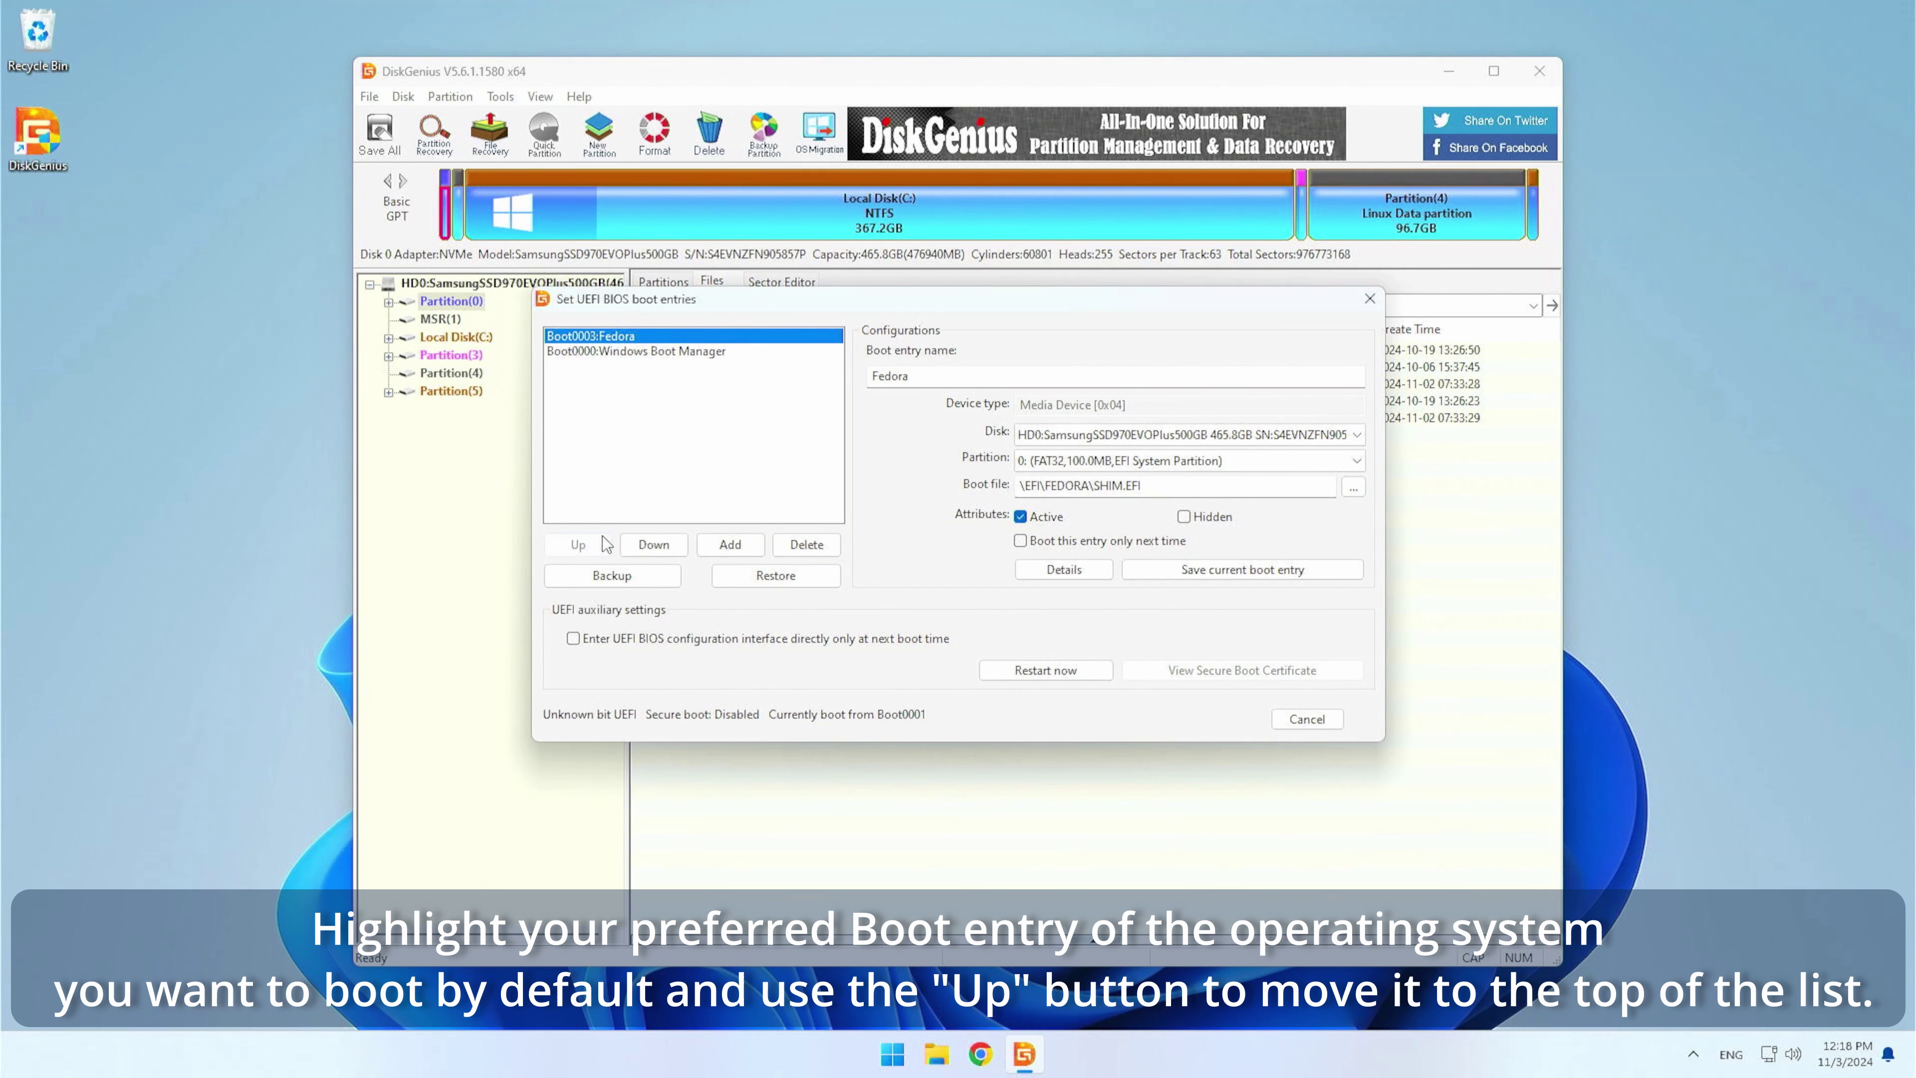
click(651, 352)
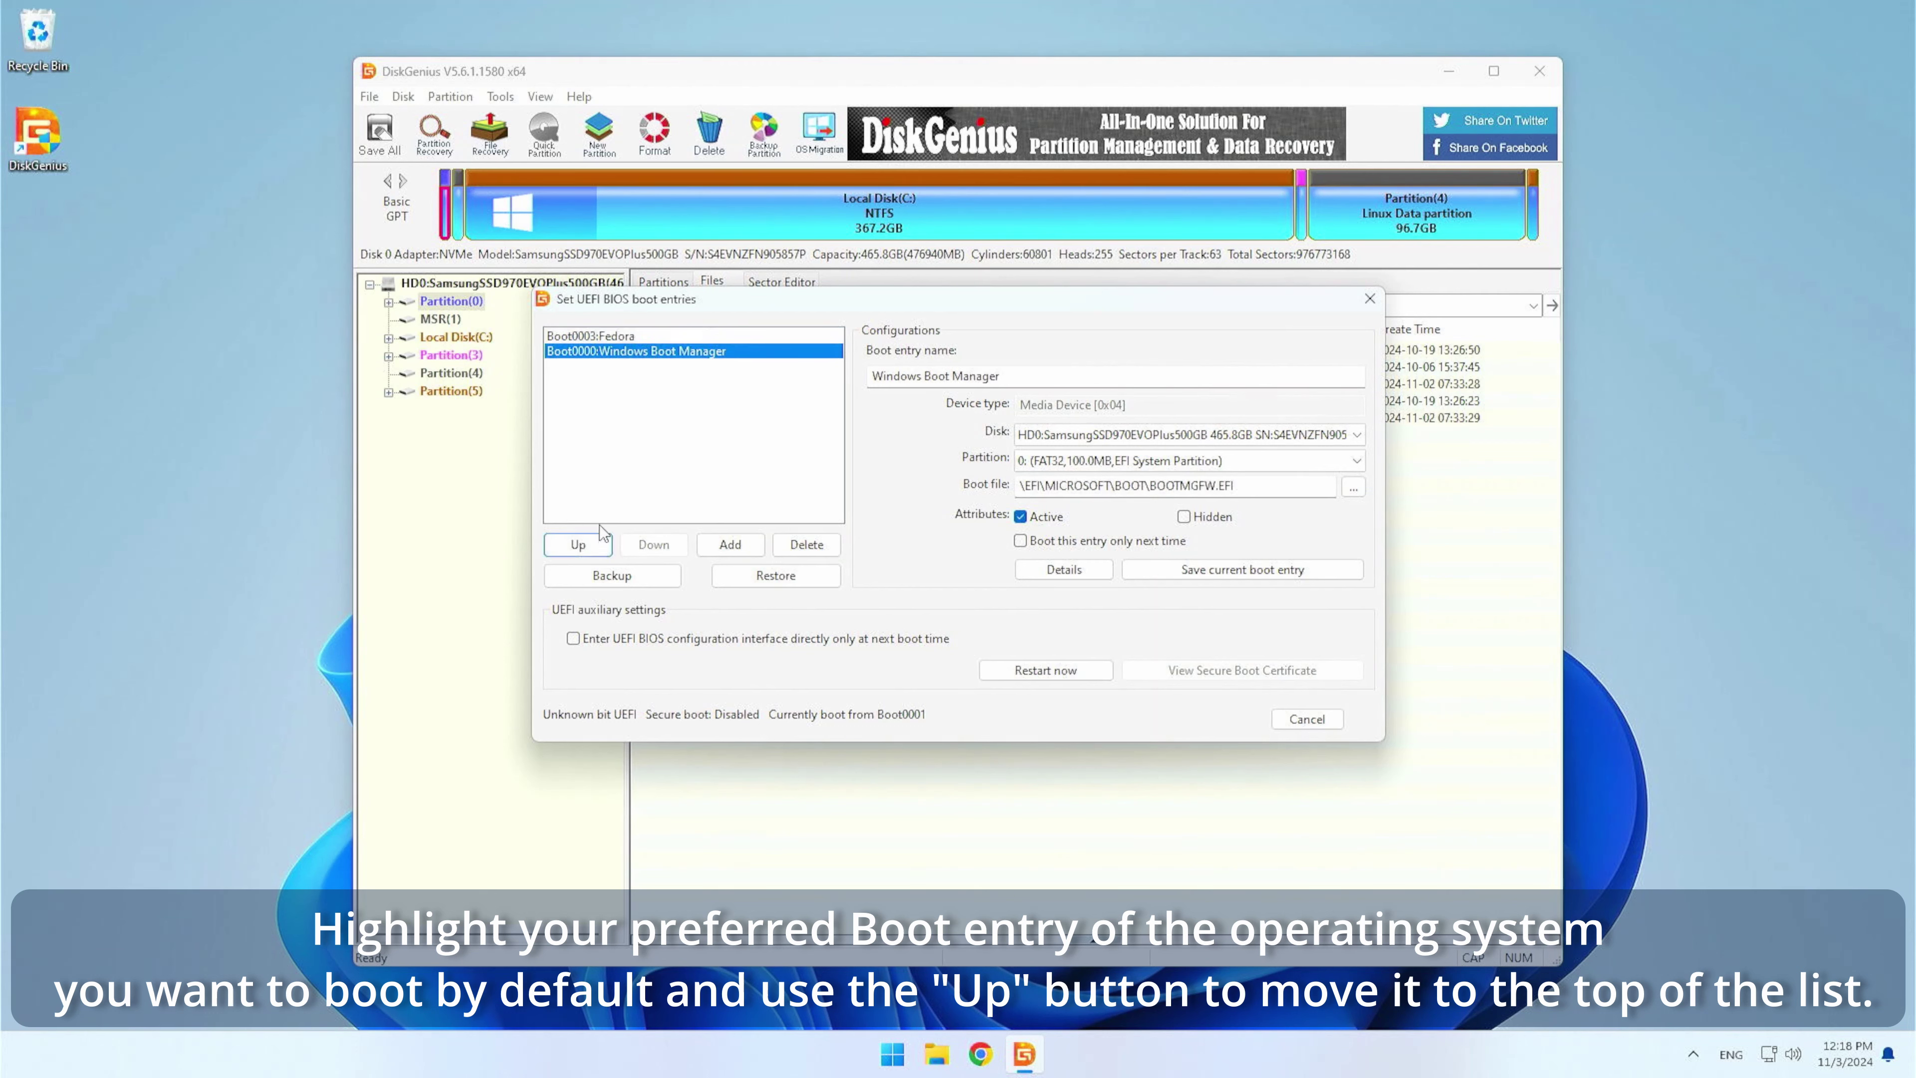
click(592, 546)
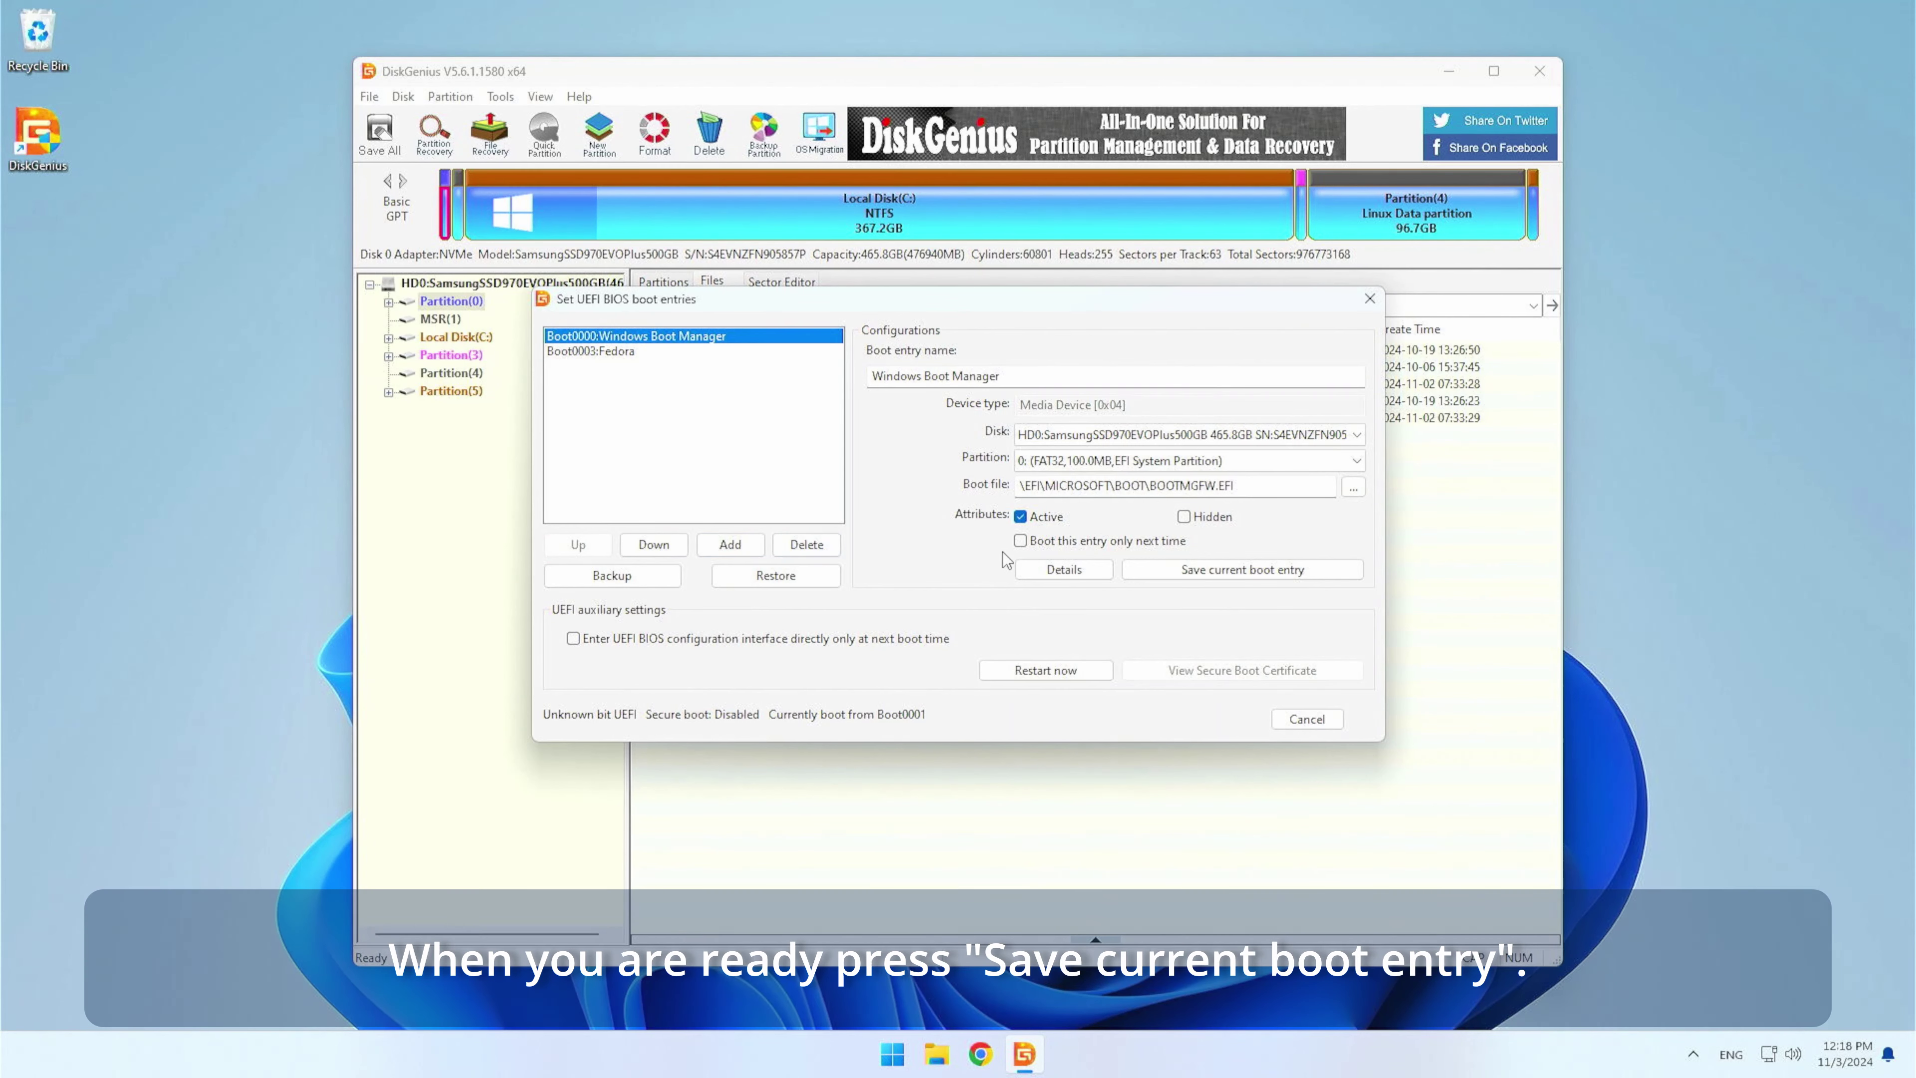
Step: Save the current boot entry for Windows Boot Manager and close the boot entries dialog
click(1244, 573)
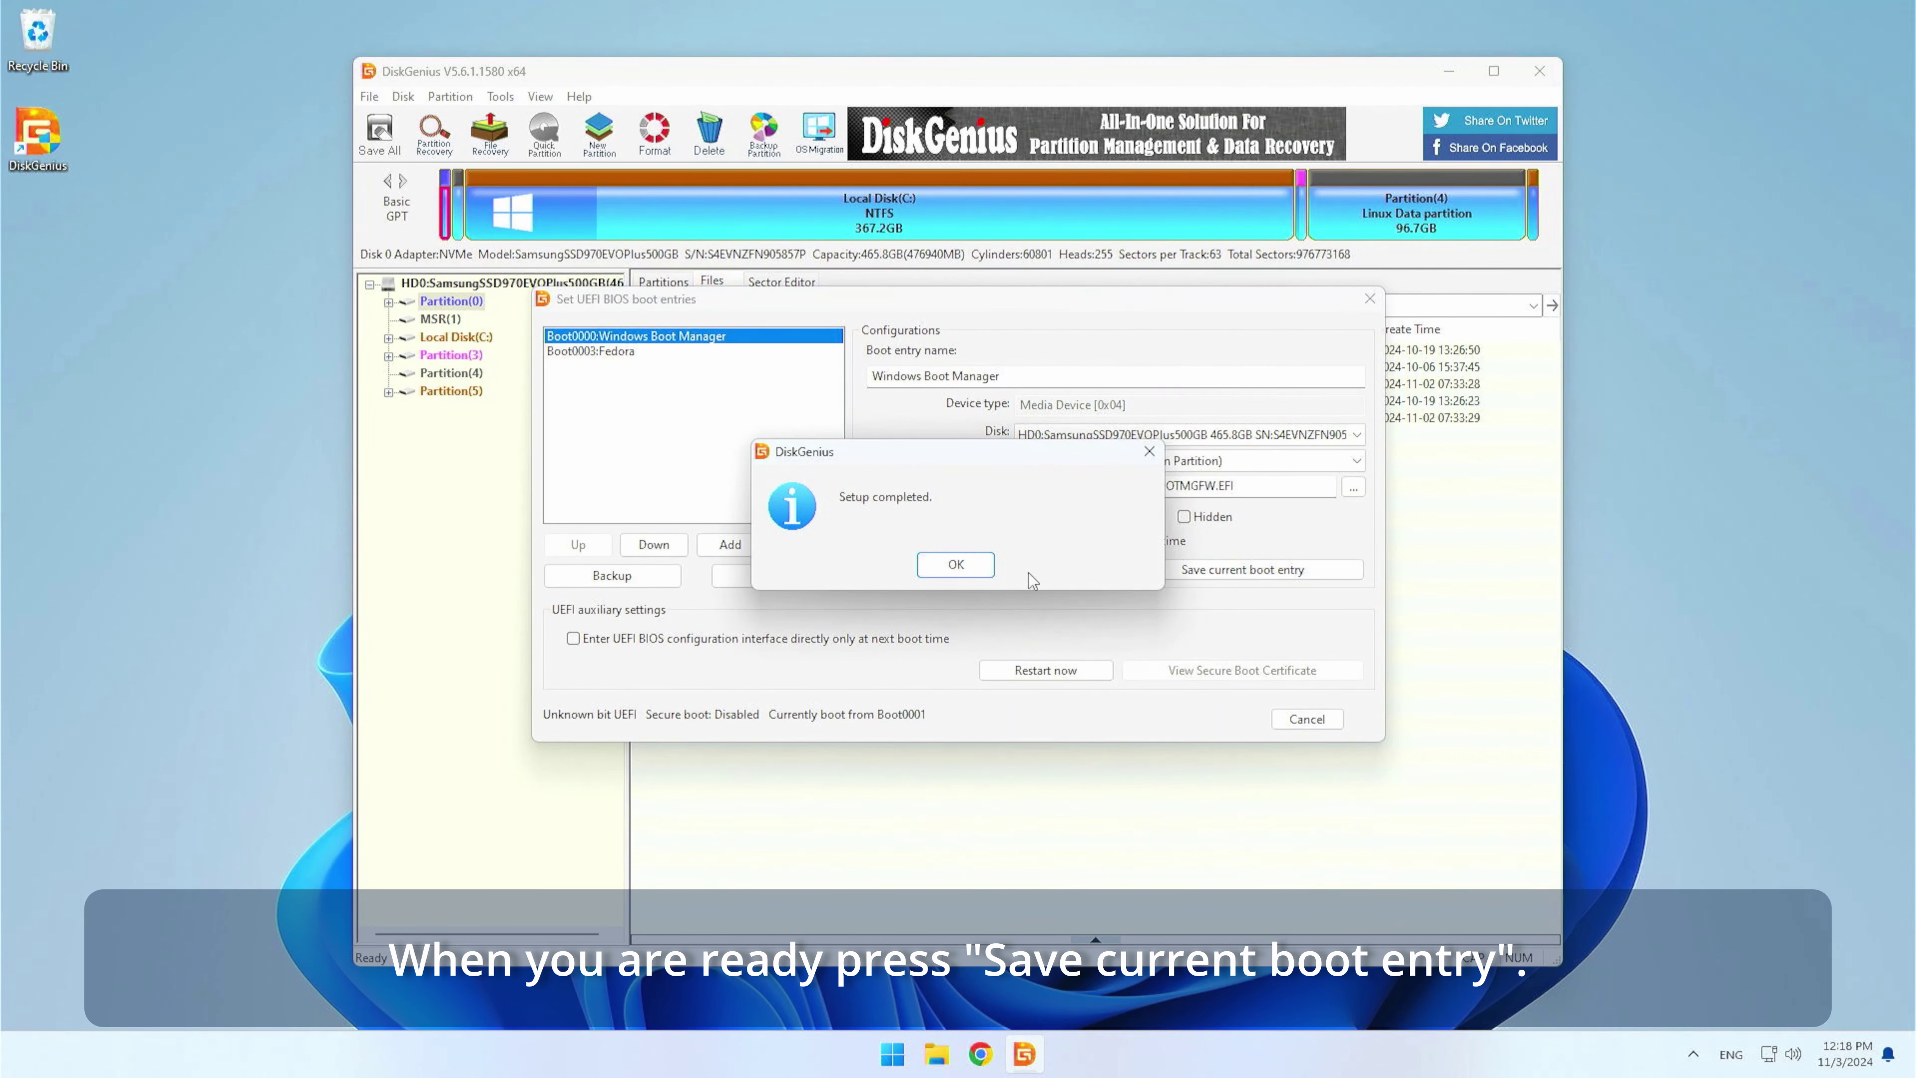
click(956, 565)
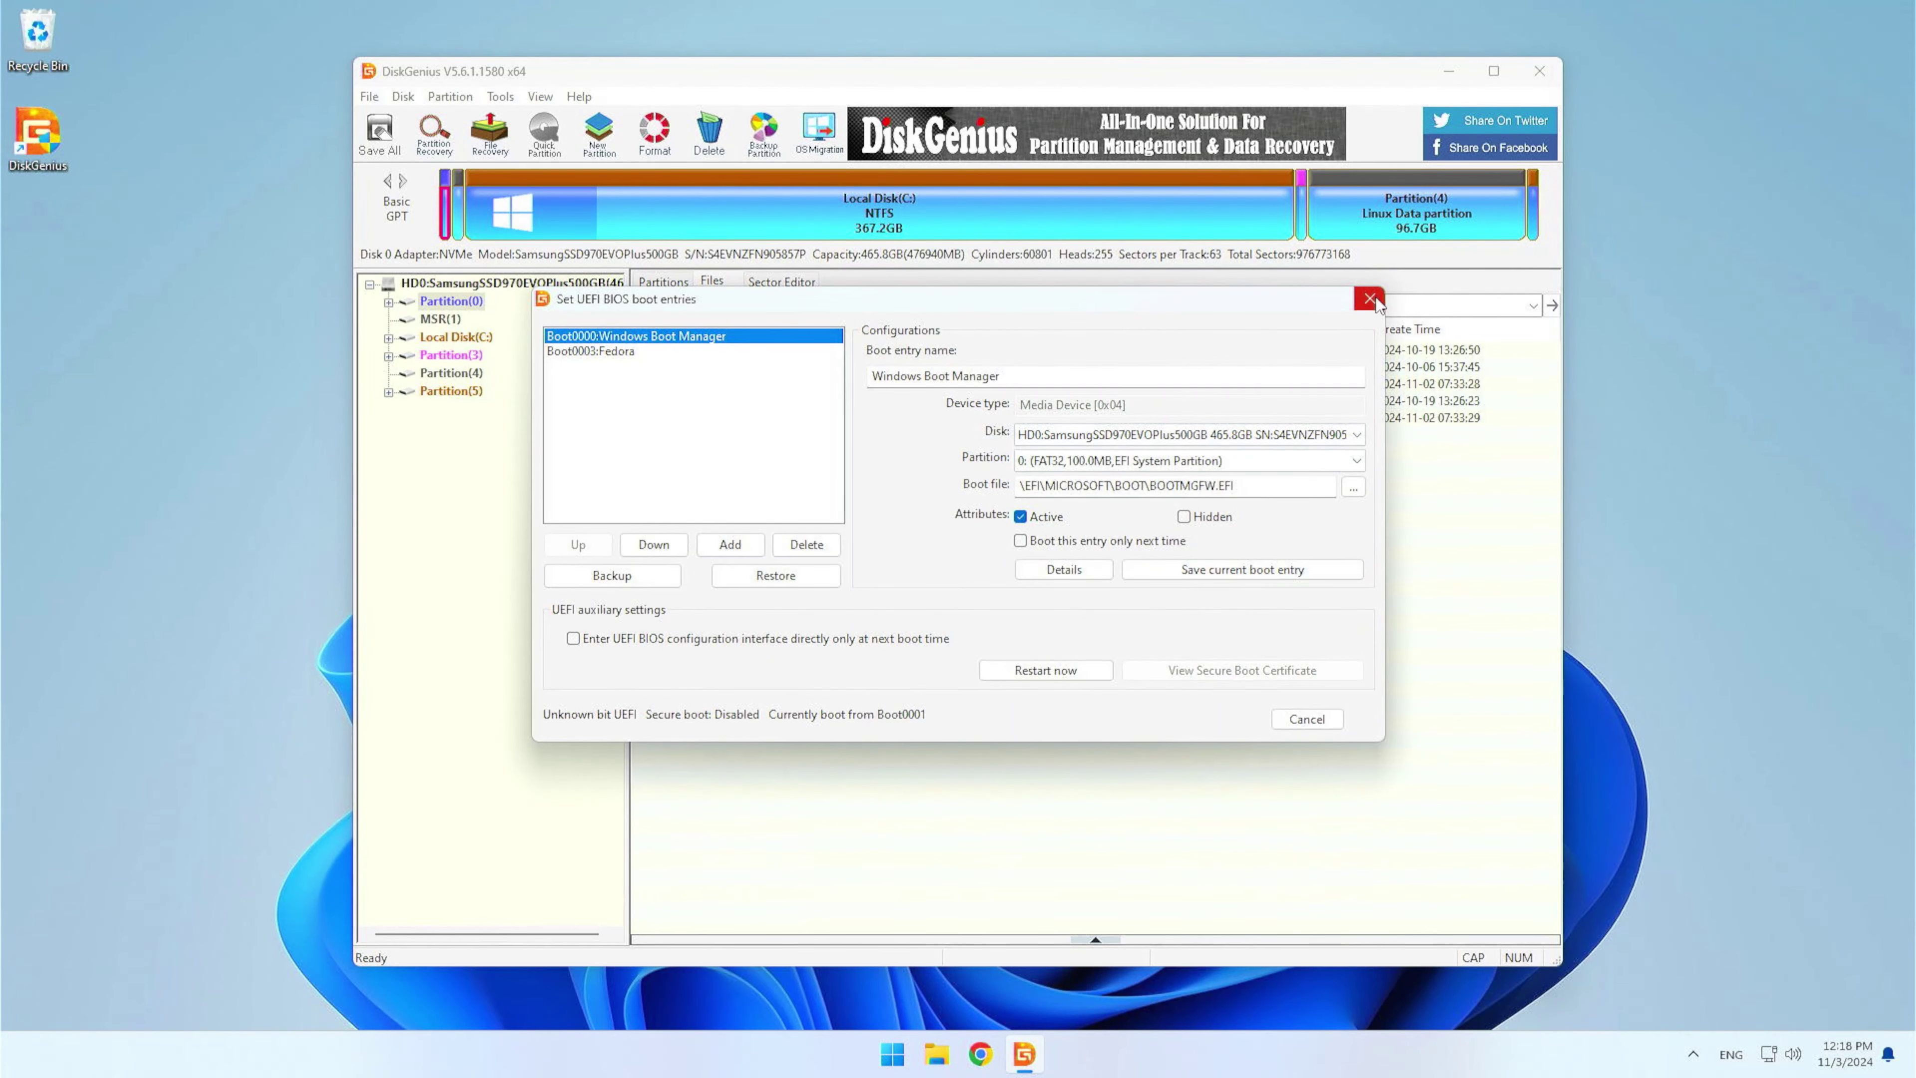
click(1370, 300)
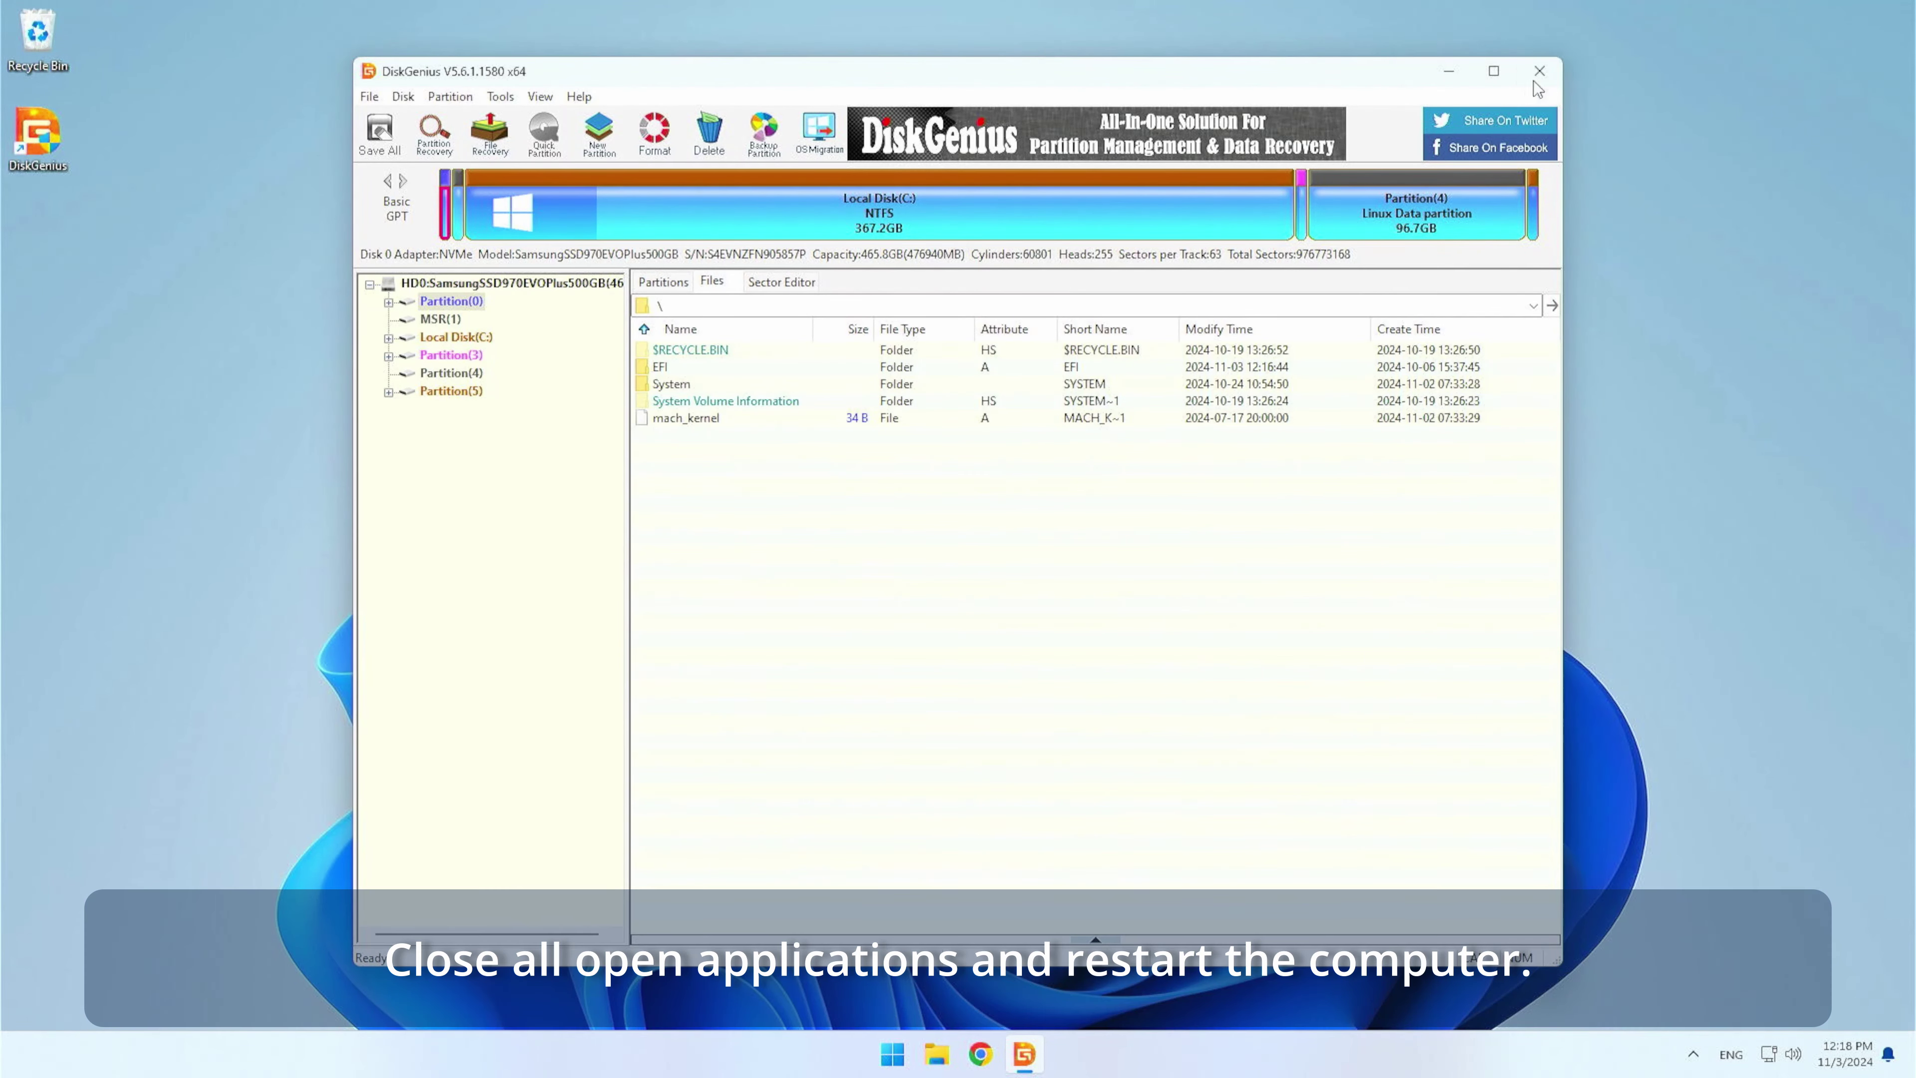
Step: Close the disk management program and restart the computer
click(1539, 71)
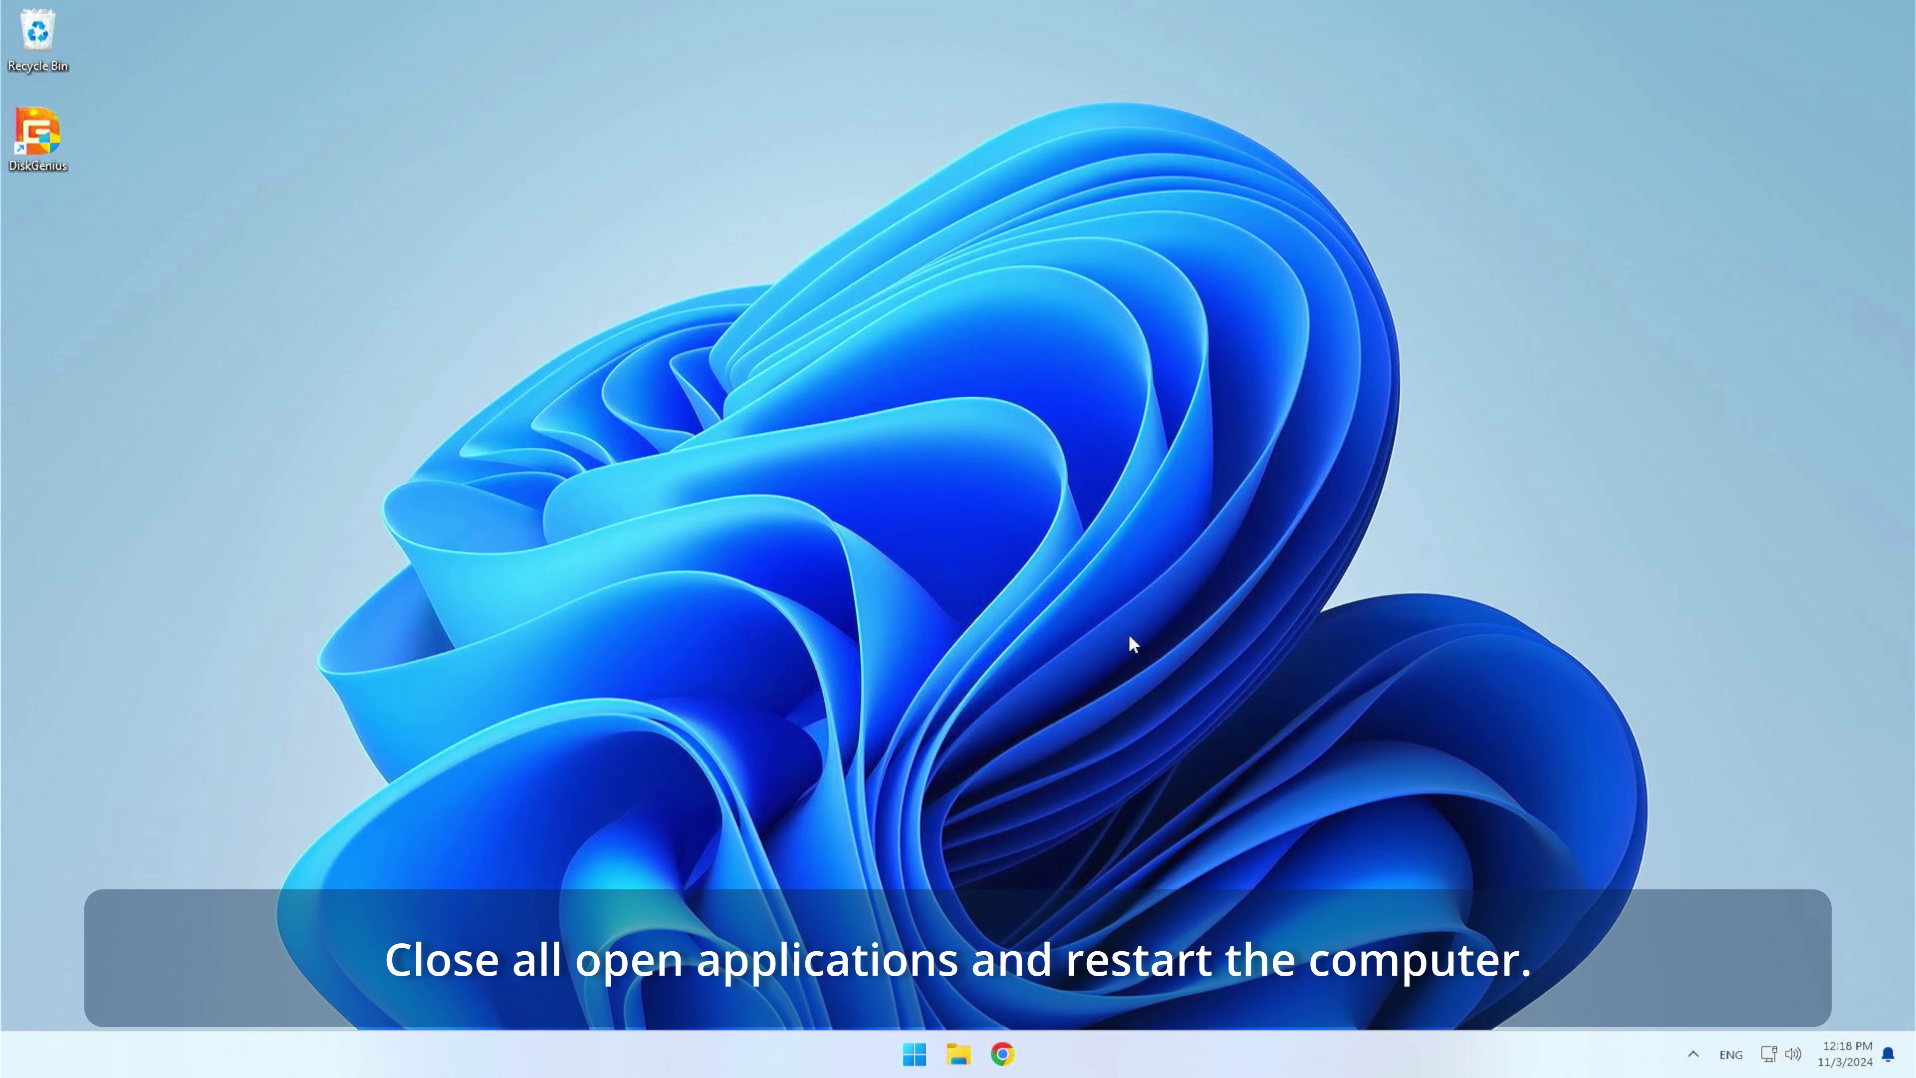
click(928, 1052)
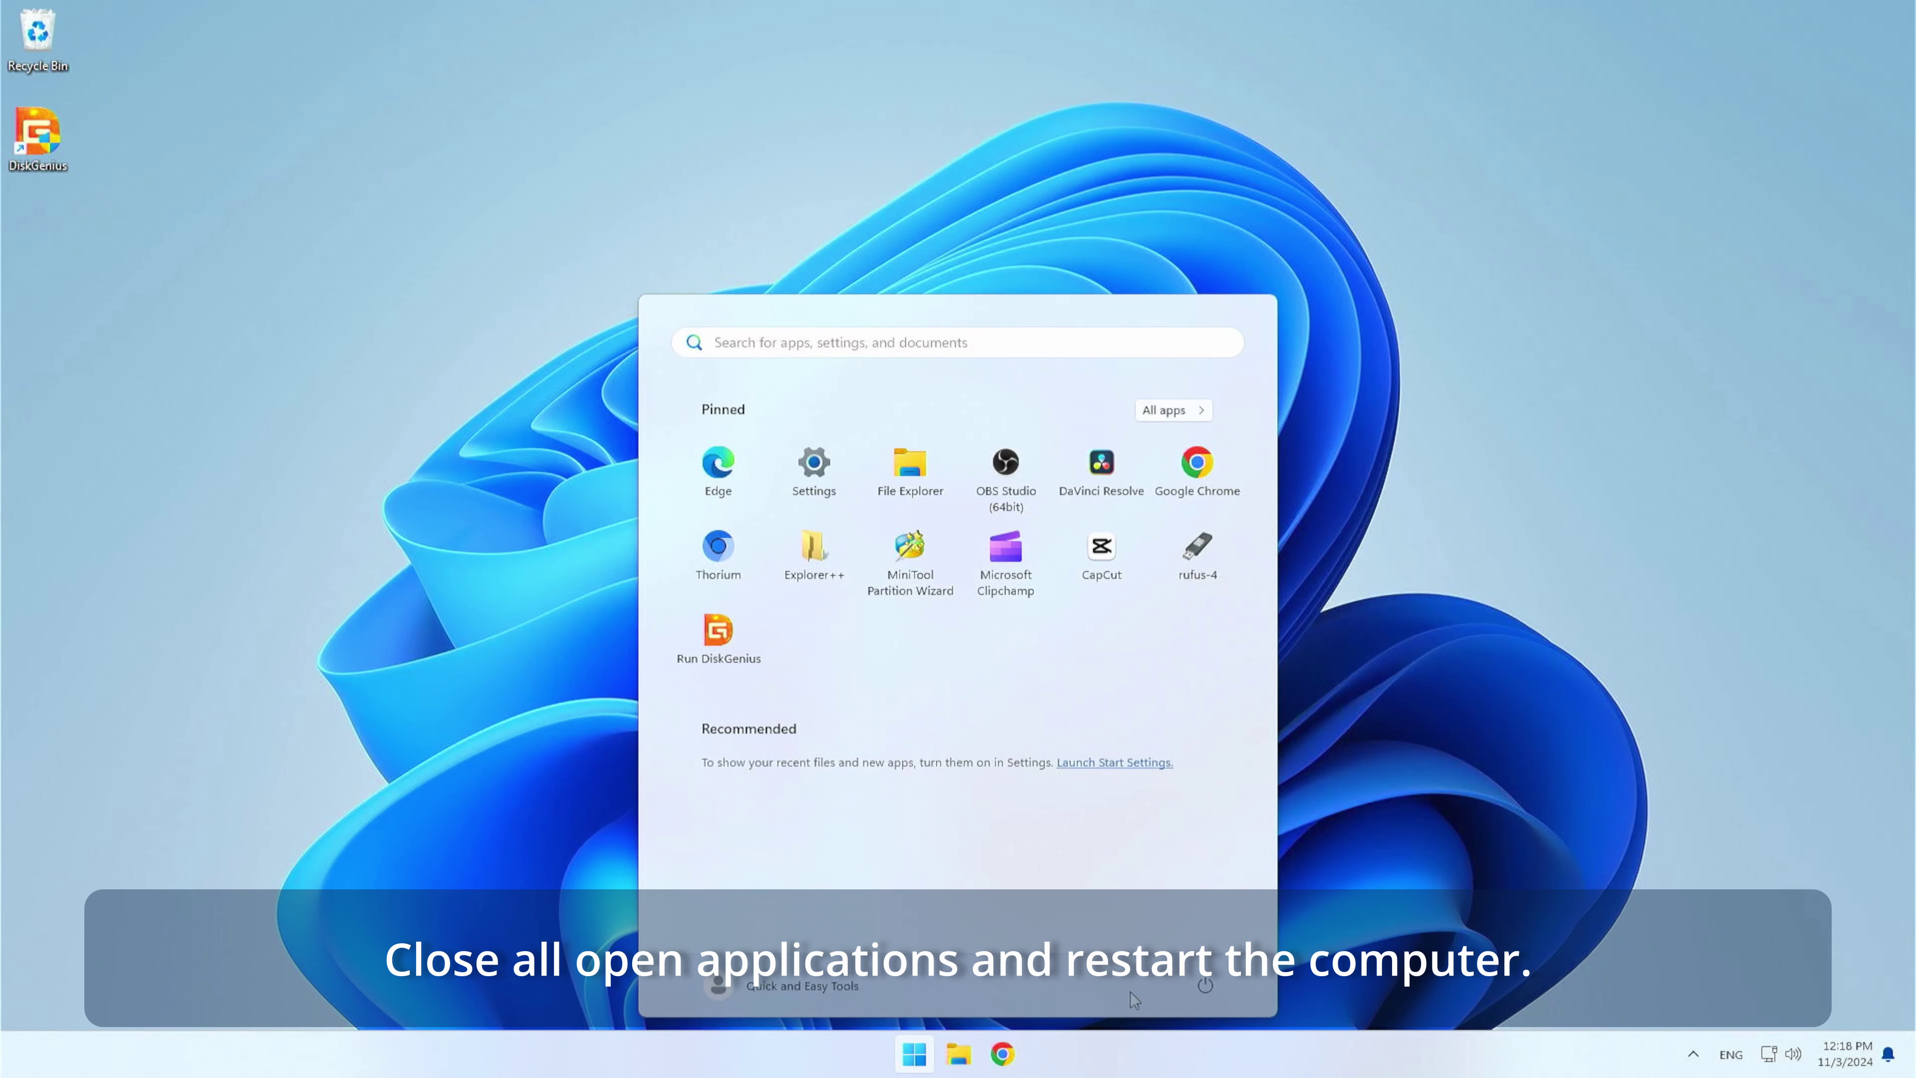
click(1205, 987)
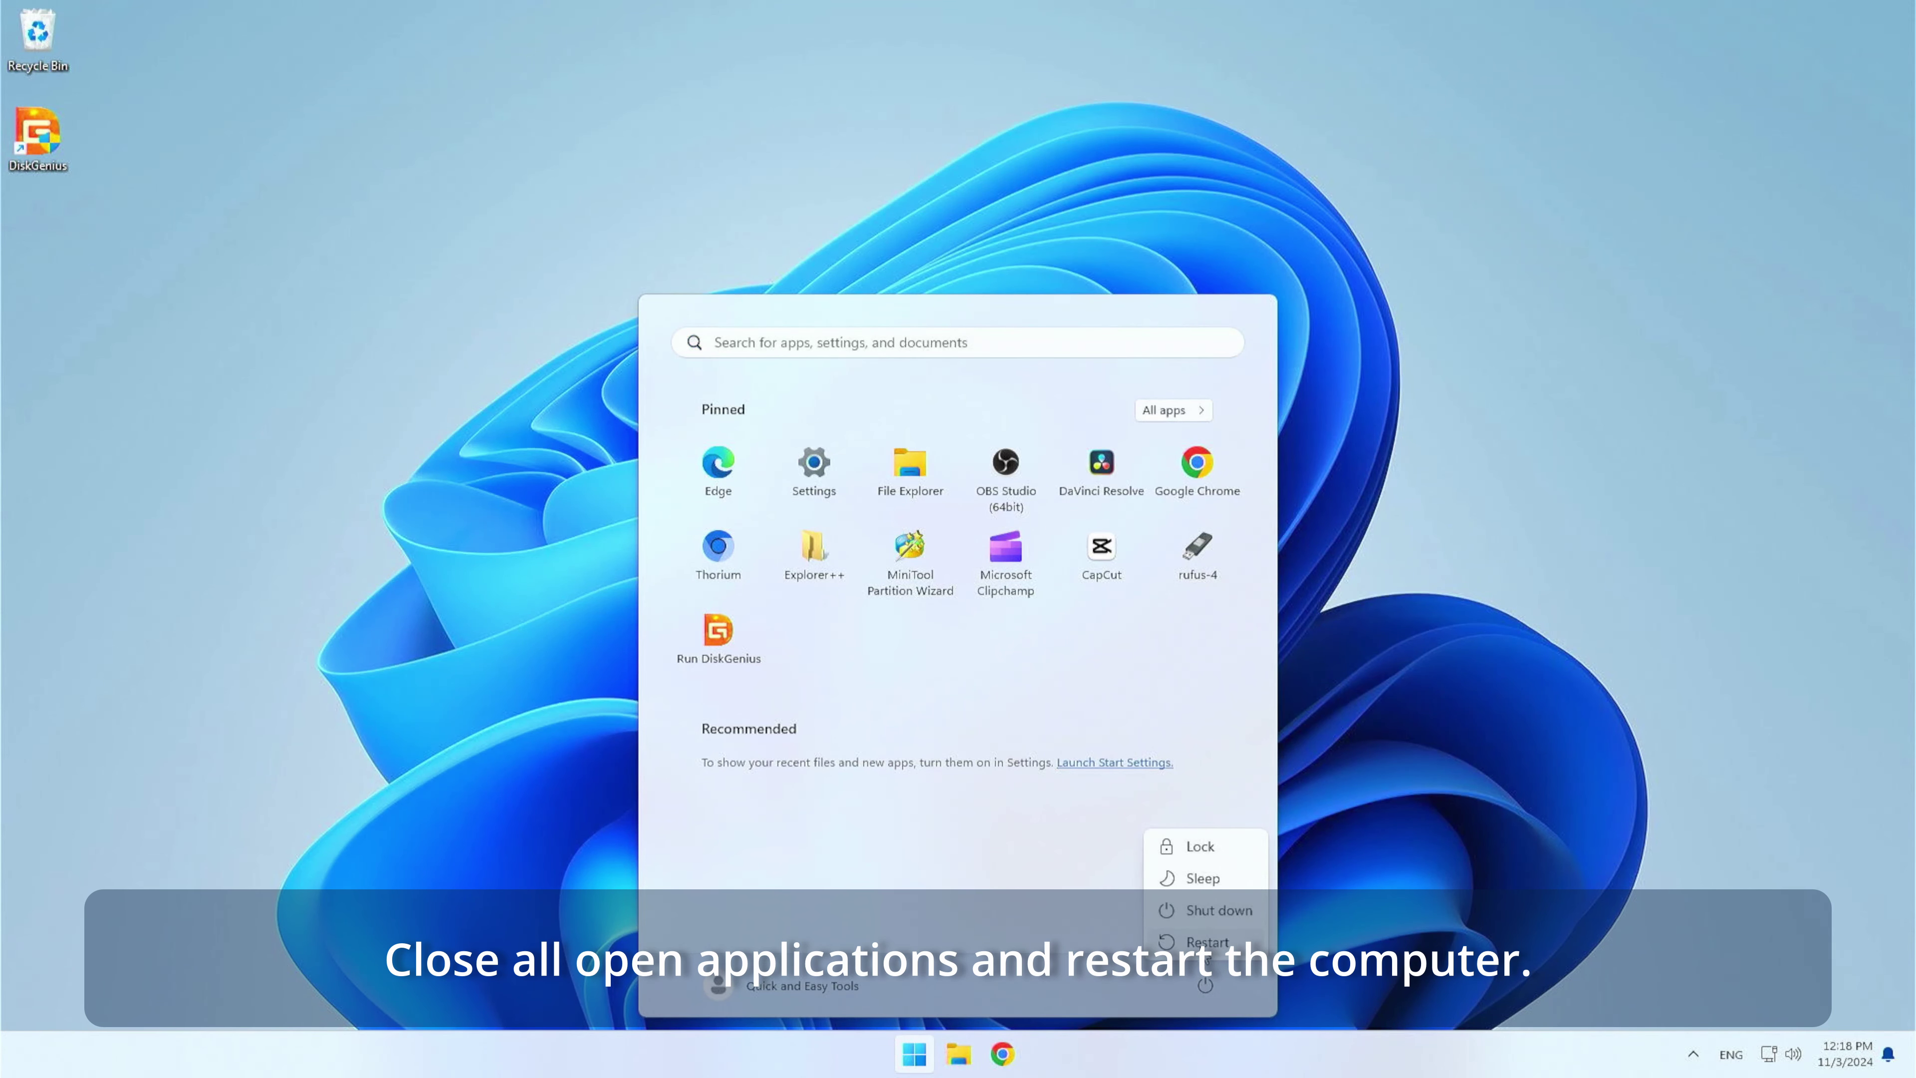
click(1205, 957)
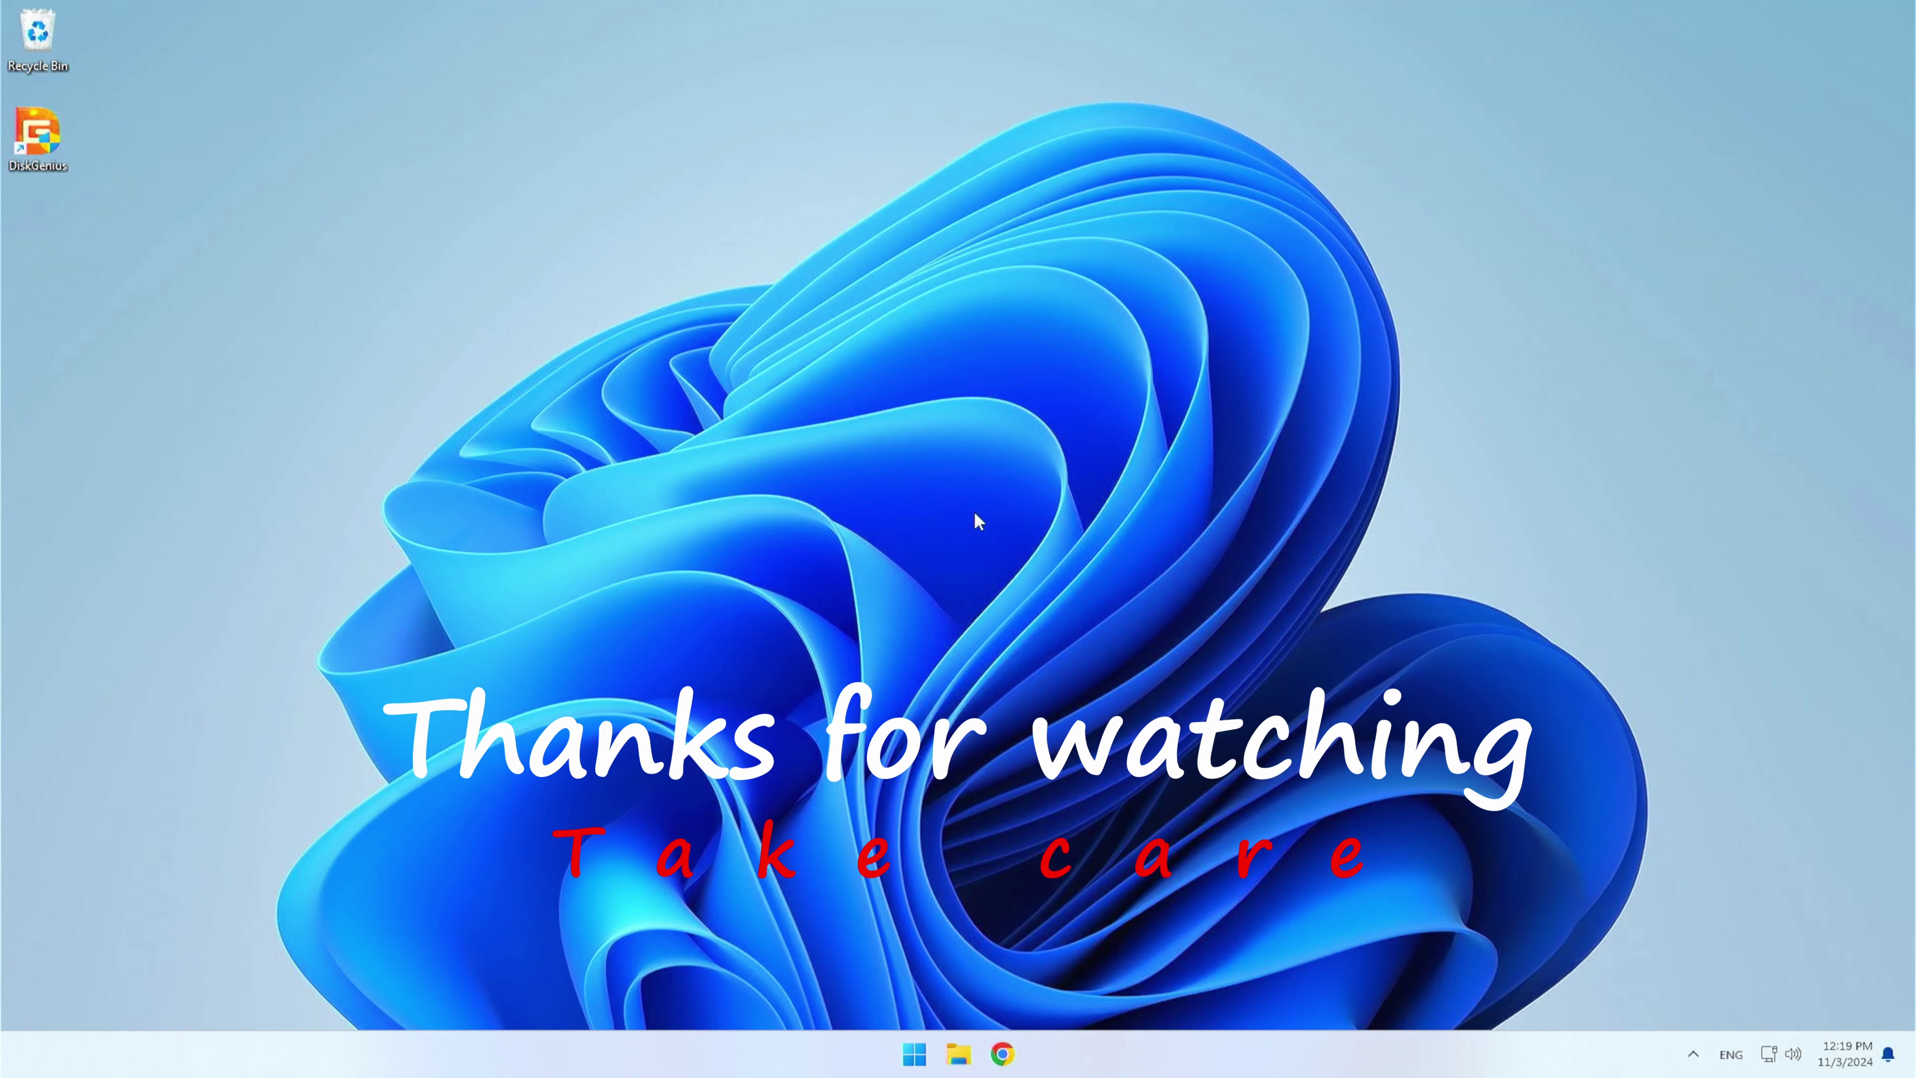
Step: Open the Windows power options for shutting down or restarting the computer
click(914, 1055)
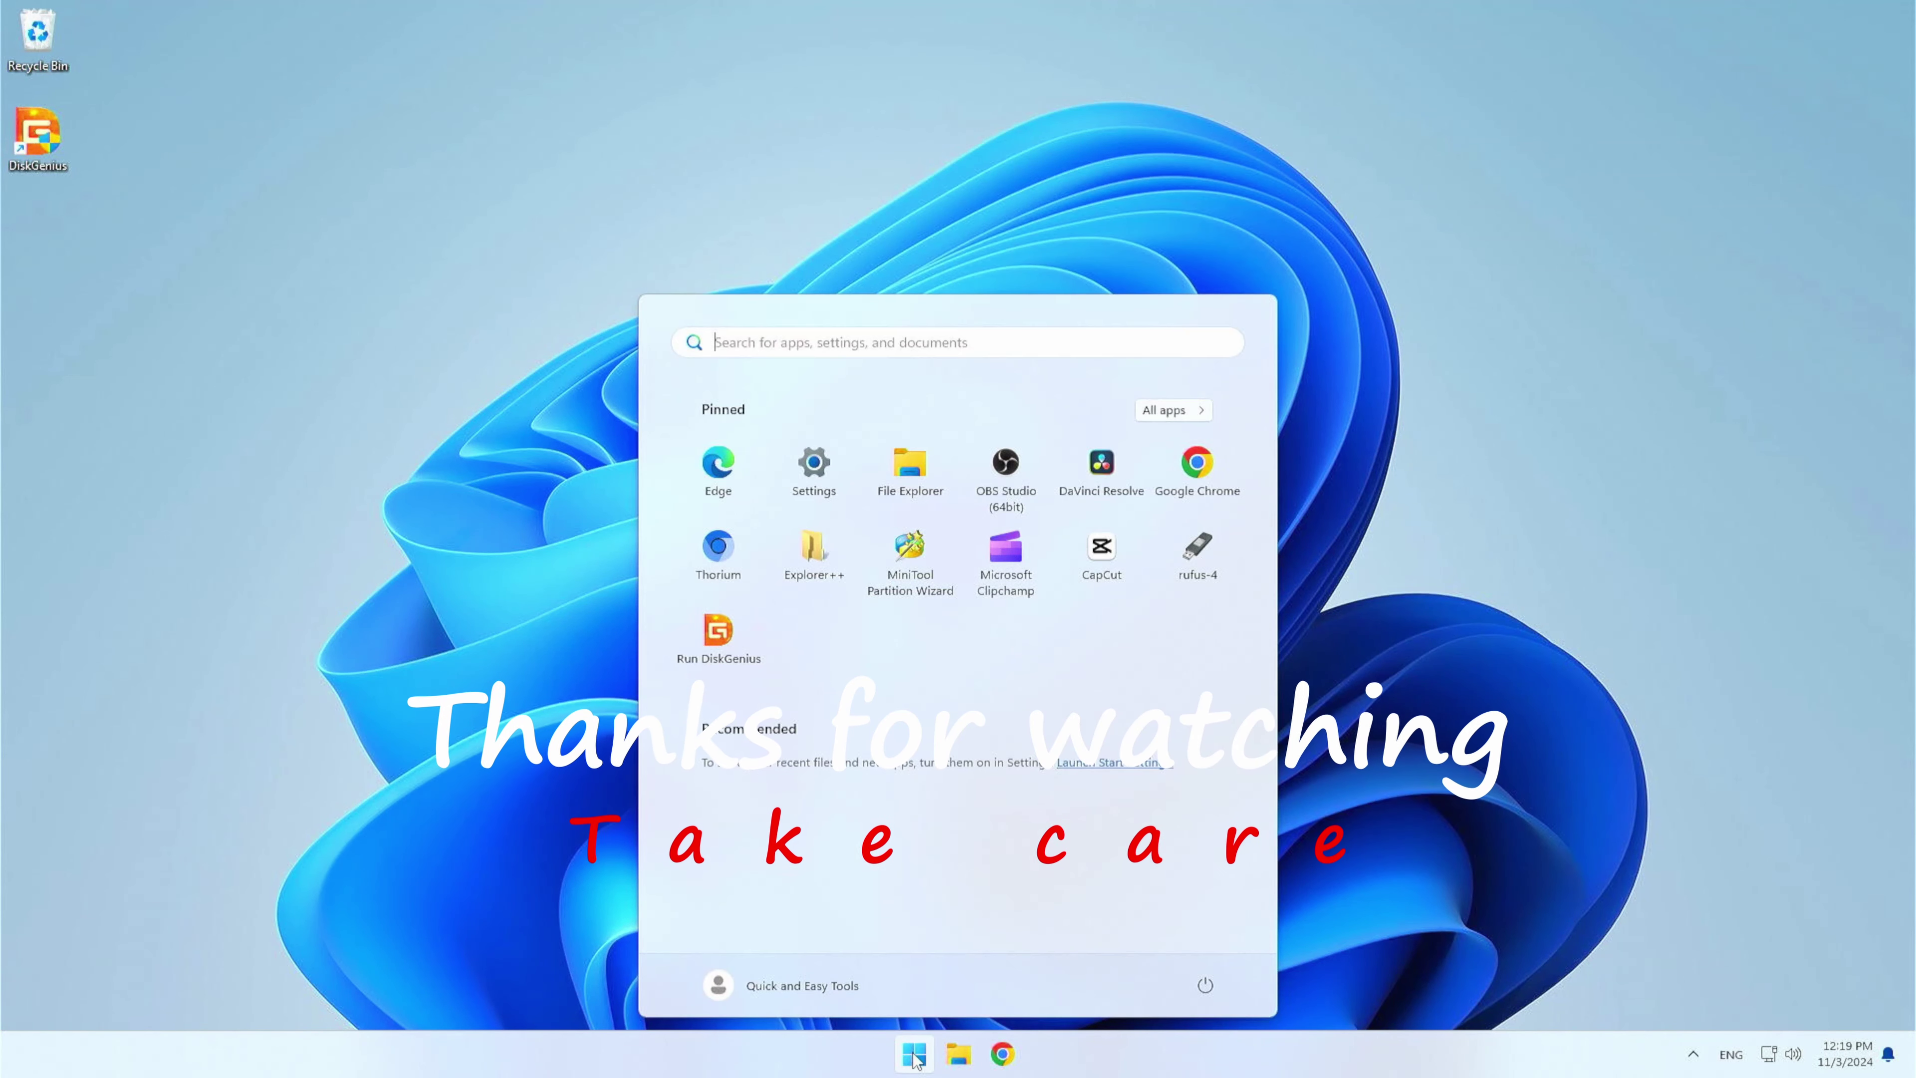
click(1204, 985)
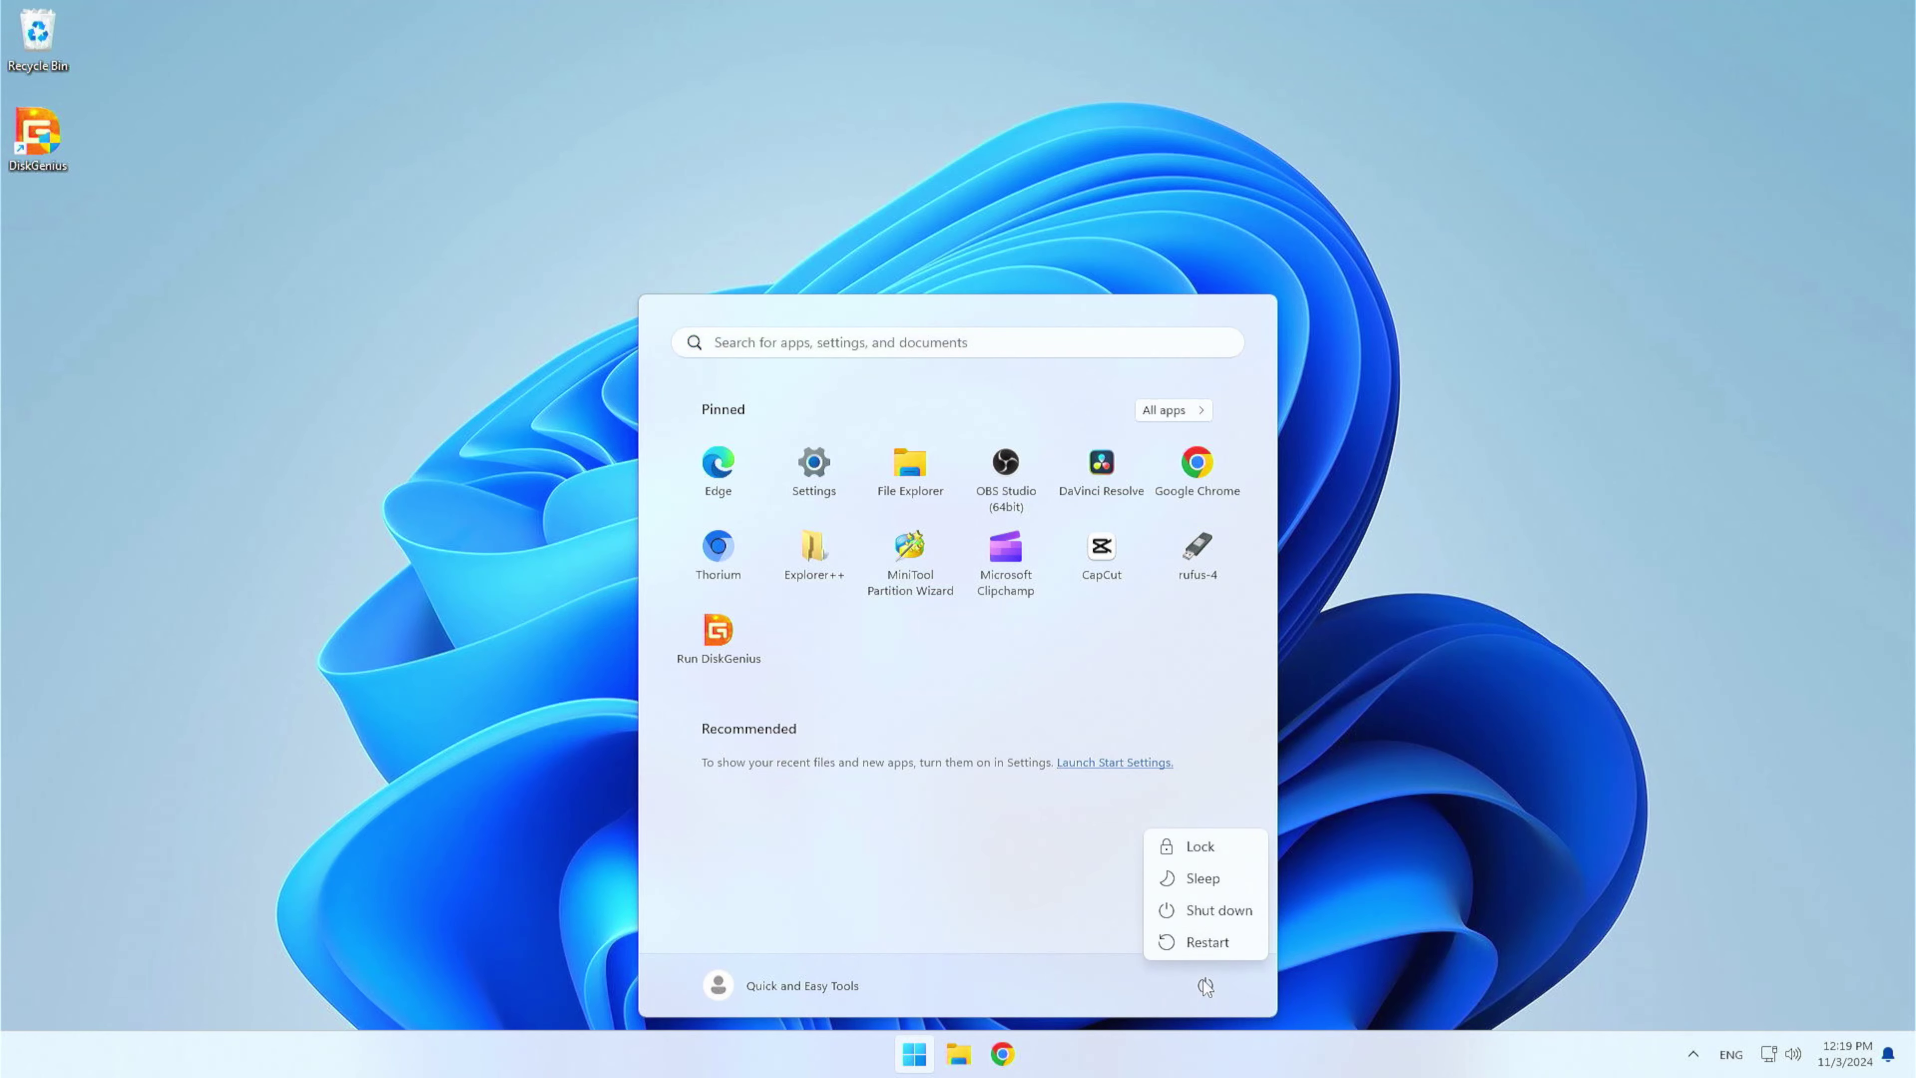